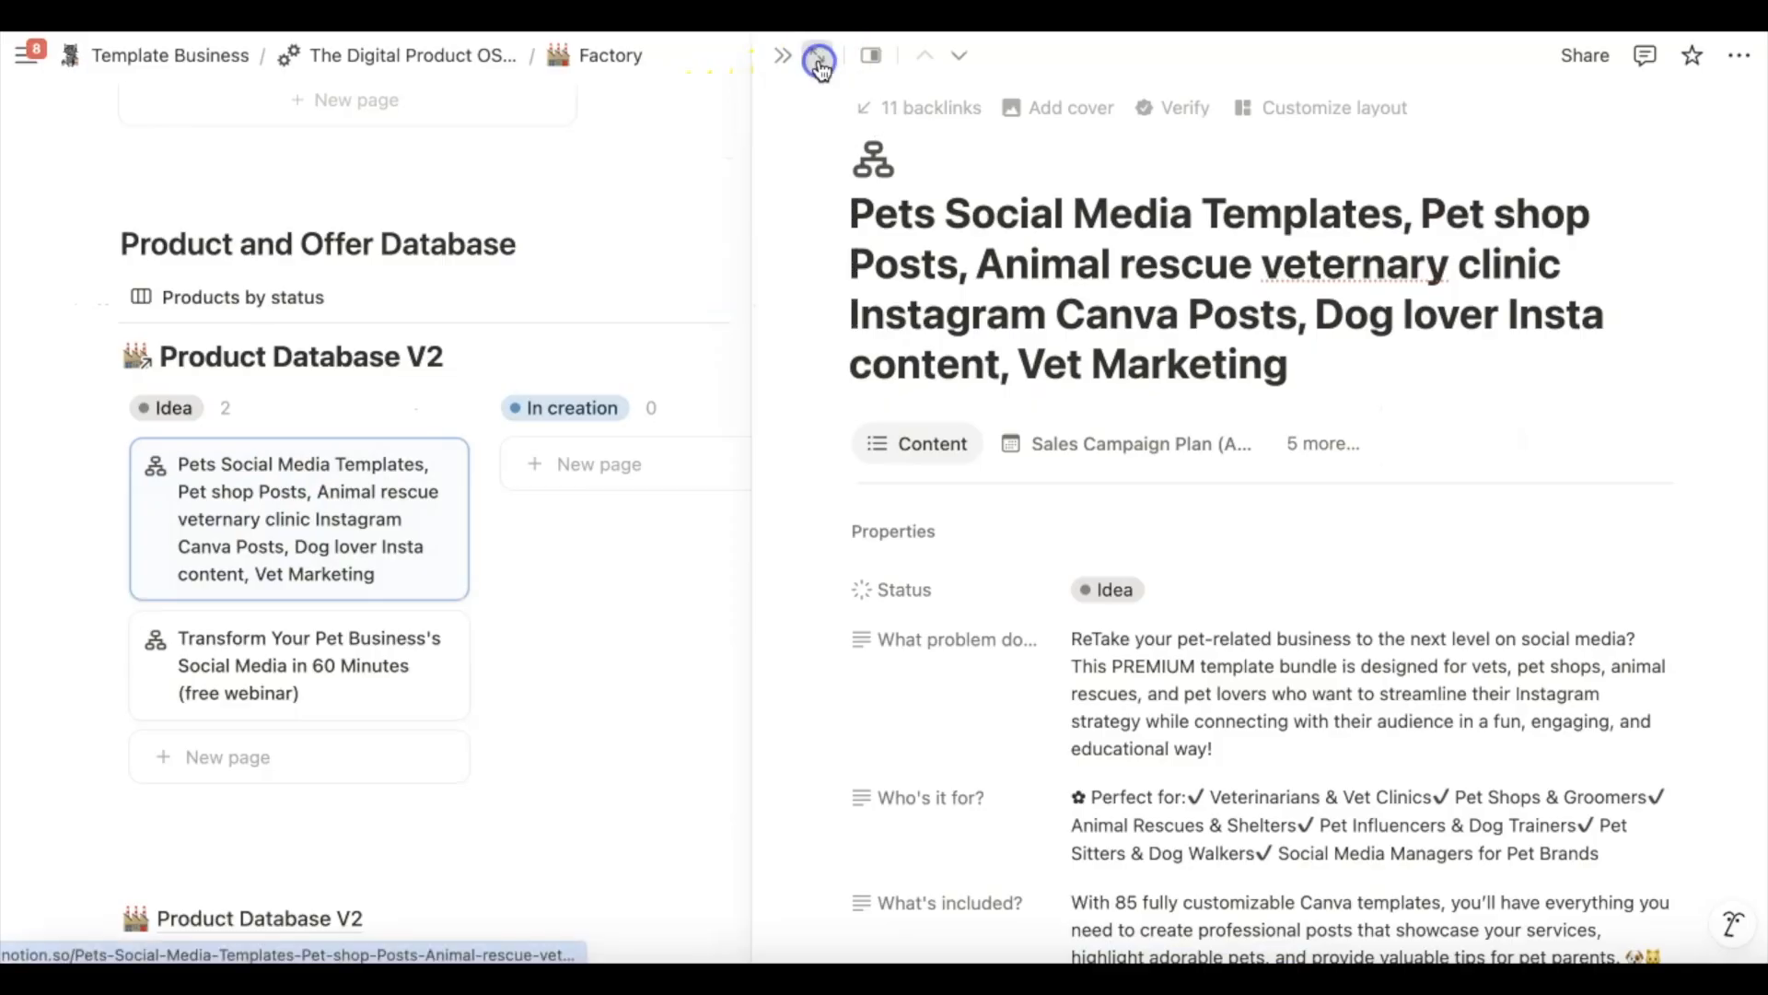
Open the Pets Social Media Templates product as a full page and review its title, properties and collapsed planning sections
left_click(742, 380)
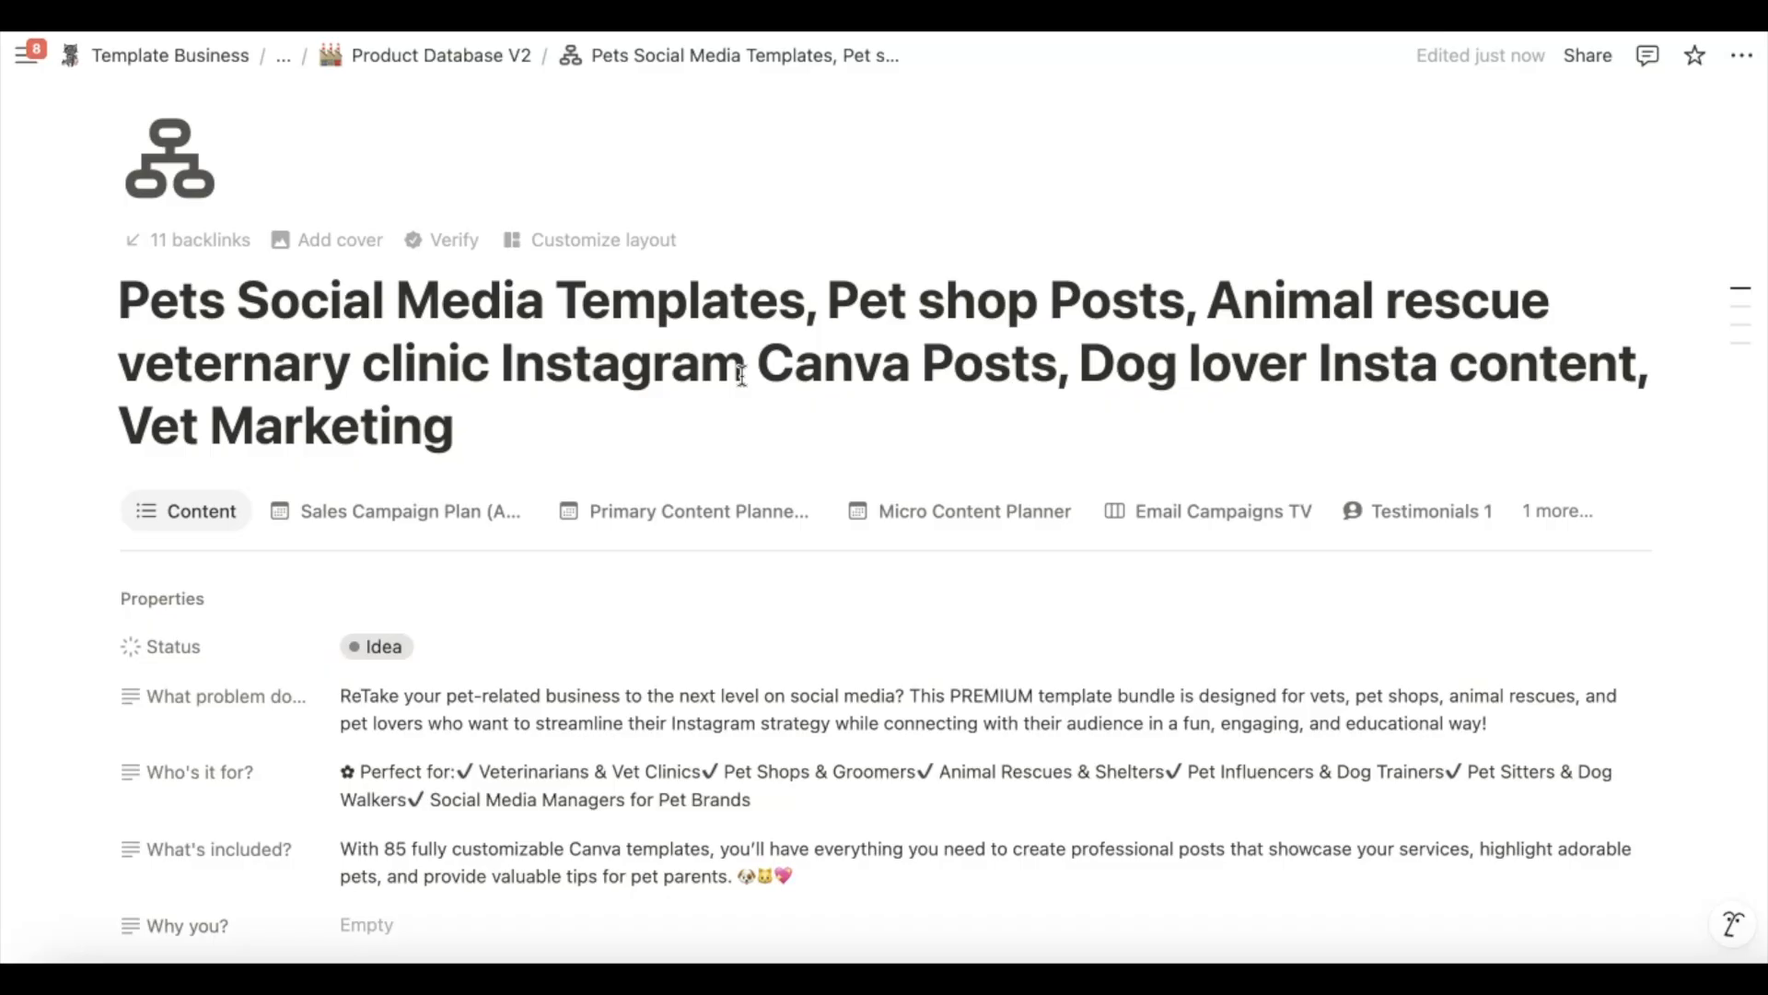
scroll(636, 373, "down", 1)
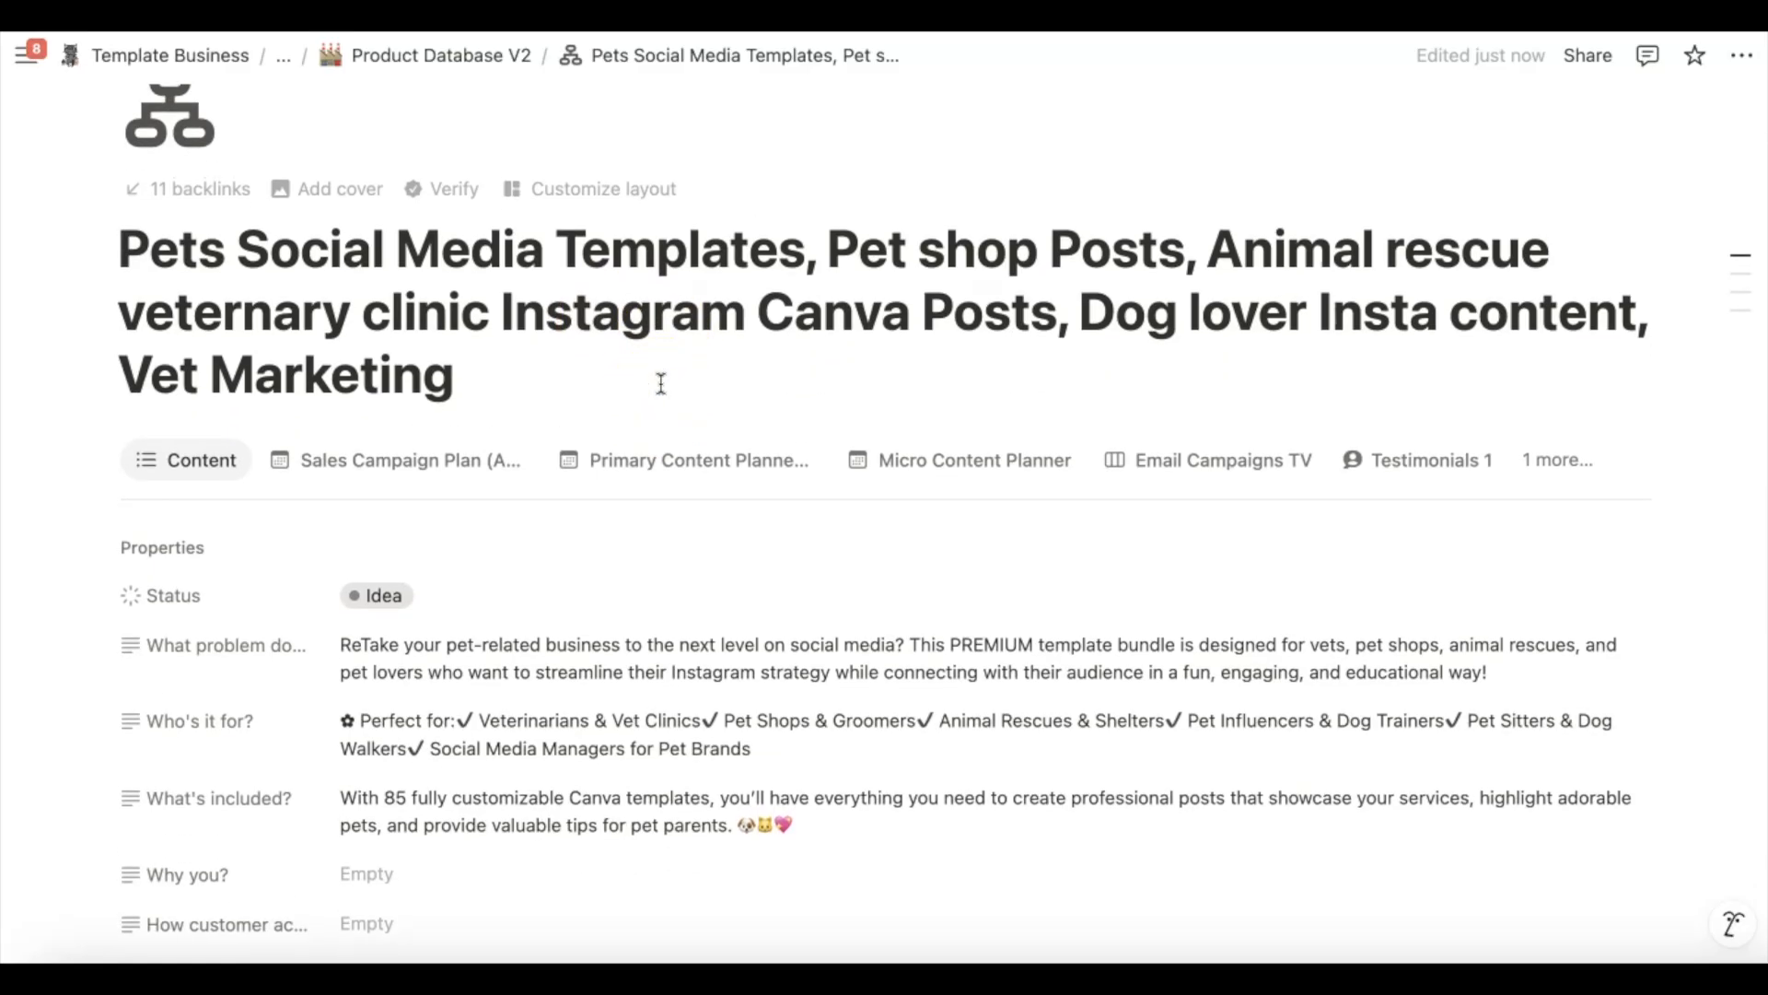
left_click_drag(529, 375, 113, 238)
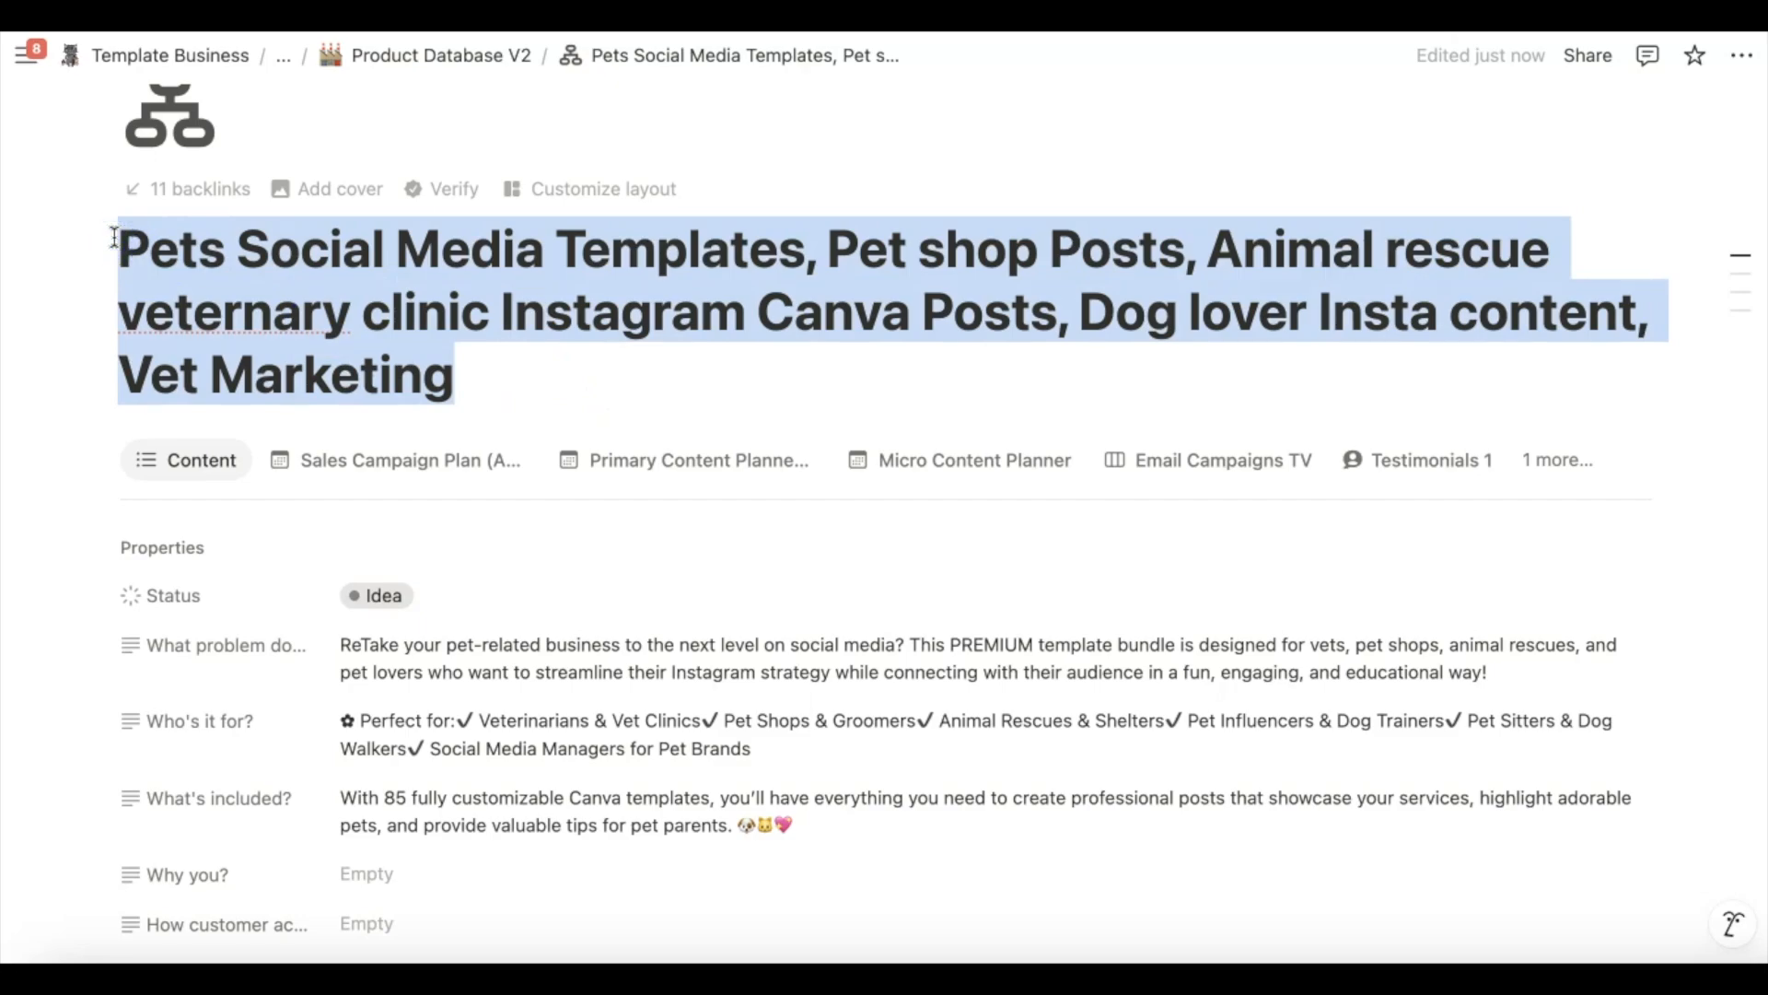
scroll(525, 398, "down", 3)
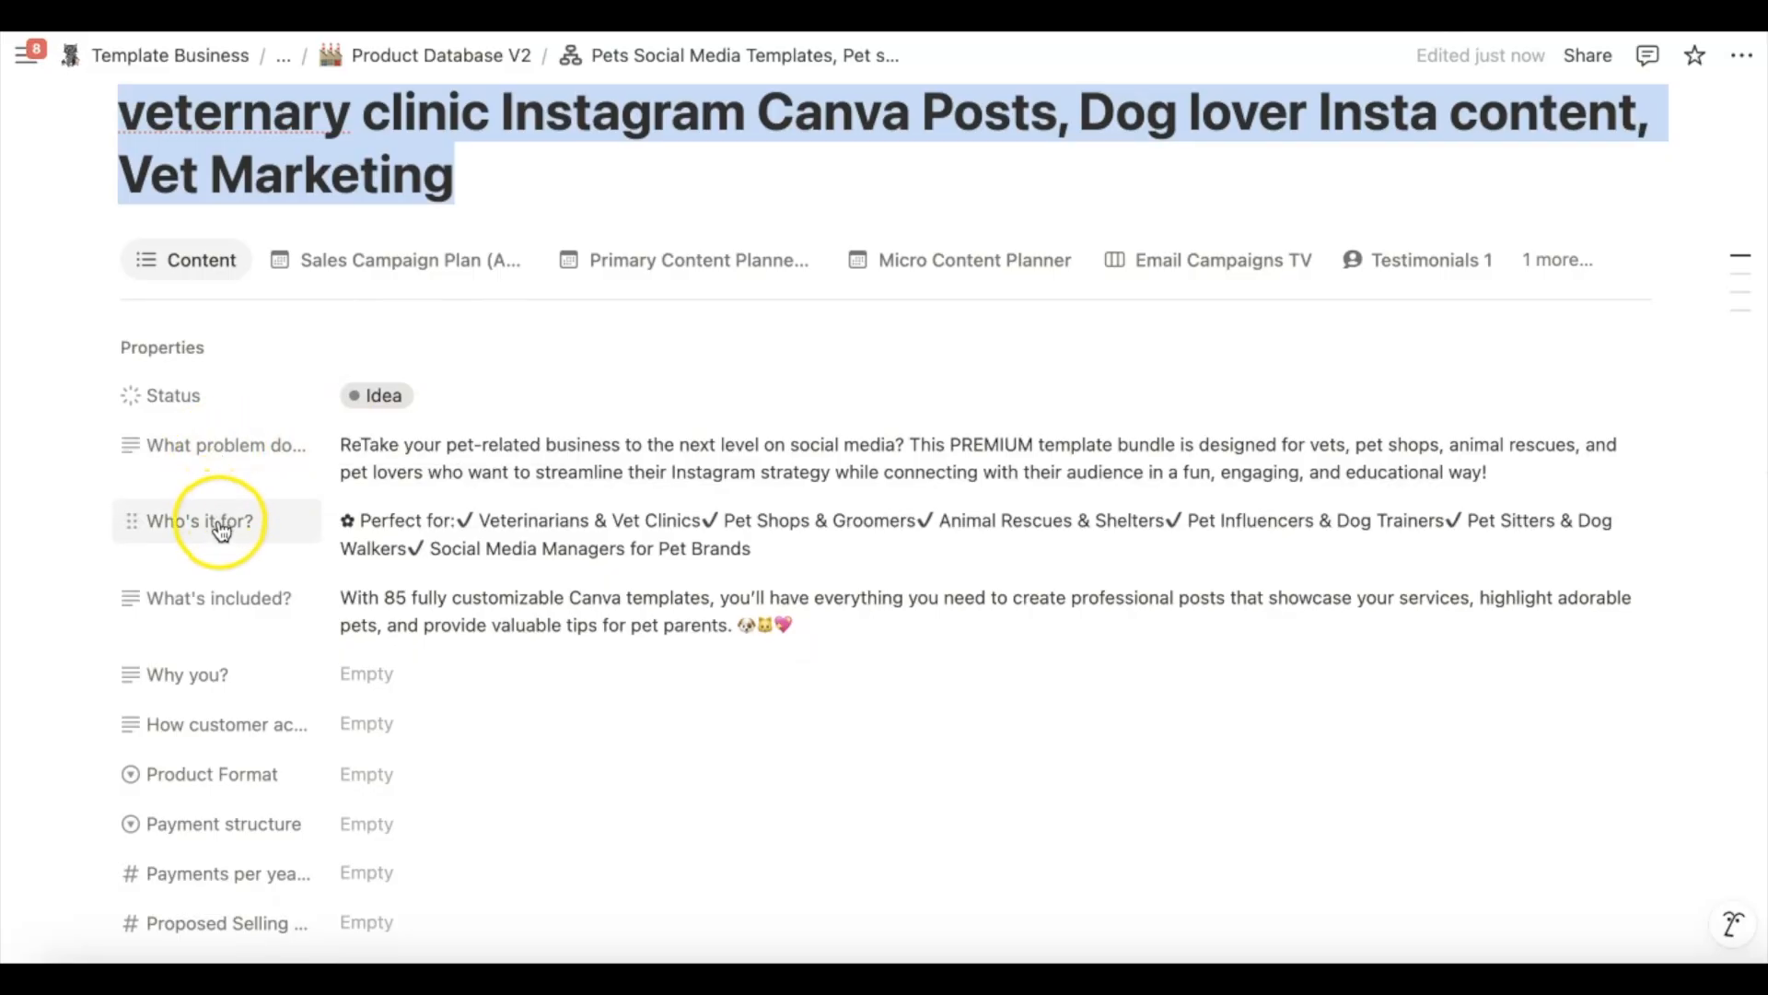
scroll(475, 566, "down", 1)
scroll(475, 565, "up", 2)
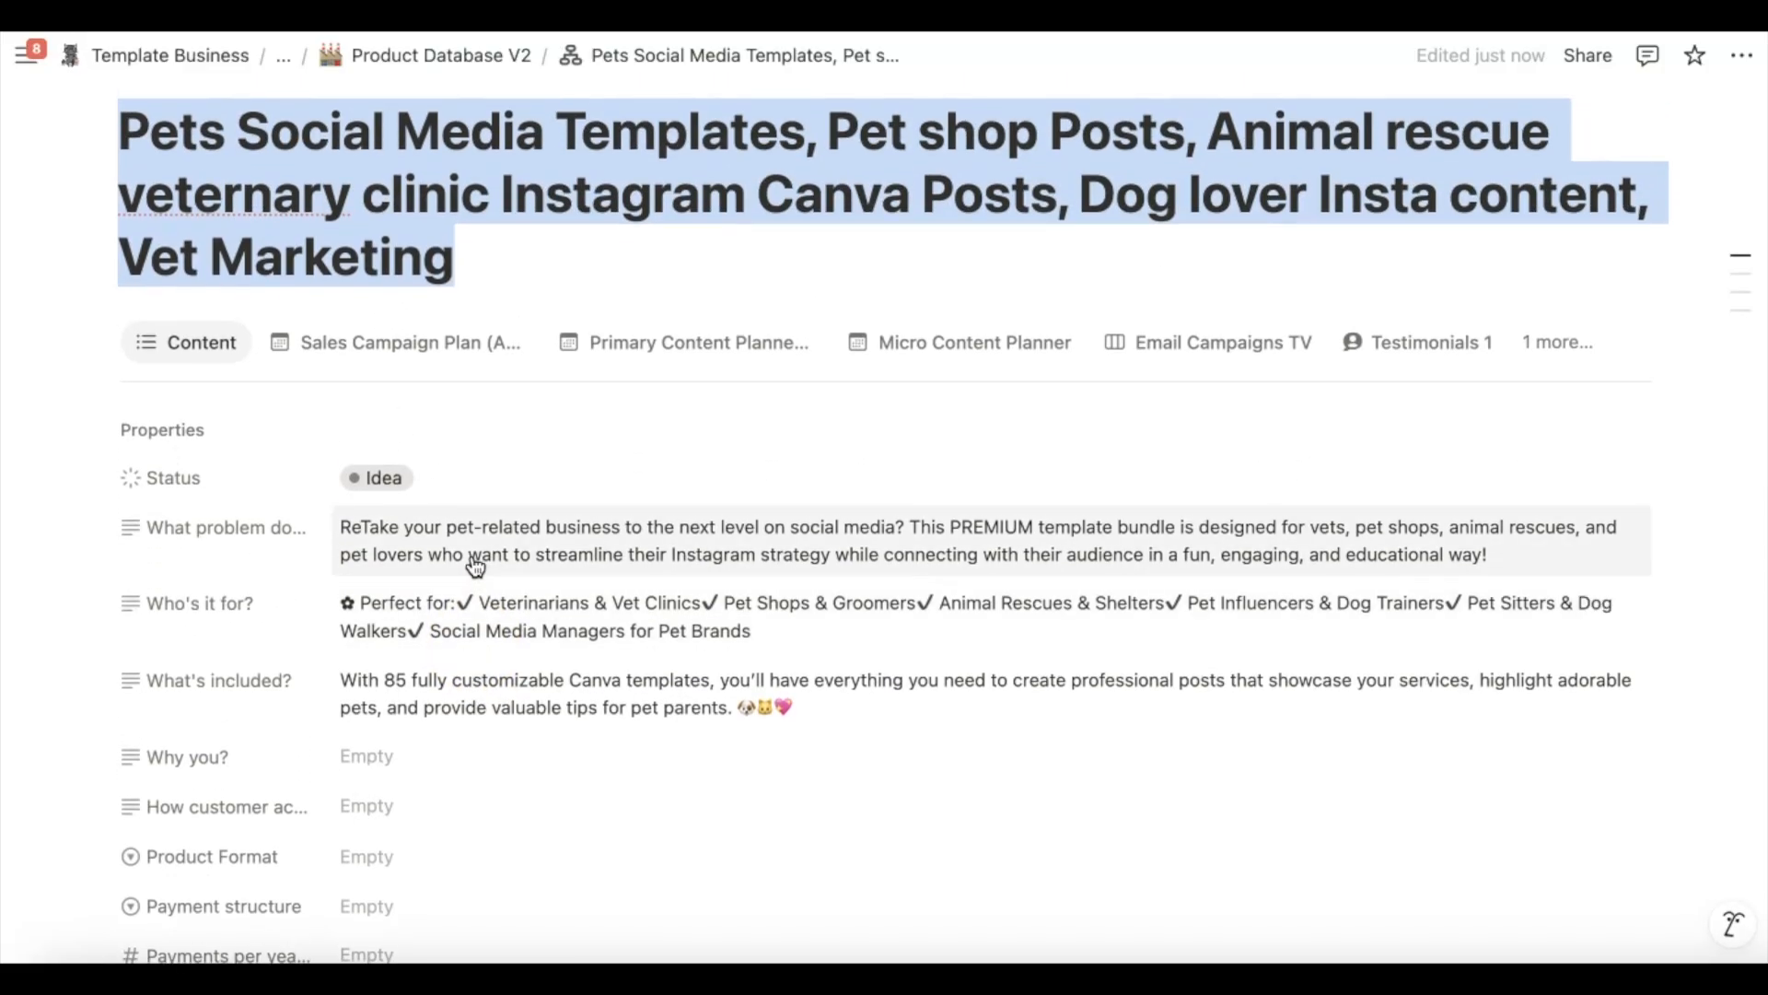
left_click(746, 665)
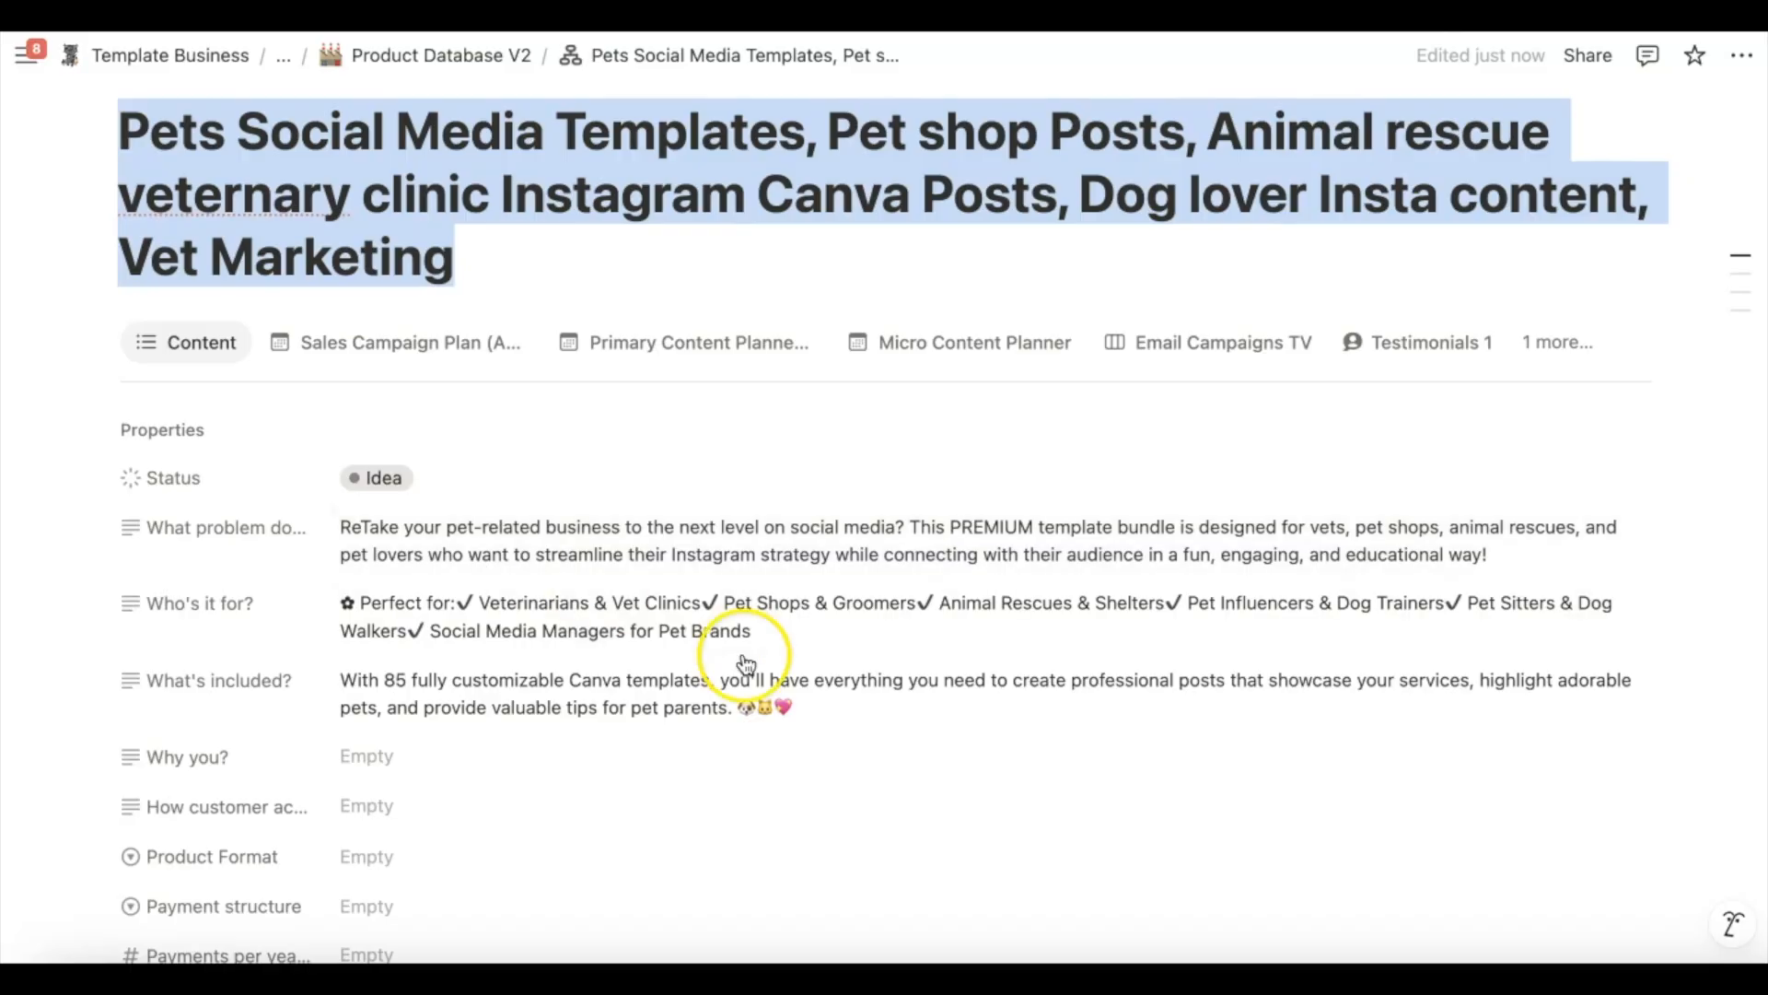
scroll(777, 809, "down", 15)
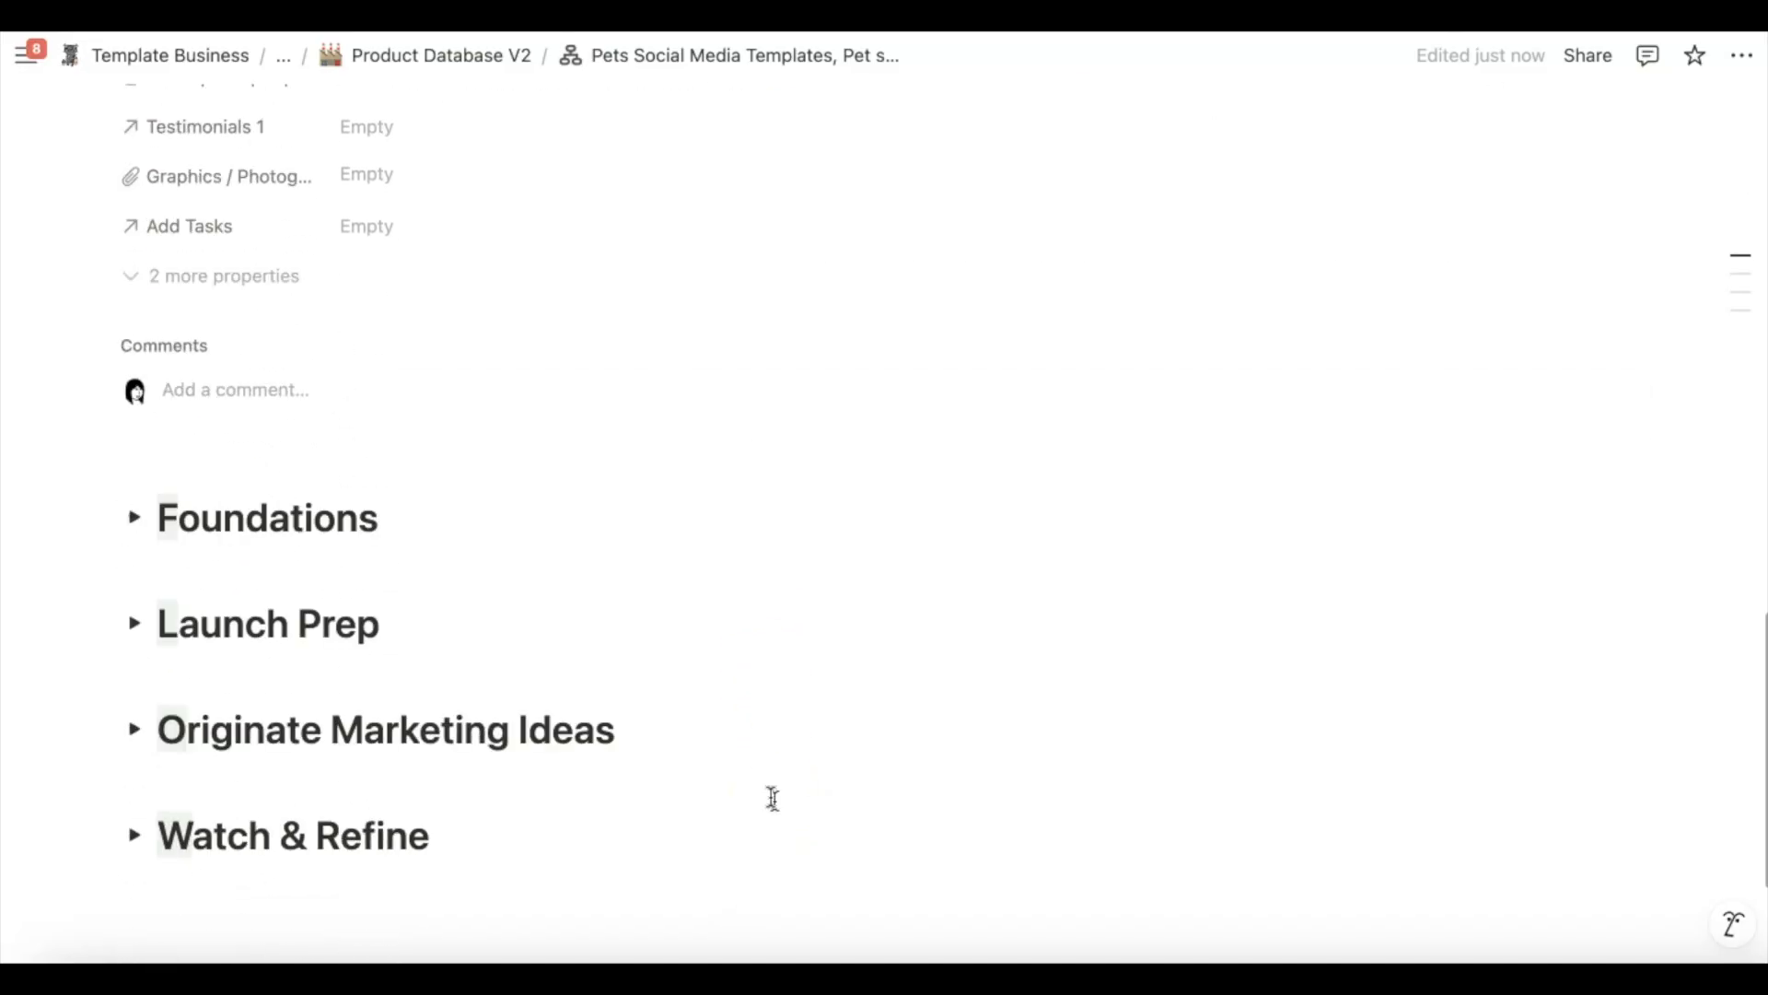
left_click(506, 517)
scroll(505, 517, "down", 5)
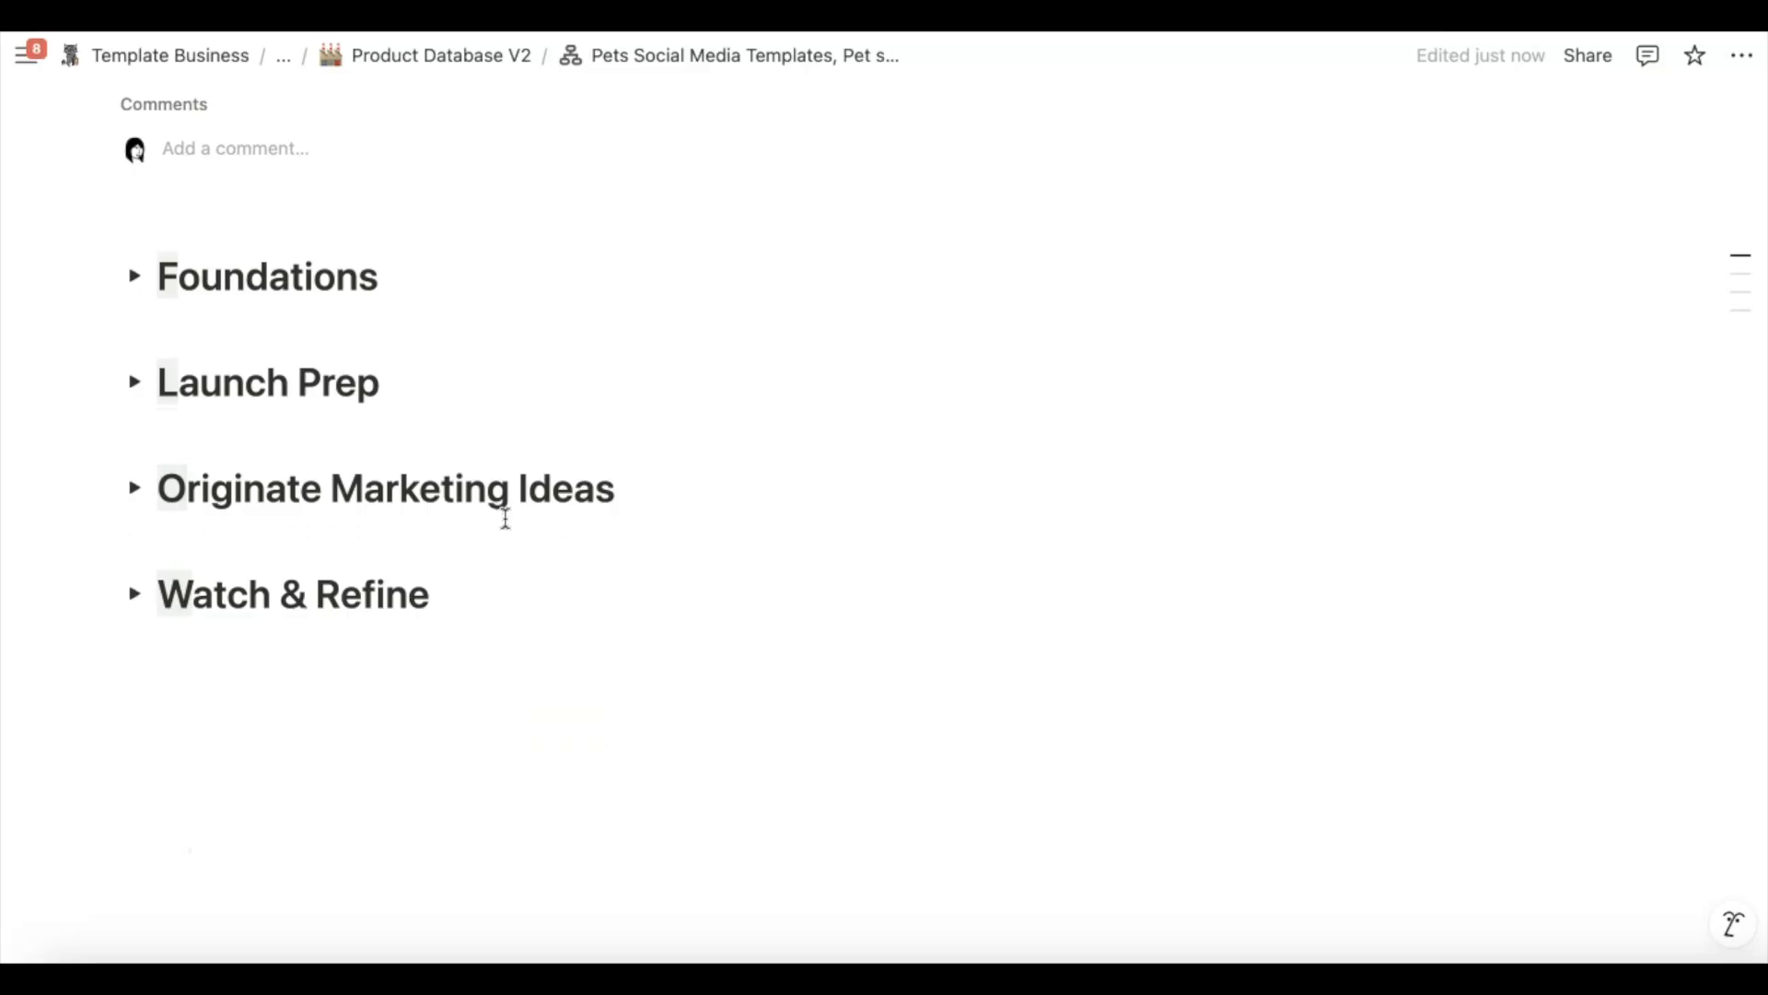
scroll(667, 446, "up", 2)
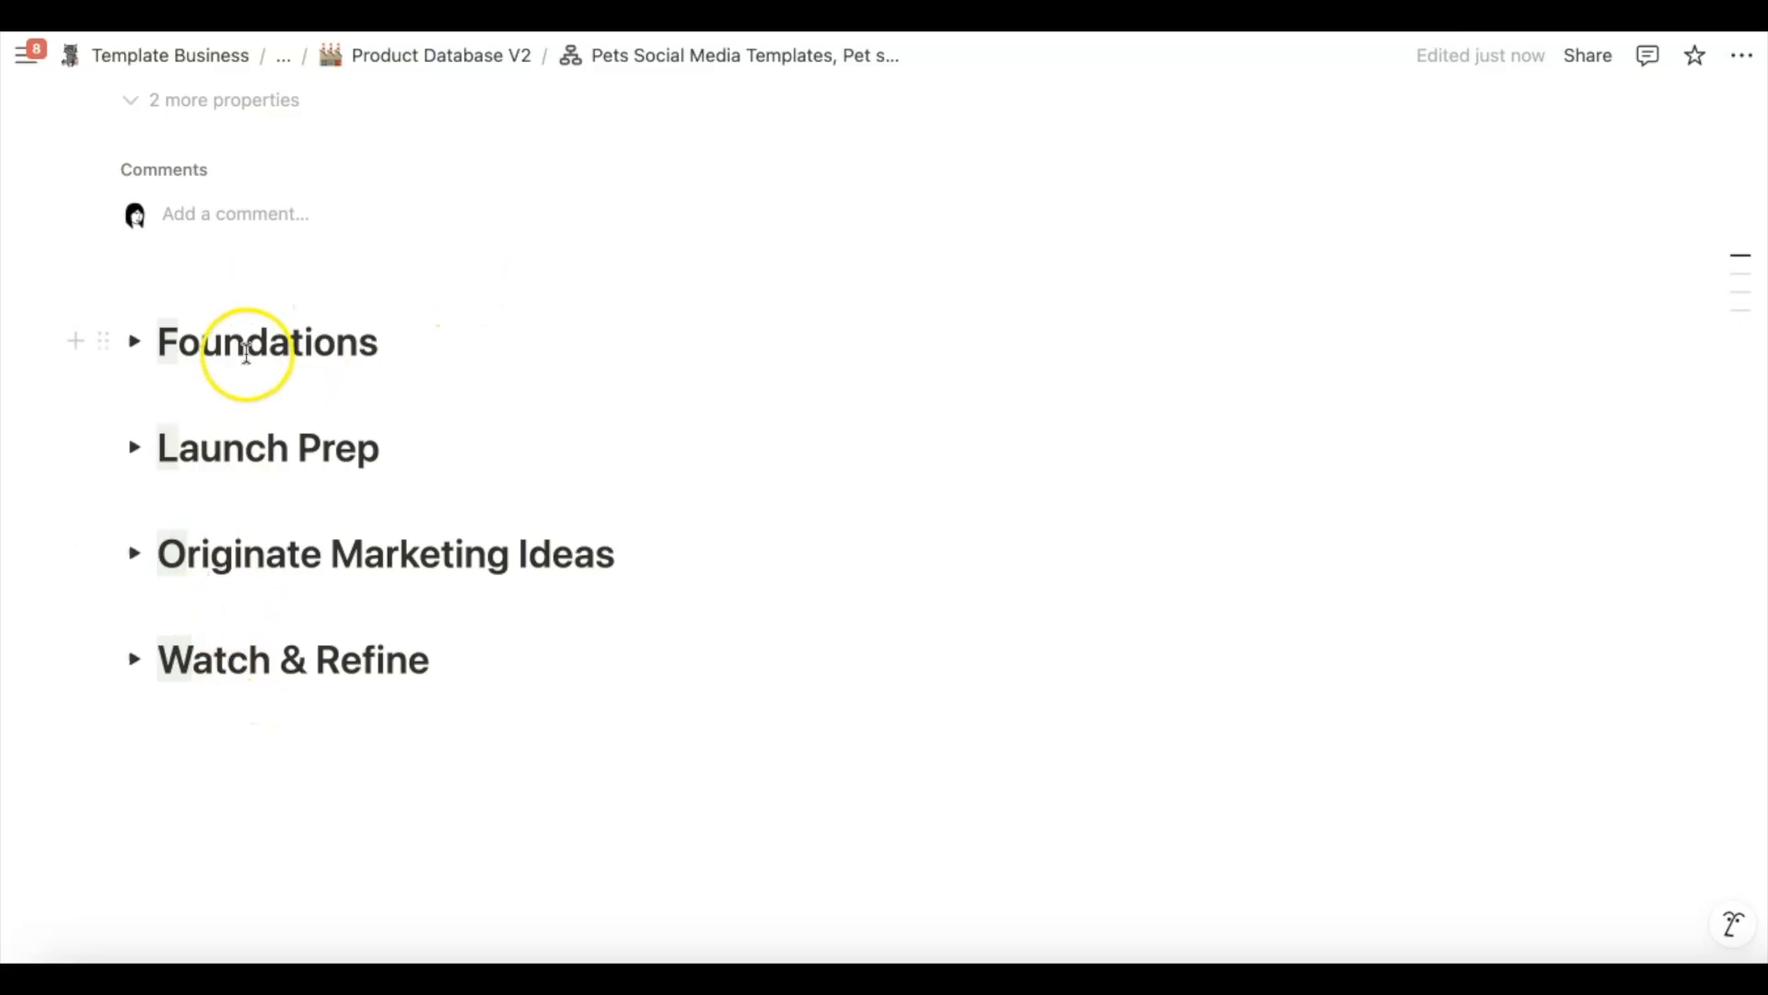
Insert the ready-made AI prompt under Product Positioning in Foundations and generate positioning ideas from it
left_click(139, 341)
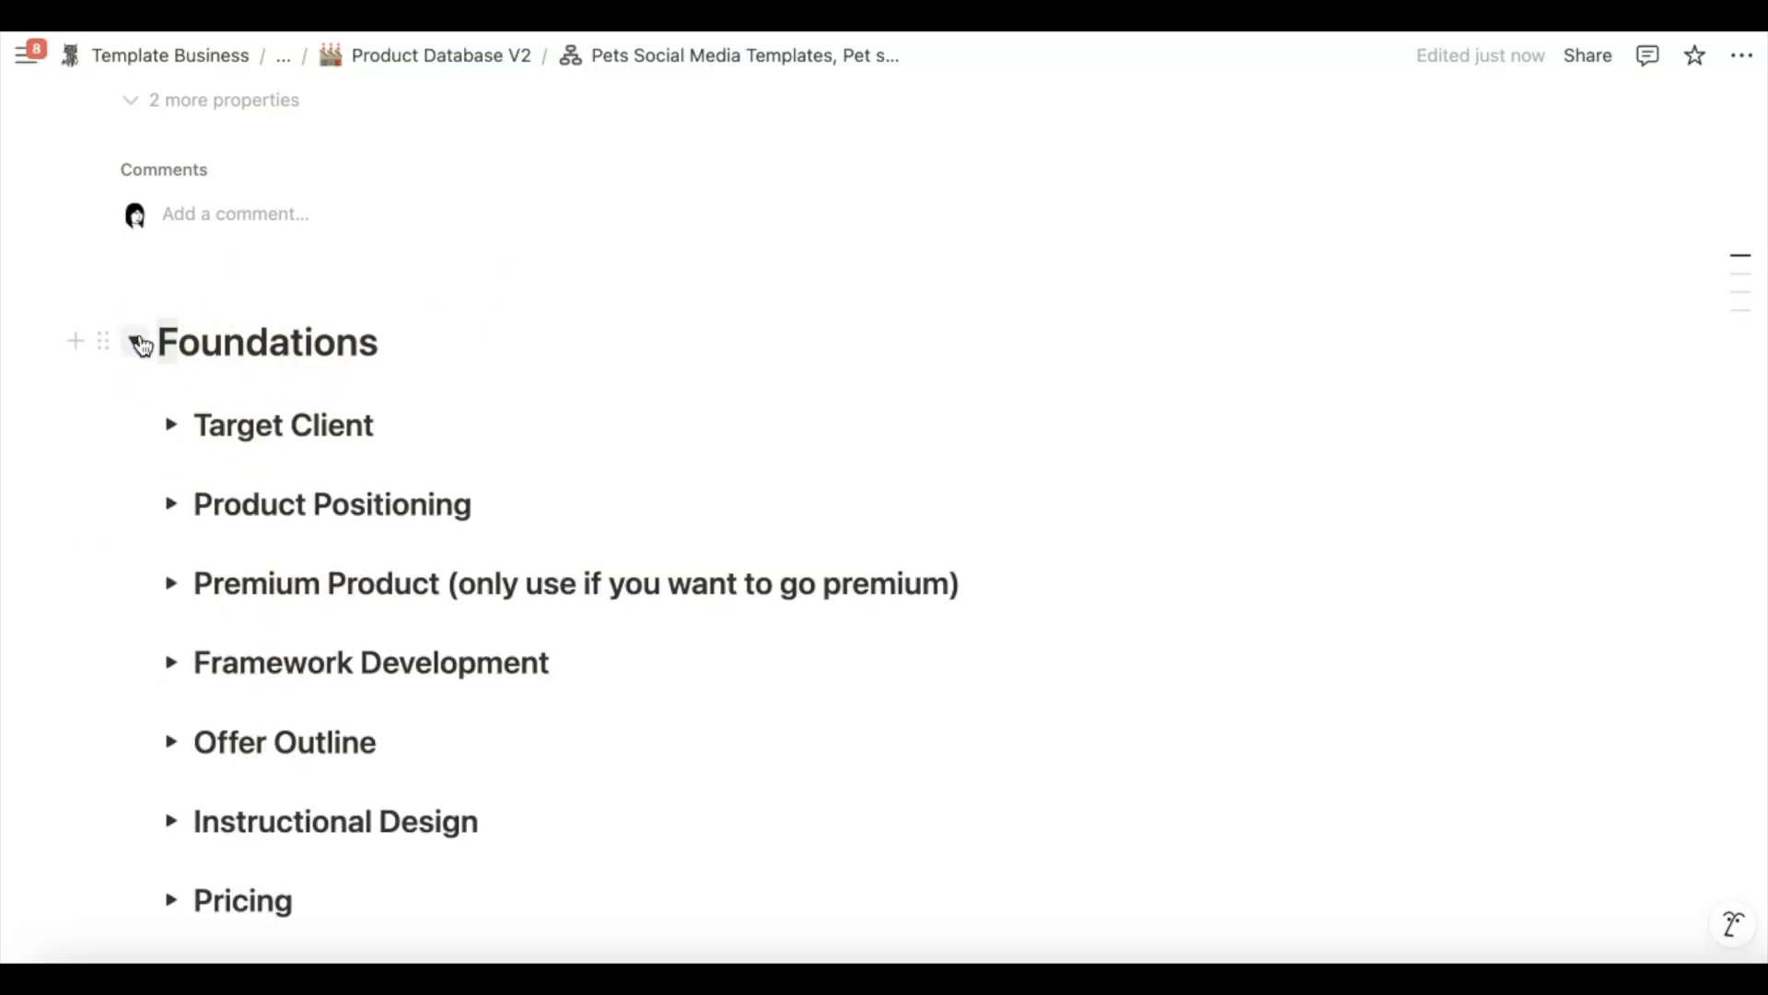
scroll(323, 376, "down", 2)
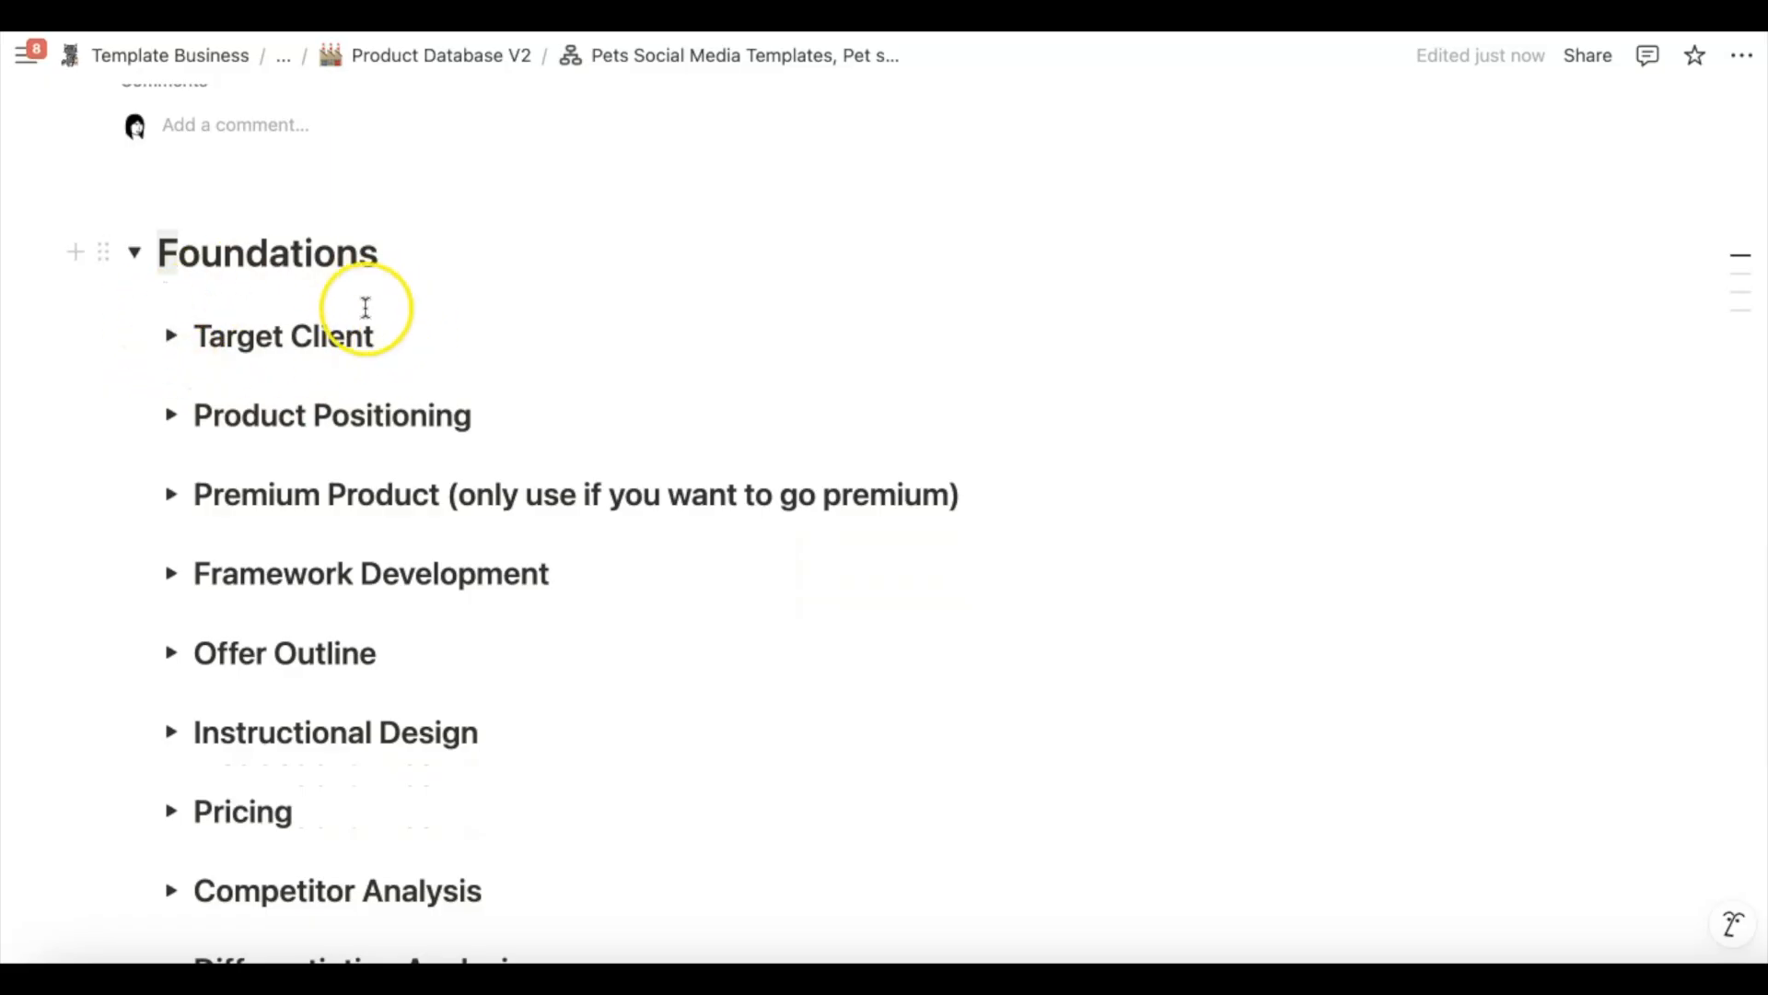
left_click(173, 418)
scroll(461, 350, "down", 2)
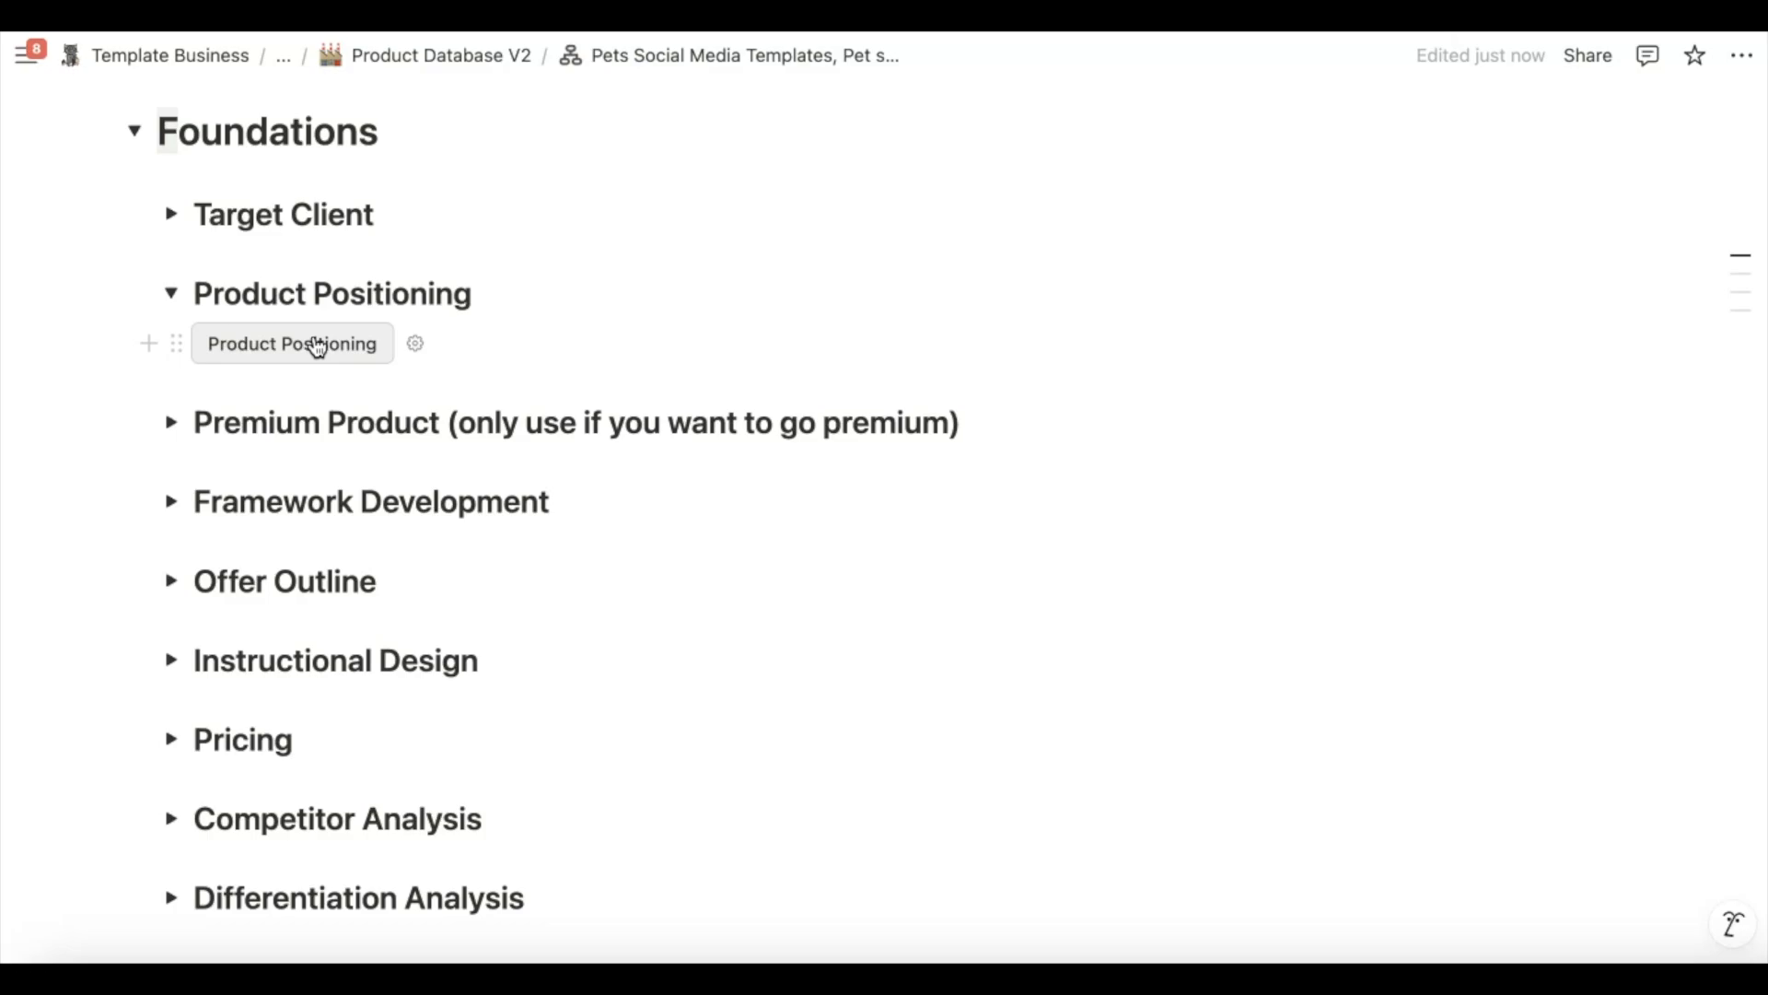
left_click(317, 347)
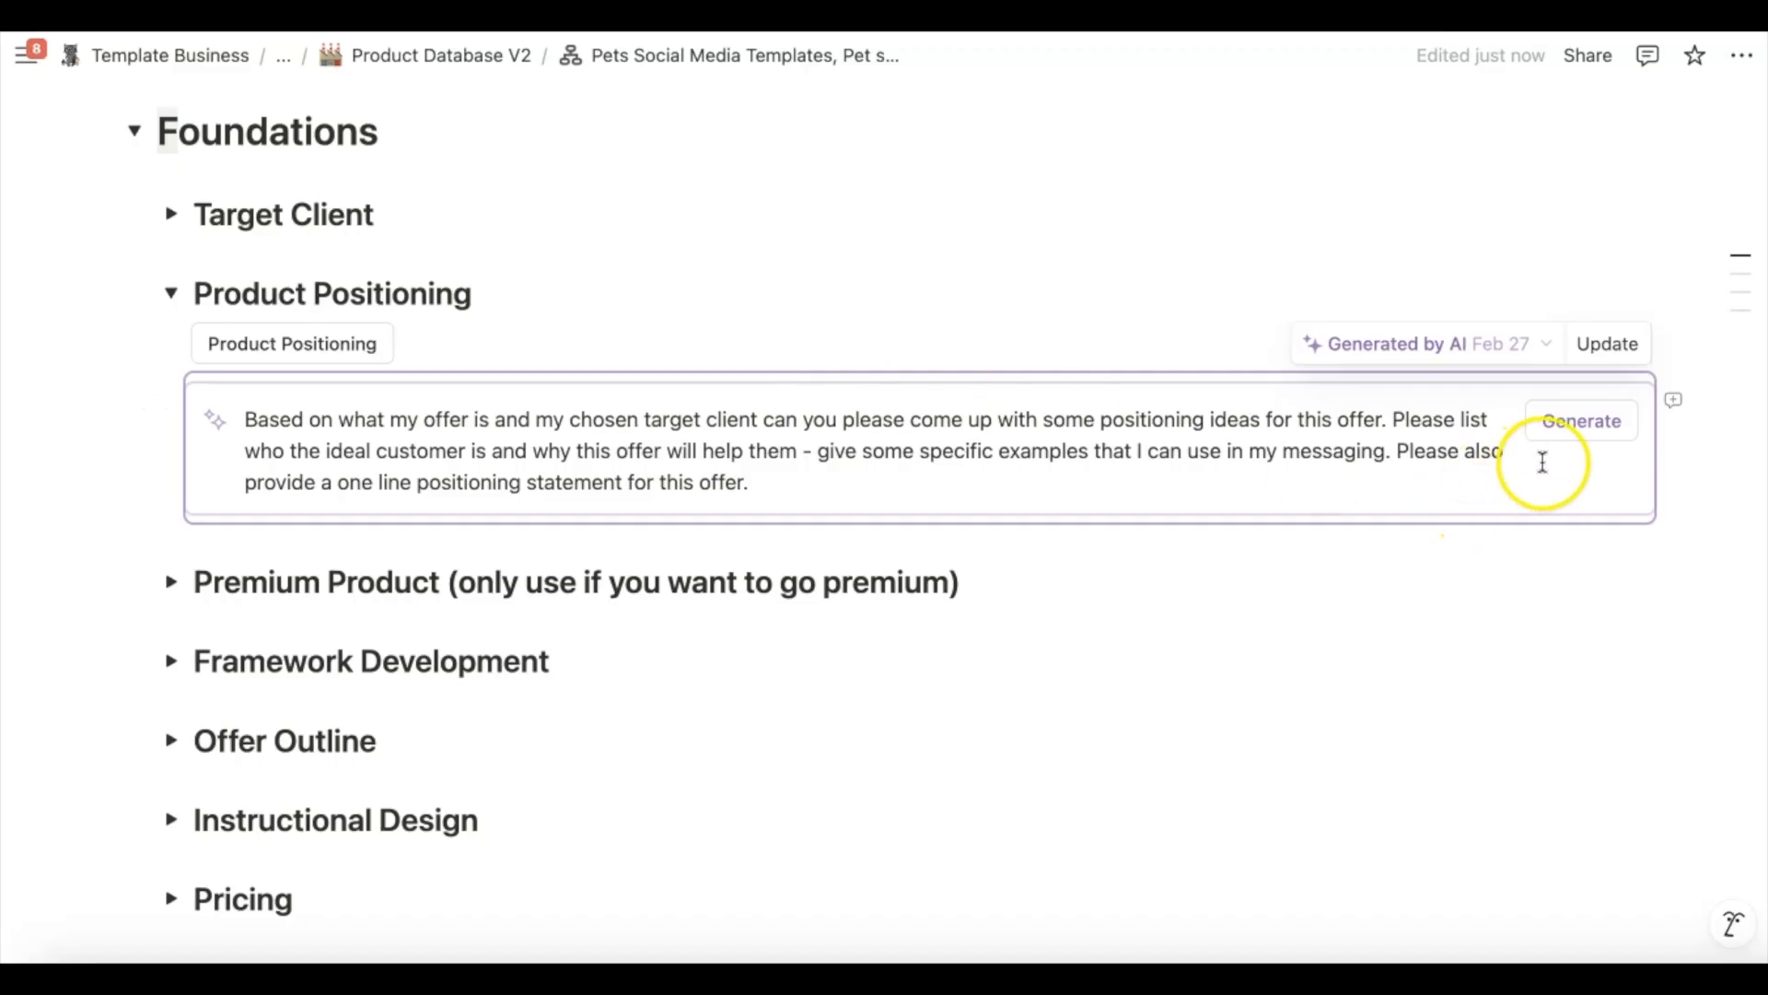
left_click(1575, 431)
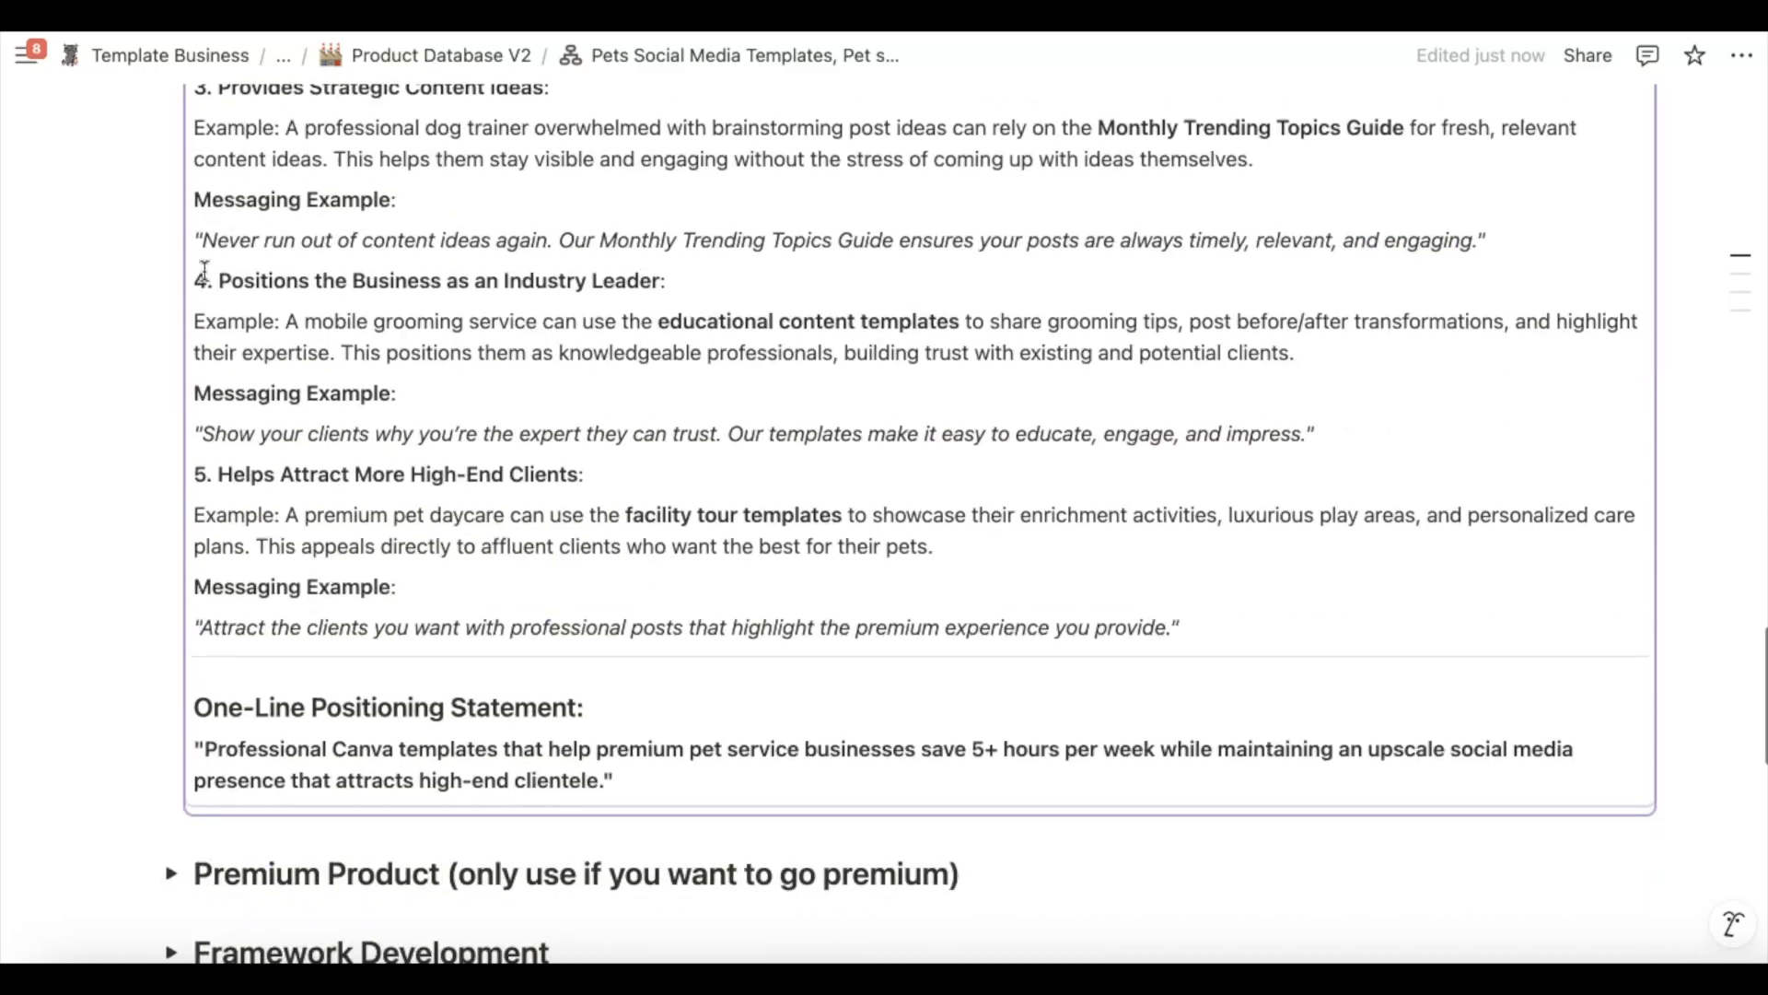
Ask AI about the whole positioning text with "Thanks, can you do this again, specific to just premium pet groomers" and insert the answer below
scroll(203, 270, "up", 12)
left_click(195, 242)
left_click_drag(196, 243, 937, 824)
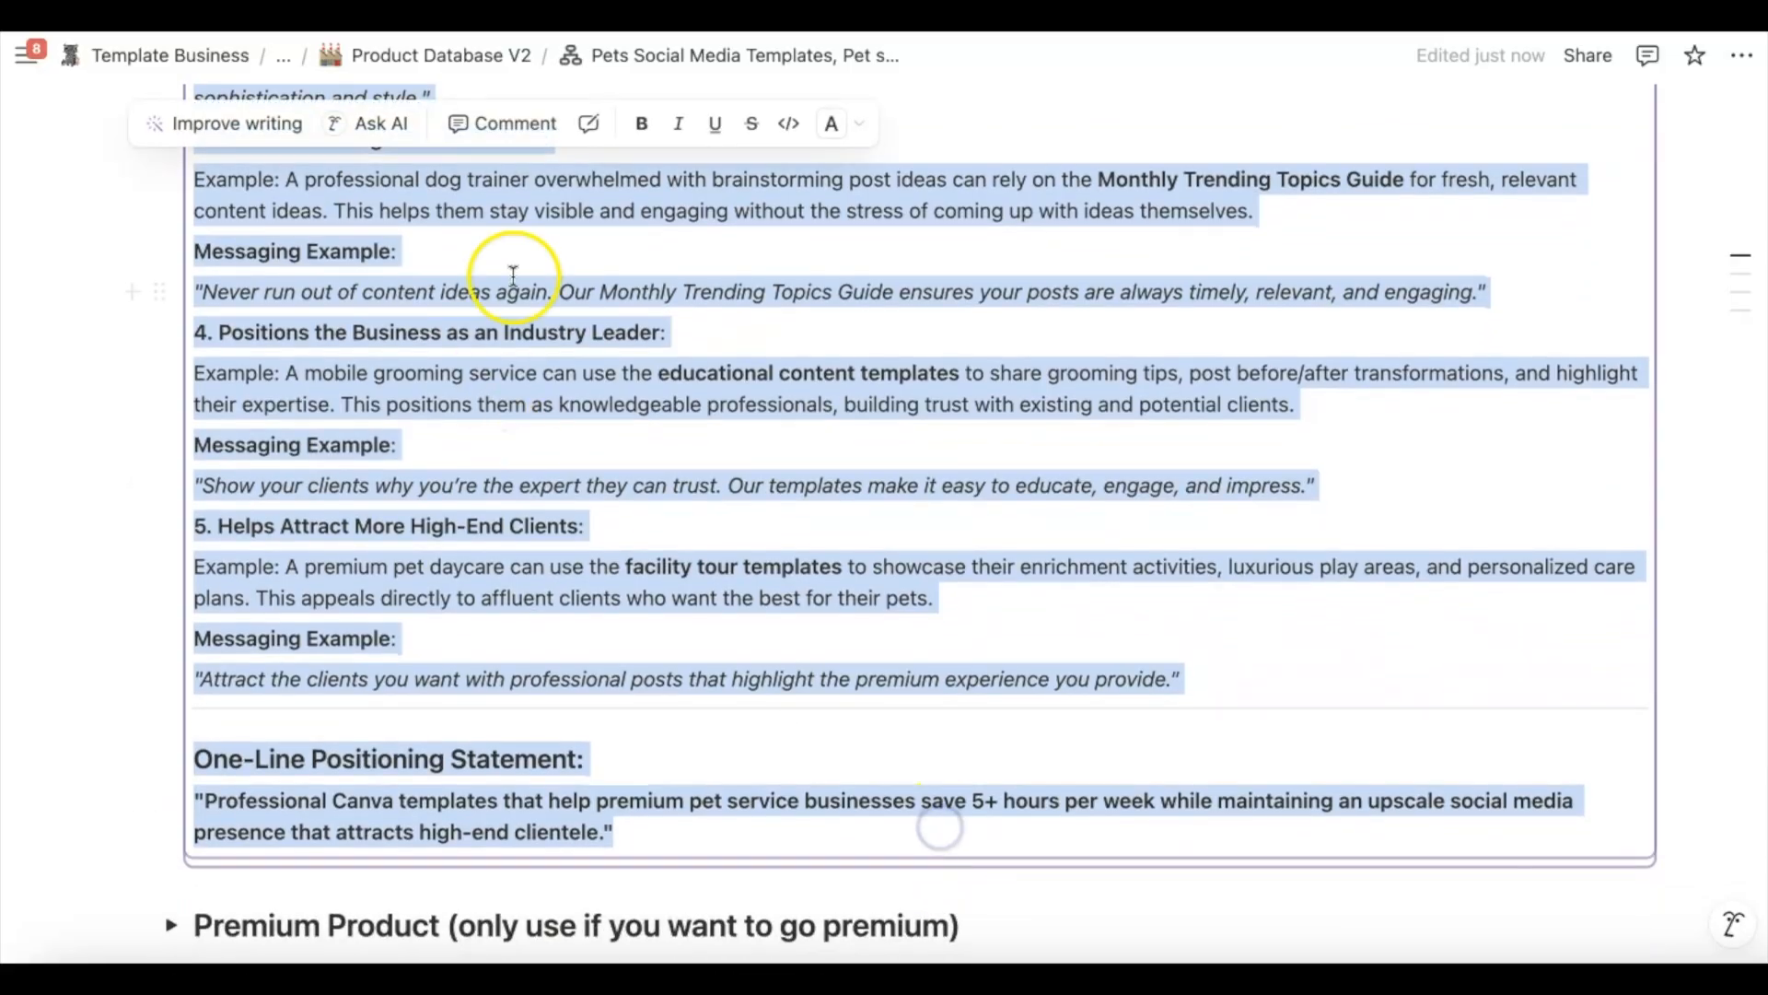
left_click(384, 124)
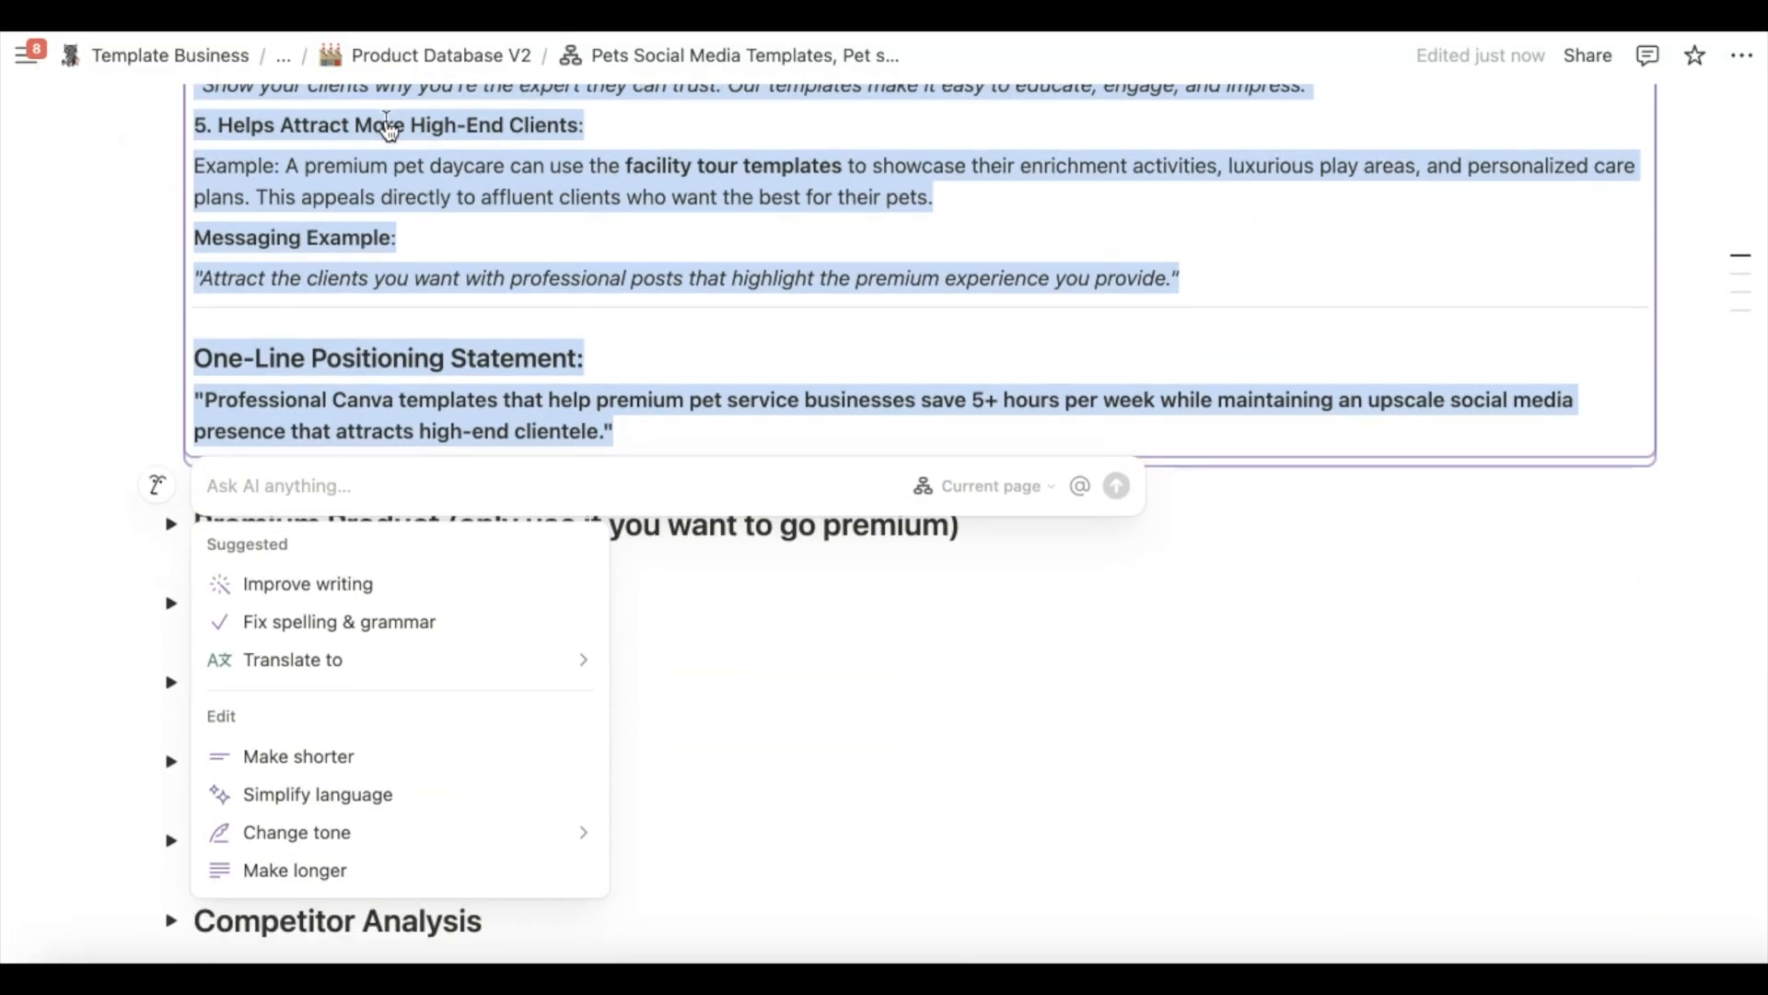
type("Thanks, can you do this again, specific to just")
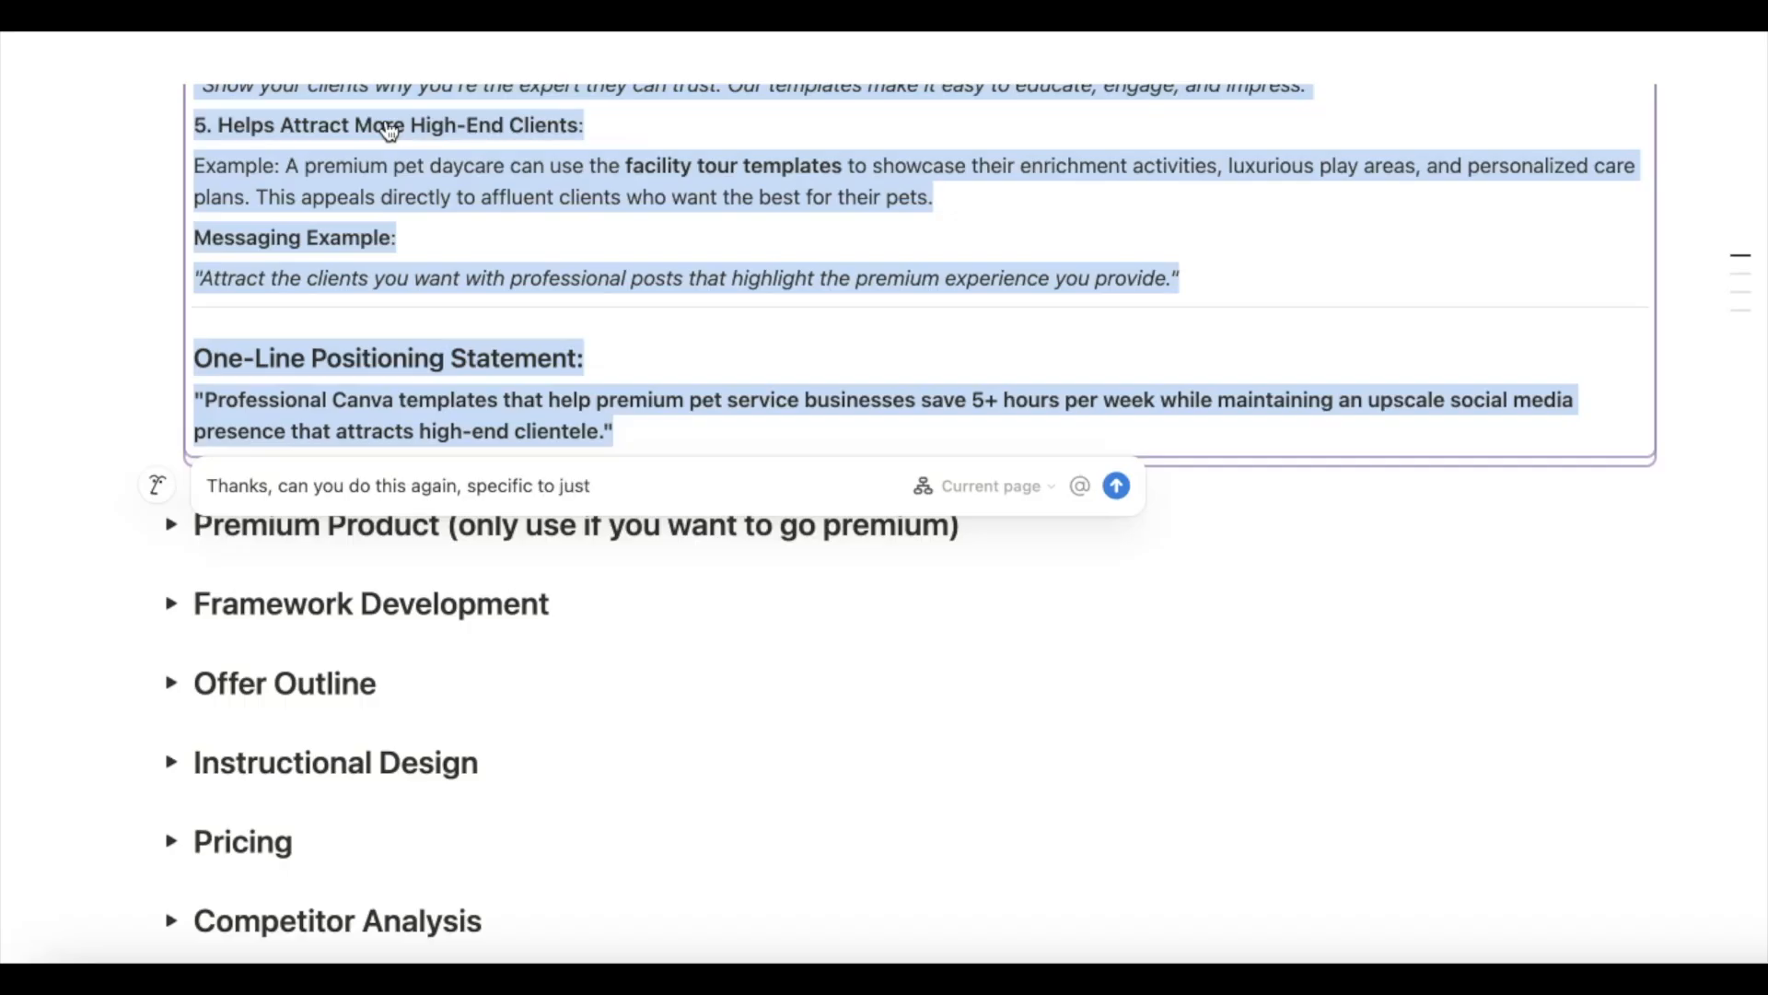
type(" premium pet groomers")
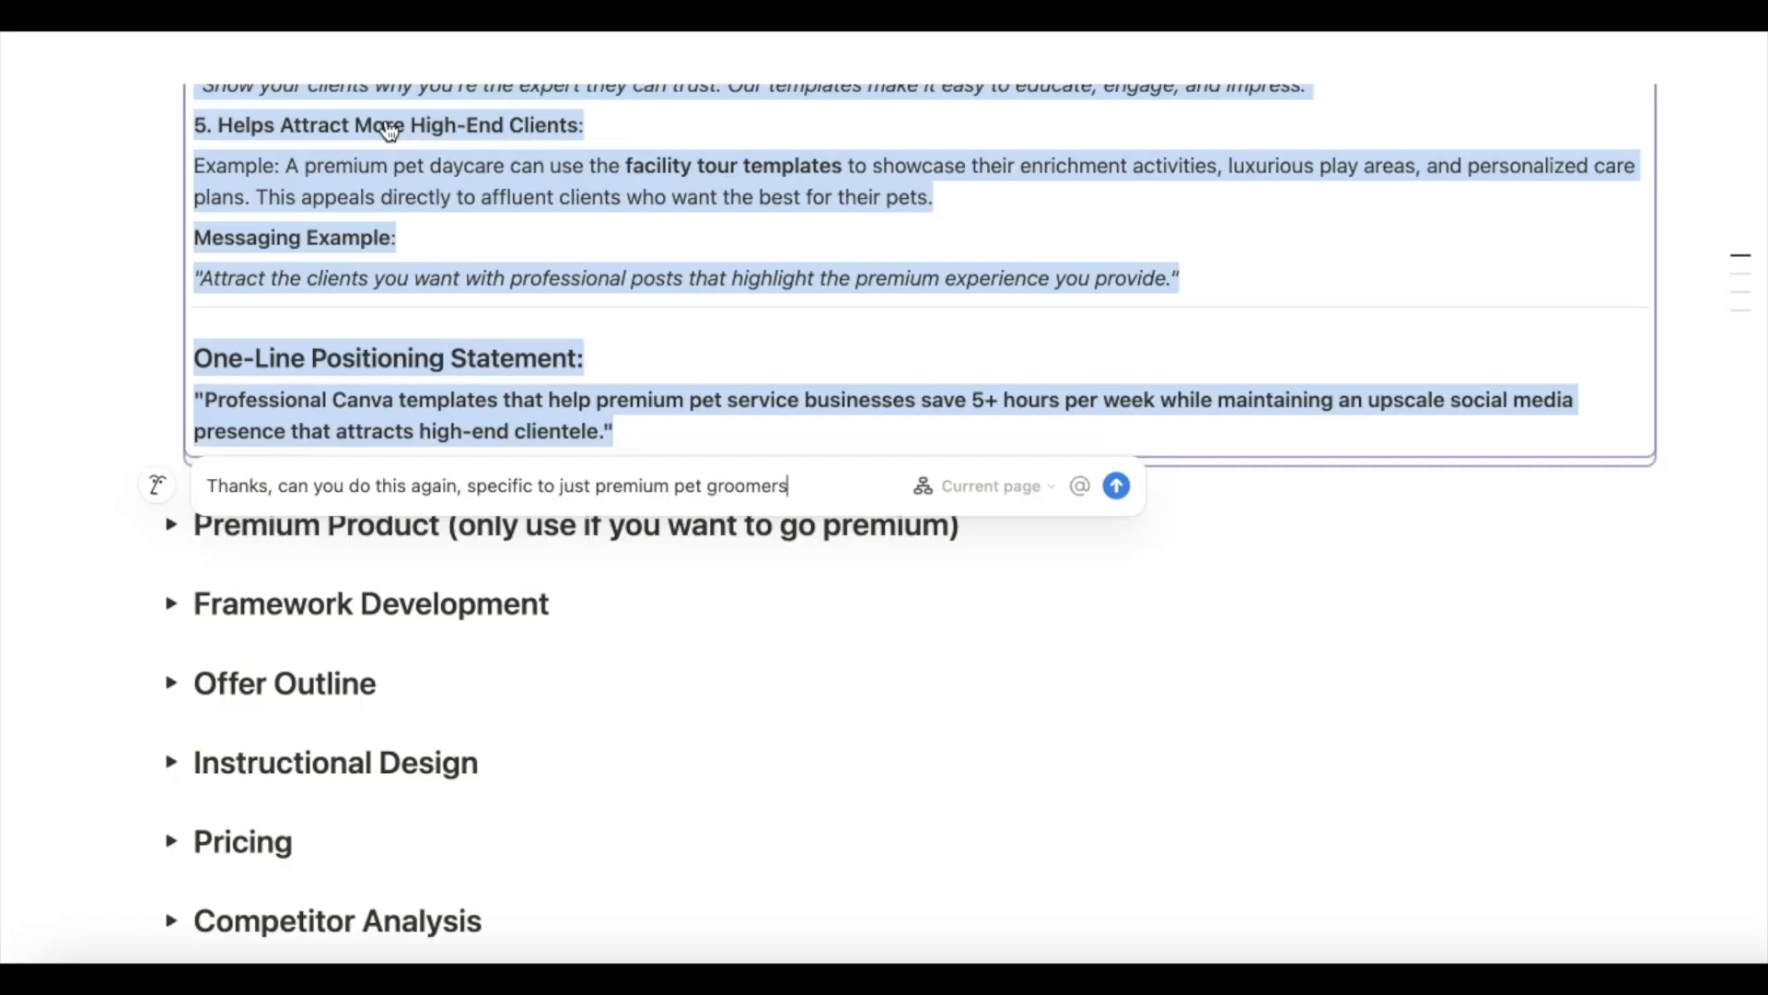
key("Return")
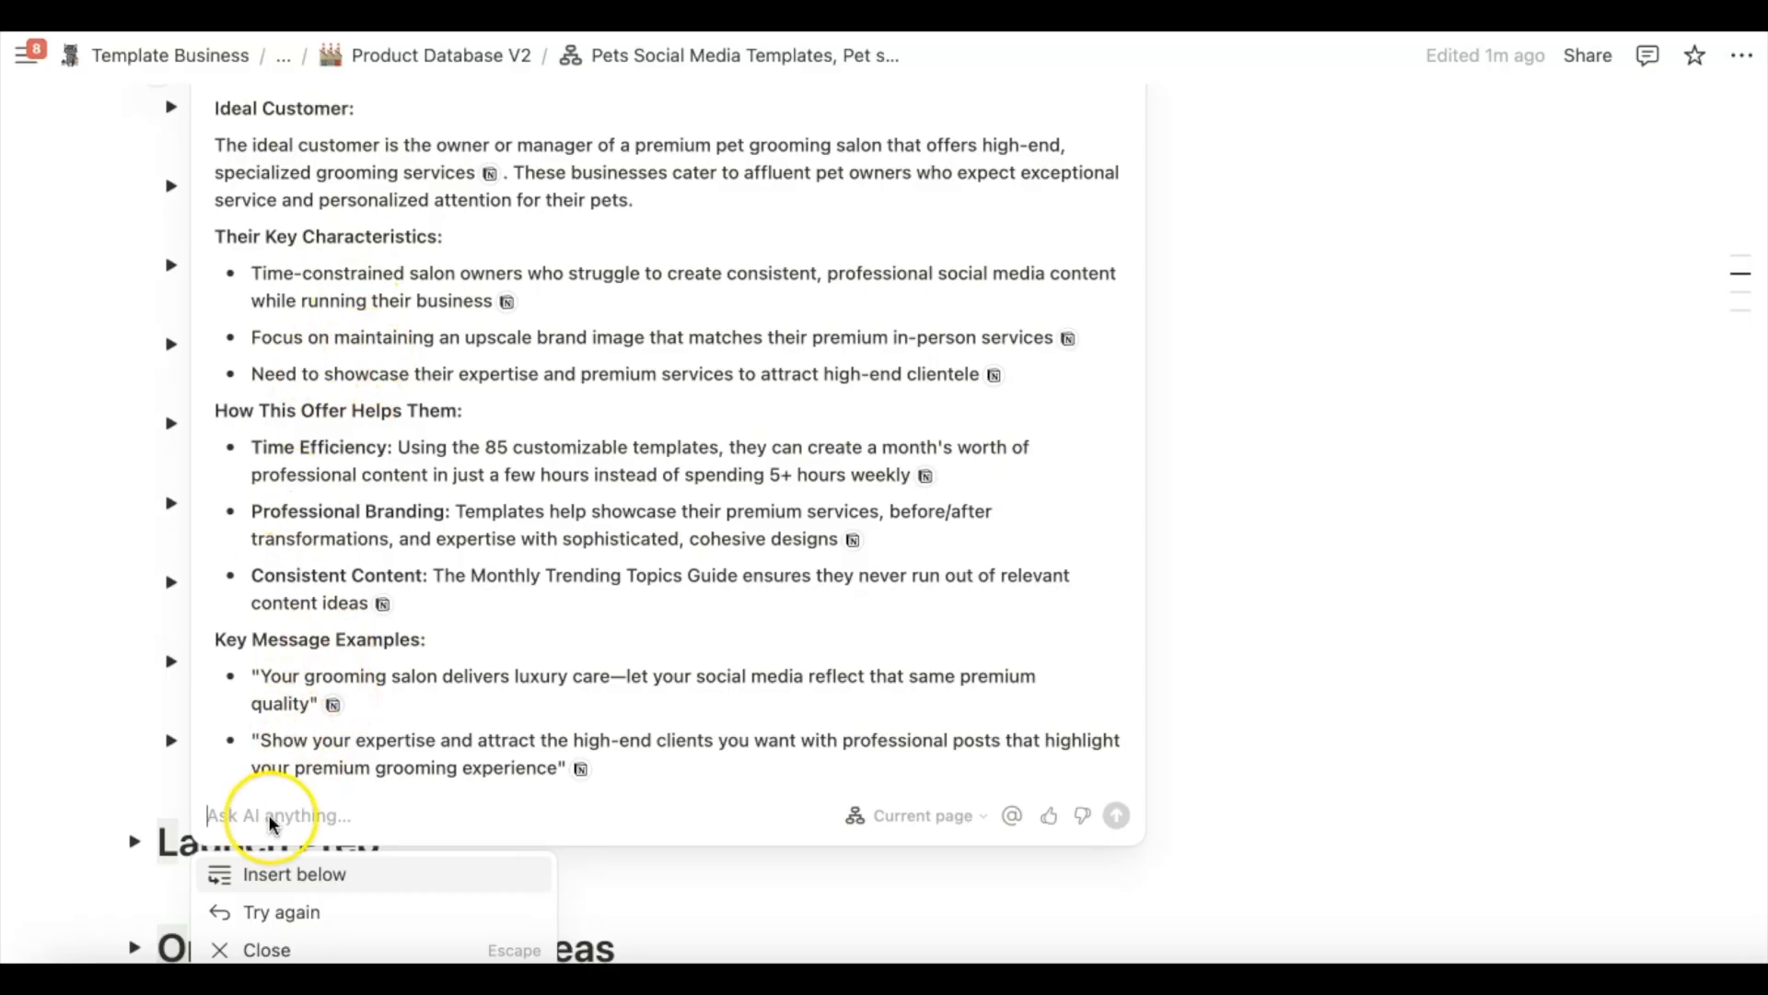
left_click(256, 873)
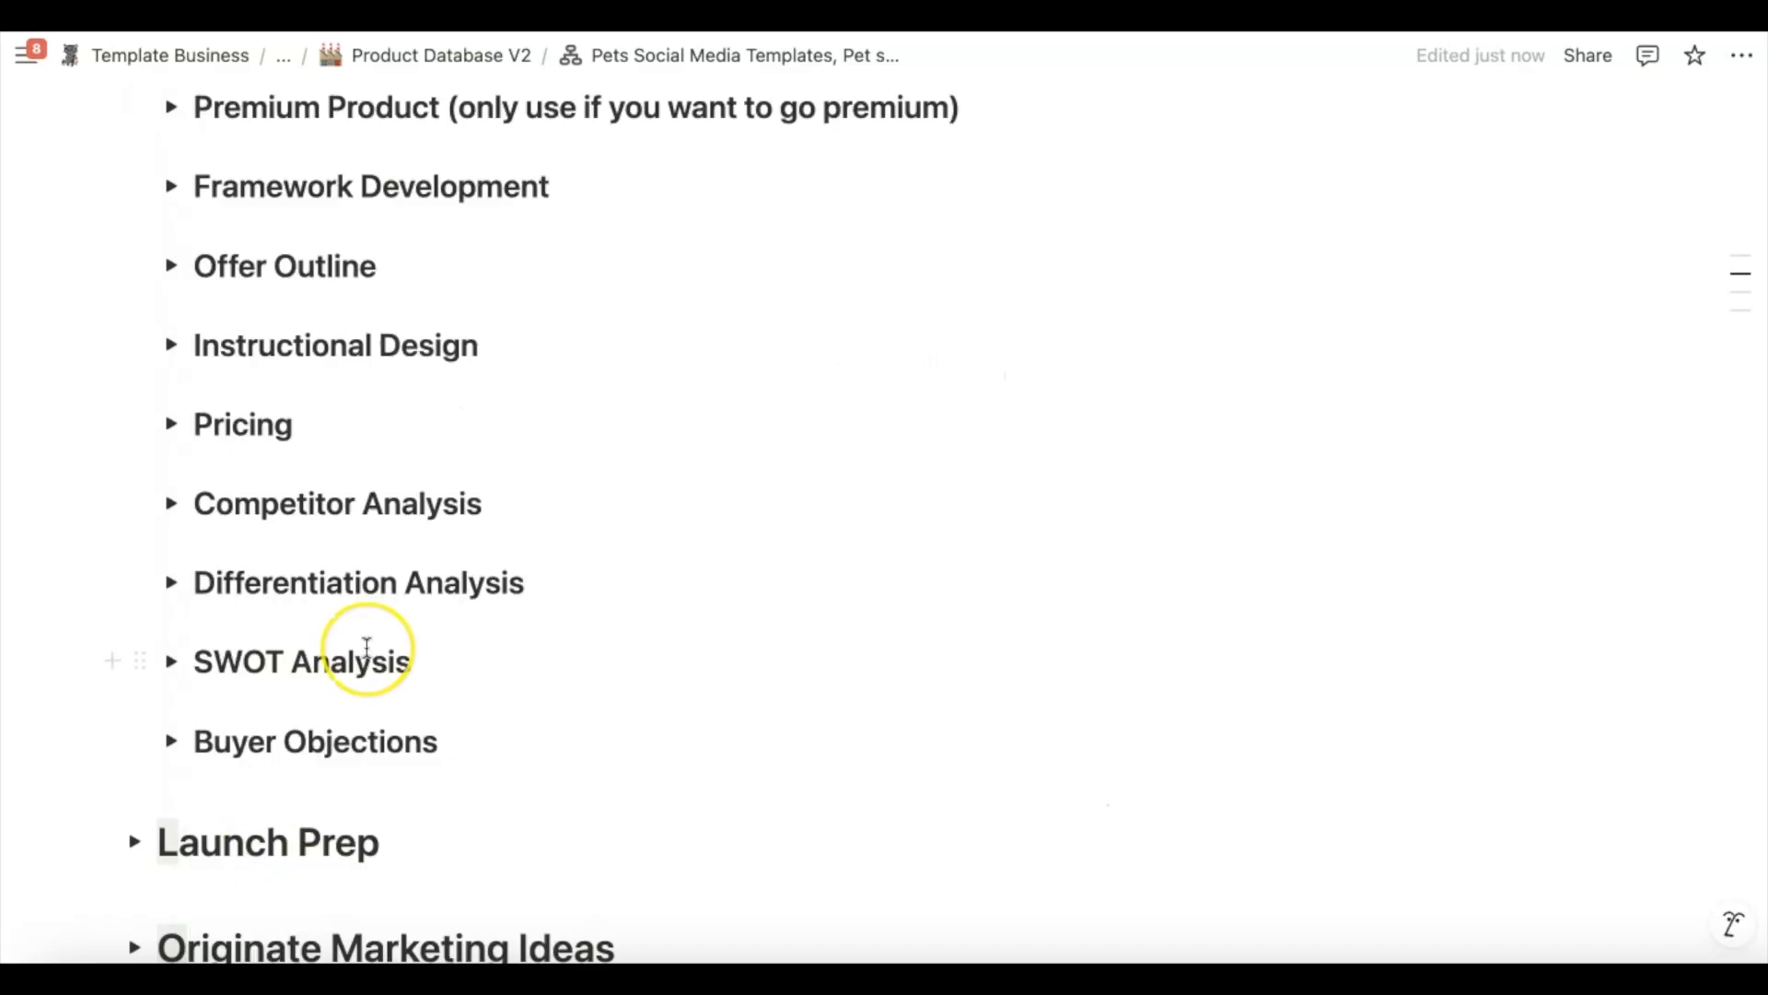
Replace the original positioning text with the premium pet groomers profile and remove the empty heading line above it
scroll(367, 648, "up", 13)
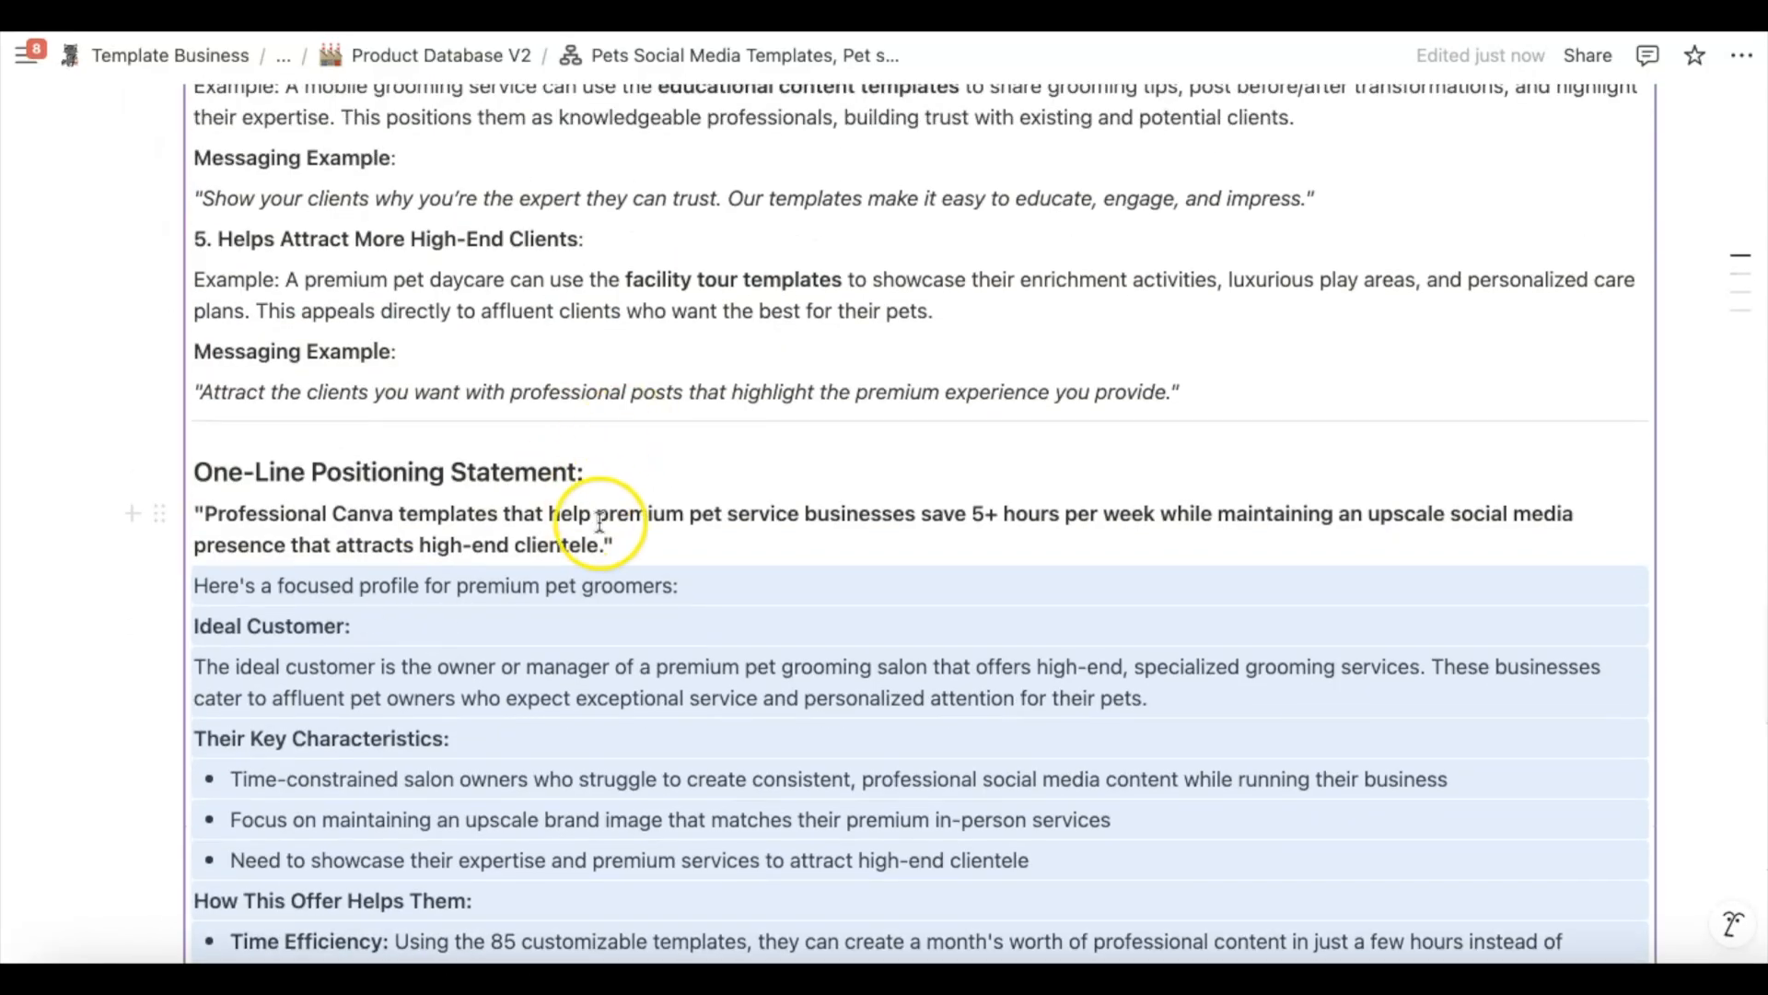
left_click_drag(632, 548, 196, 239)
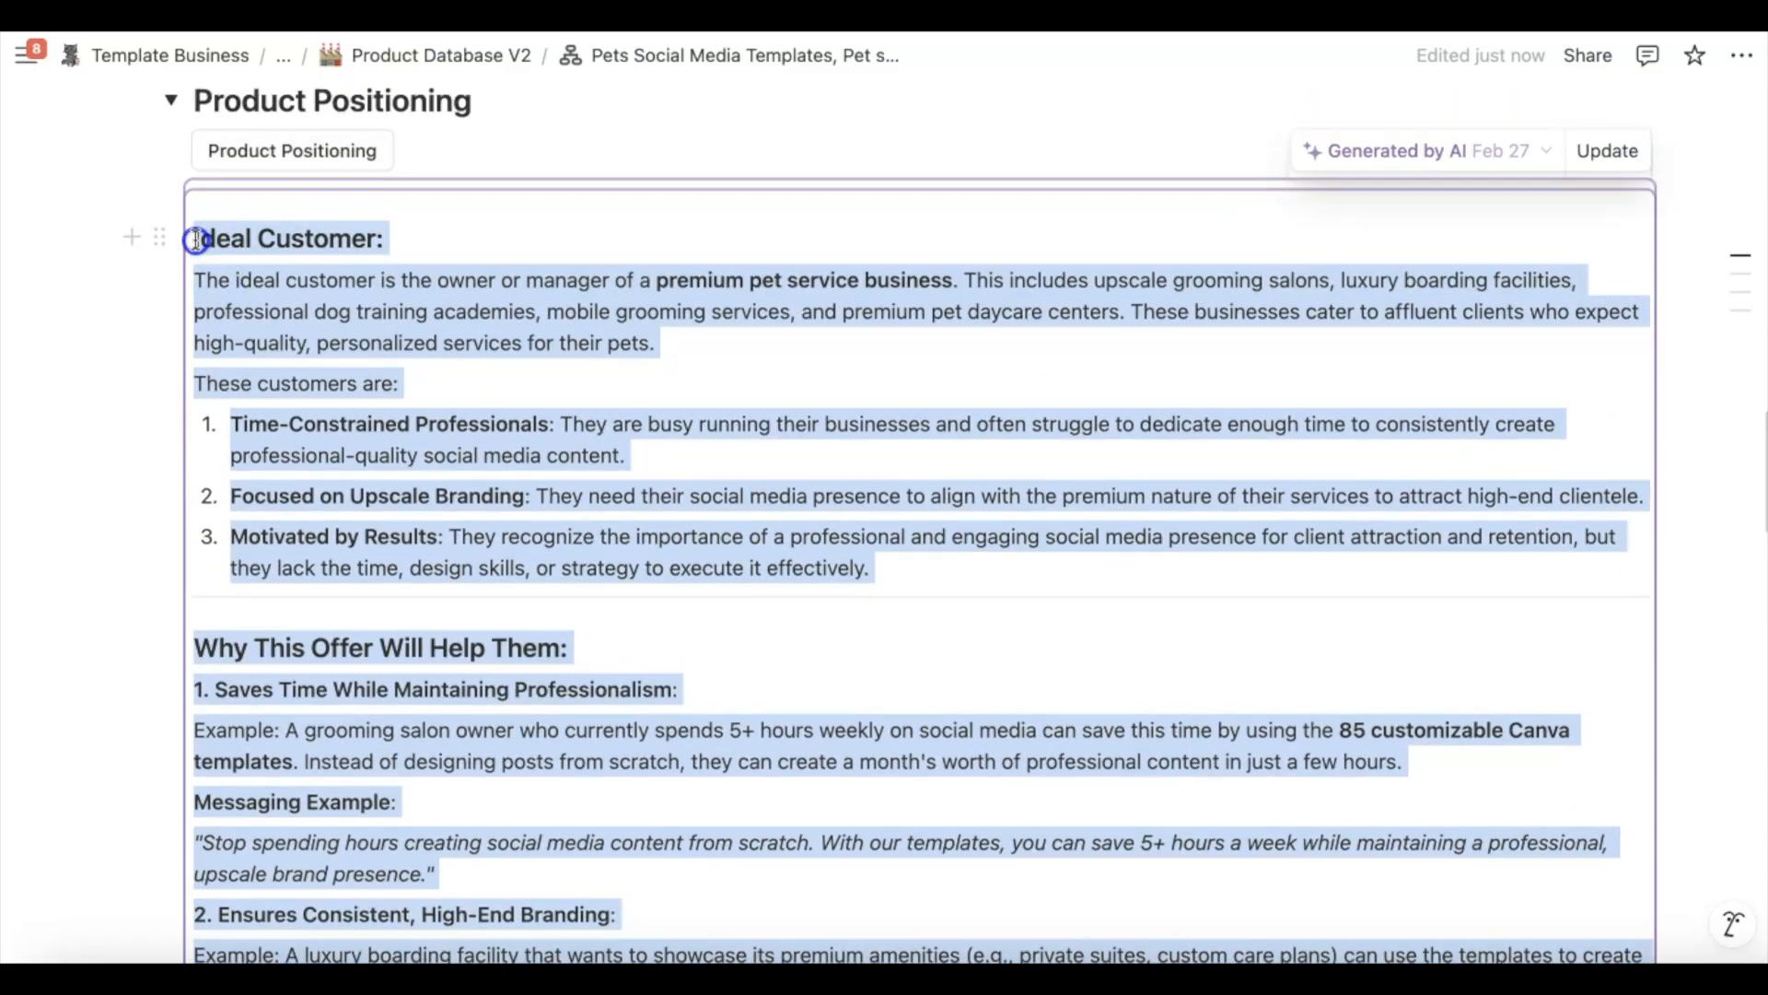
key("ctrl+v")
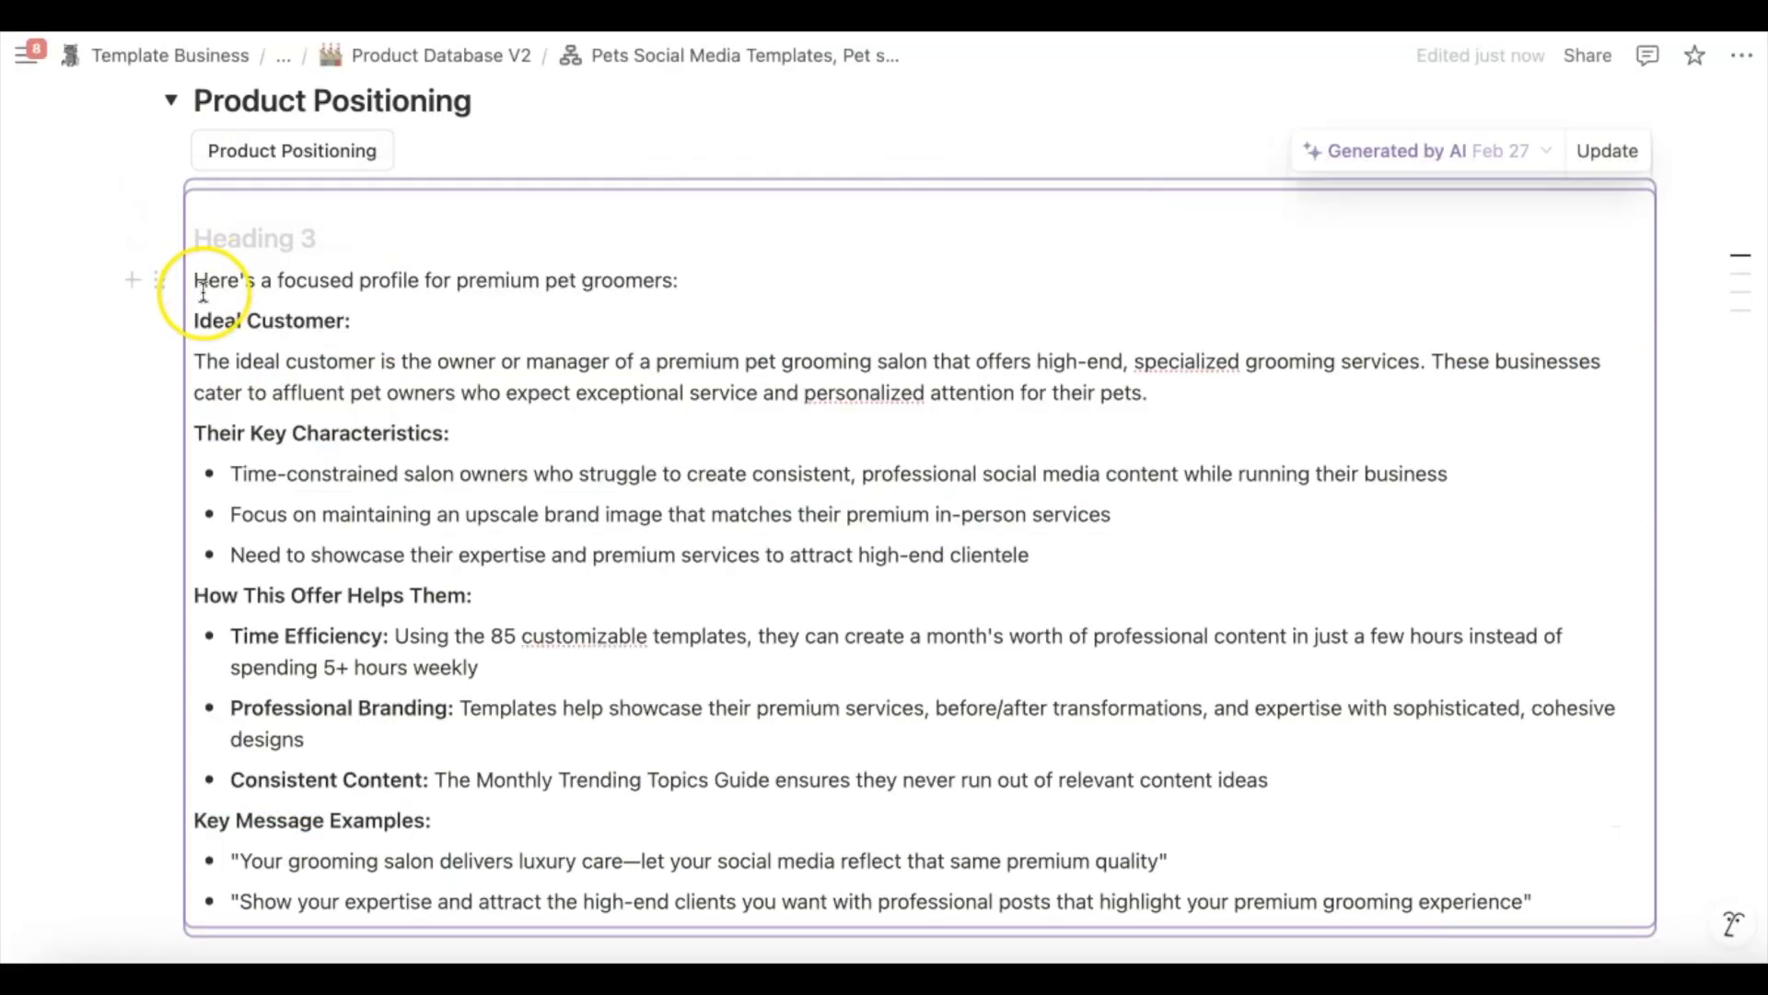
left_click(194, 280)
key("BackSpace")
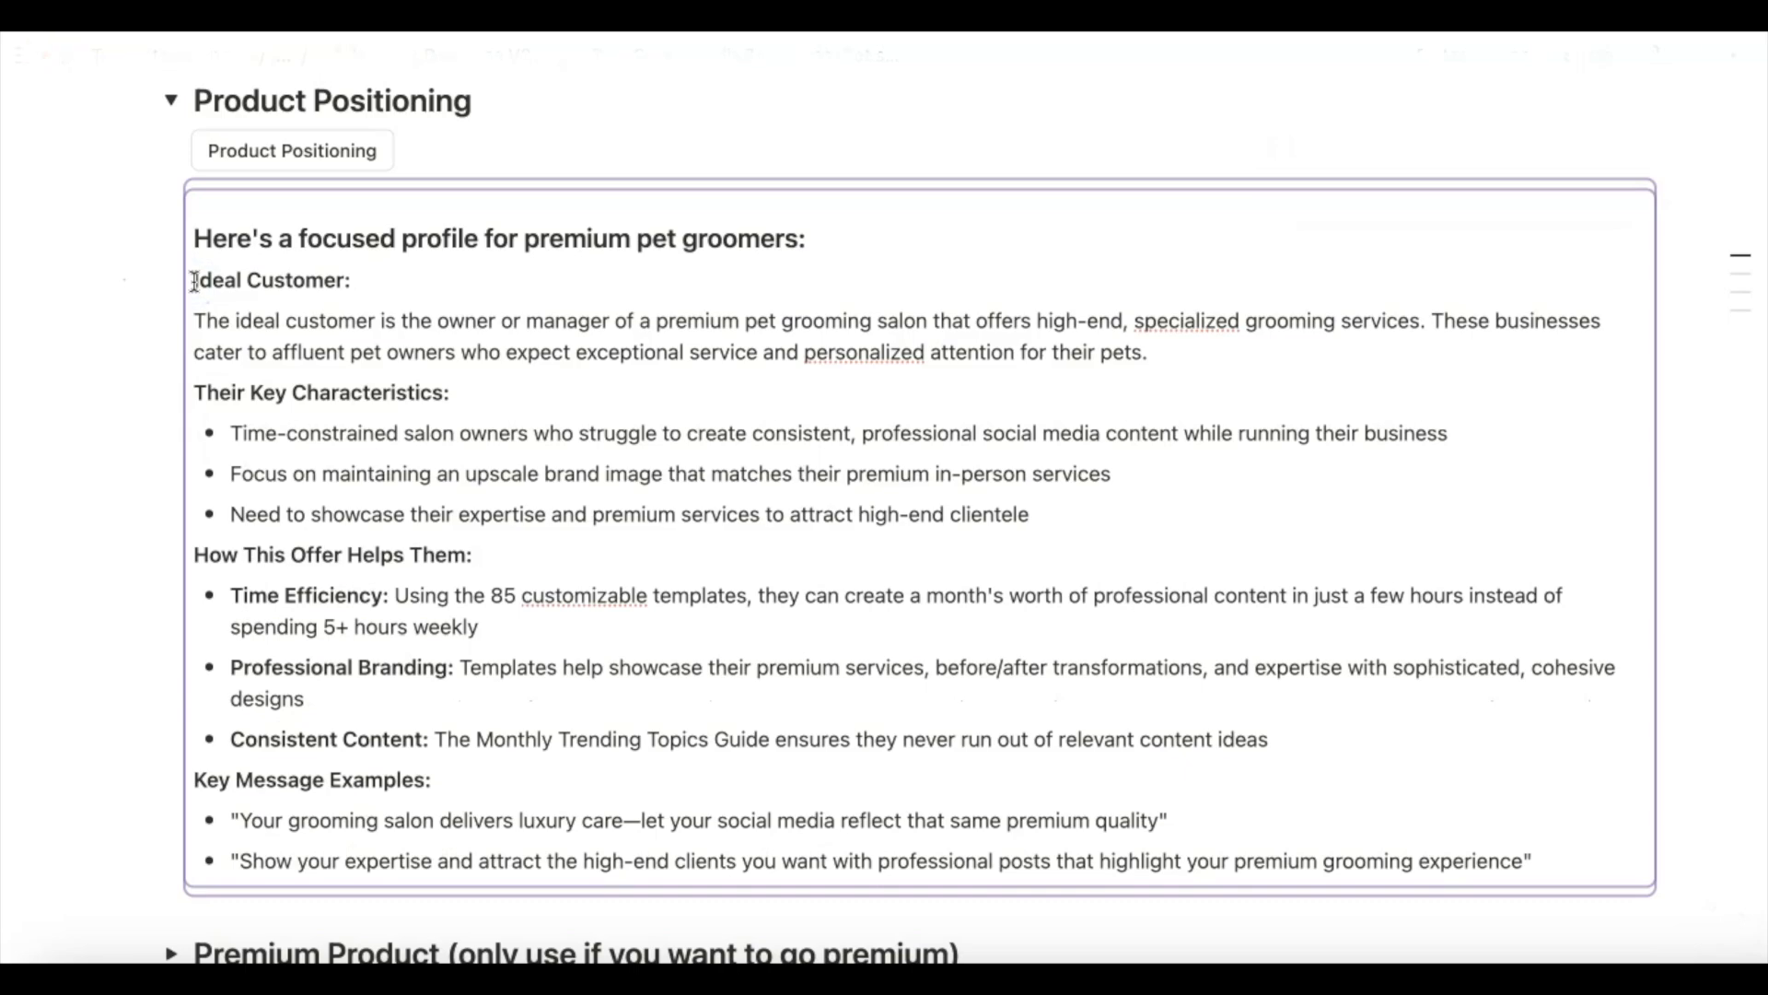
Read the groomers profile's ideal customer, key characteristics, offer benefits and message examples, and collapse the Product Positioning section
scroll(257, 231, "down", 1)
scroll(257, 231, "up", 1)
scroll(262, 184, "down", 2)
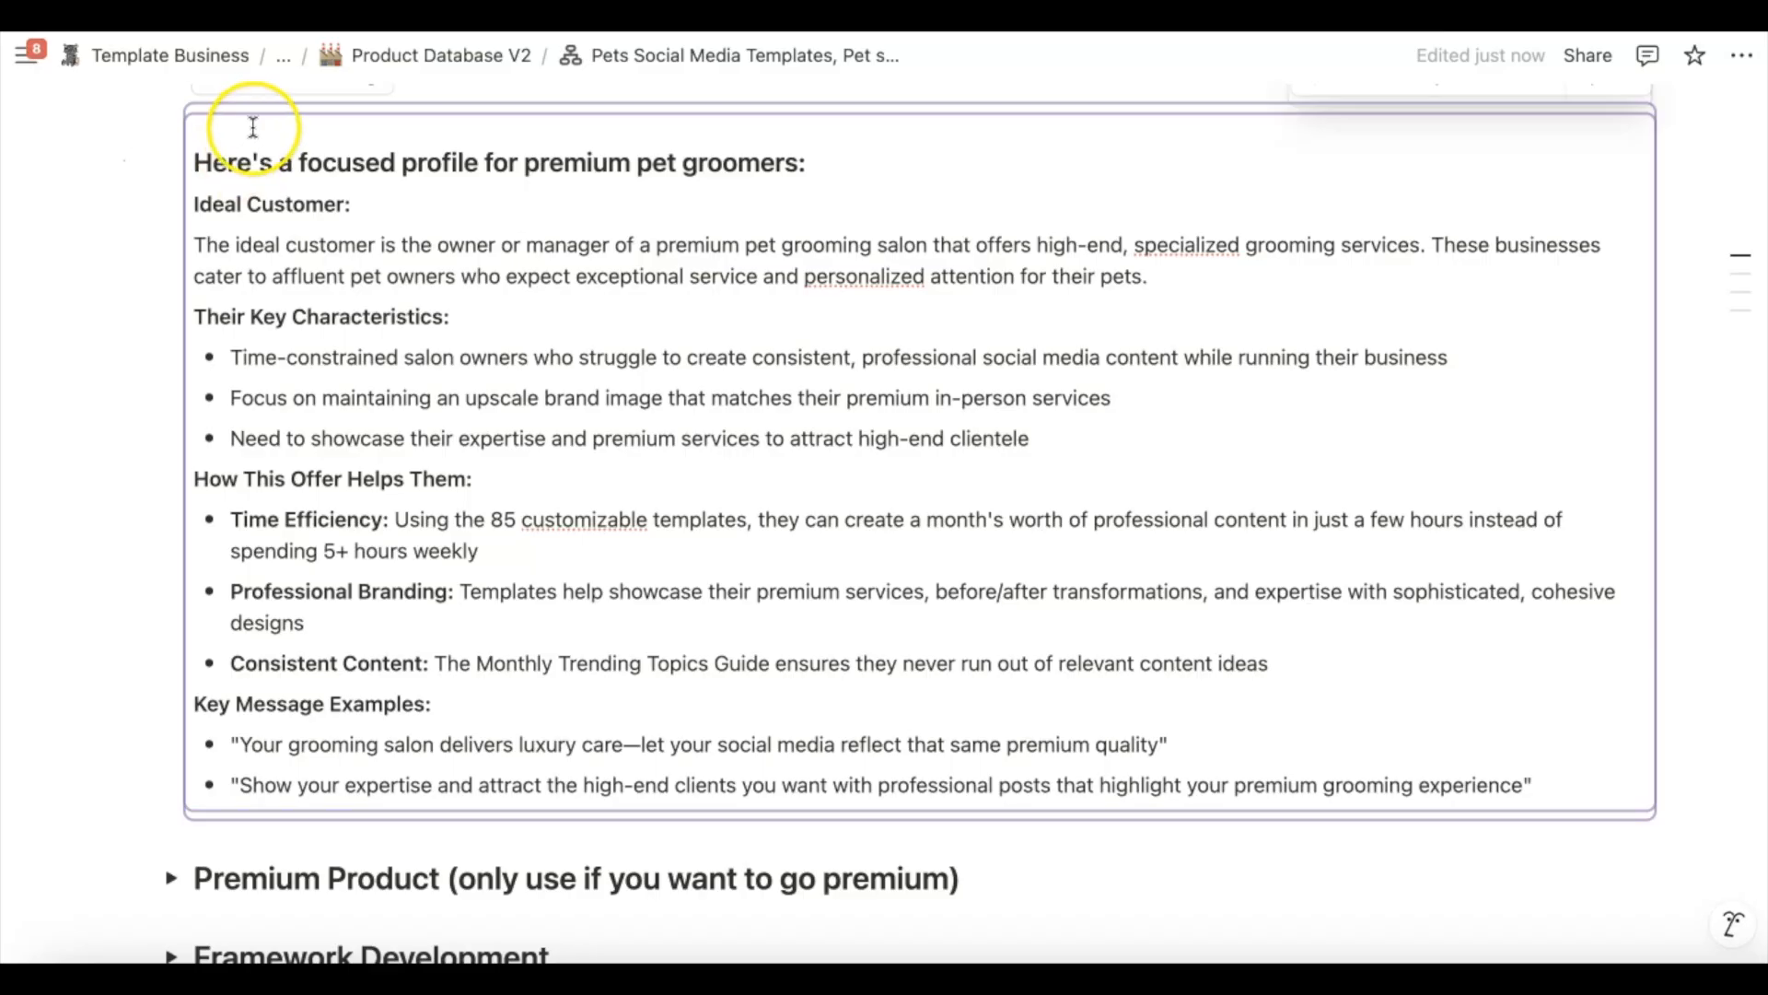
scroll(419, 279, "down", 1)
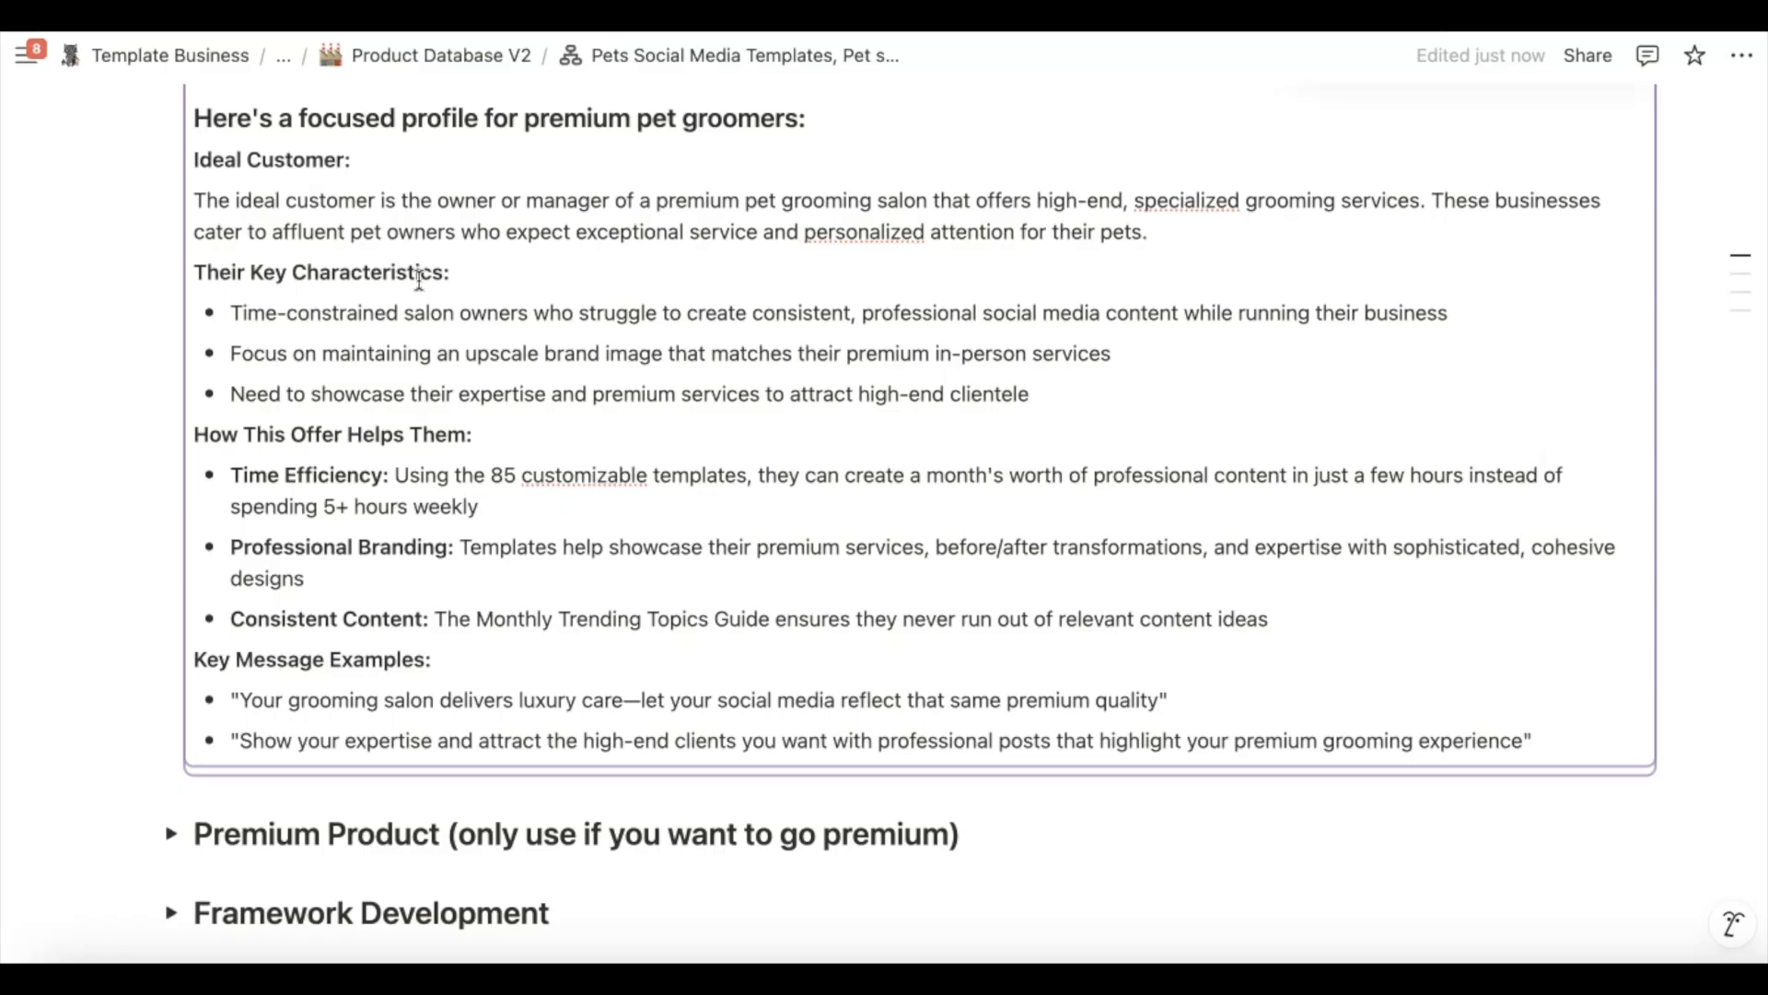
scroll(608, 410, "down", 1)
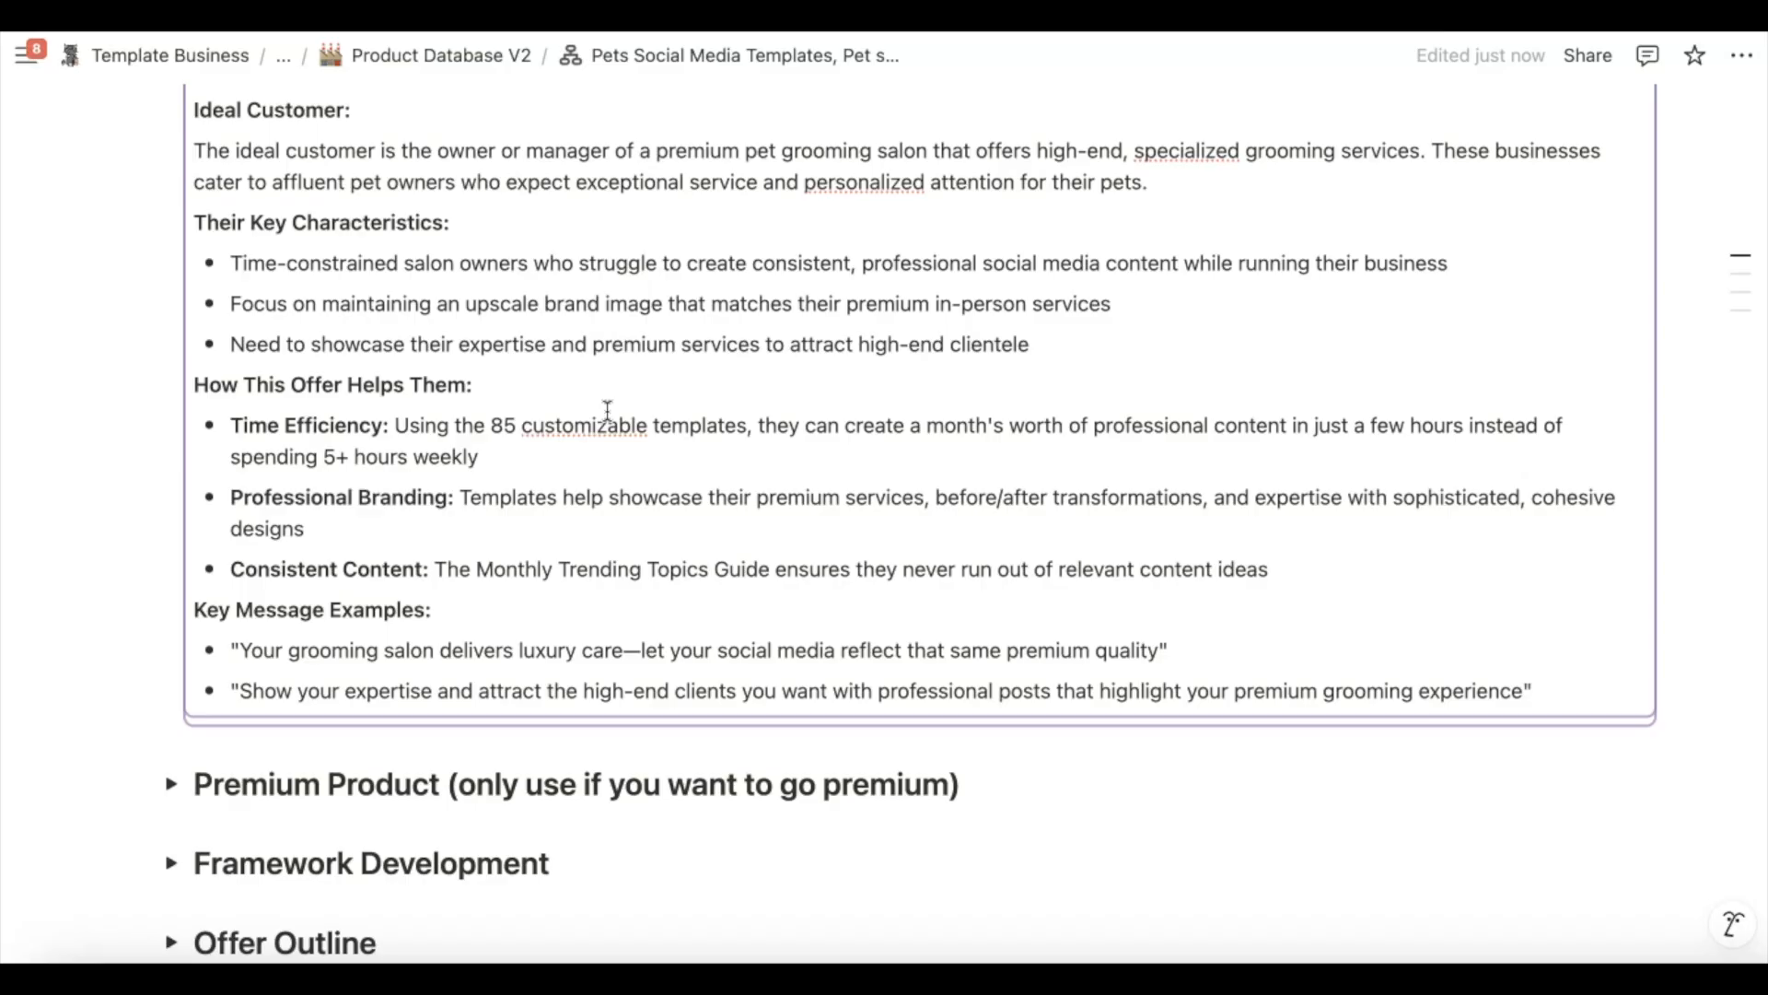
left_click(462, 415)
scroll(465, 419, "down", 1)
left_click(361, 505)
scroll(365, 502, "down", 1)
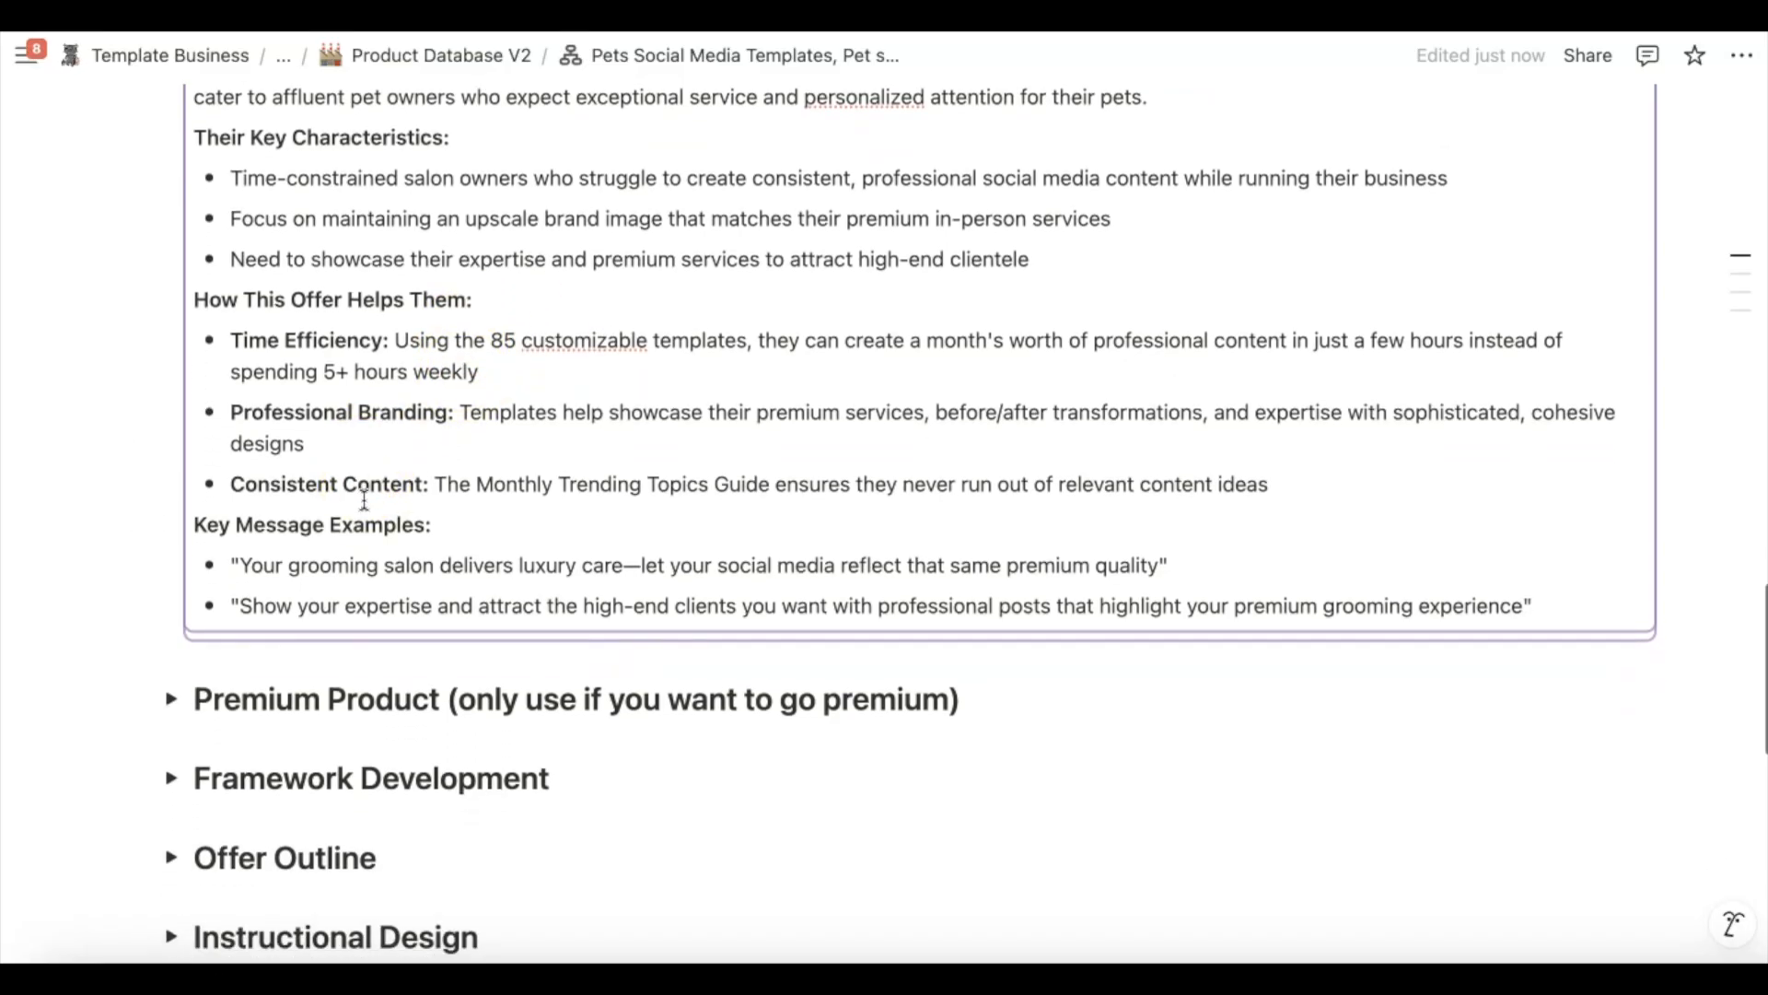
scroll(365, 500, "down", 1)
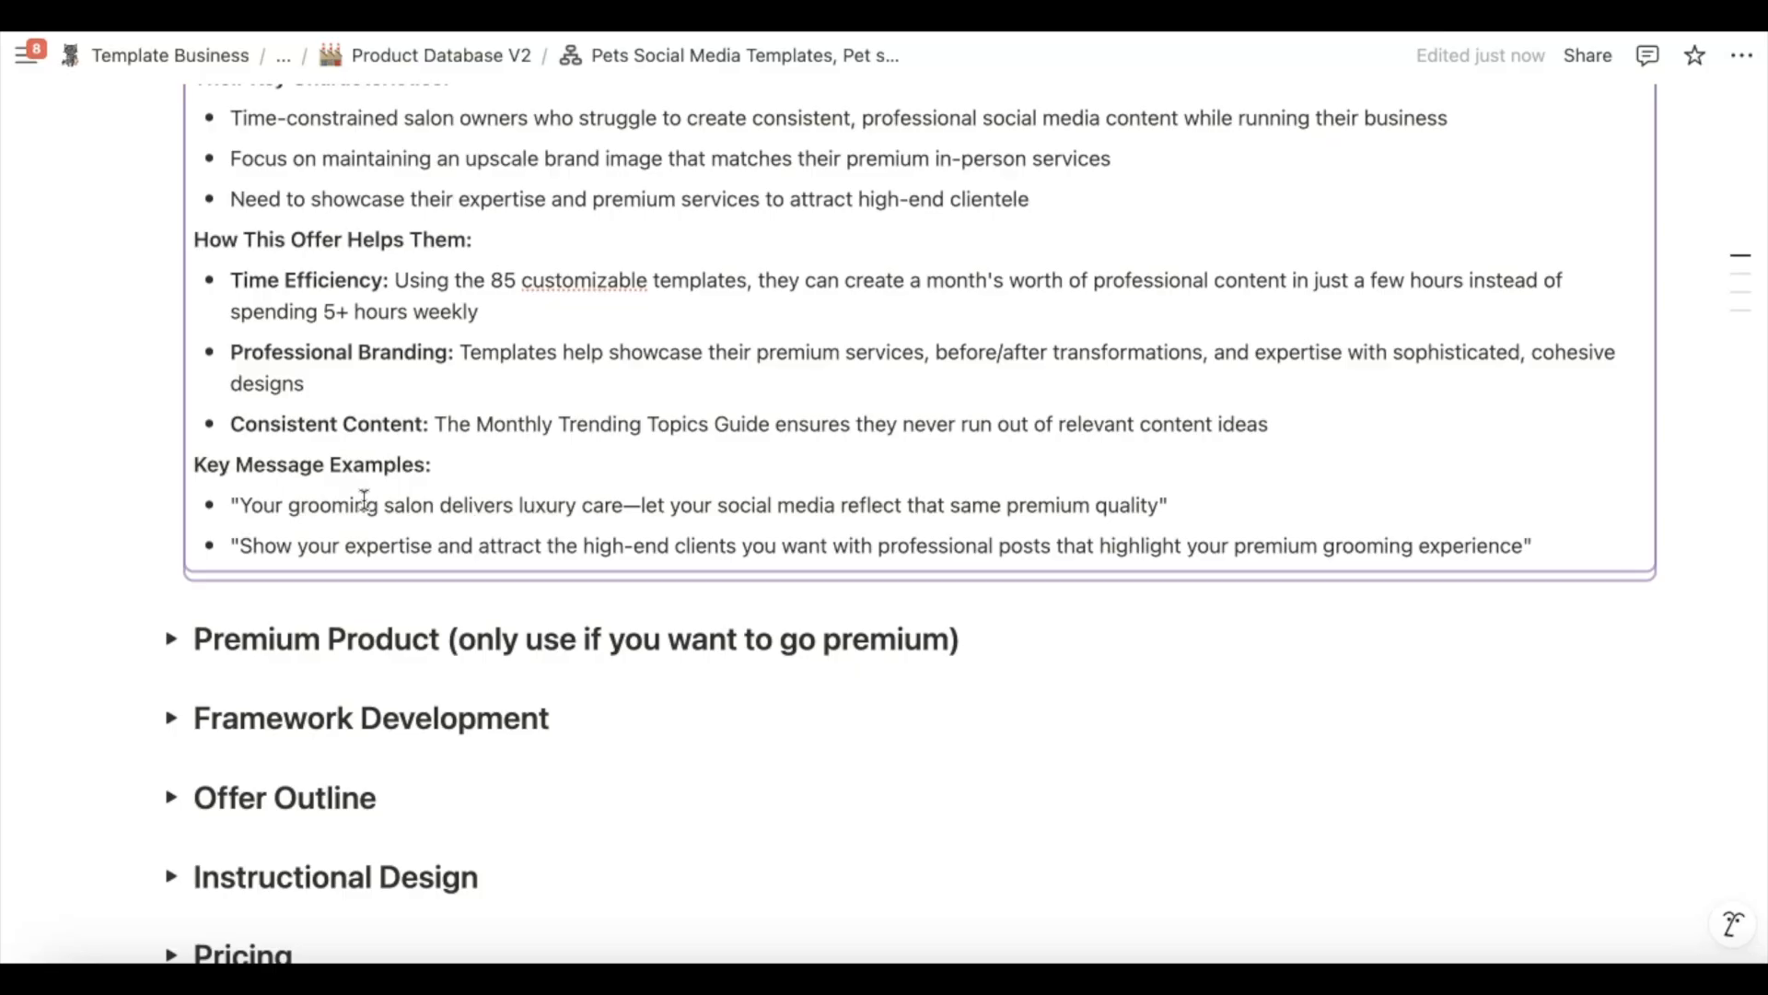
scroll(364, 501, "up", 6)
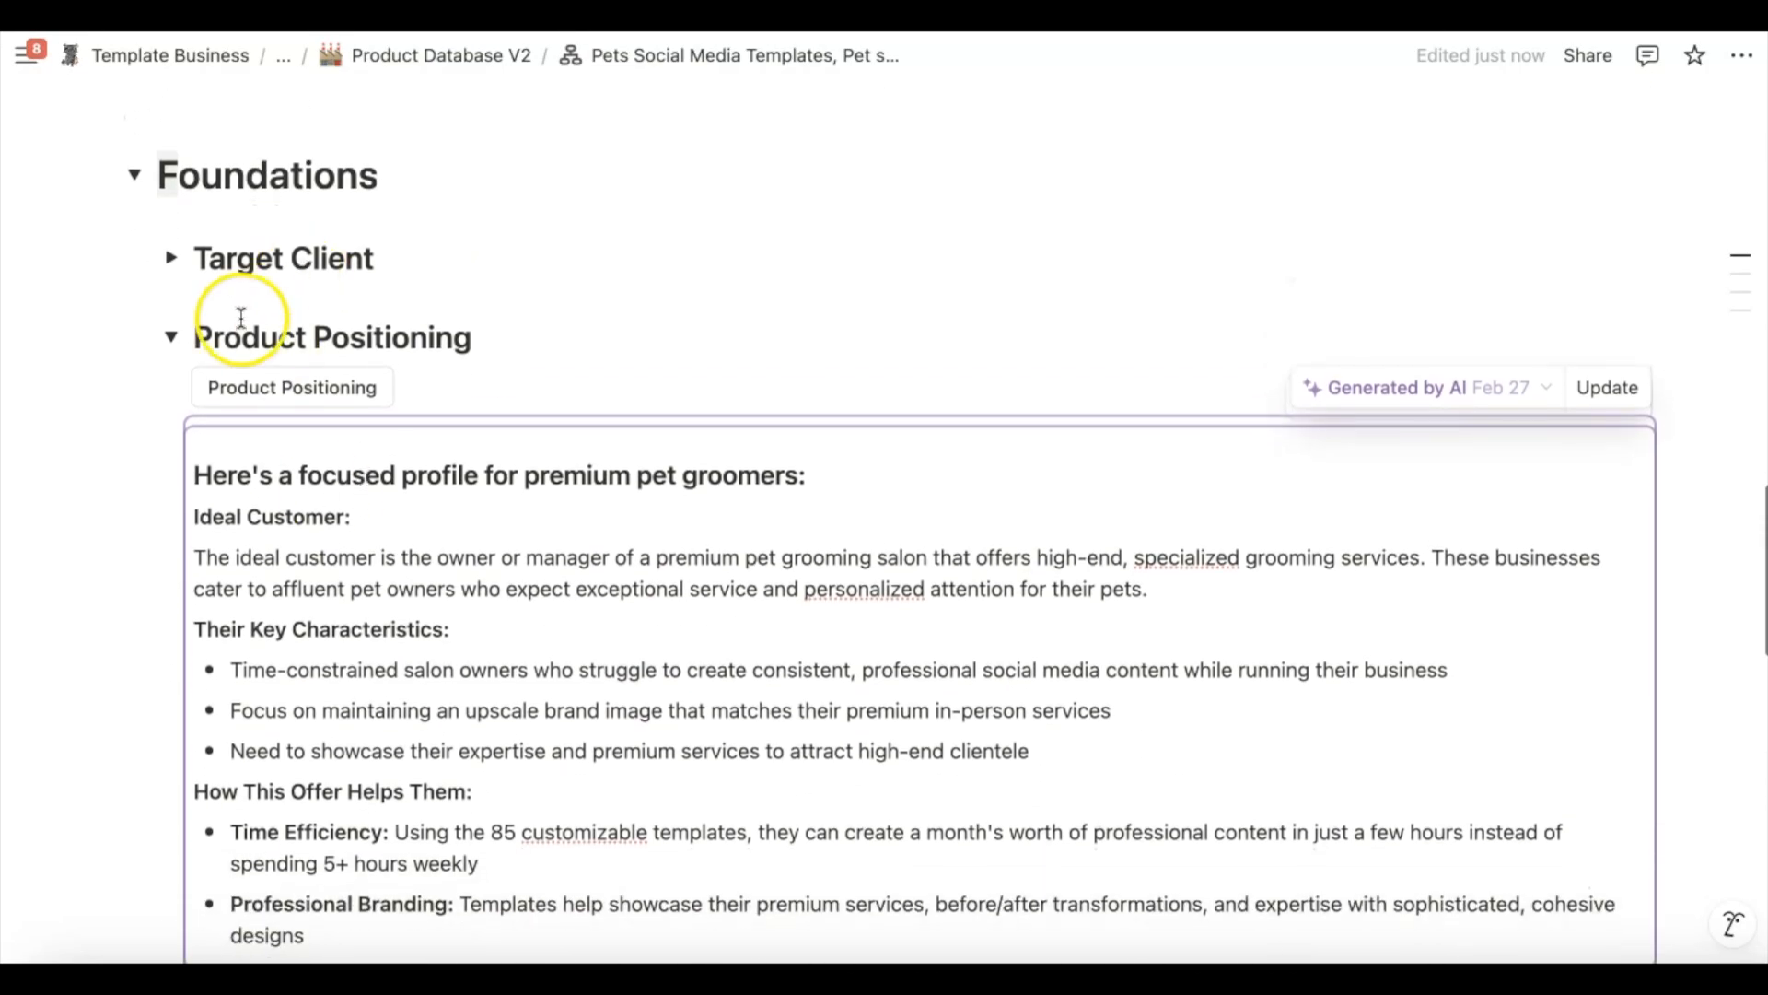
left_click(171, 337)
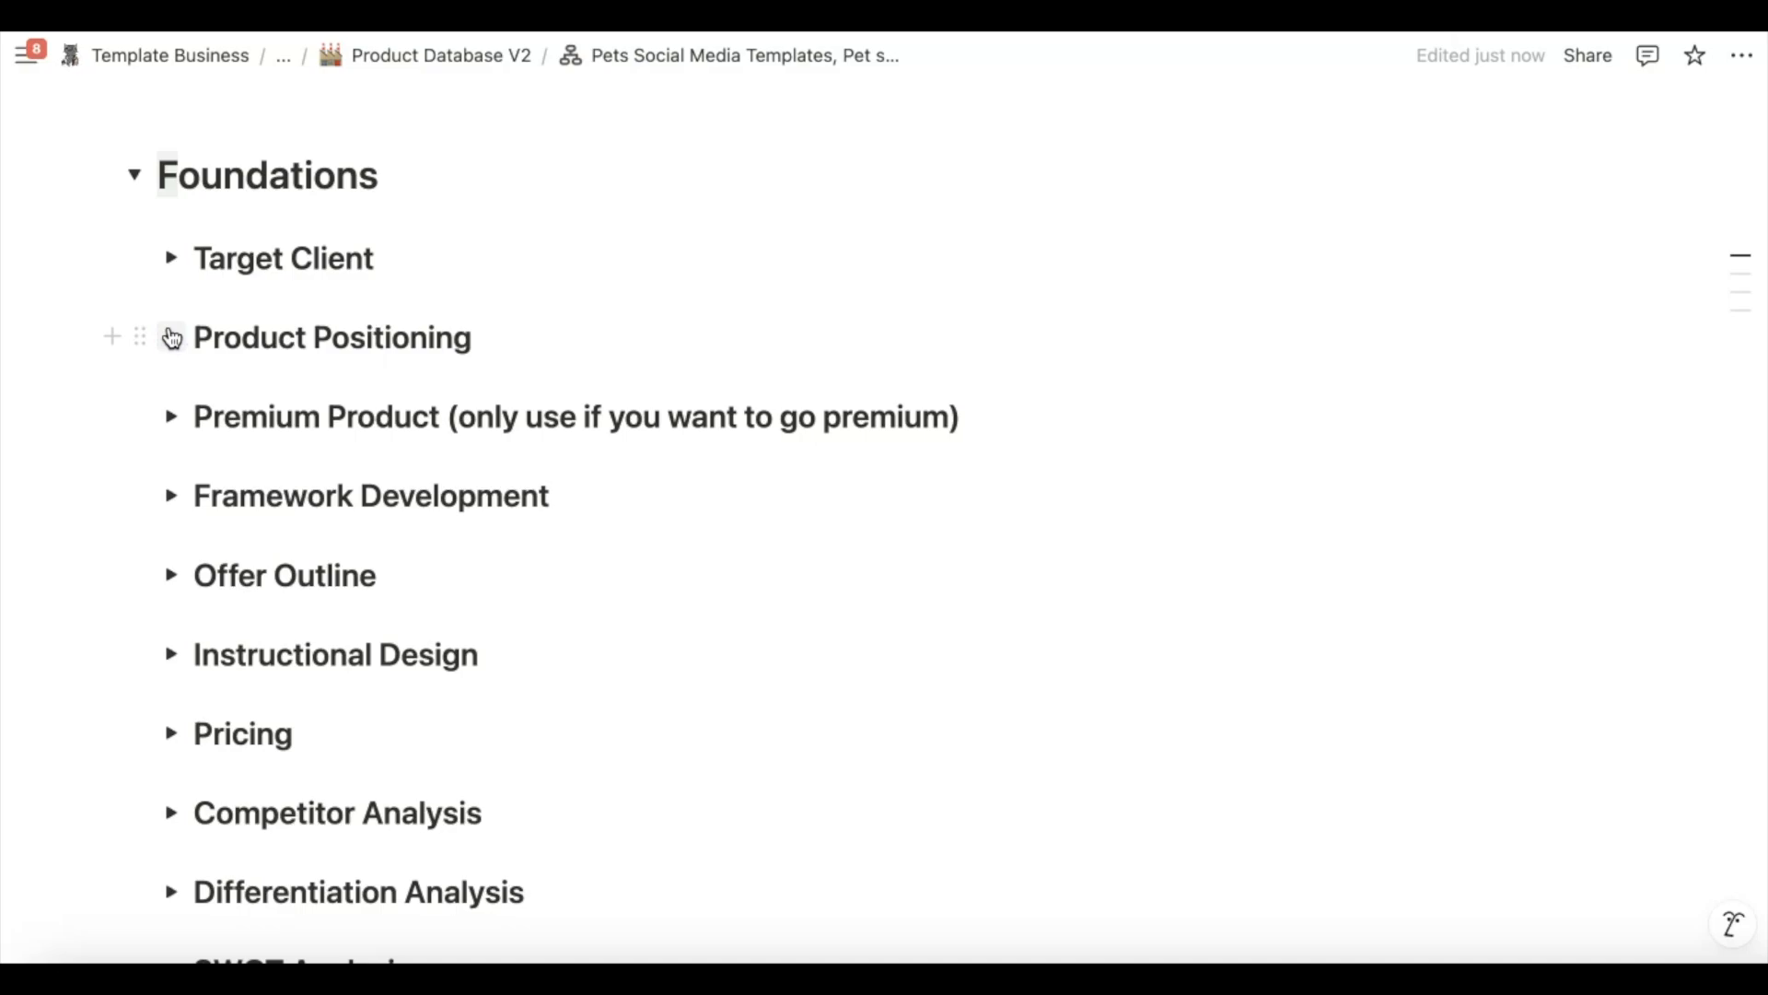
Insert the ready-made AI prompt in the Premium Product section and generate ideas for making the offer more premium
left_click(175, 419)
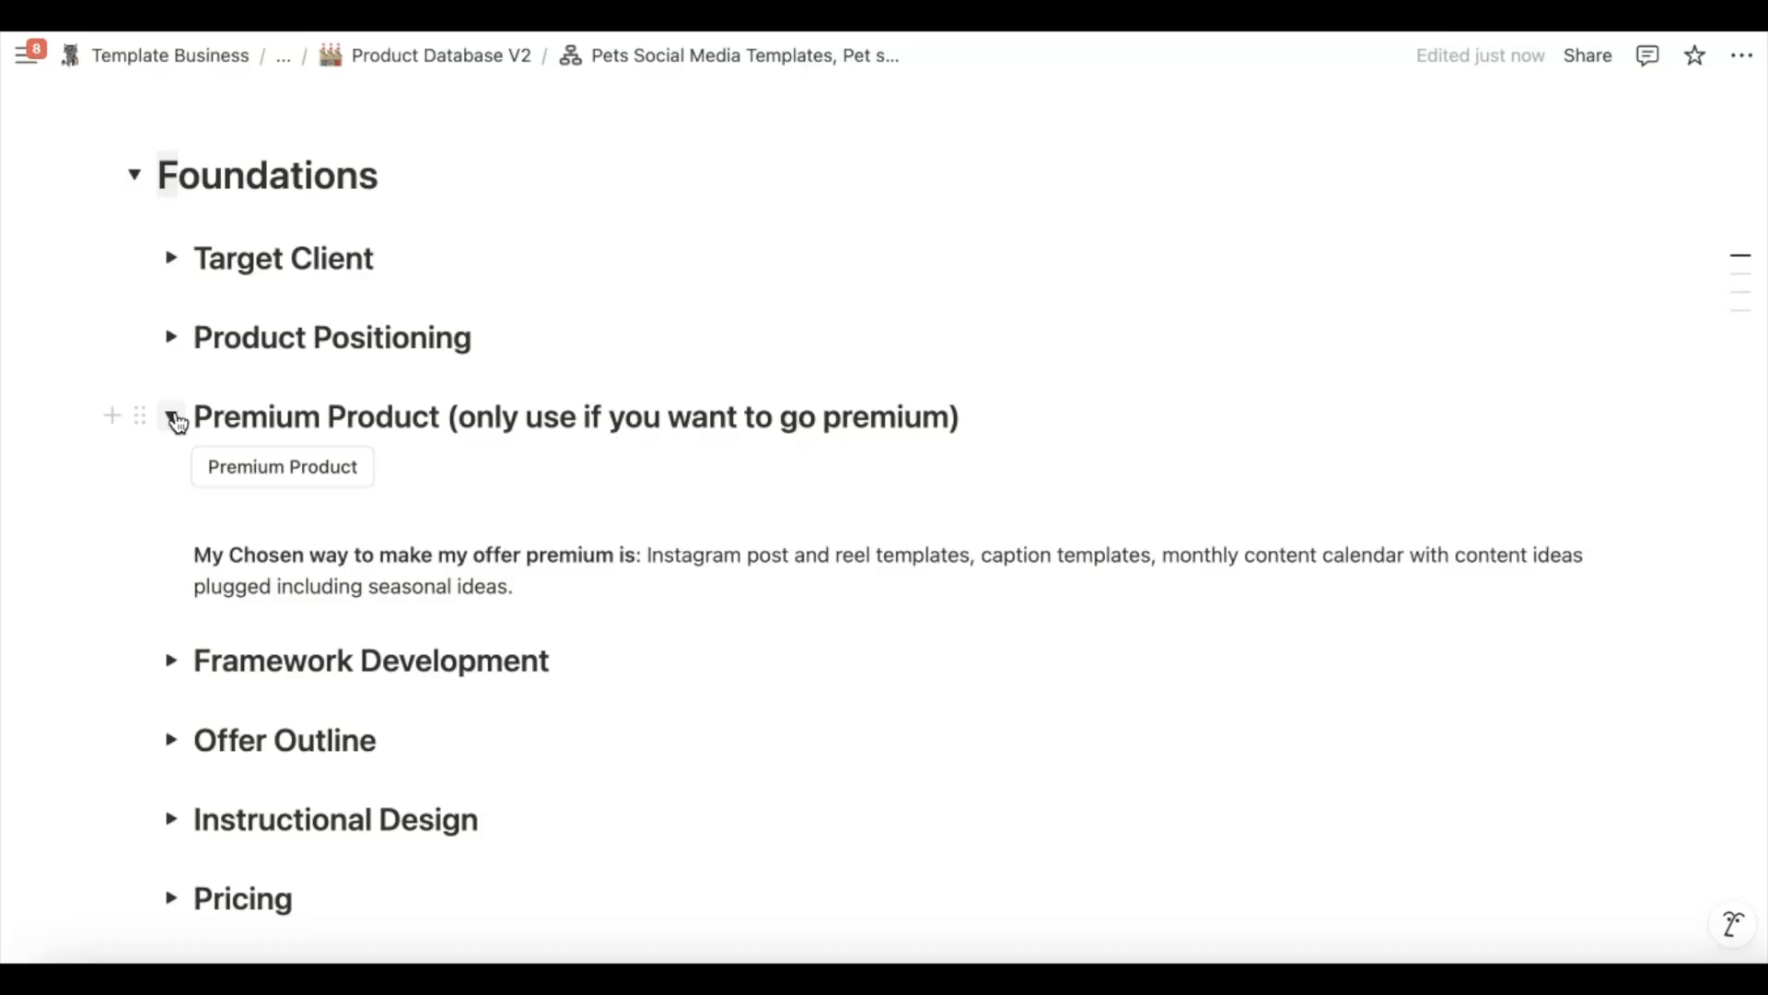
left_click(251, 471)
left_click(307, 474)
left_click(1013, 525)
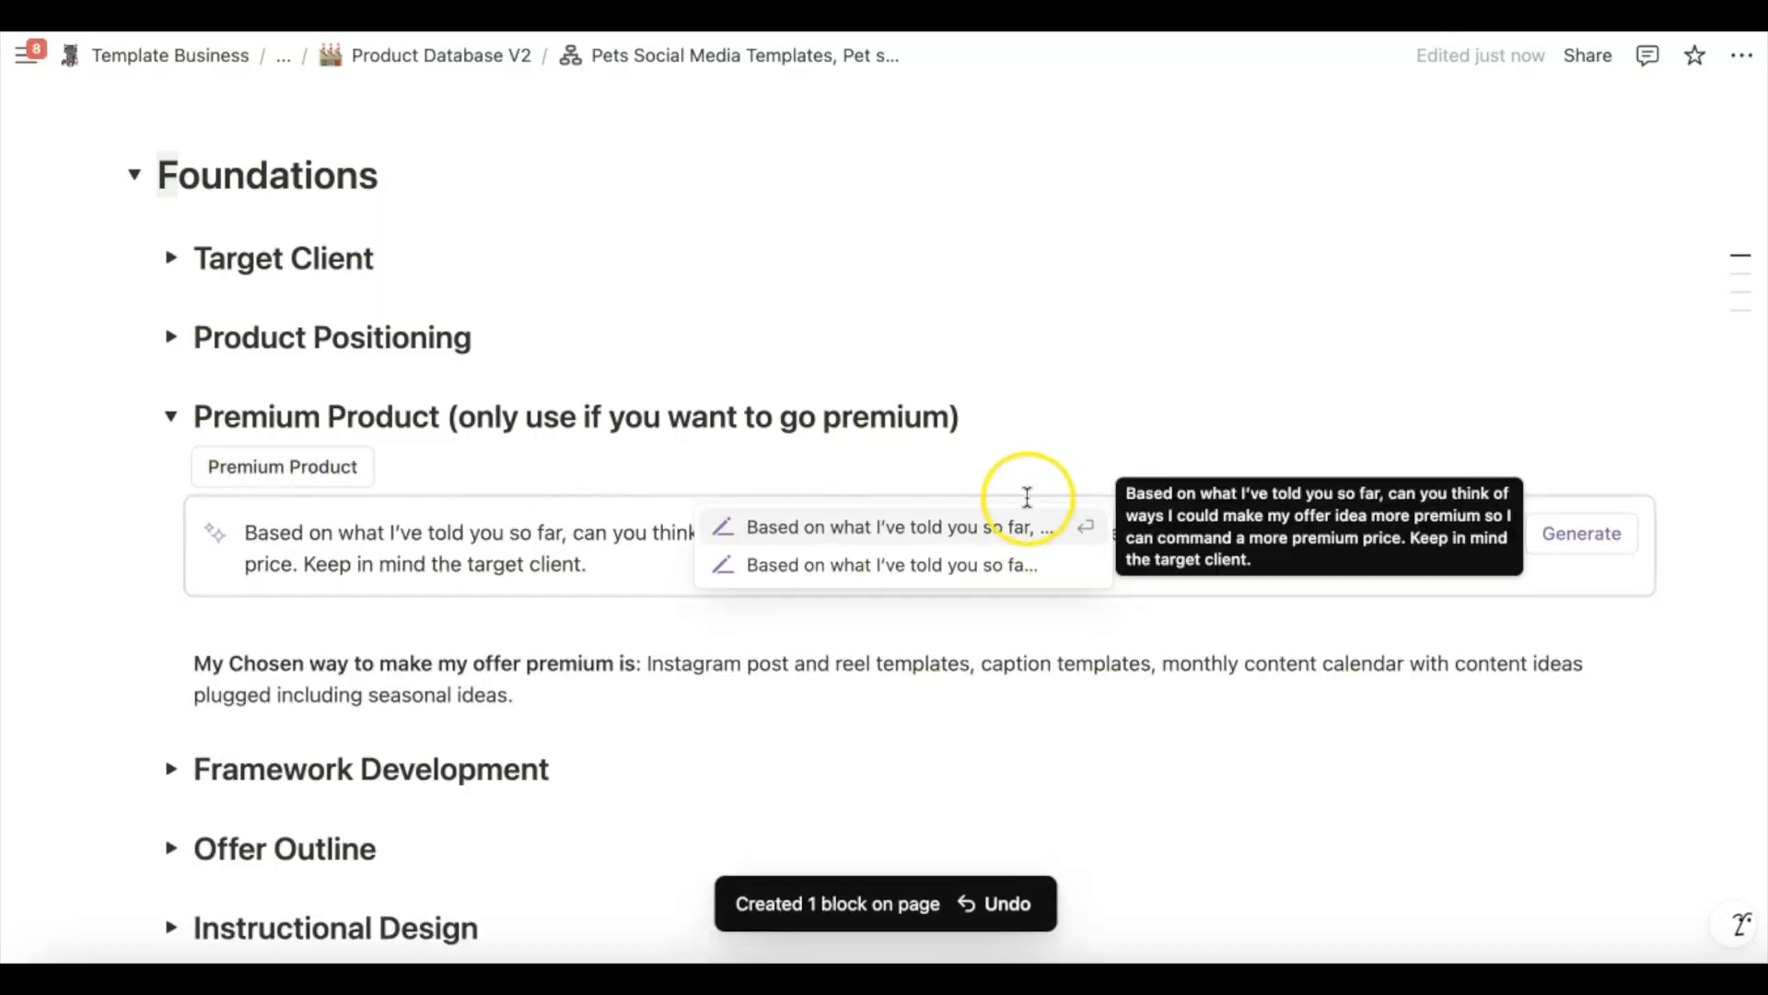
left_click(1126, 462)
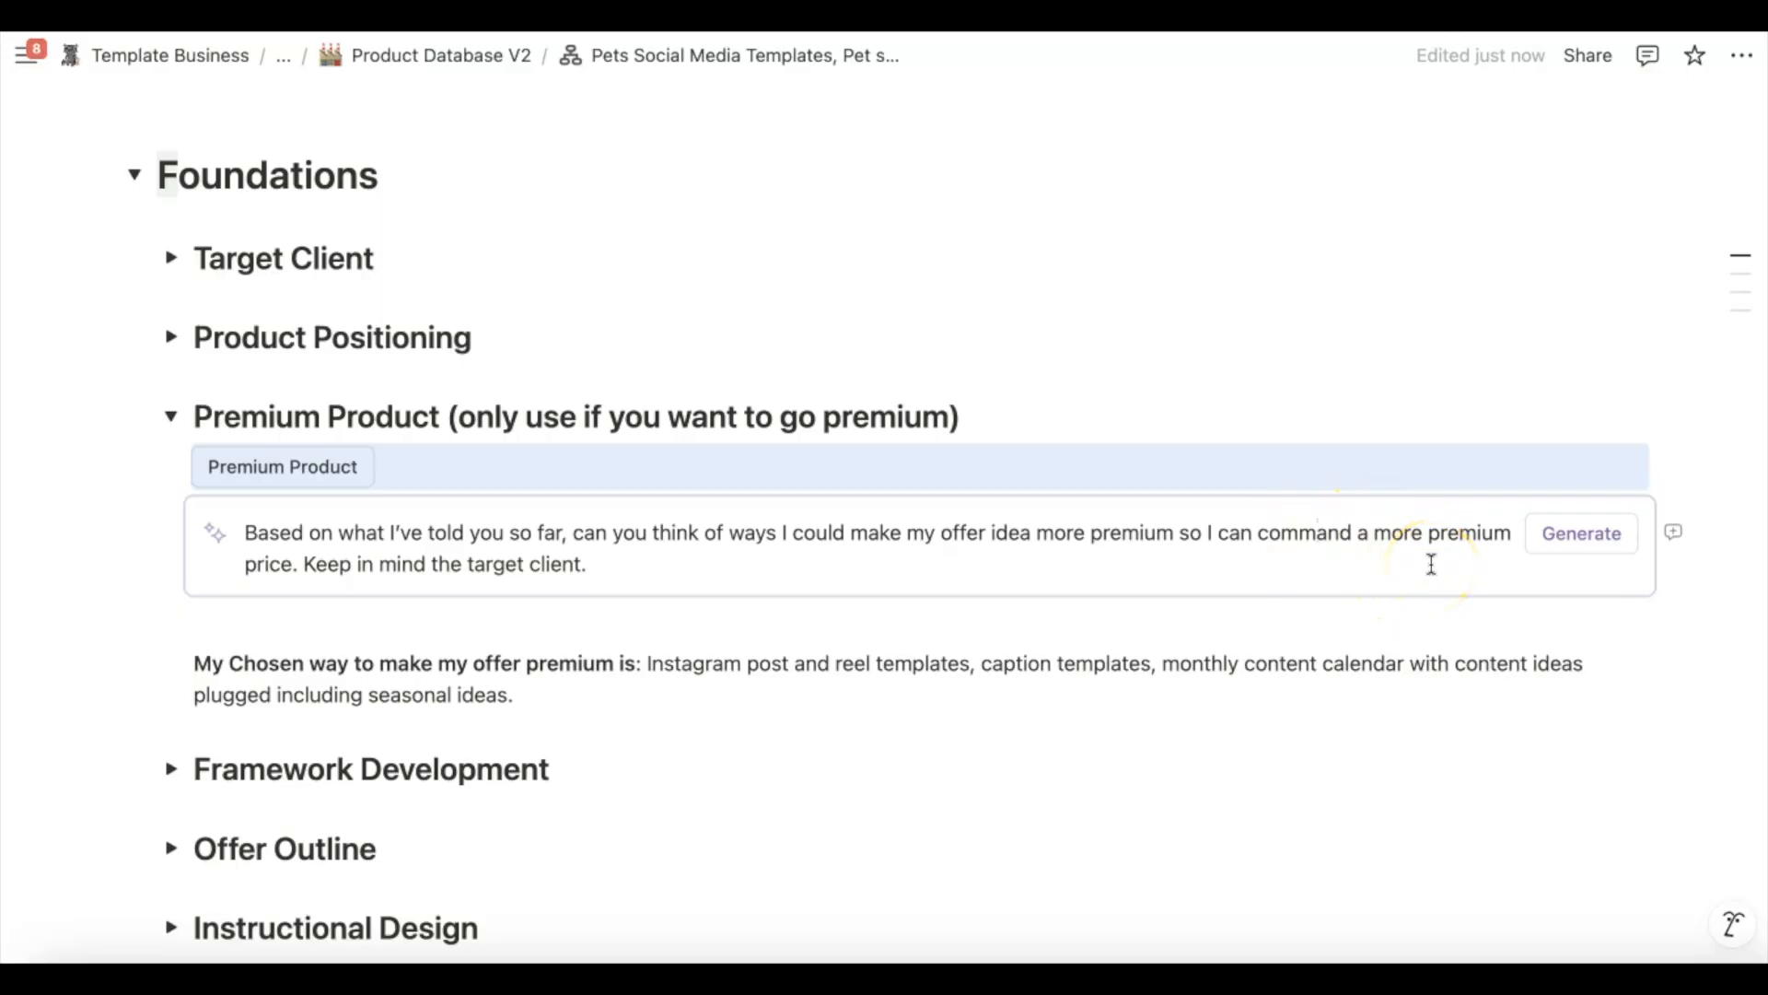
left_click(1592, 537)
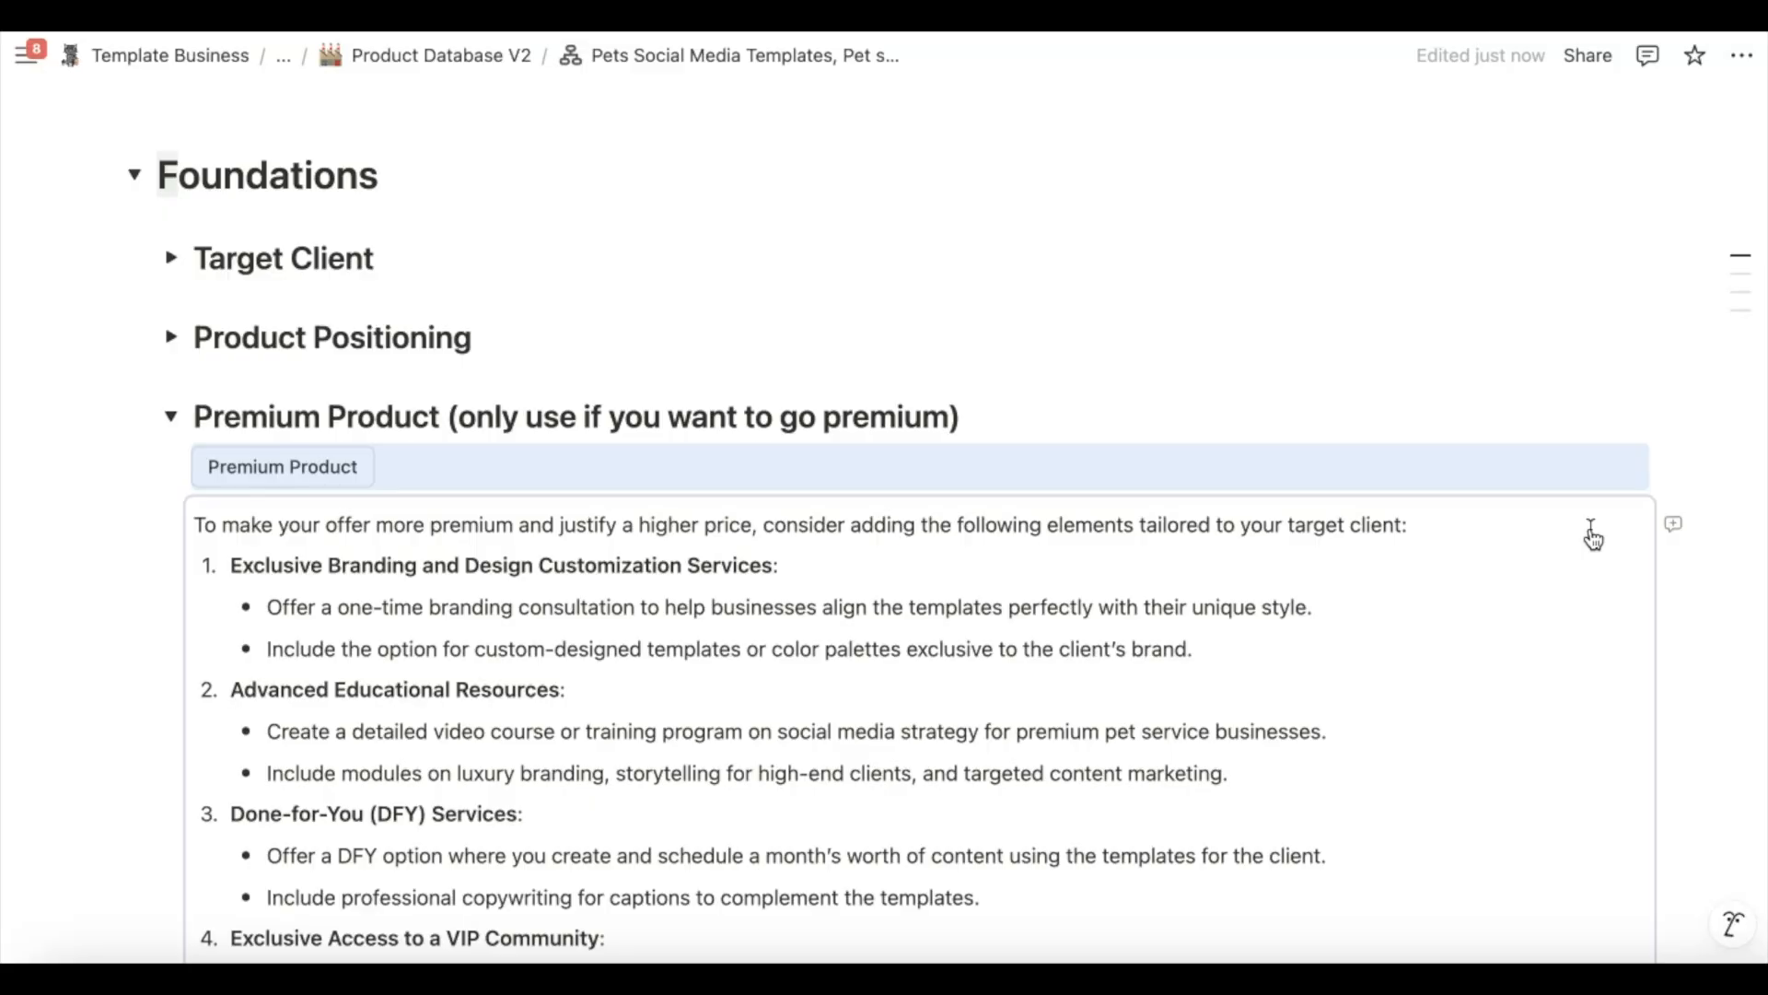
Highlight the "Advanced Educational Resources" heading in the premium ideas list with a pale background colour
scroll(1477, 577, "down", 12)
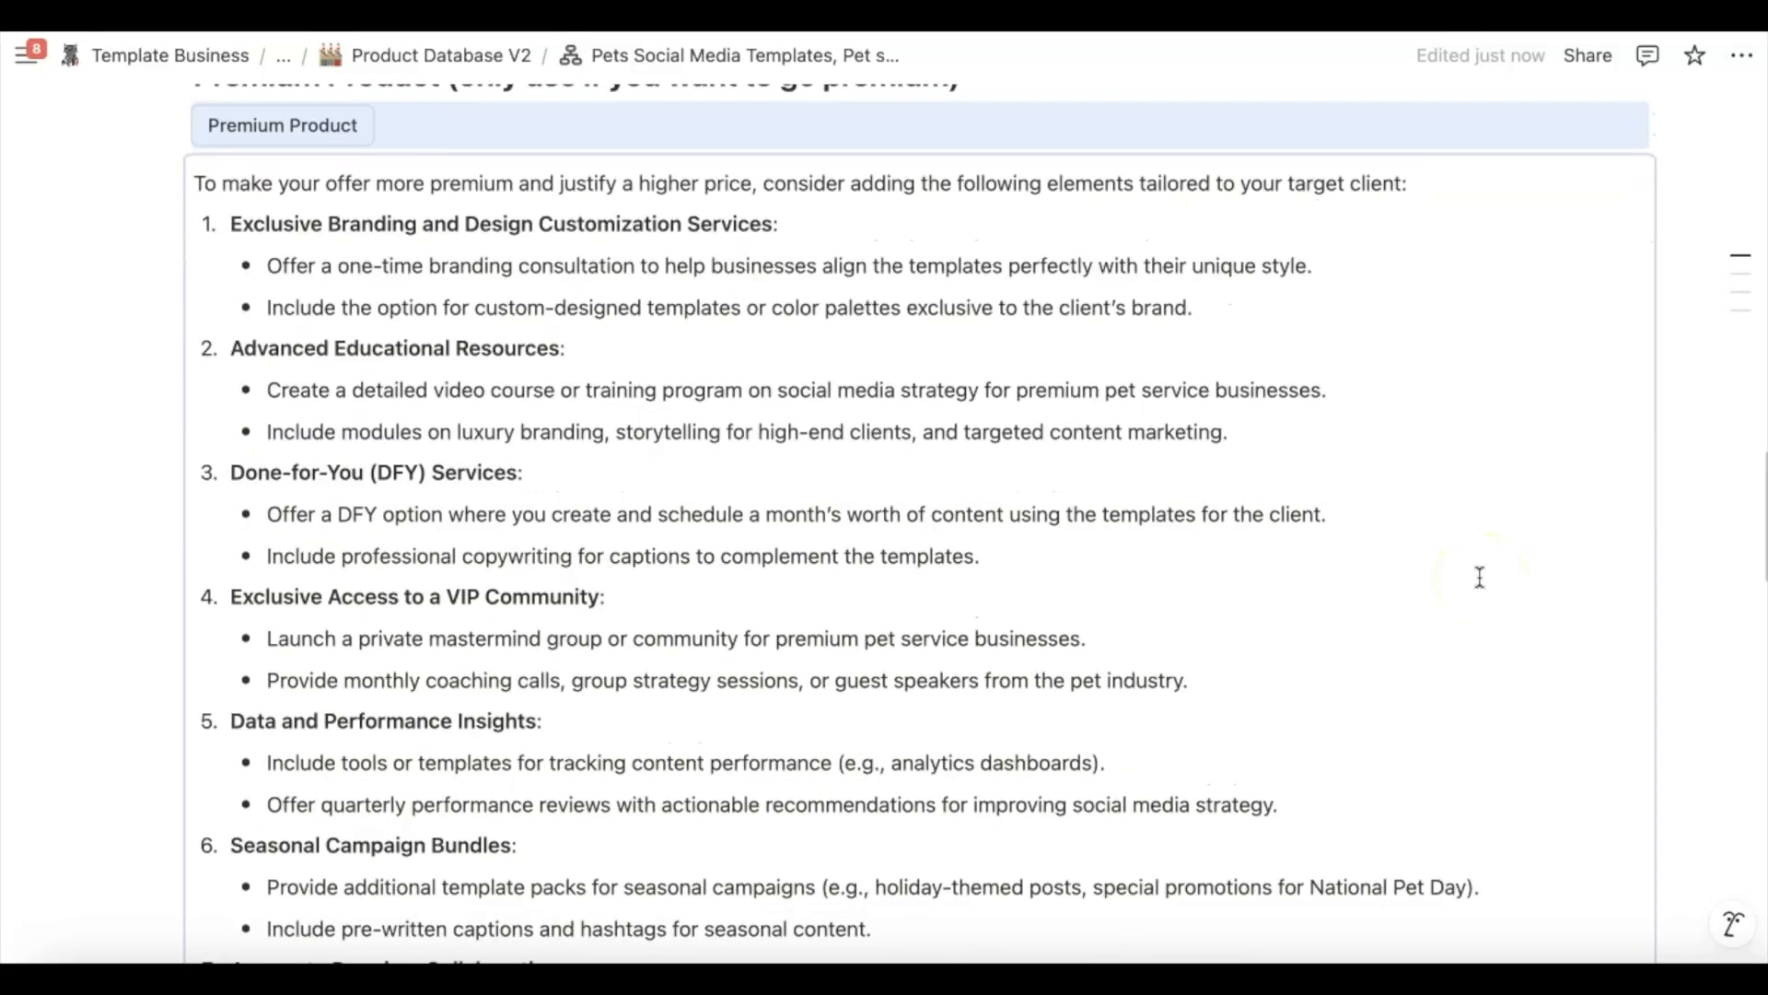
scroll(1480, 577, "down", 4)
scroll(1480, 577, "up", 12)
scroll(1480, 578, "up", 3)
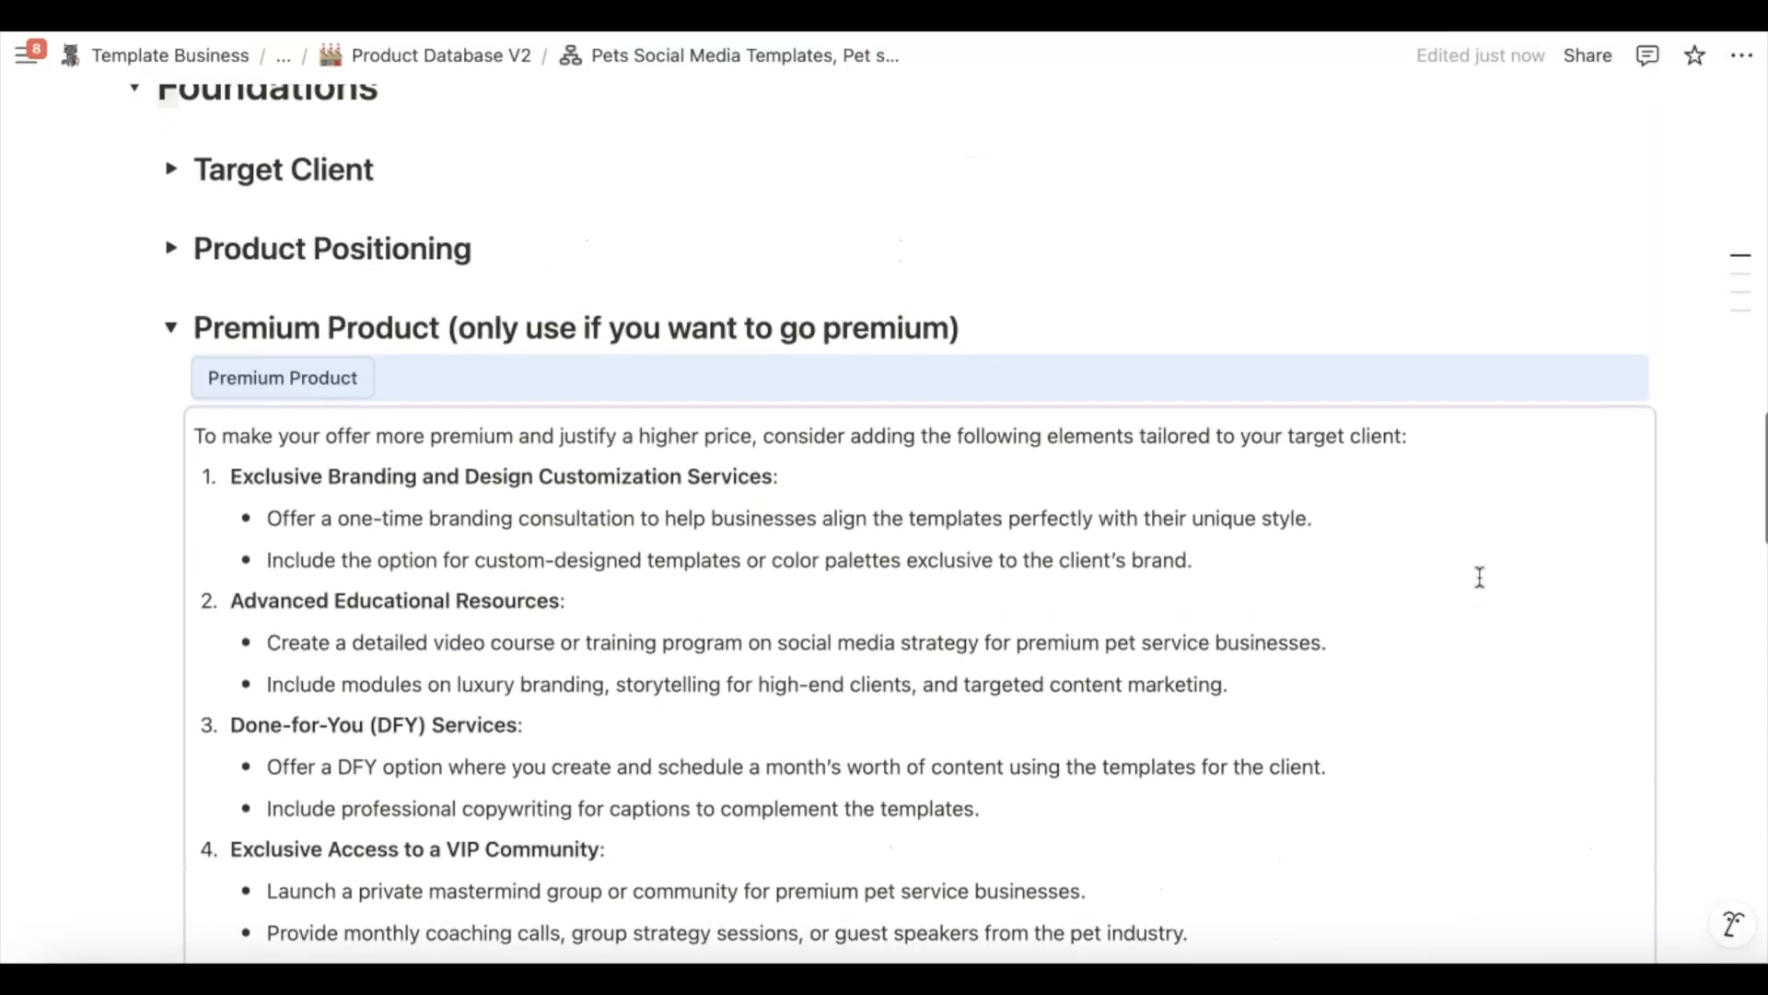
left_click(230, 604)
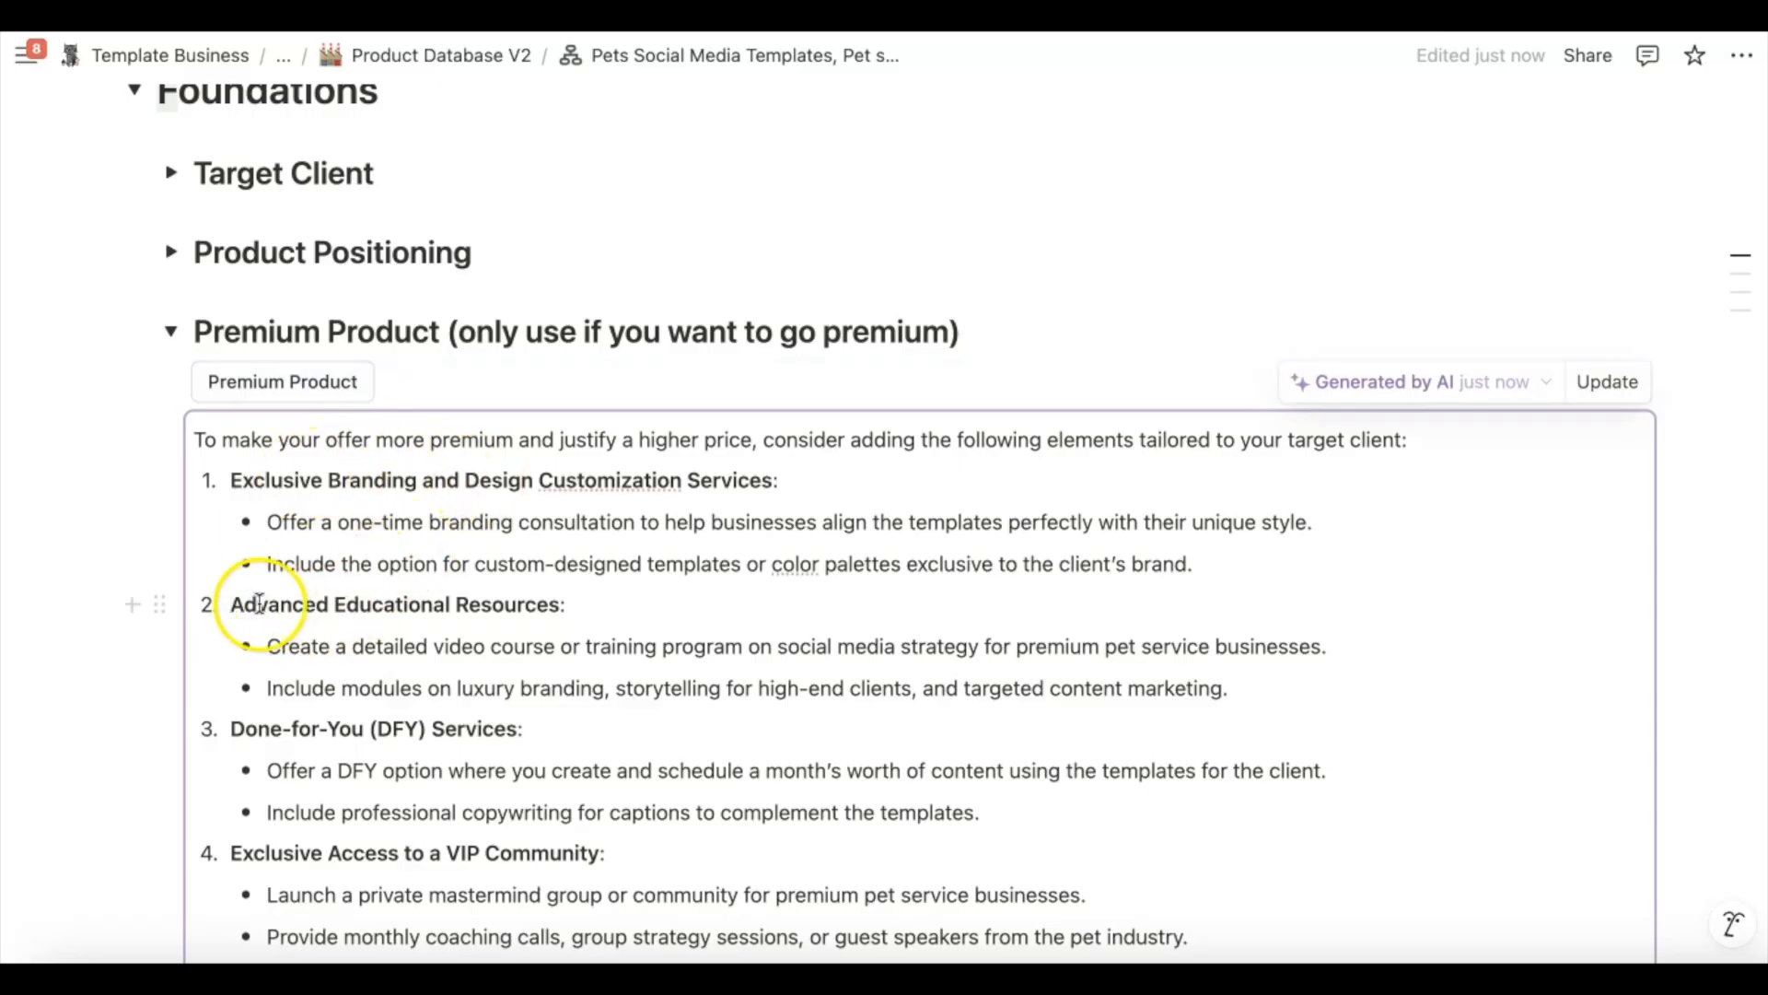
left_click_drag(231, 604, 556, 607)
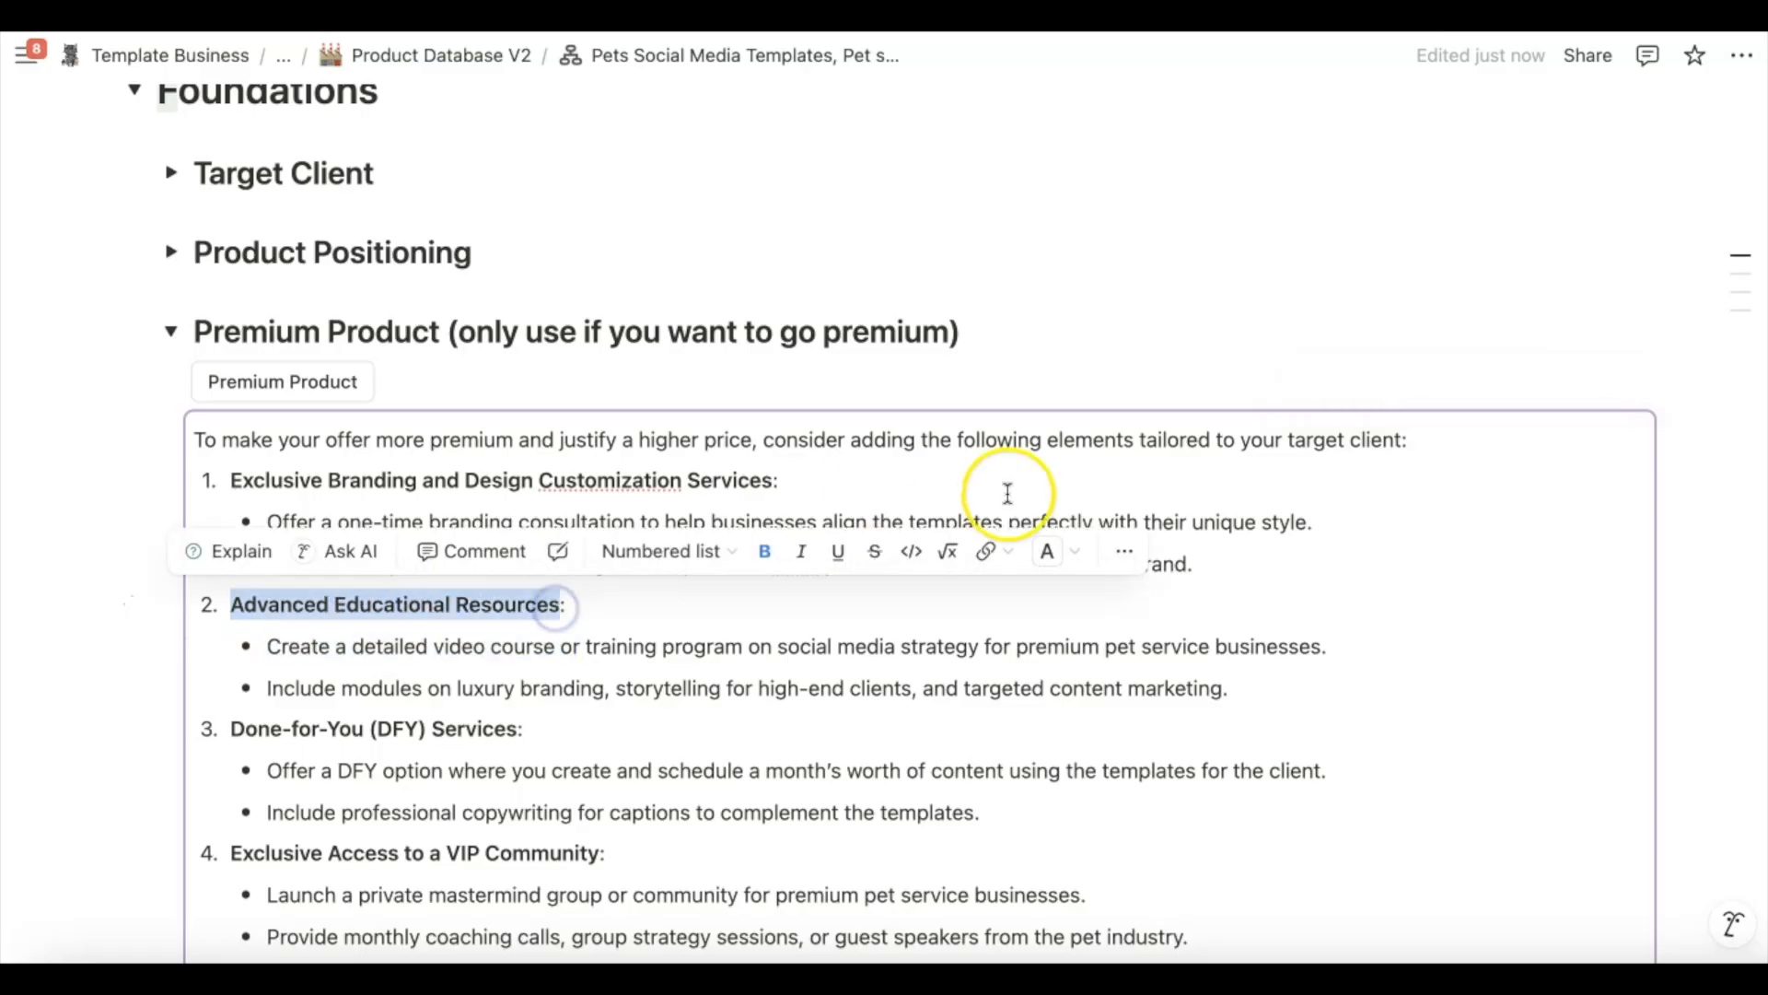
left_click(1070, 552)
left_click(1064, 645)
left_click(757, 608)
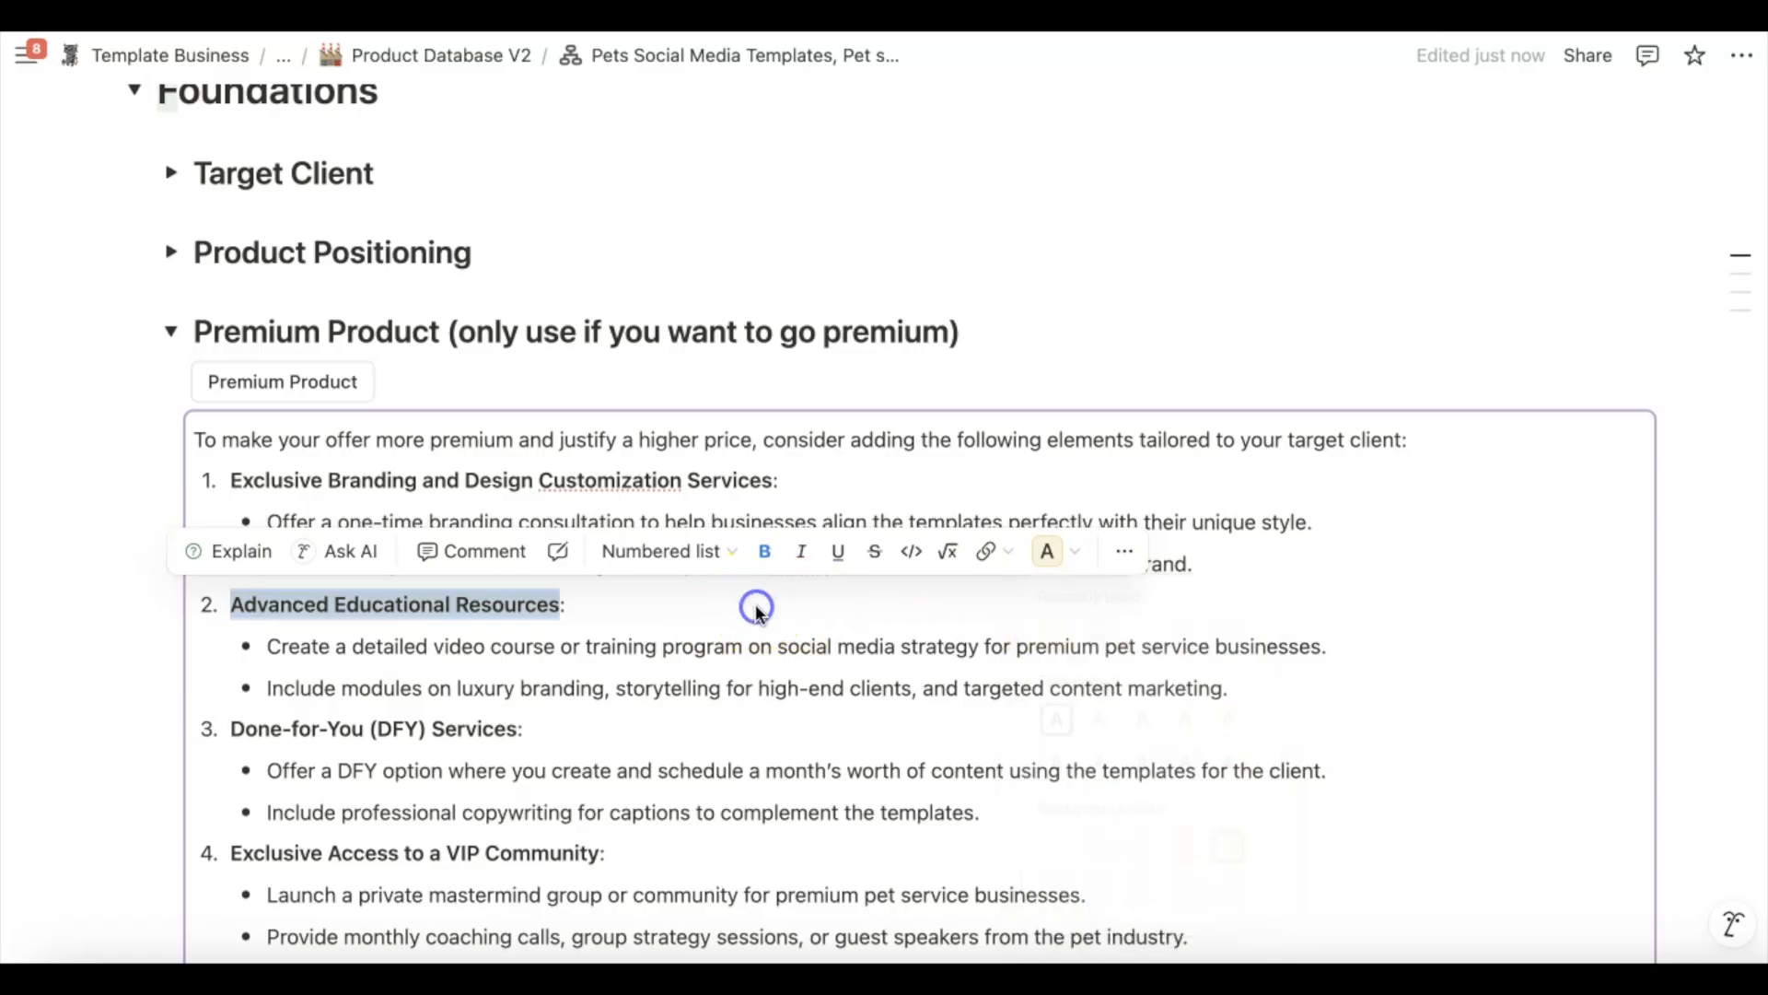
Read through the generated premium offer ideas, from educational resources and done-for-you services to content calendars and coaching
scroll(753, 603, "down", 1)
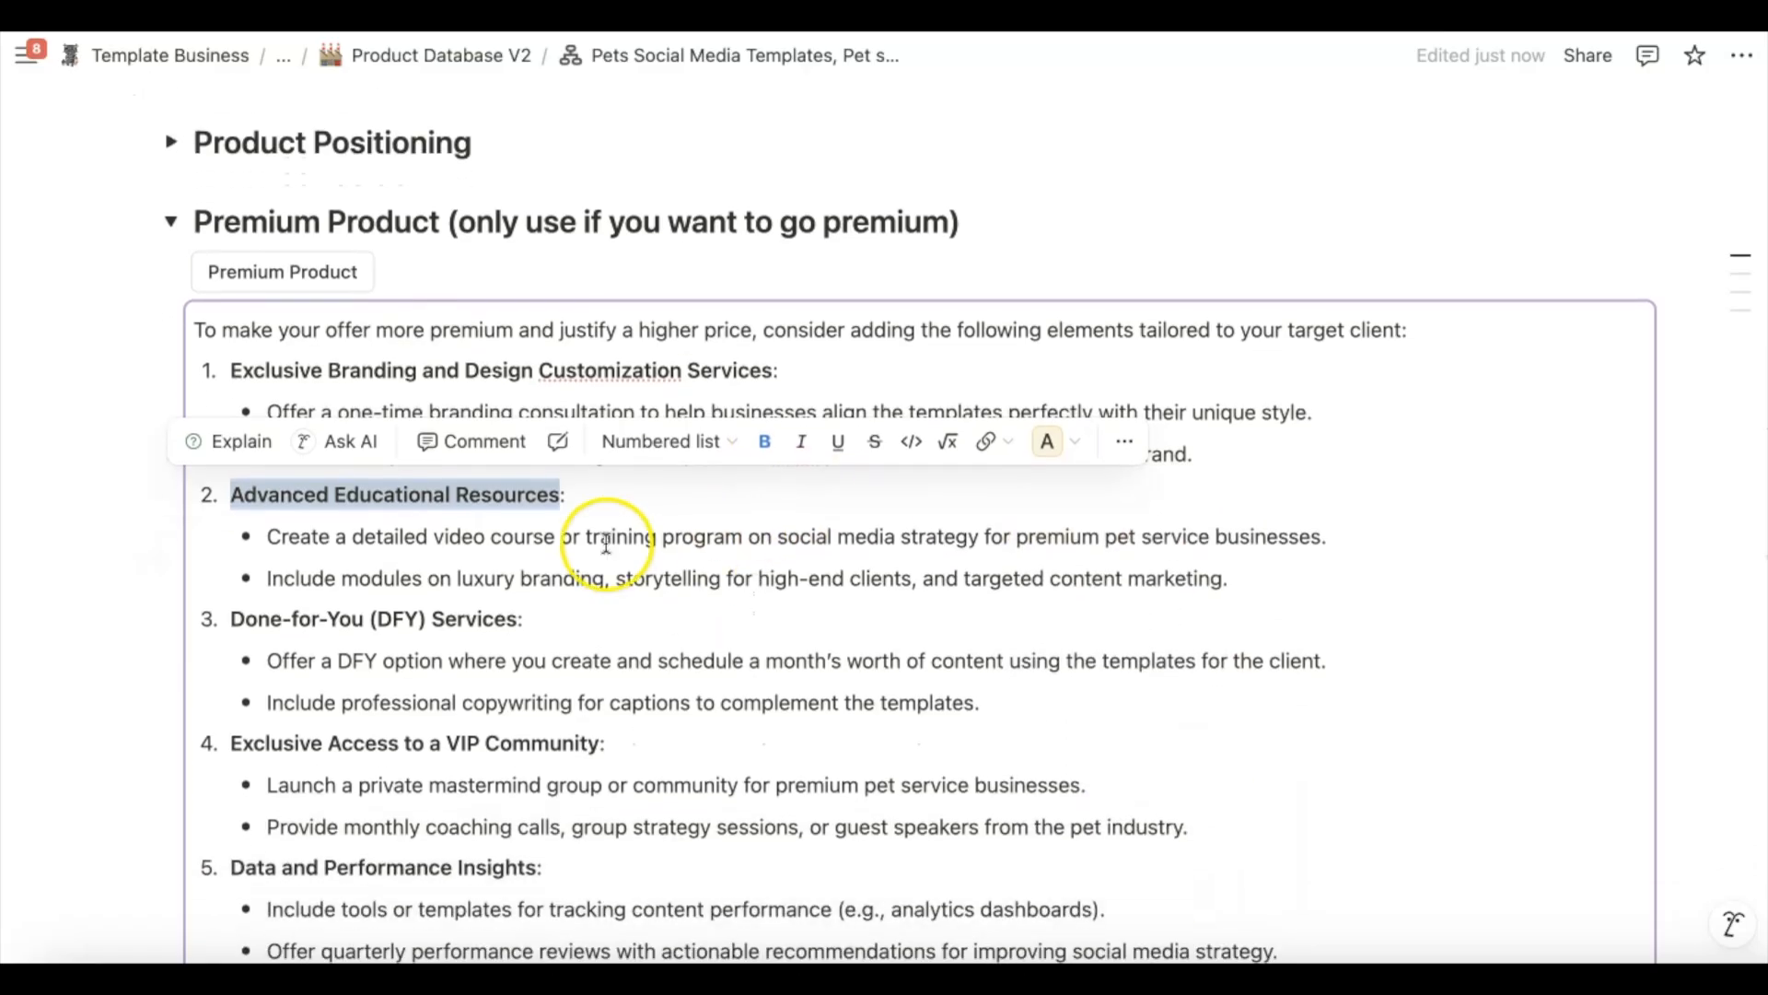
scroll(631, 533, "down", 1)
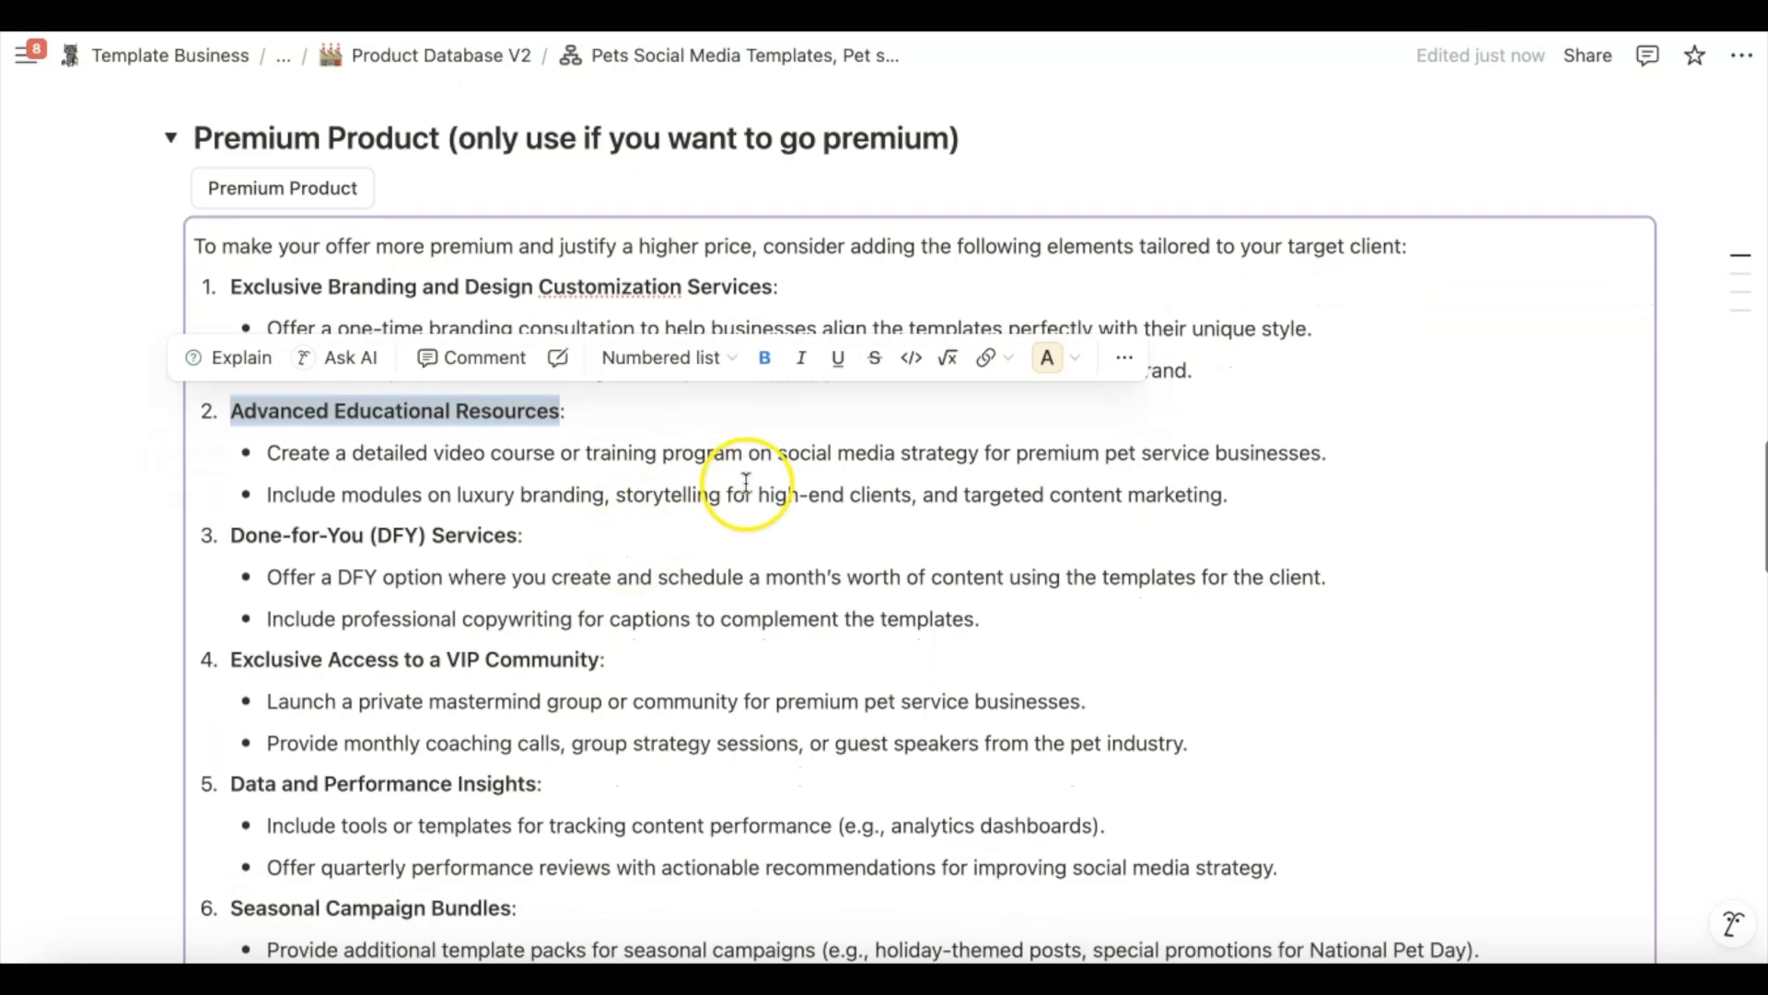
scroll(954, 474, "down", 1)
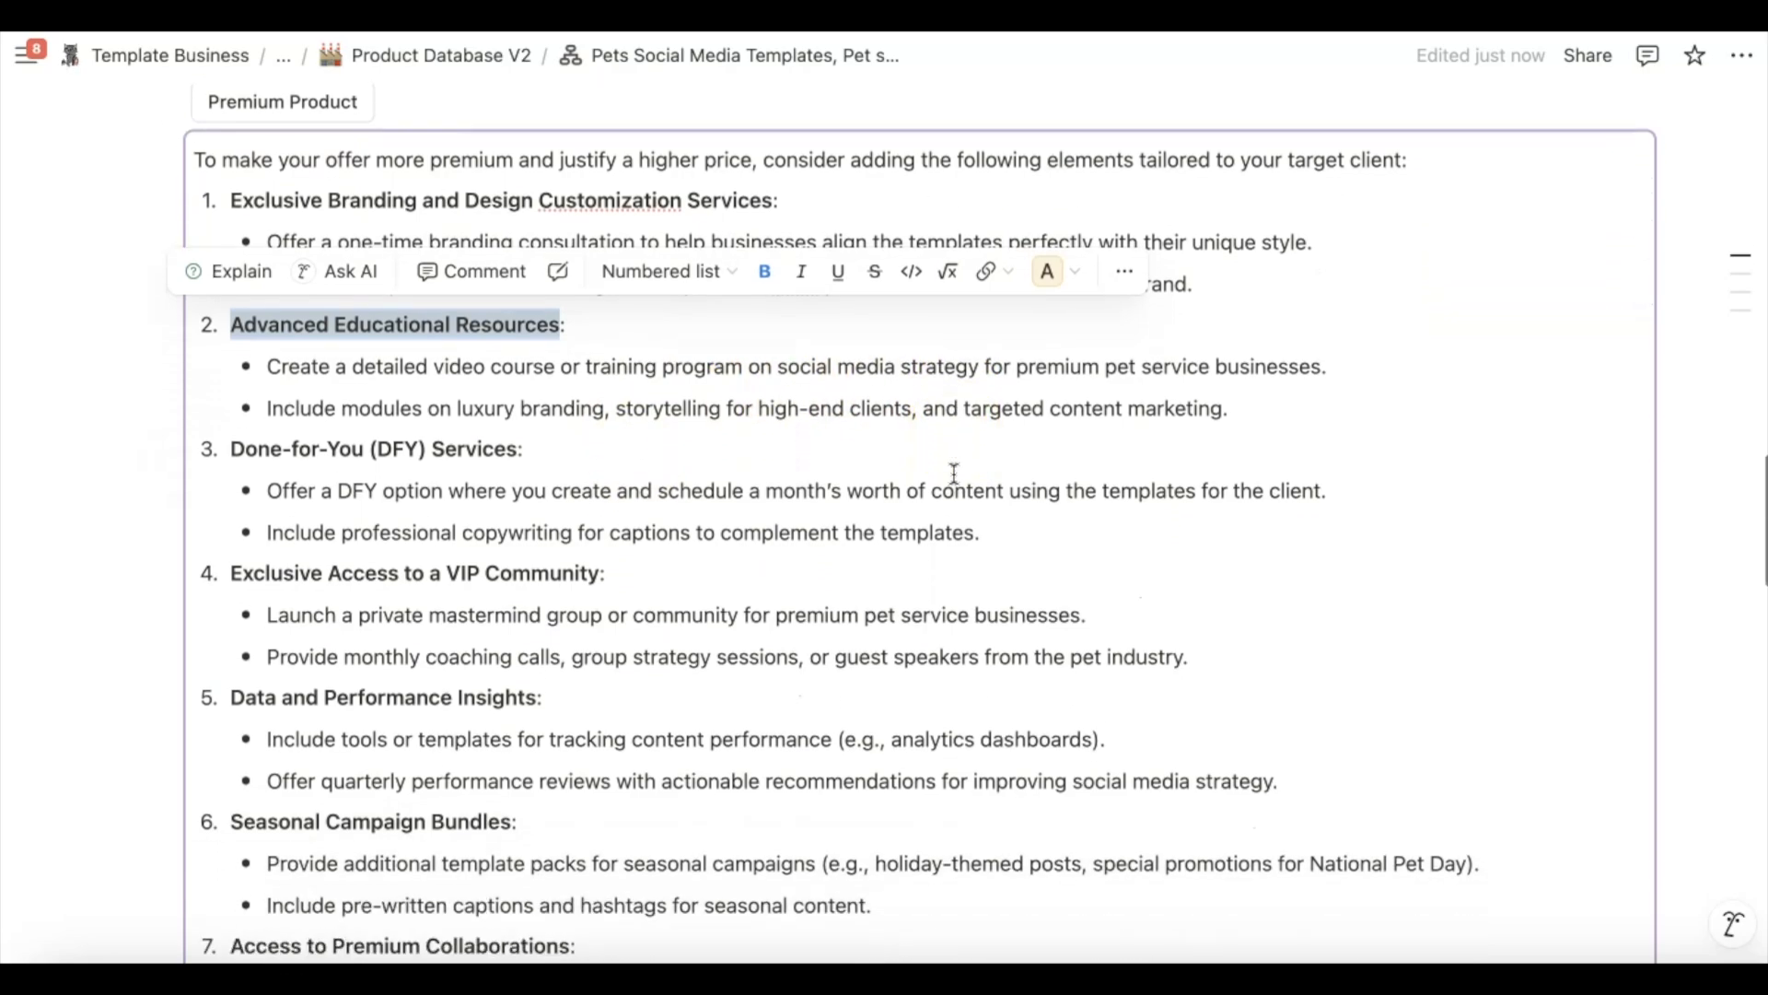
scroll(954, 473, "down", 1)
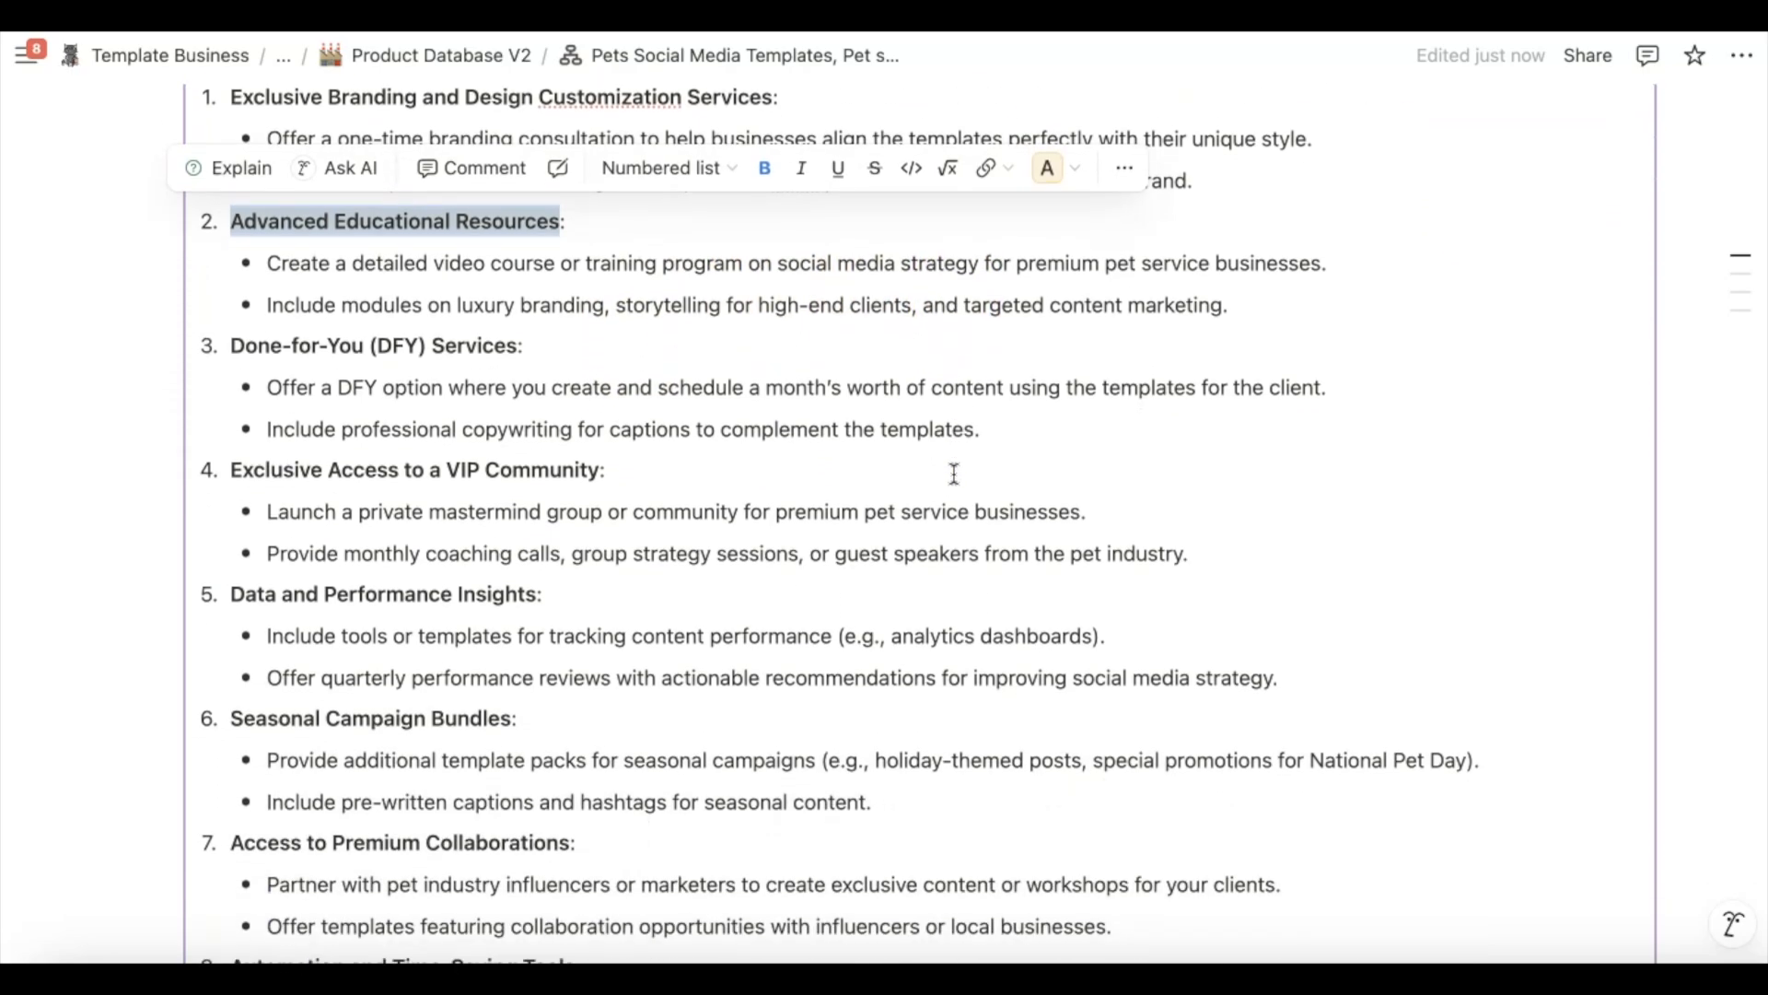
scroll(947, 306, "down", 1)
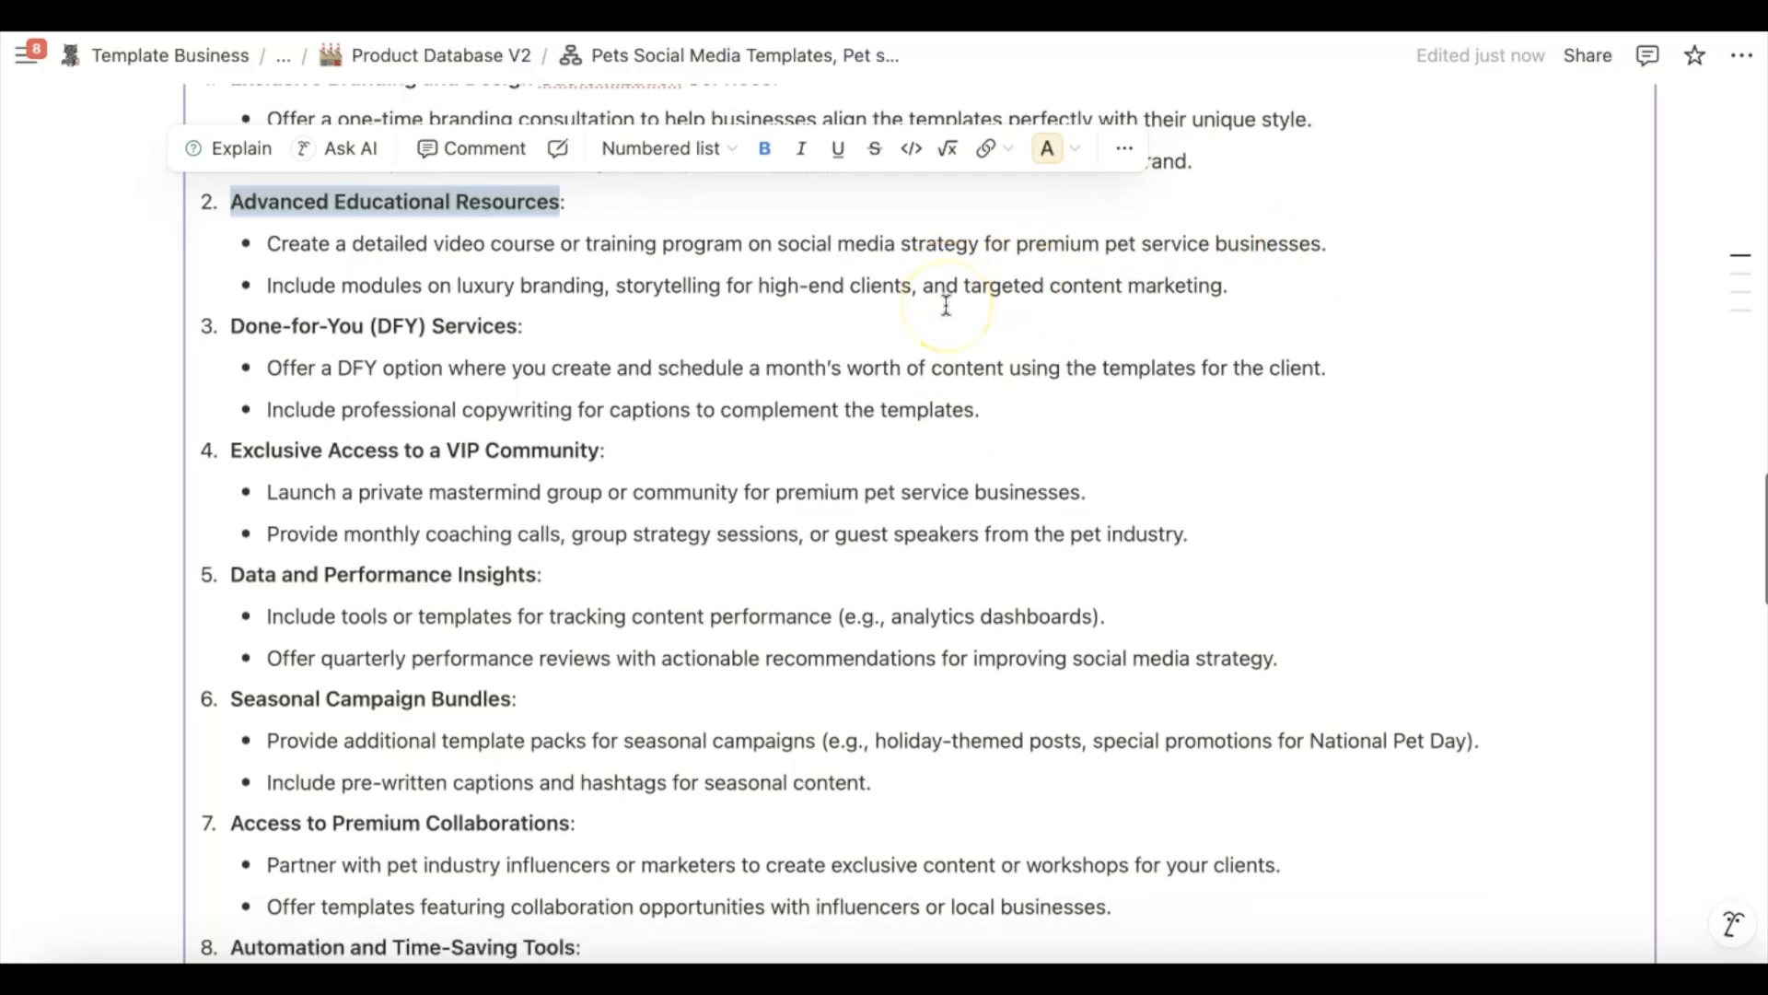
scroll(802, 359, "down", 1)
scroll(802, 357, "up", 1)
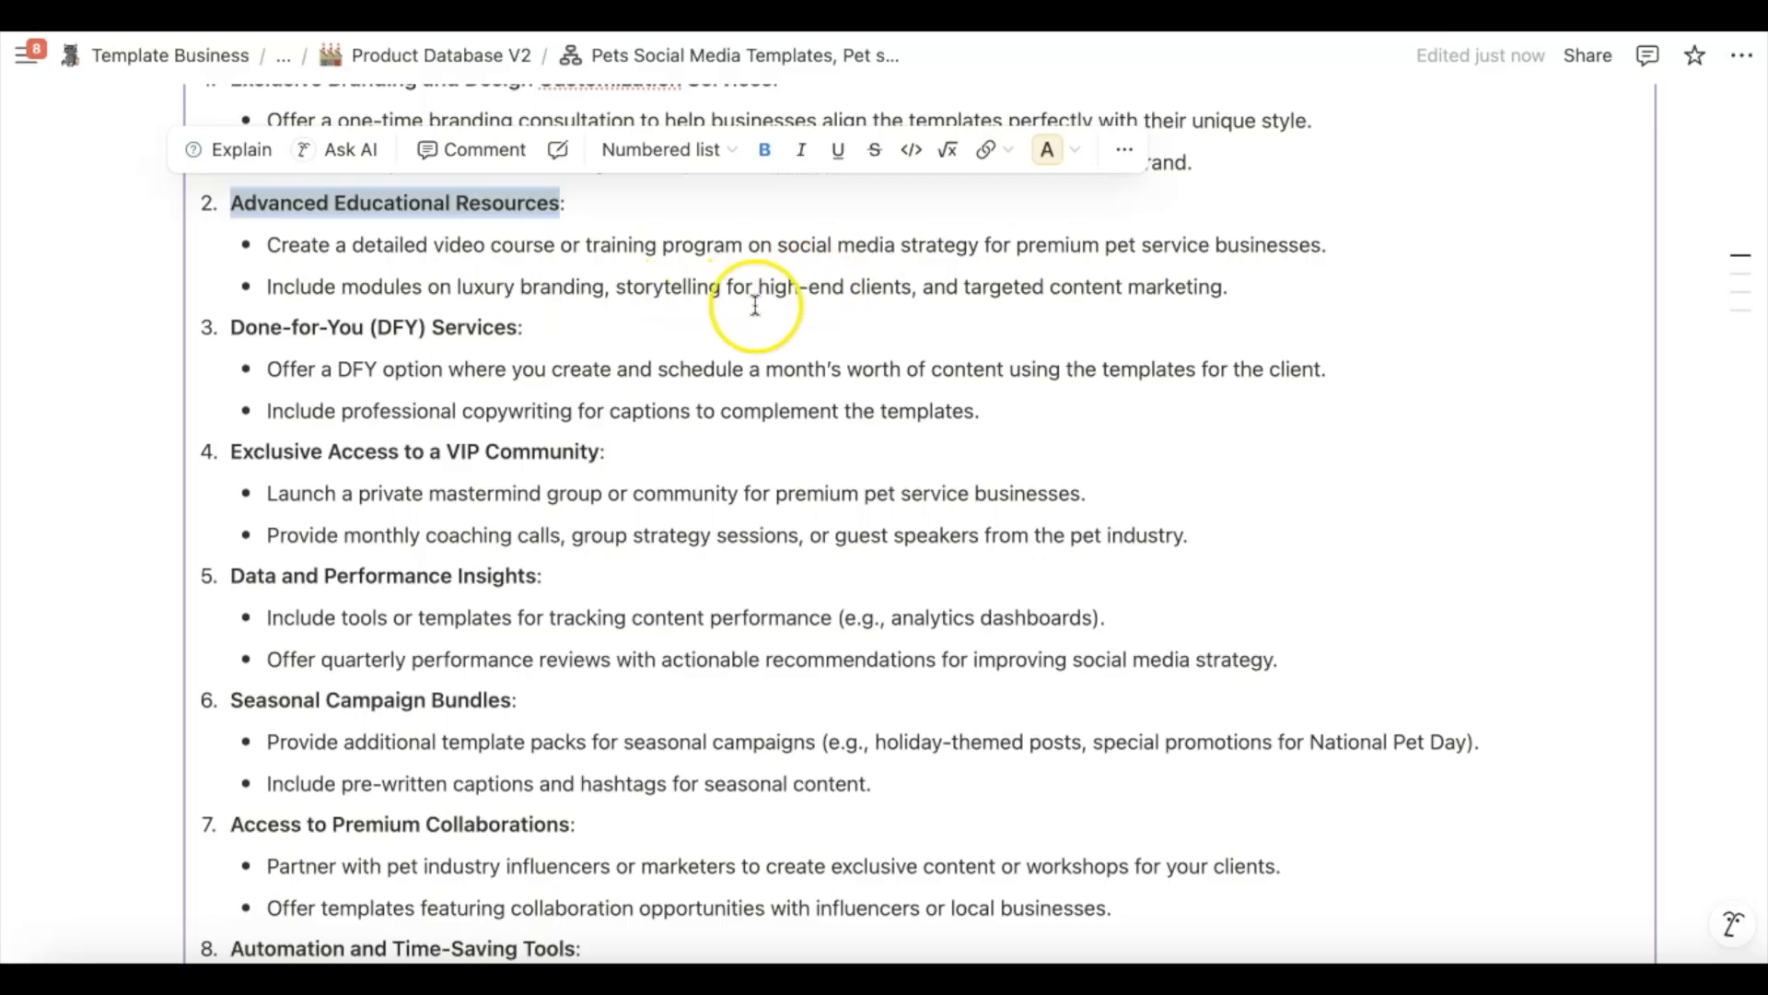
scroll(616, 263, "up", 3)
scroll(618, 263, "down", 3)
scroll(454, 447, "down", 3)
scroll(454, 449, "down", 5)
scroll(454, 449, "down", 3)
scroll(454, 449, "down", 3)
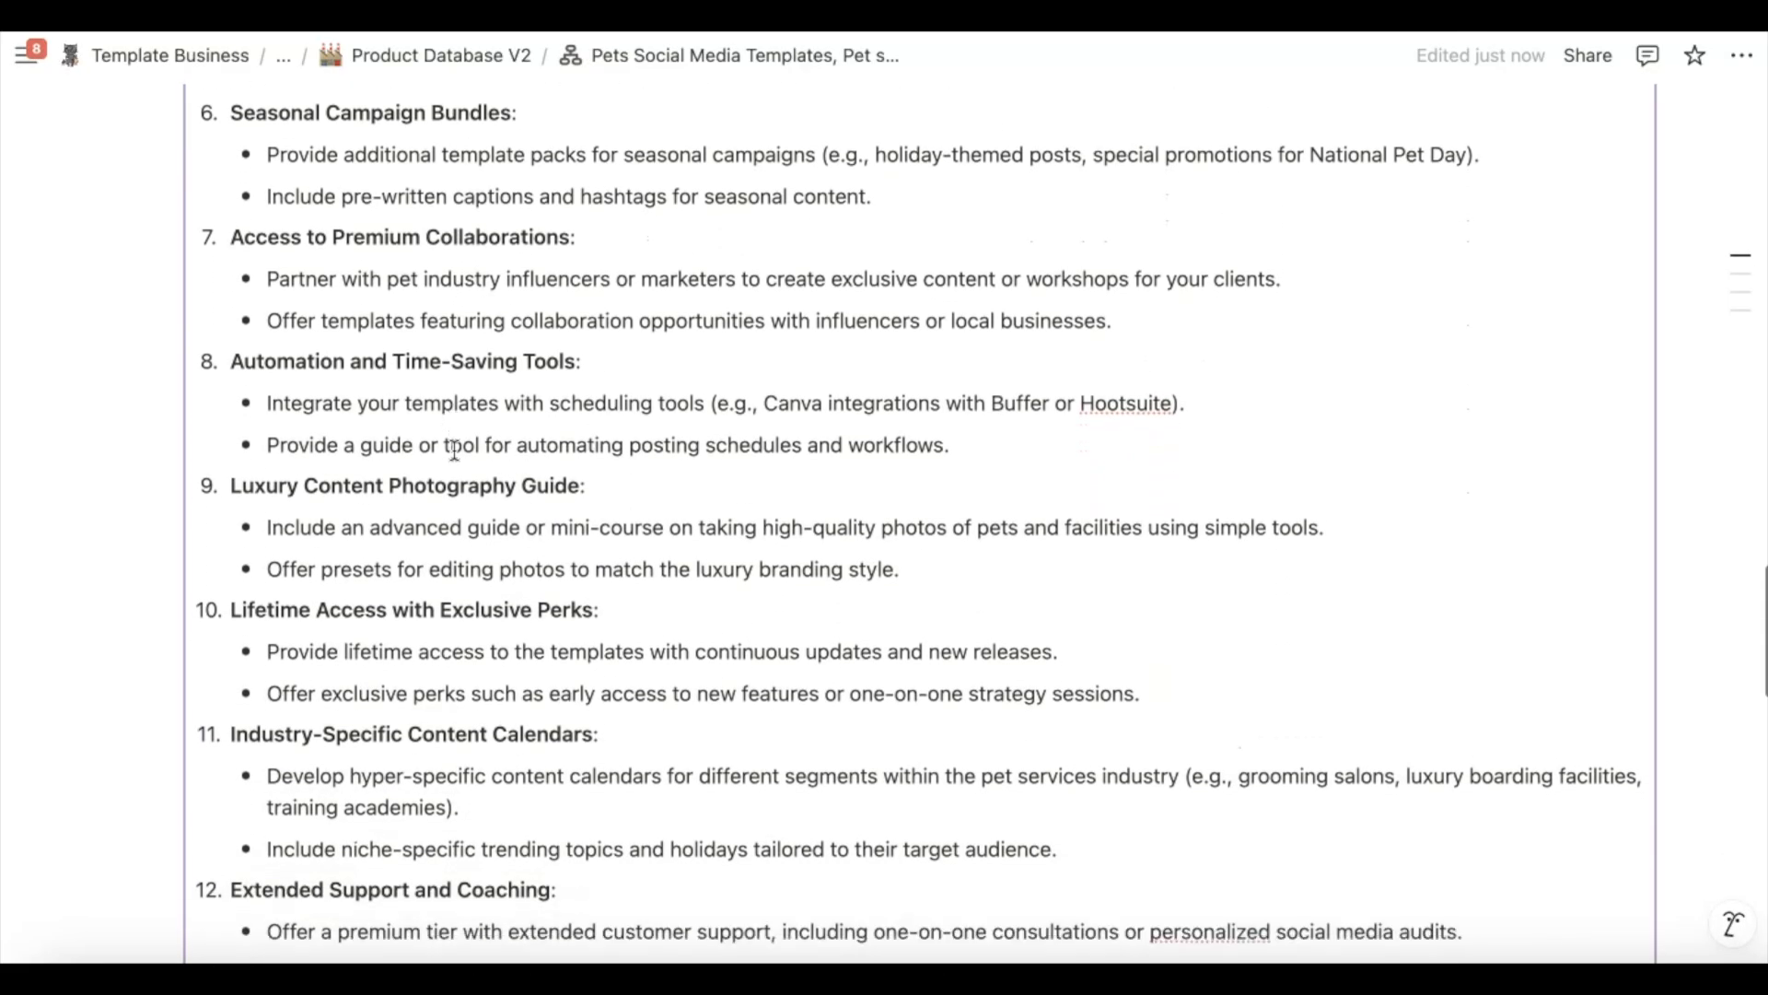
Copy the "Advanced Educational Resources" idea together with its two bullet points
scroll(455, 448, "up", 15)
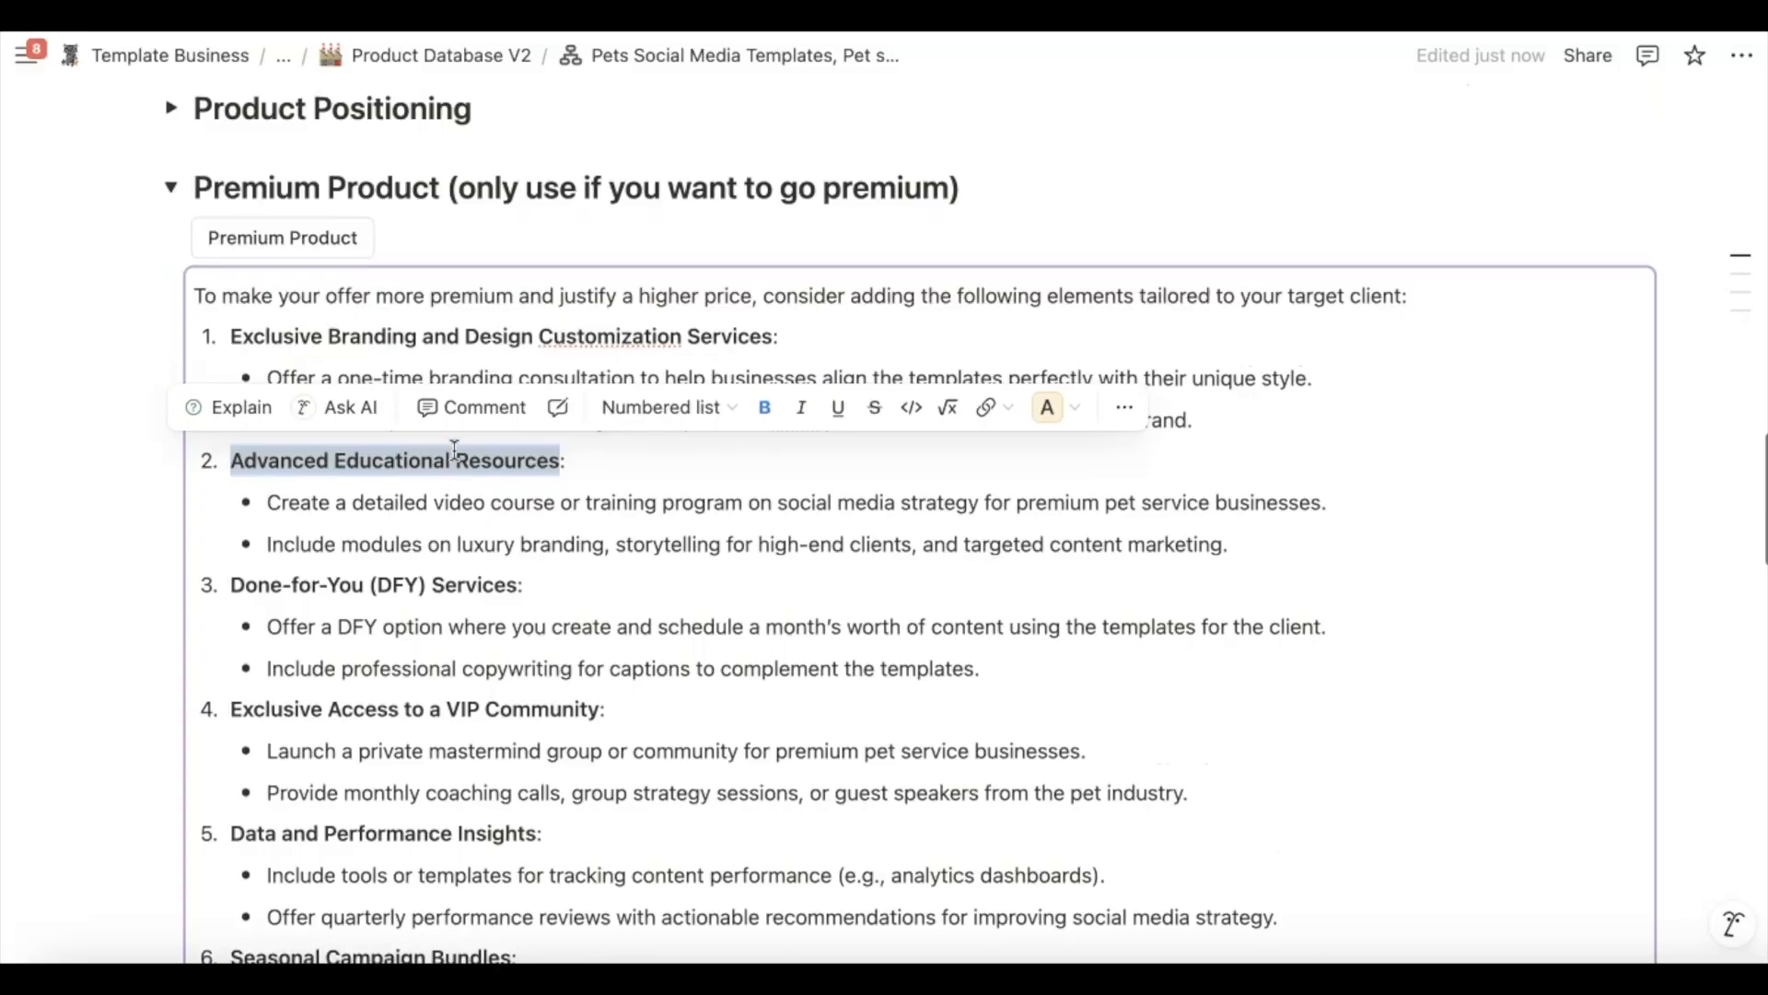
left_click(230, 464)
left_click_drag(230, 463, 1232, 543)
key("ctrl+c")
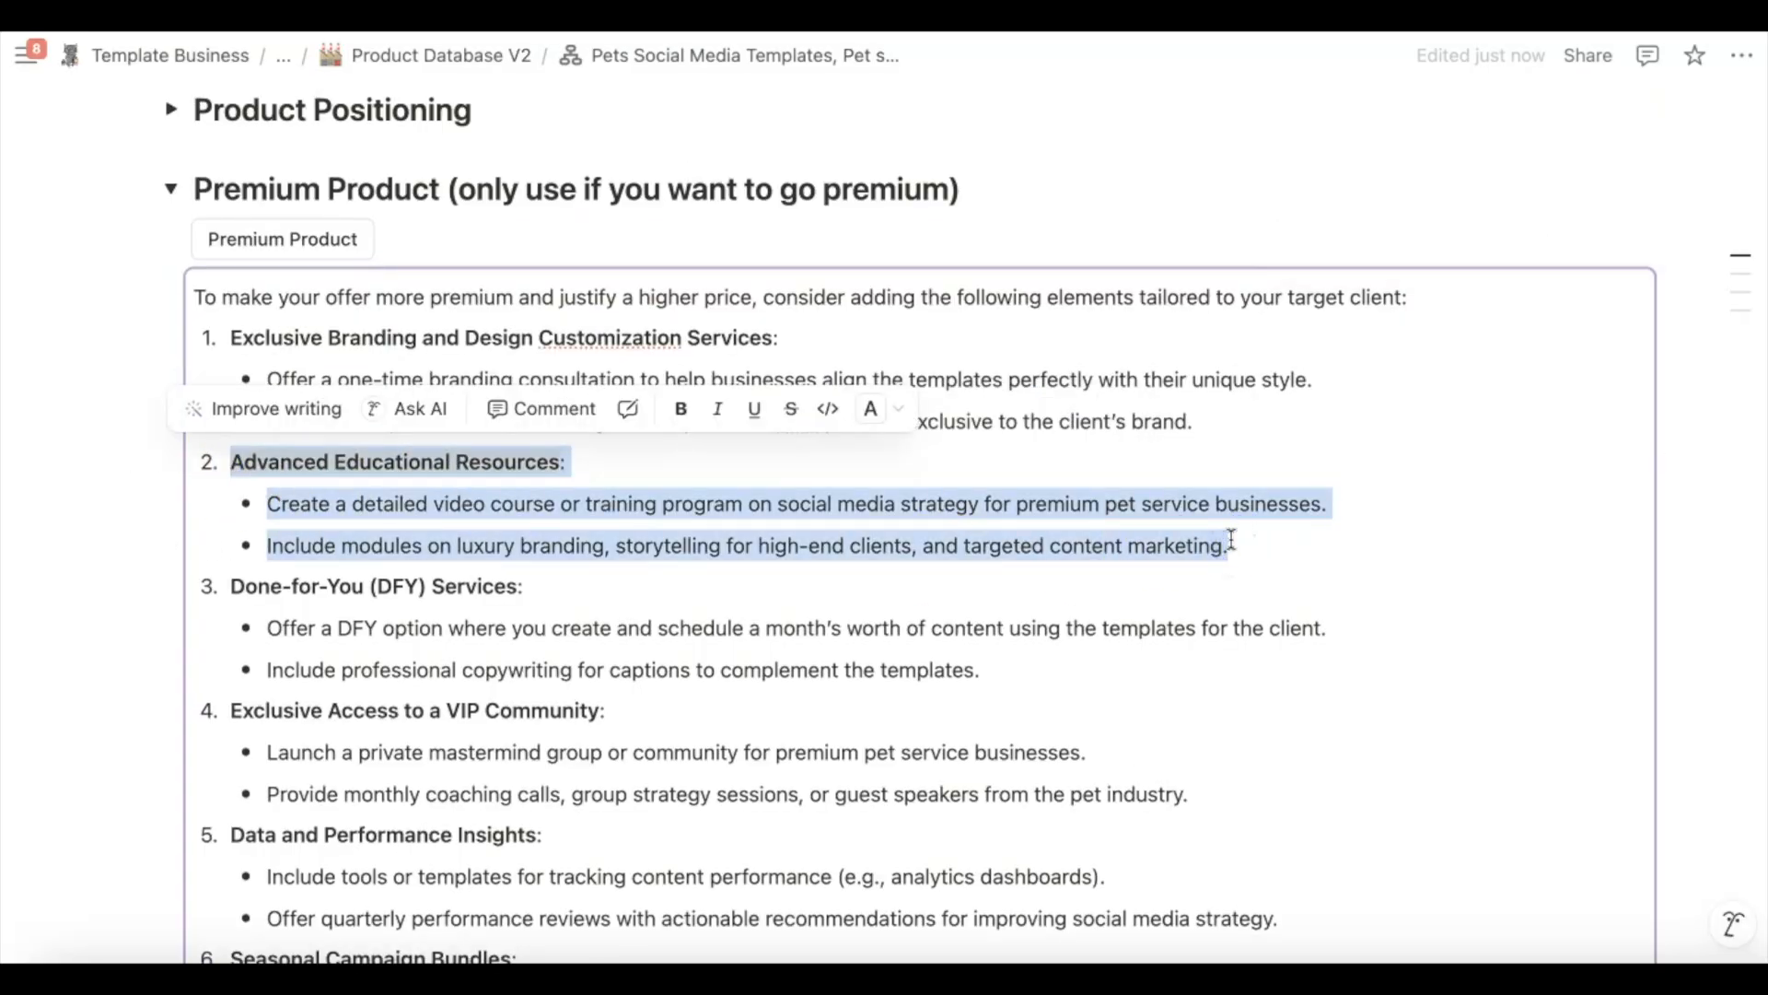
Replace the chosen premium approach with "To keep the Instagram templates and include reel templates for vide and", followed by the copied idea
scroll(1490, 778, "down", 15)
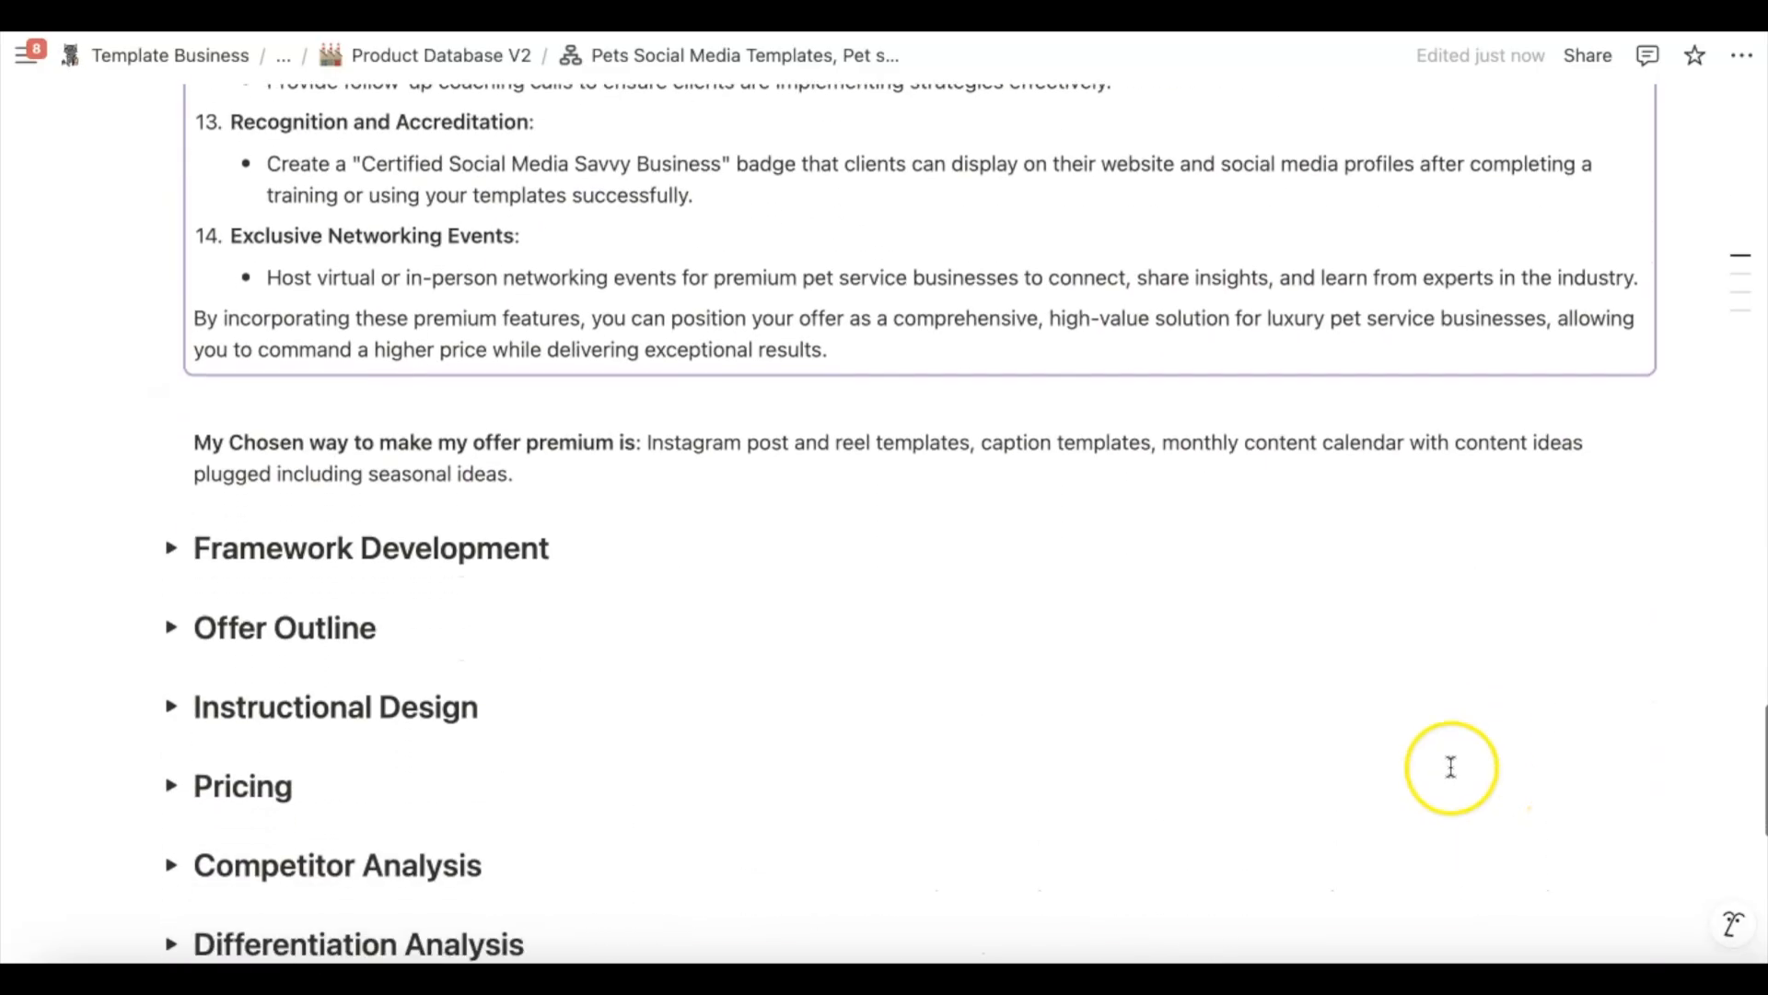
left_click_drag(648, 446, 710, 461)
key("BackSpace")
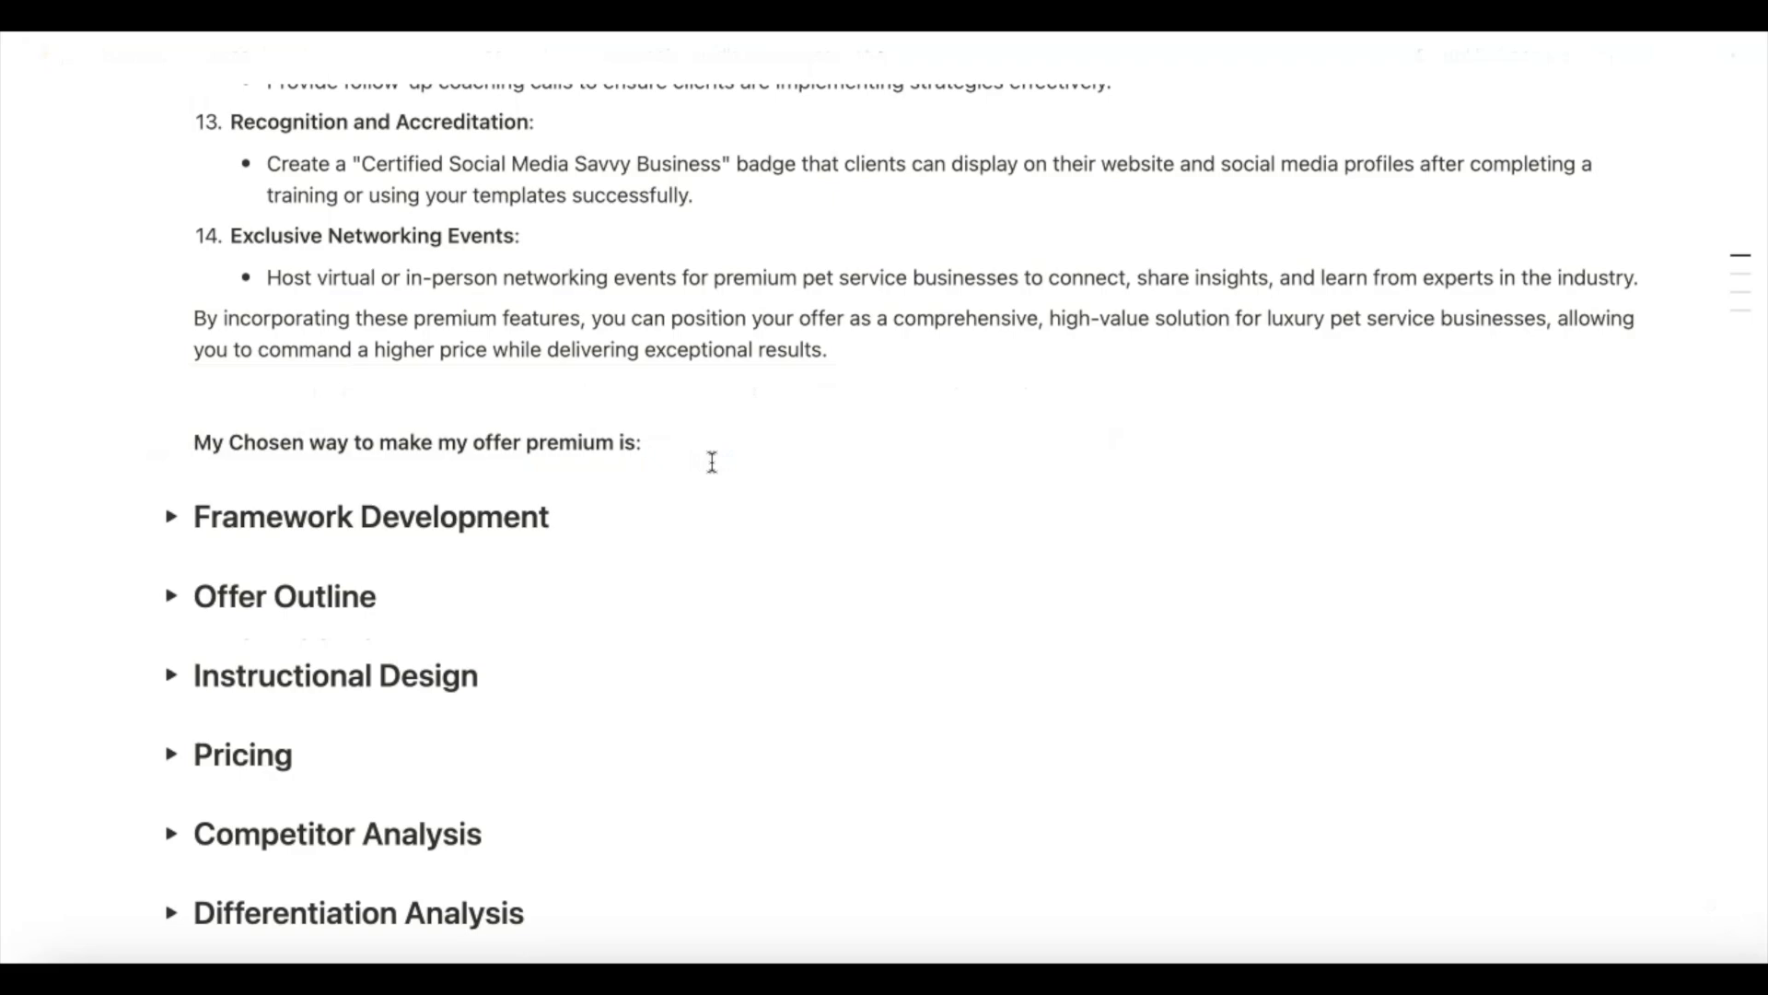
type("To keep the Instag")
type("ram templates")
type(",")
key("BackSpace")
type("and inc")
key("BackSpace")
key("BackSpace")
type("include reel template")
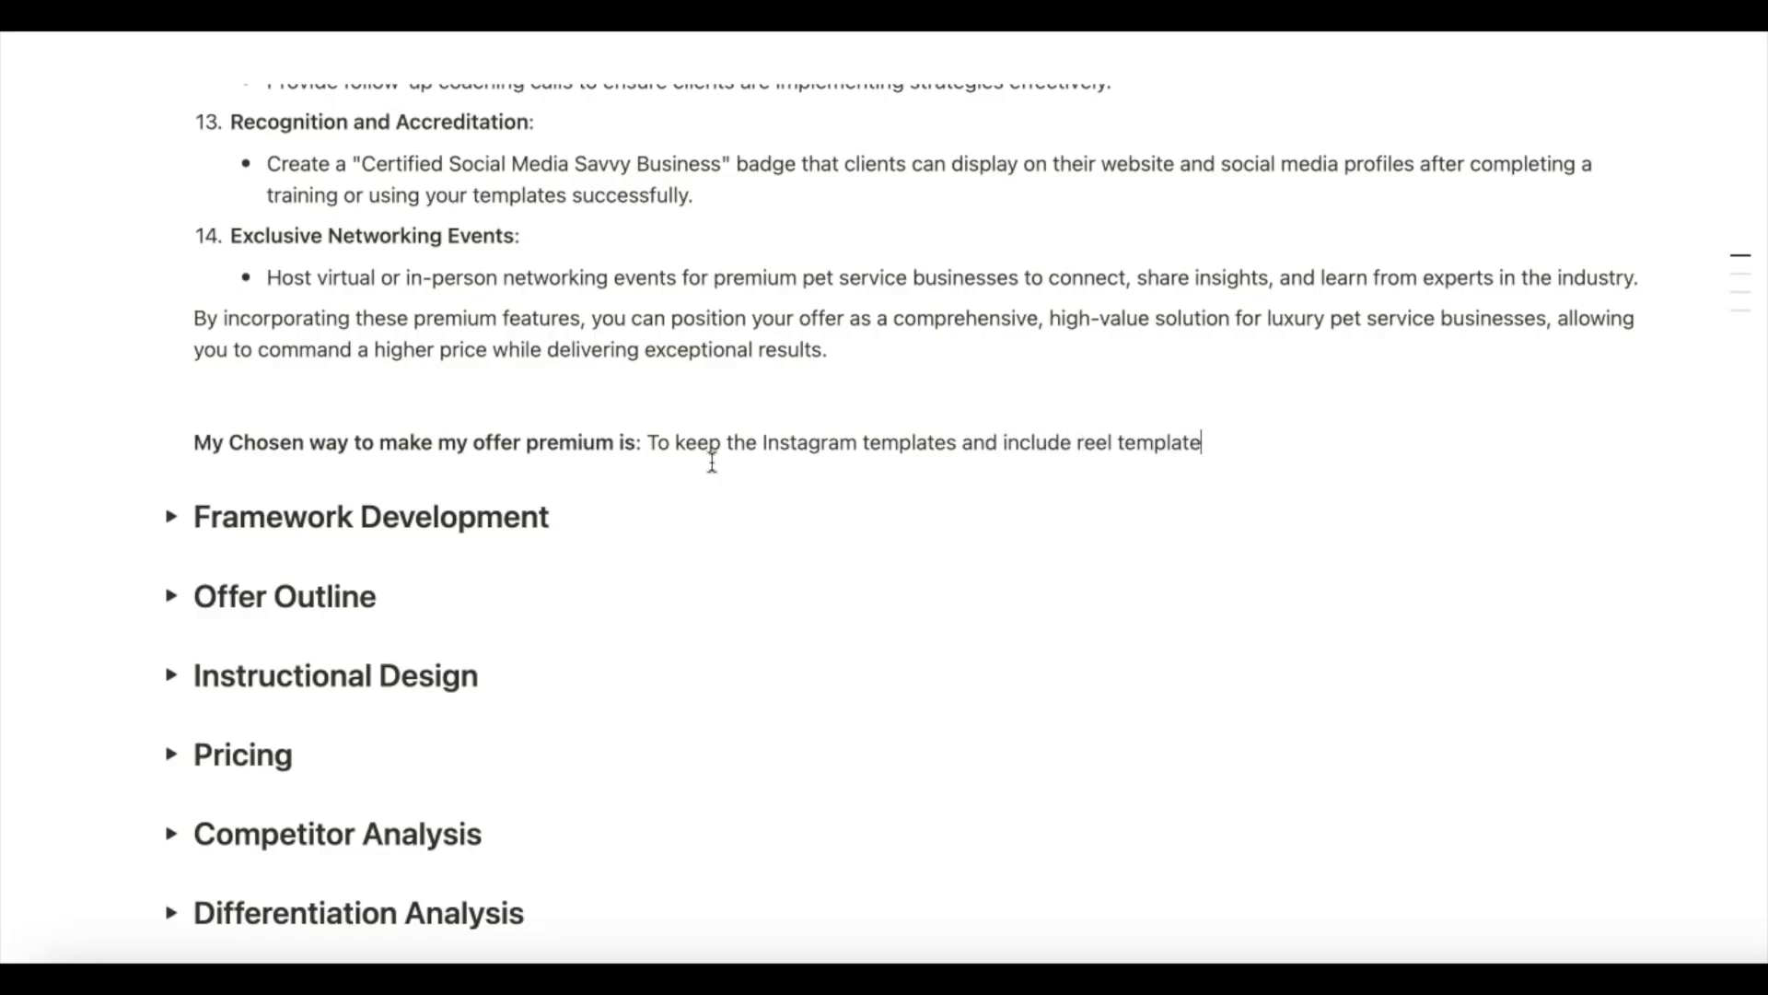
type("s for vide and")
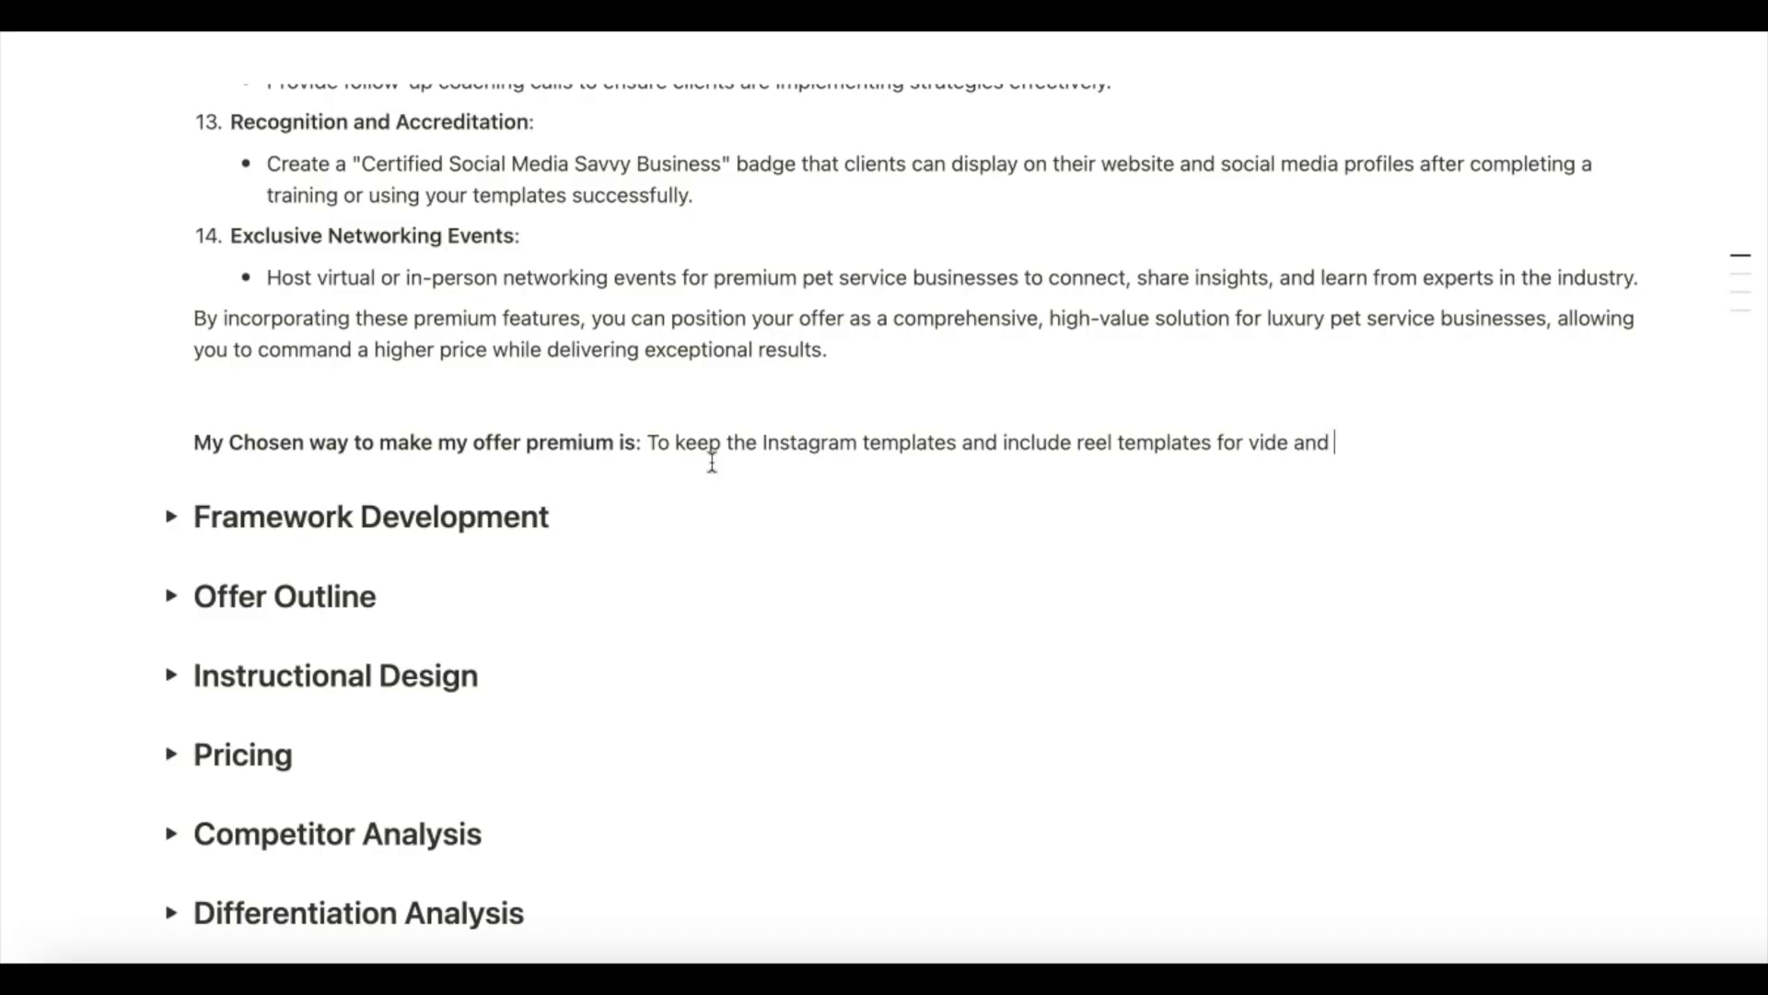
key("ctrl+v")
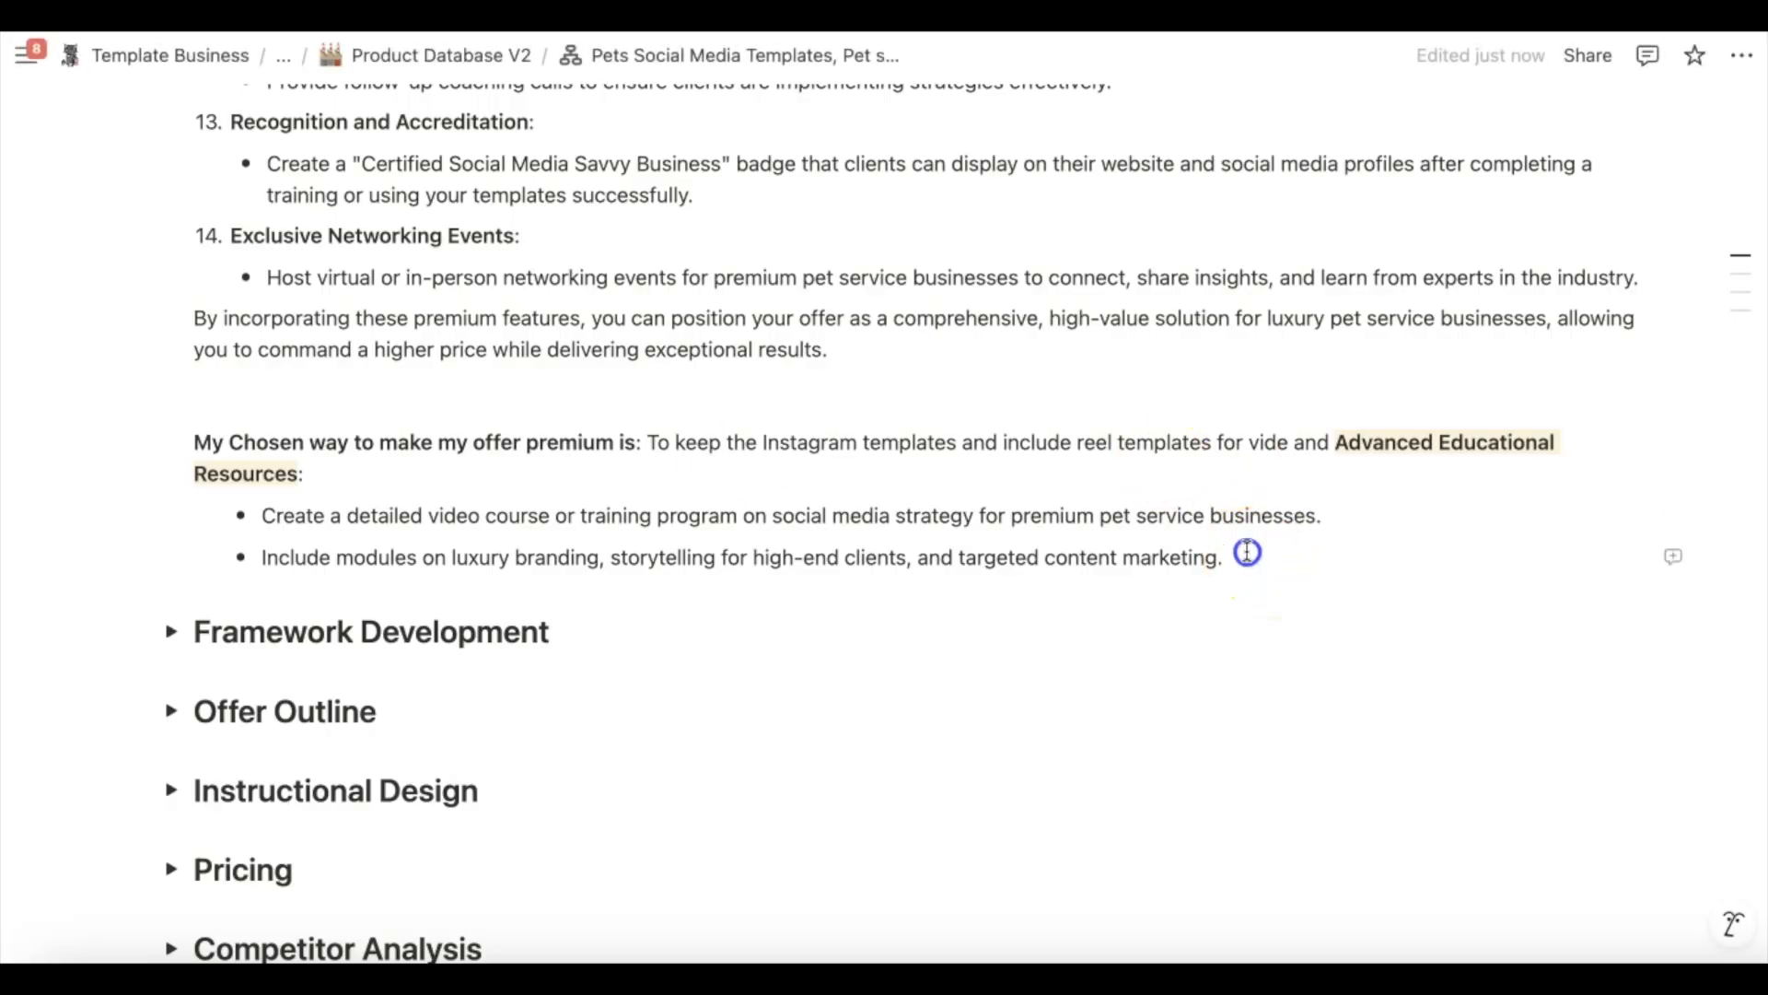
scroll(1247, 551, "down", 1)
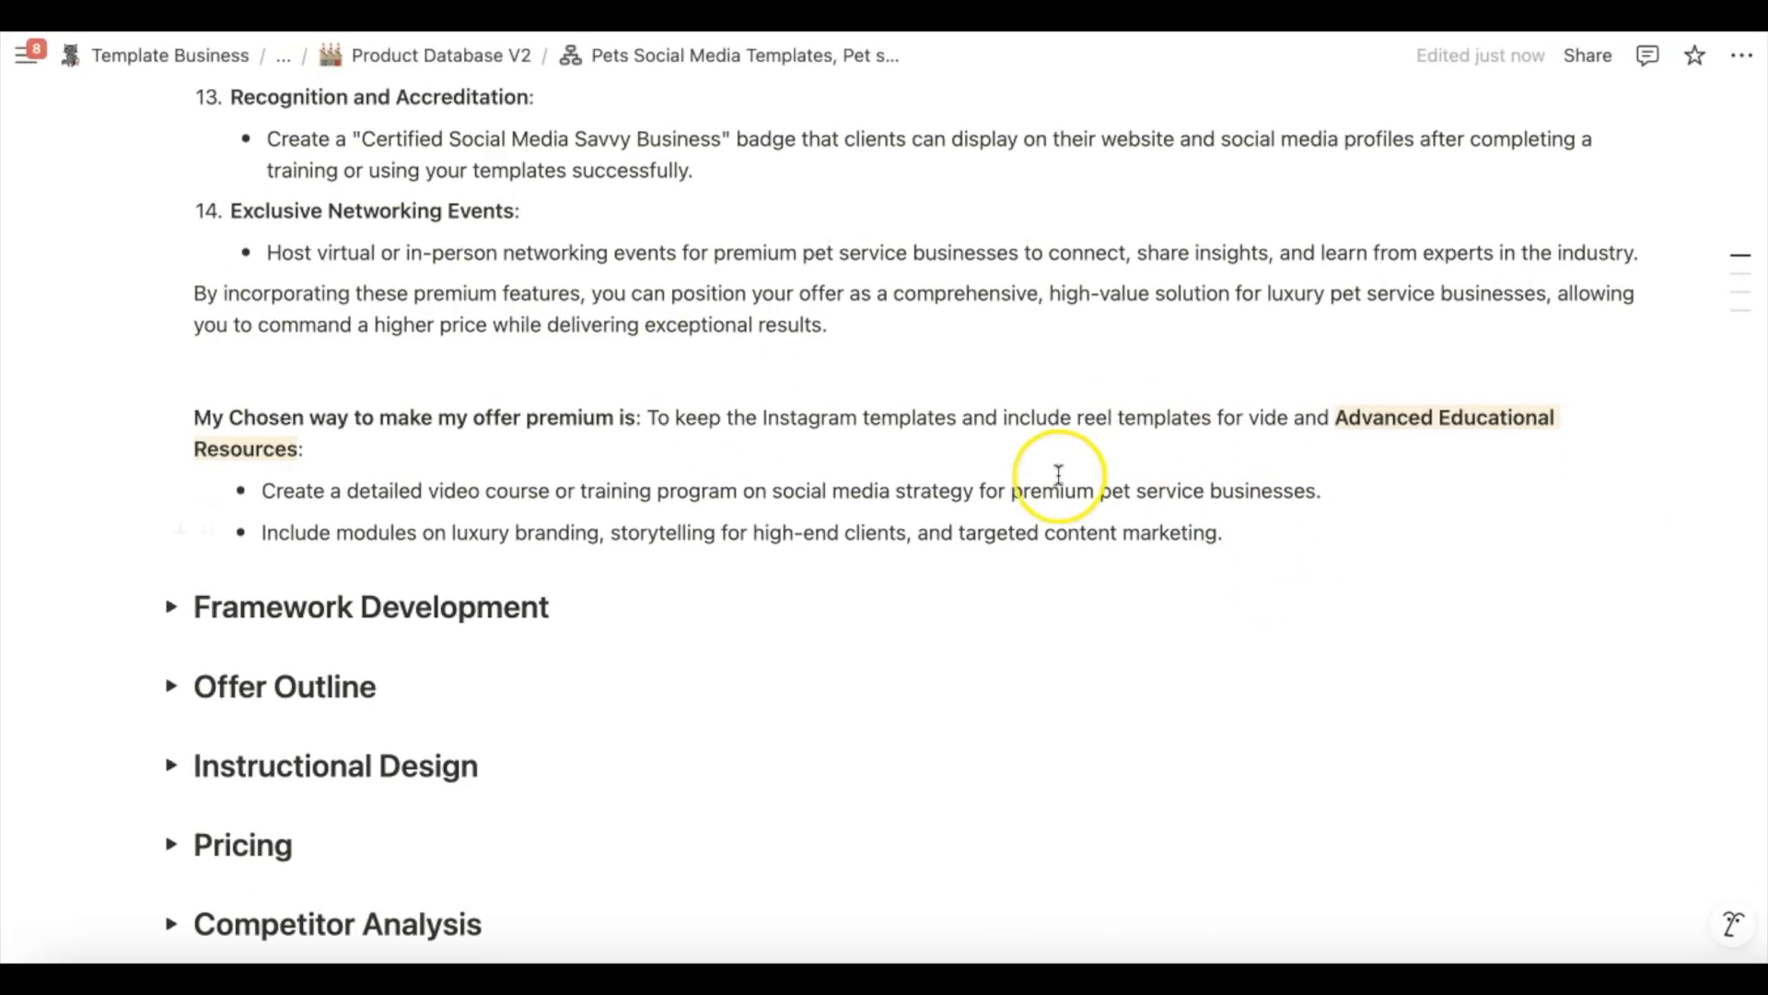
Collapse the Premium Product section and expand the Framework Development section
scroll(703, 368, "up", 5)
scroll(707, 357, "up", 10)
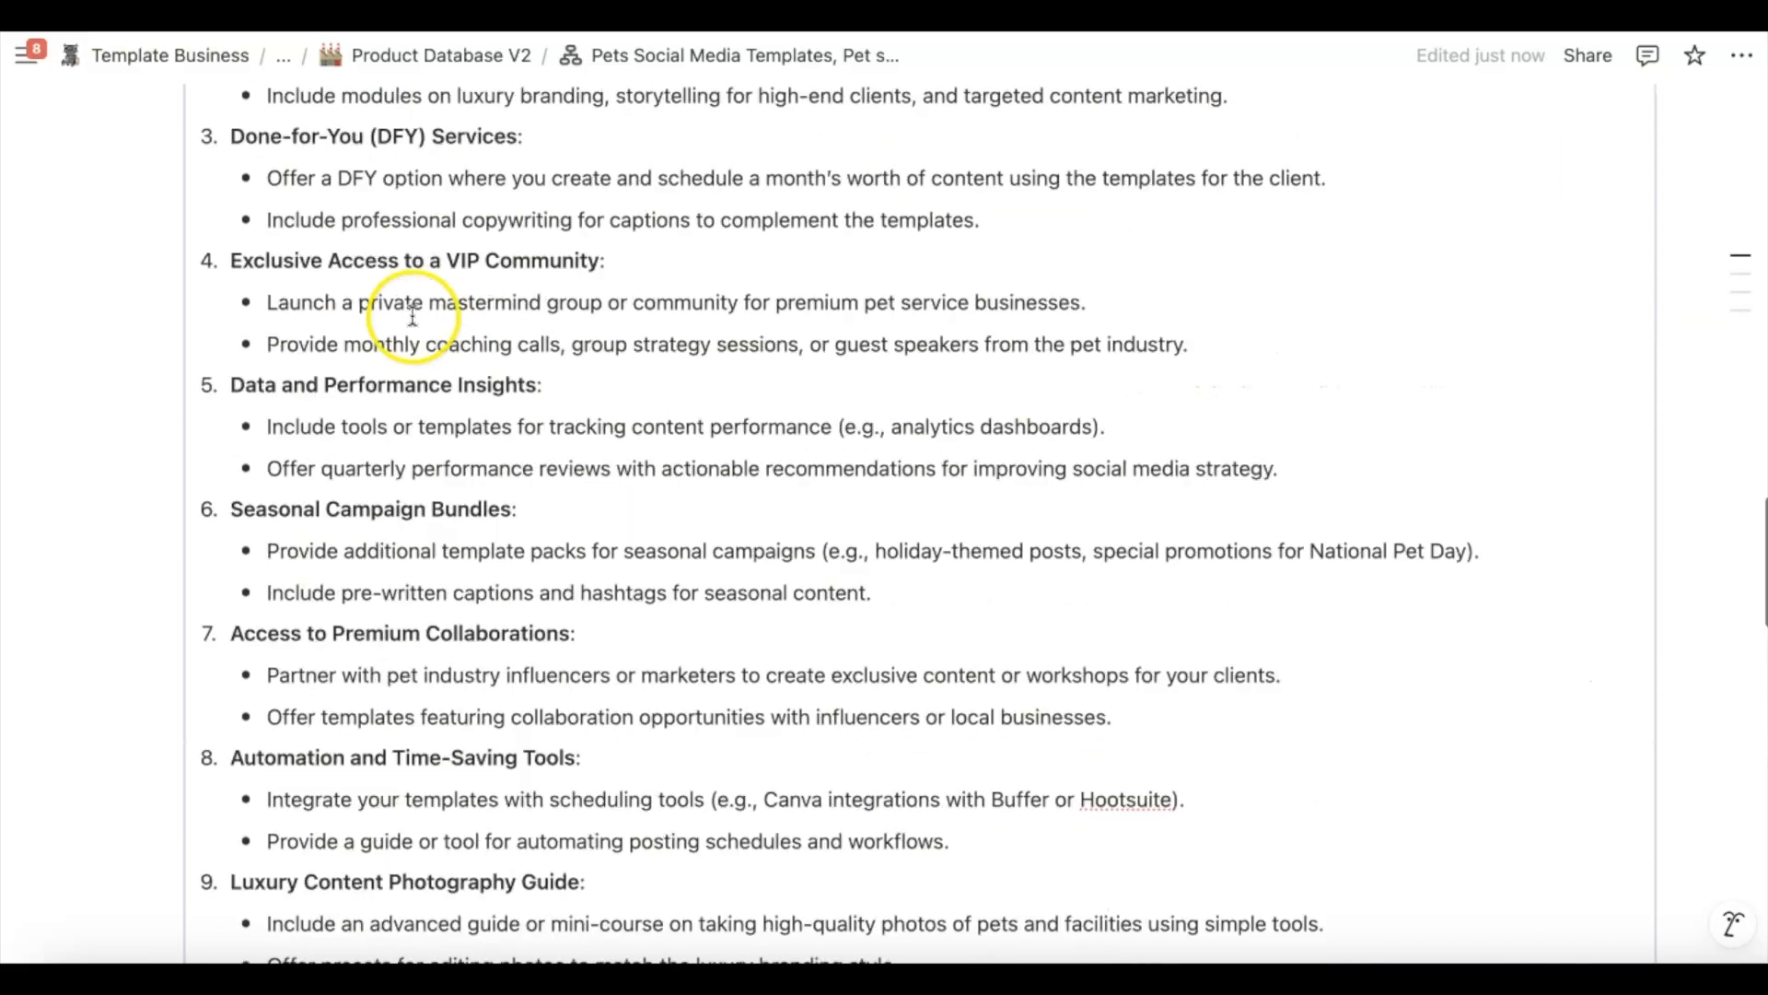
left_click(171, 302)
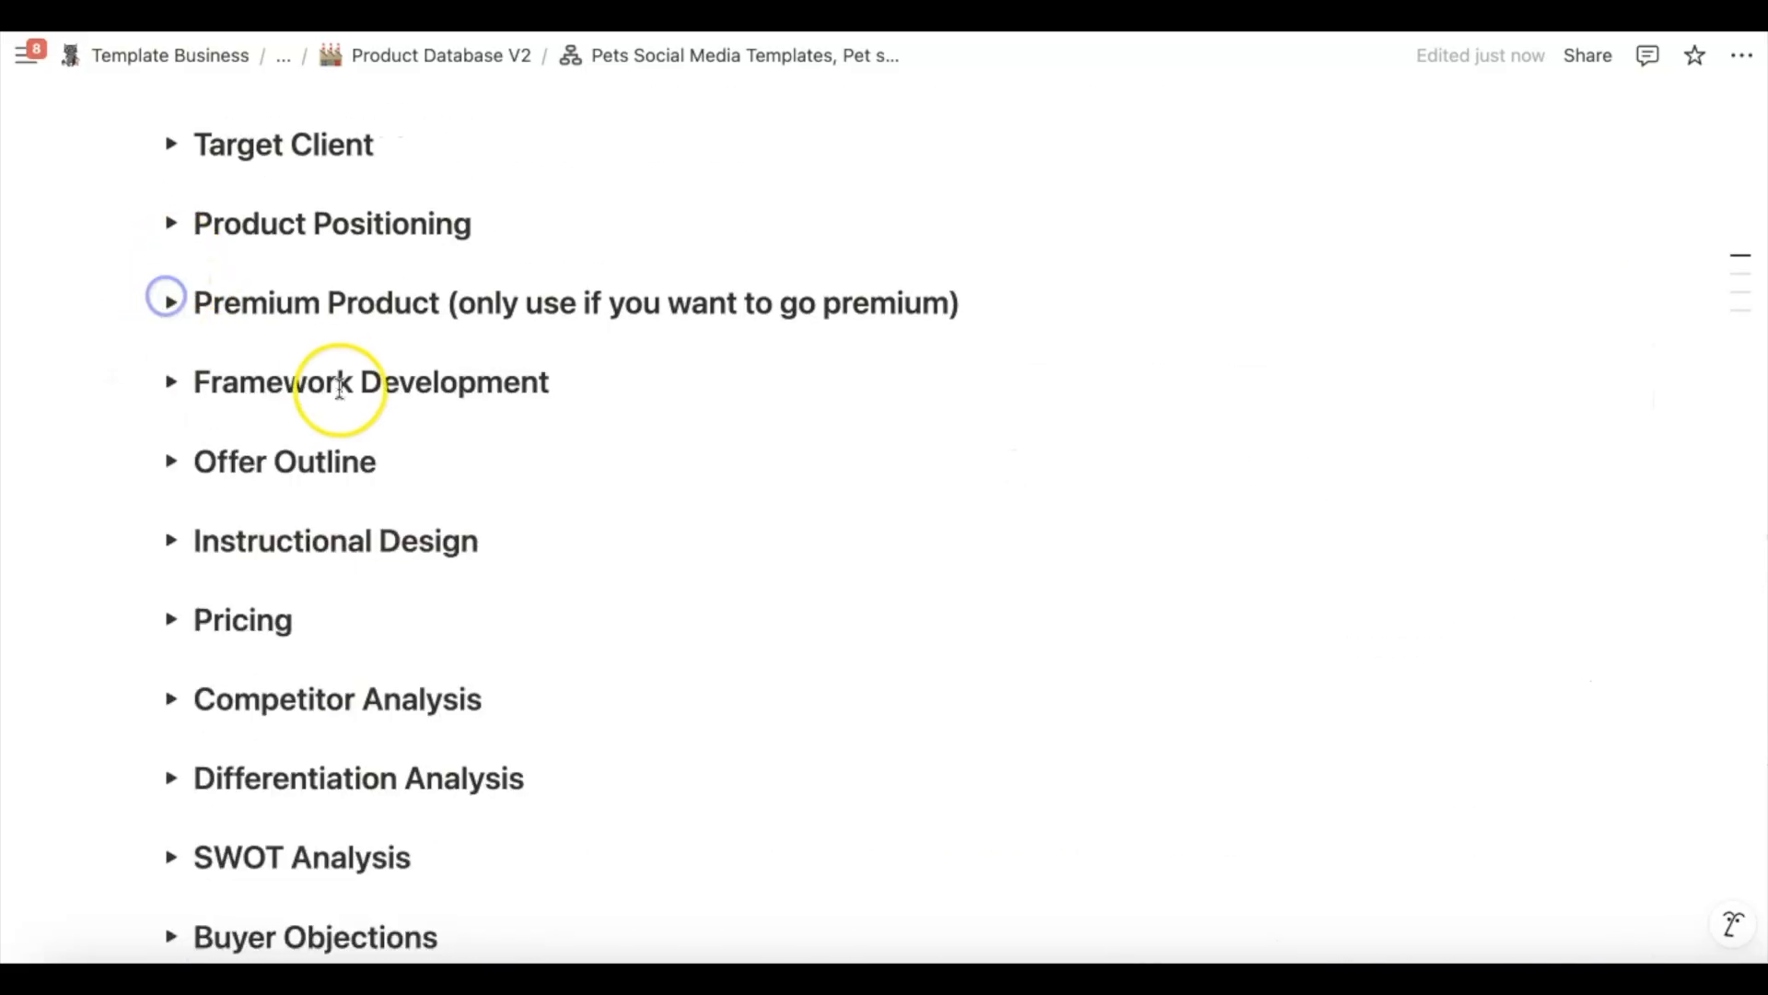
left_click(170, 383)
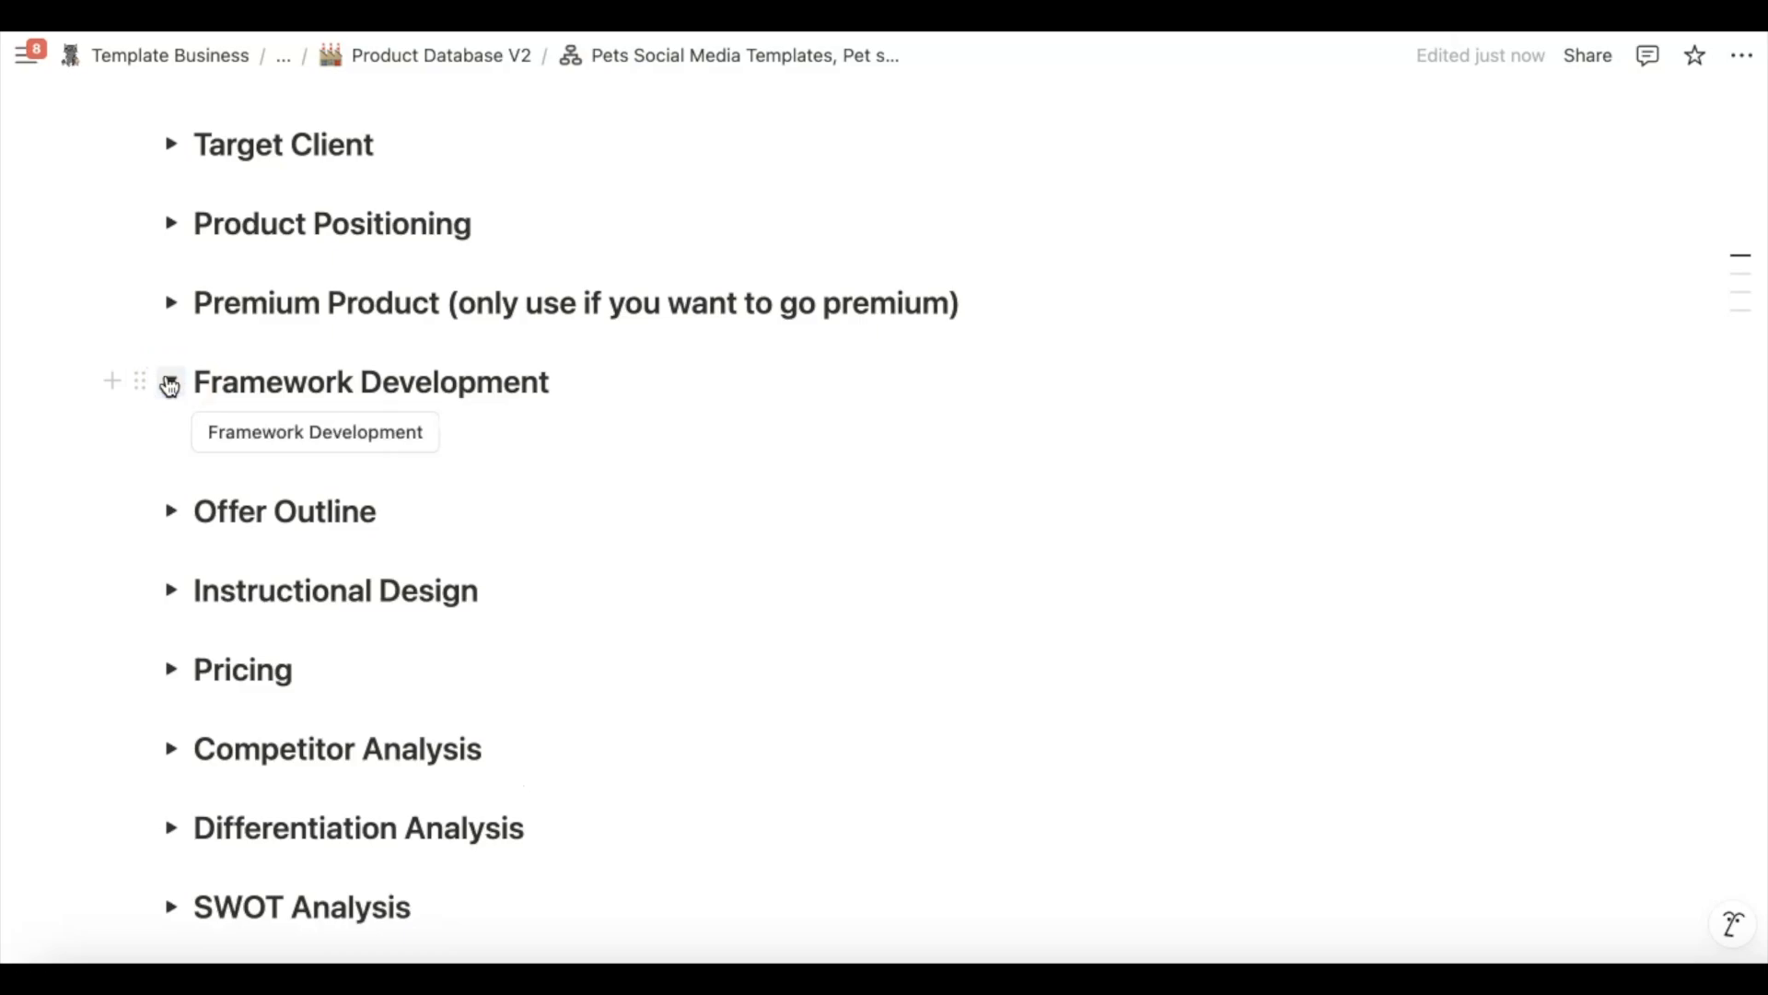
left_click(273, 405)
scroll(273, 403, "up", 1)
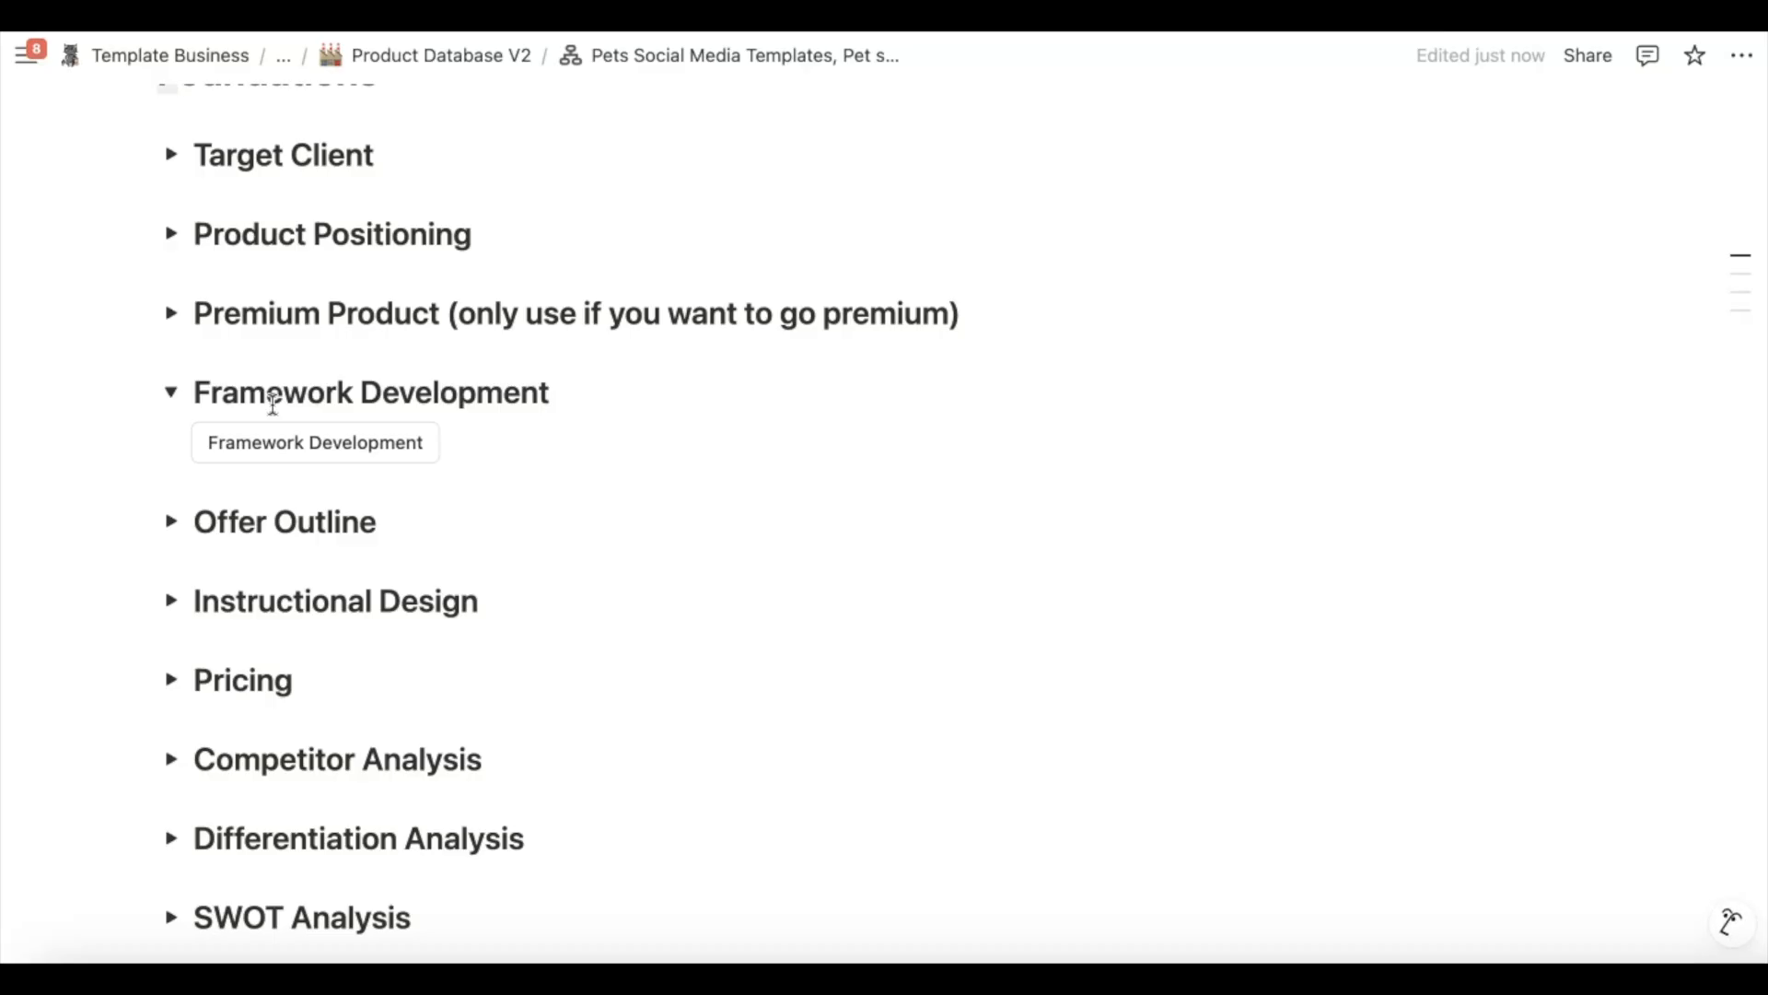
left_click(205, 385)
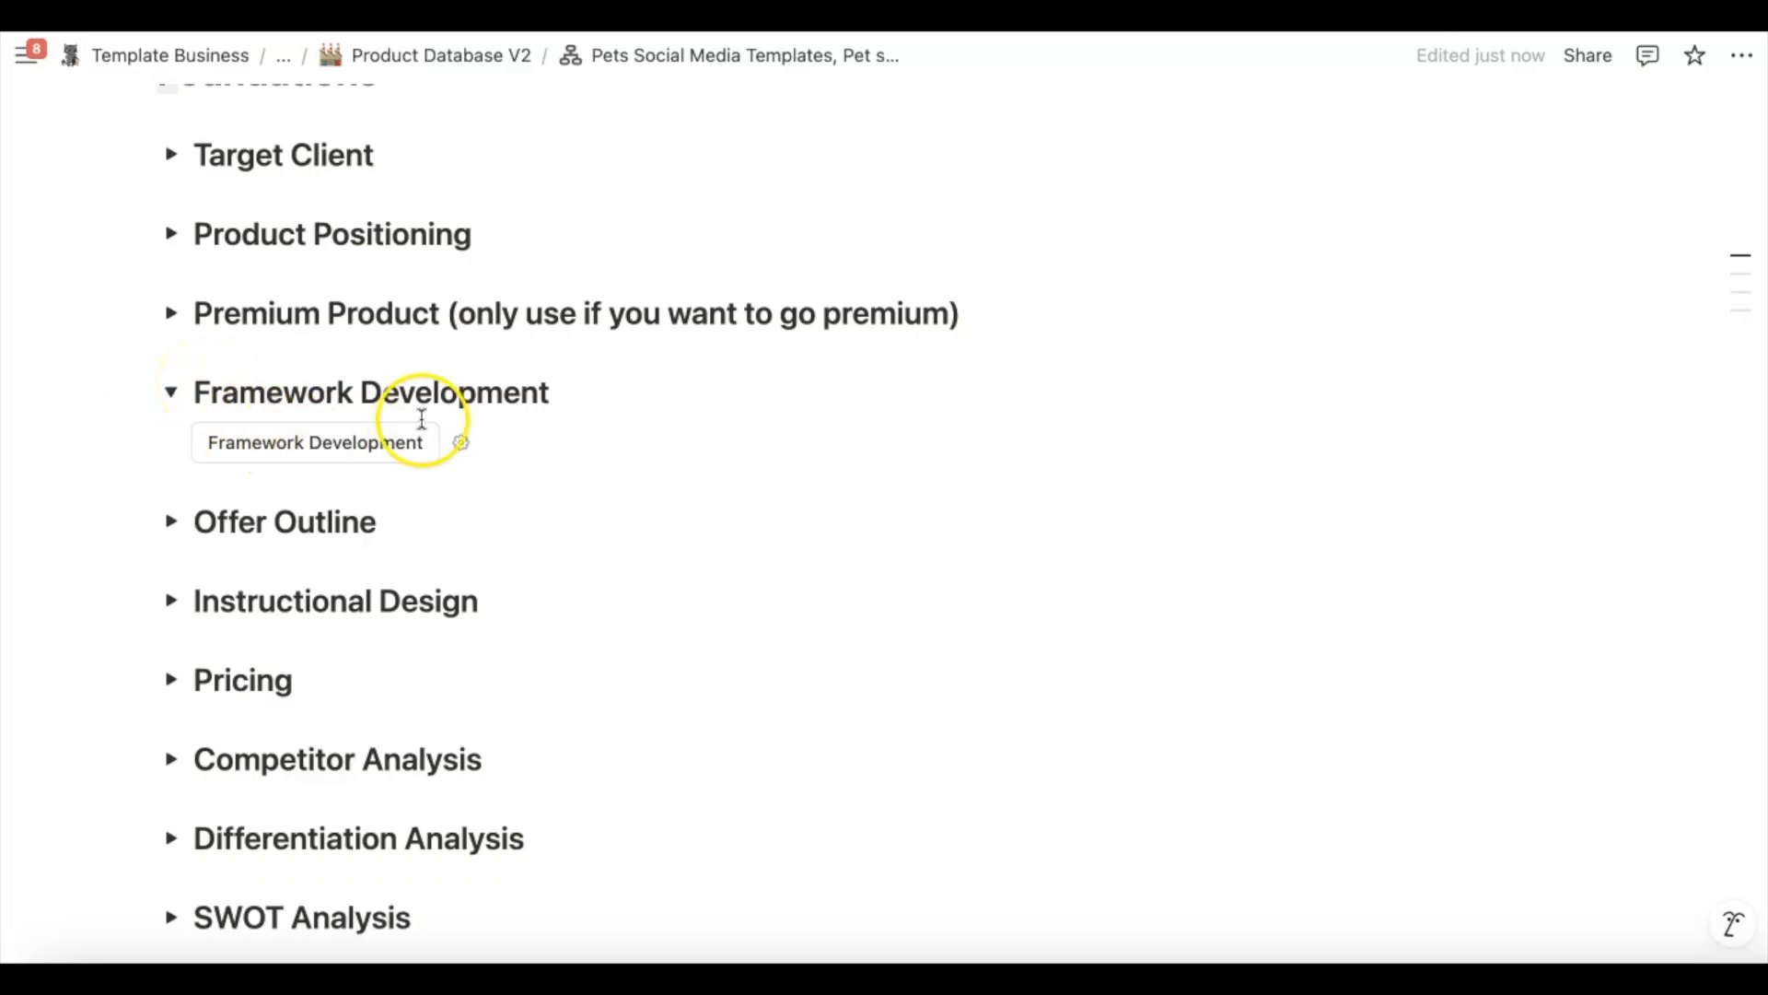
scroll(425, 422, "up", 1)
scroll(426, 422, "down", 2)
scroll(426, 422, "up", 2)
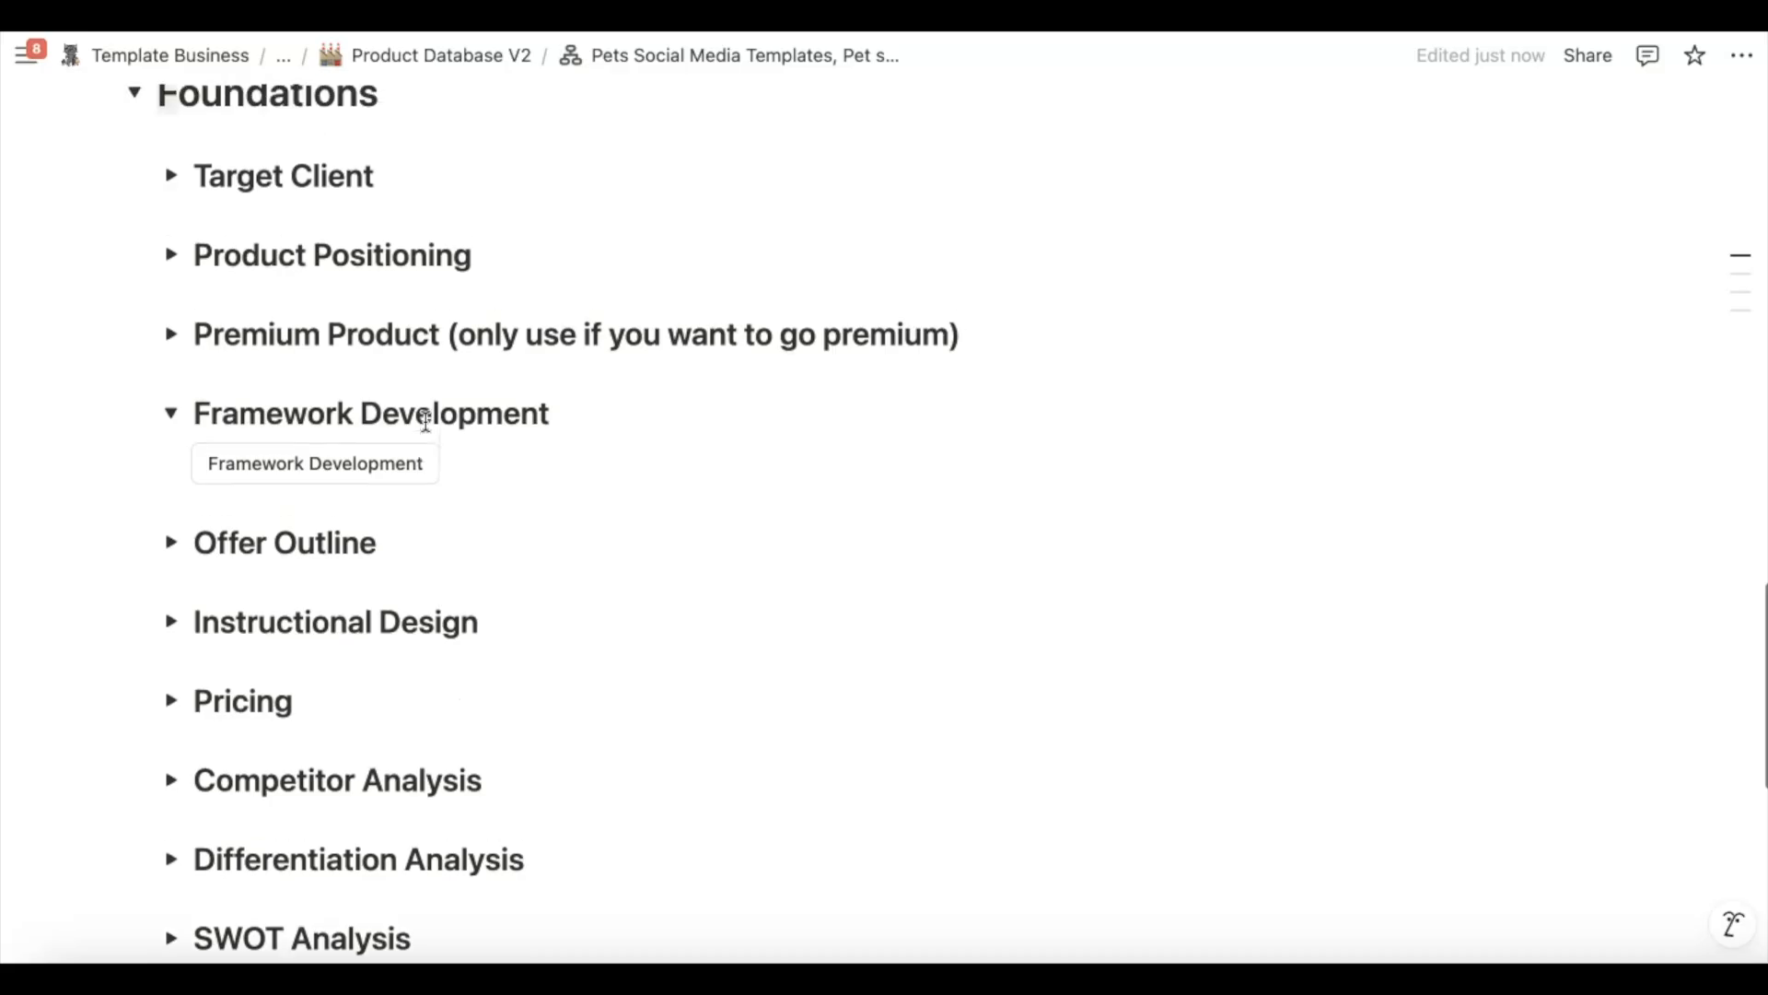
Insert the ready-made AI prompt in the Framework Development section and generate a memorable acronym-based framework for the offer
left_click(314, 537)
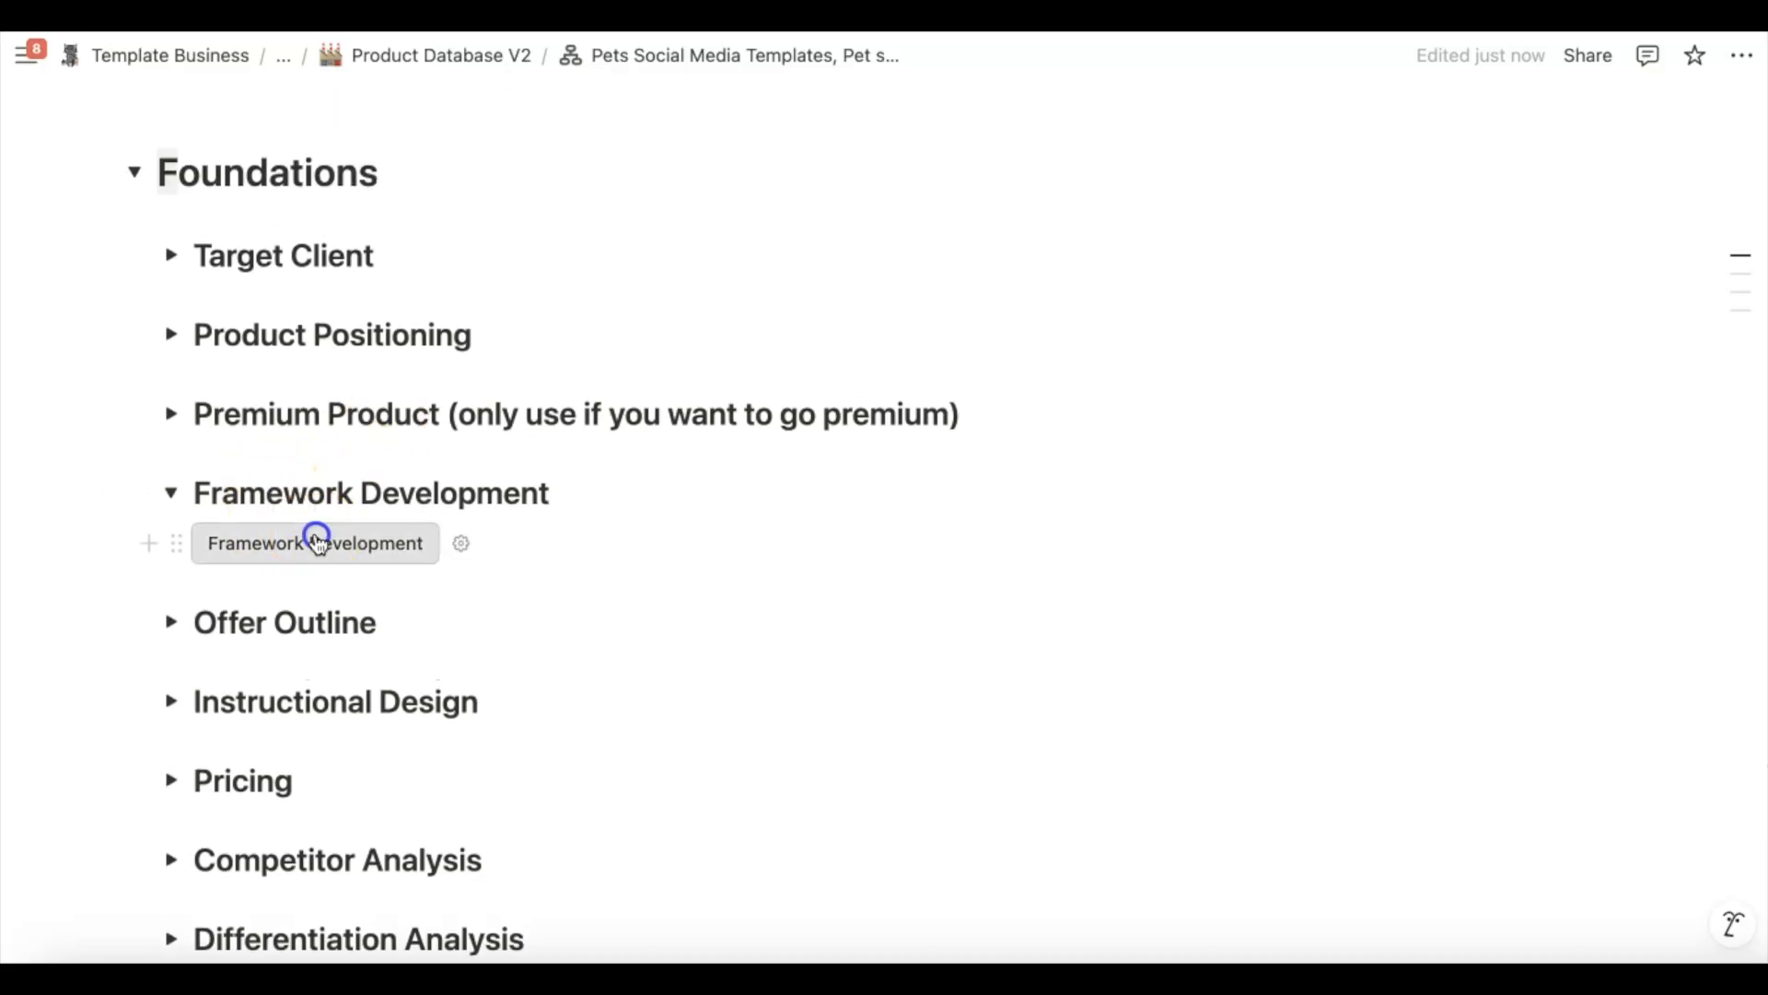
left_click(1168, 516)
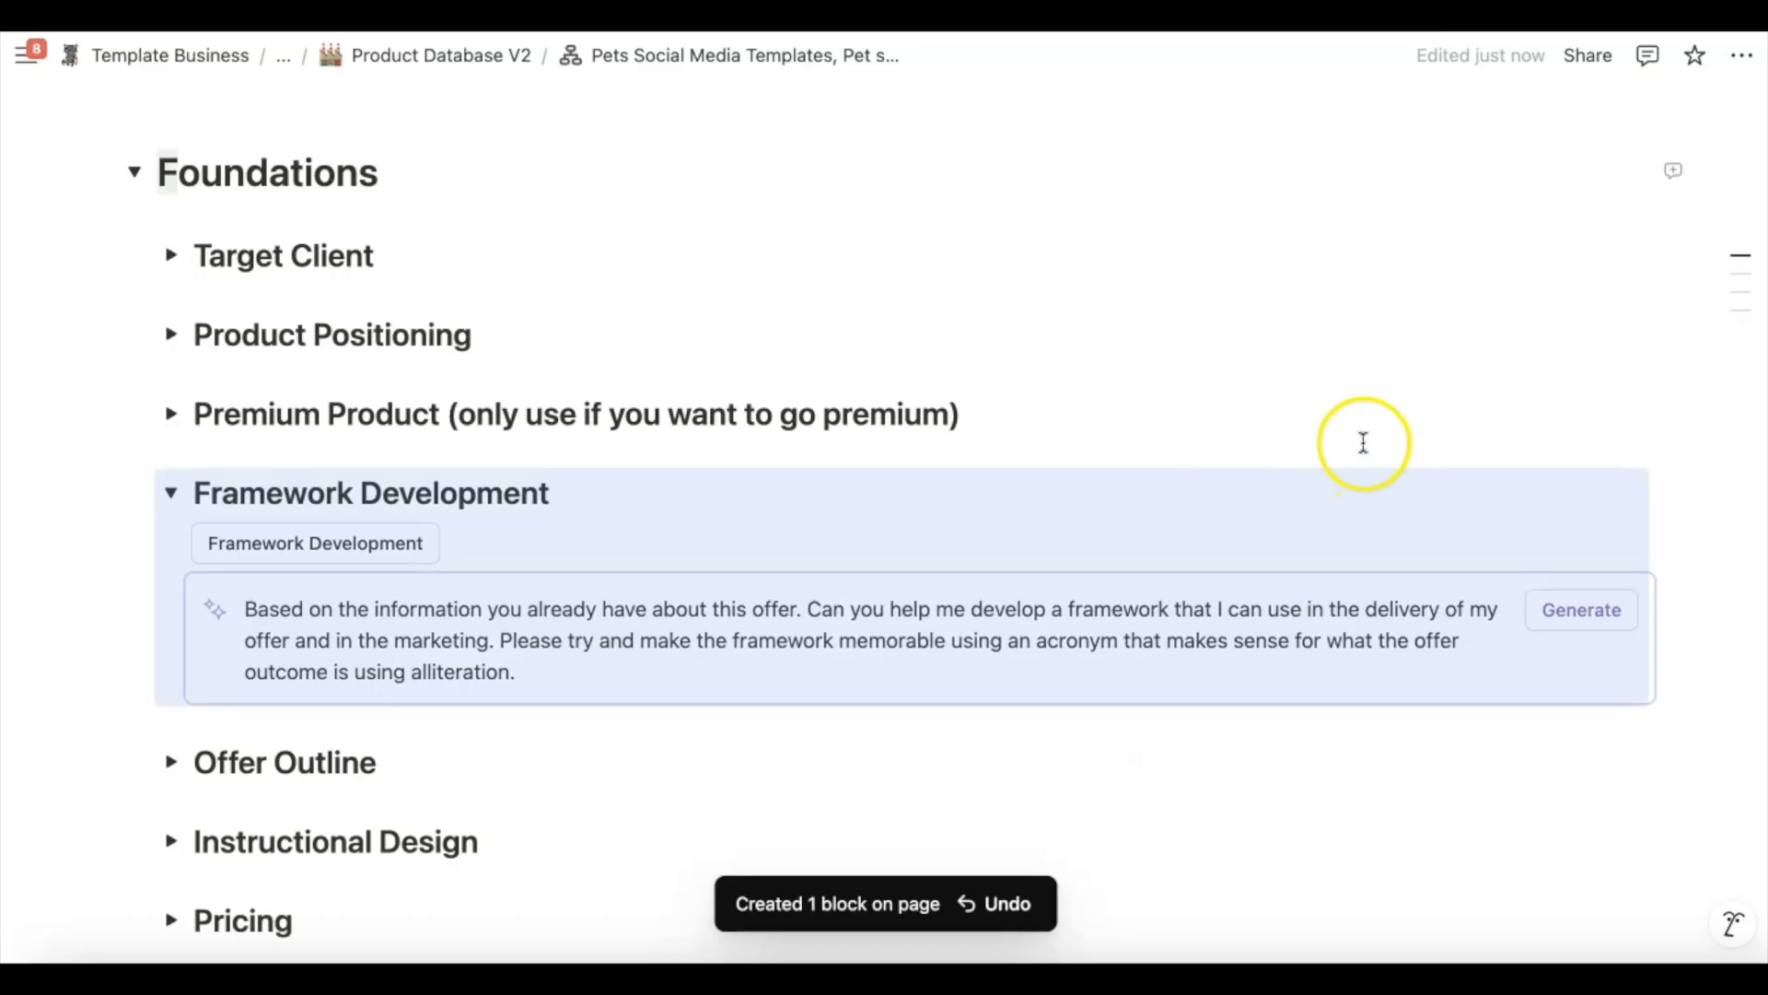
left_click(1363, 423)
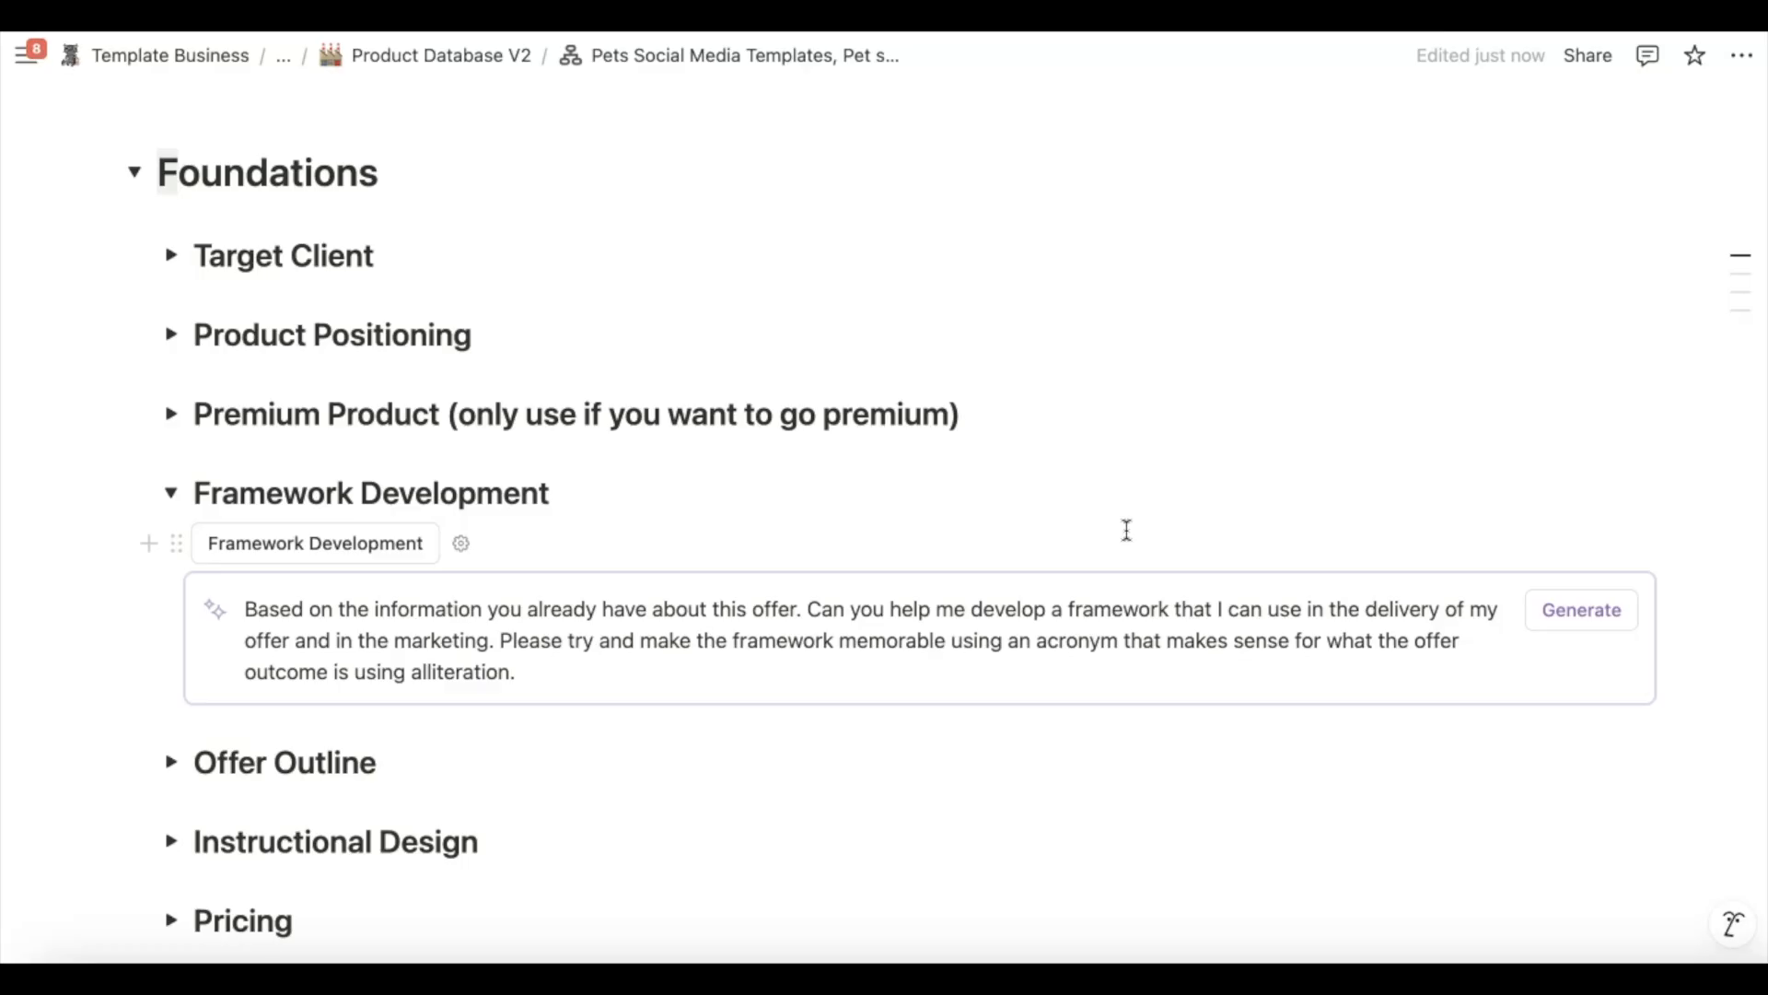
left_click(1318, 592)
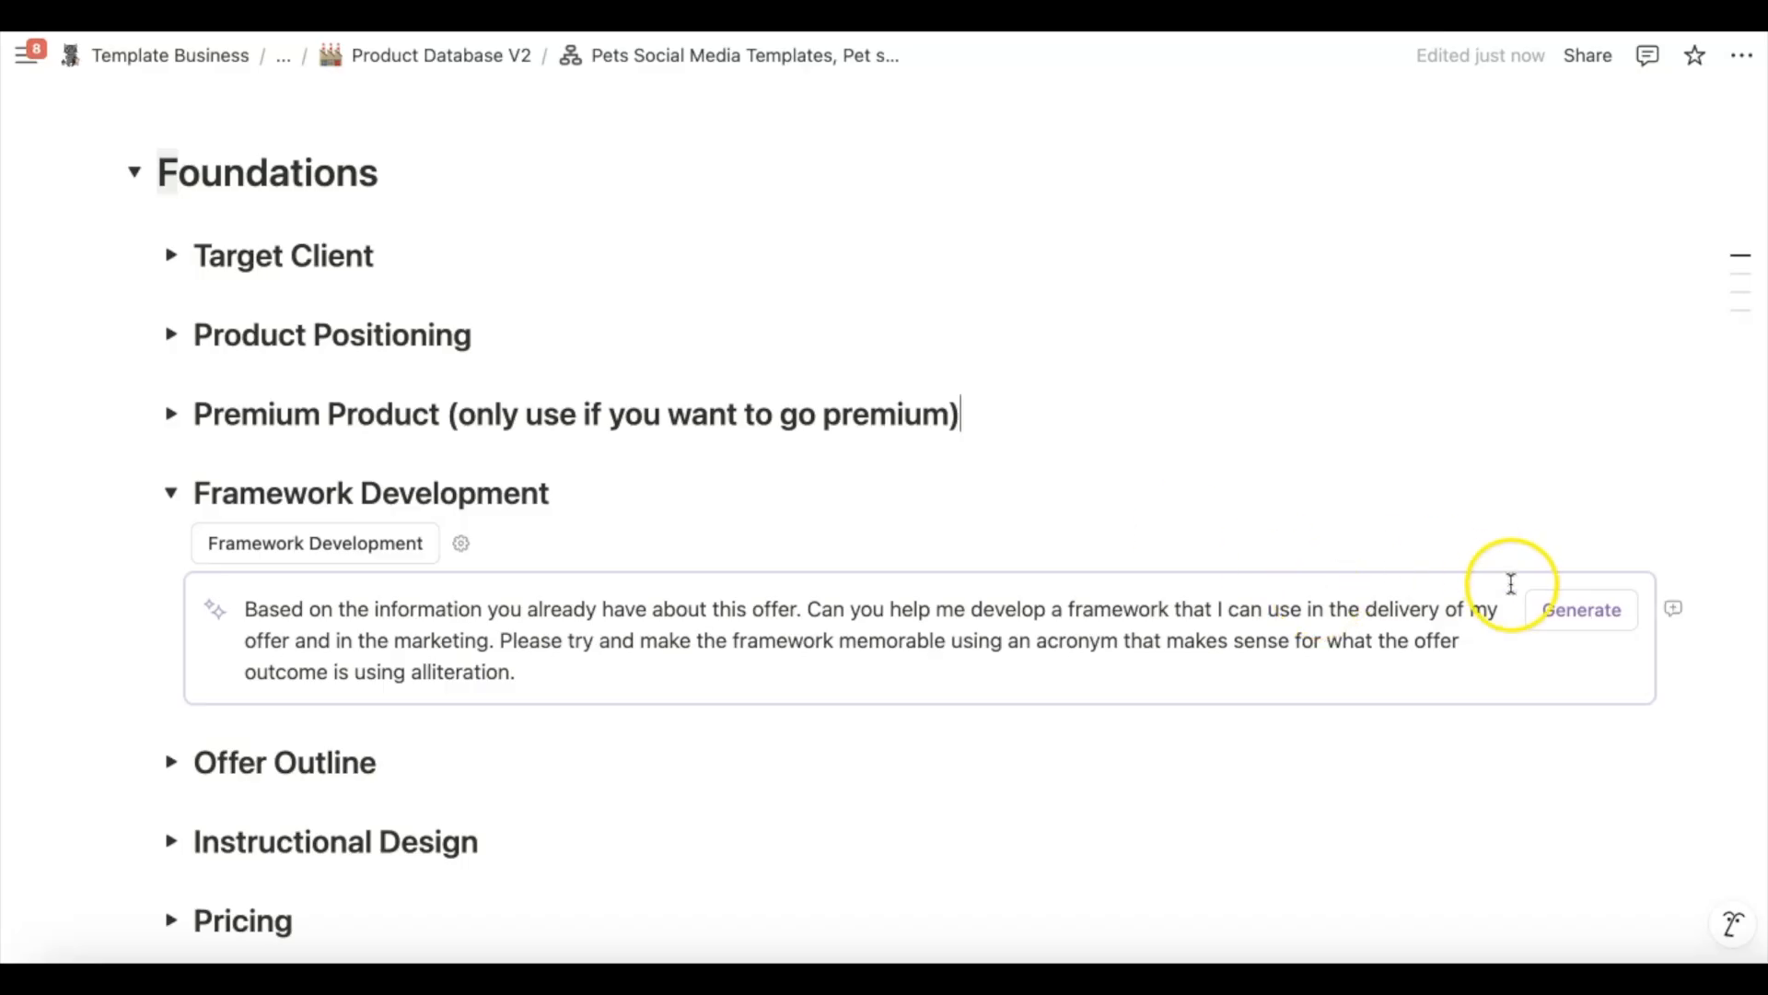
left_click(1566, 612)
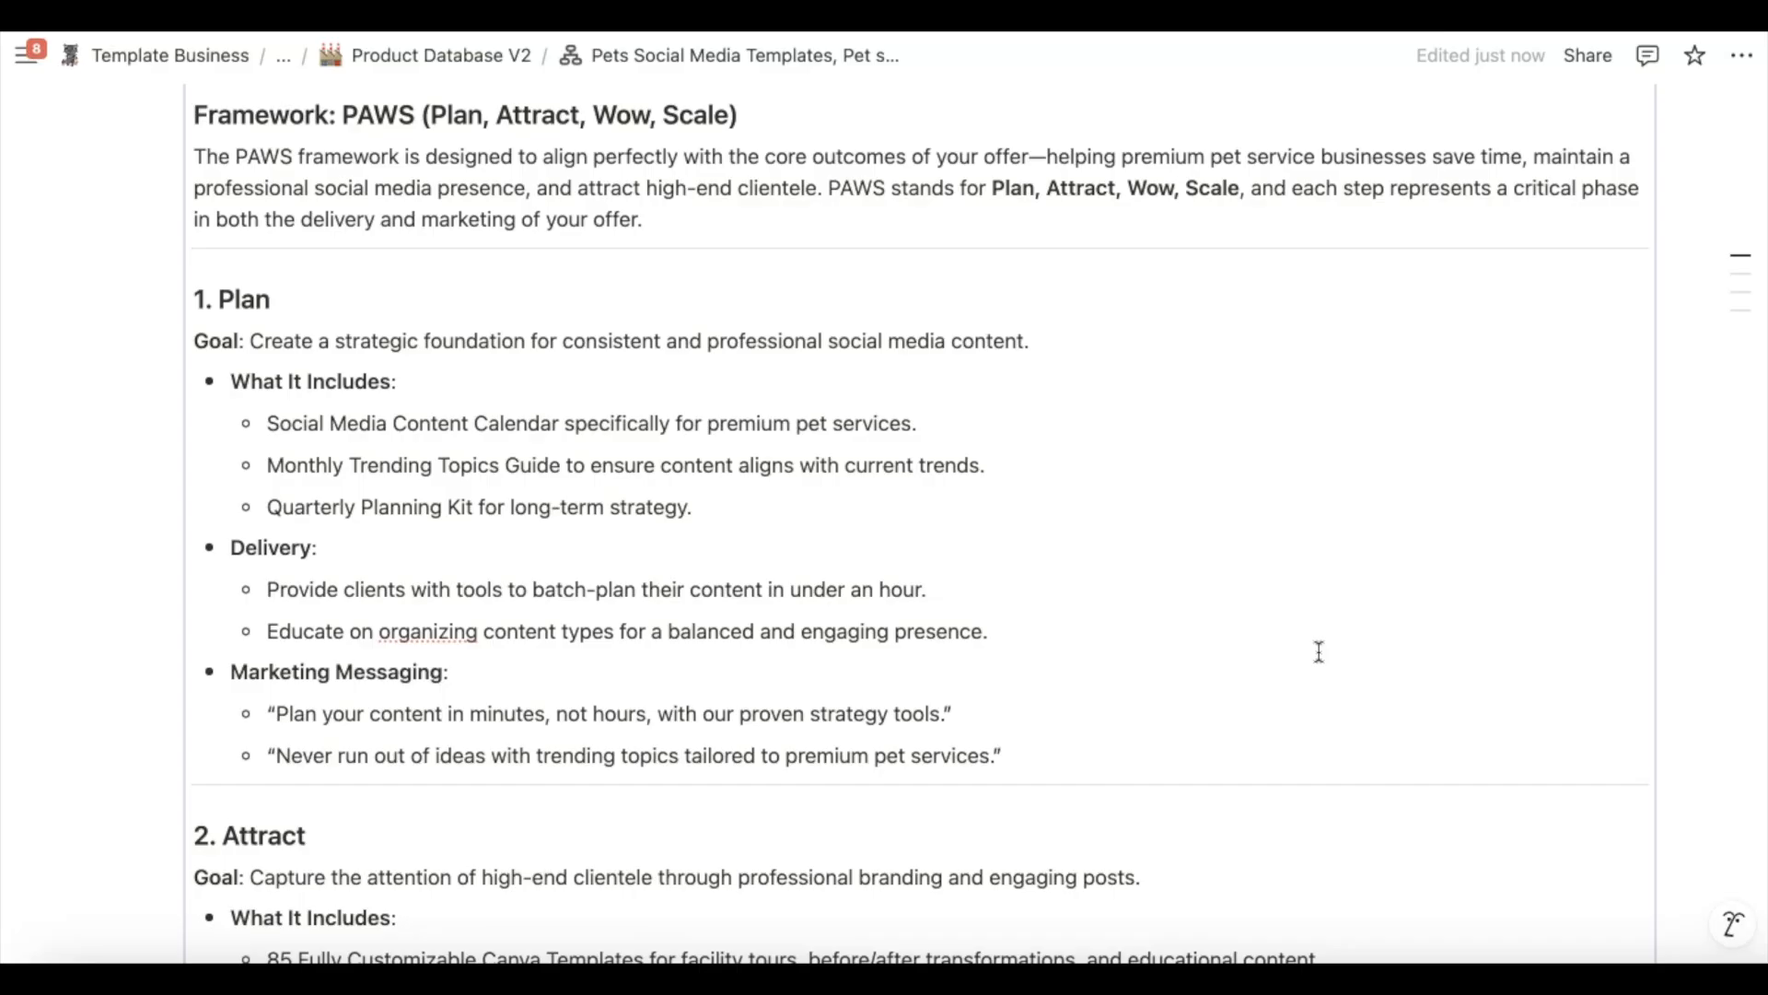
Have AI rewrite the whole generated framework as "a framework to help high end pet groomers to market on Instagram" and accept the rewrite
scroll(1319, 651, "down", 6)
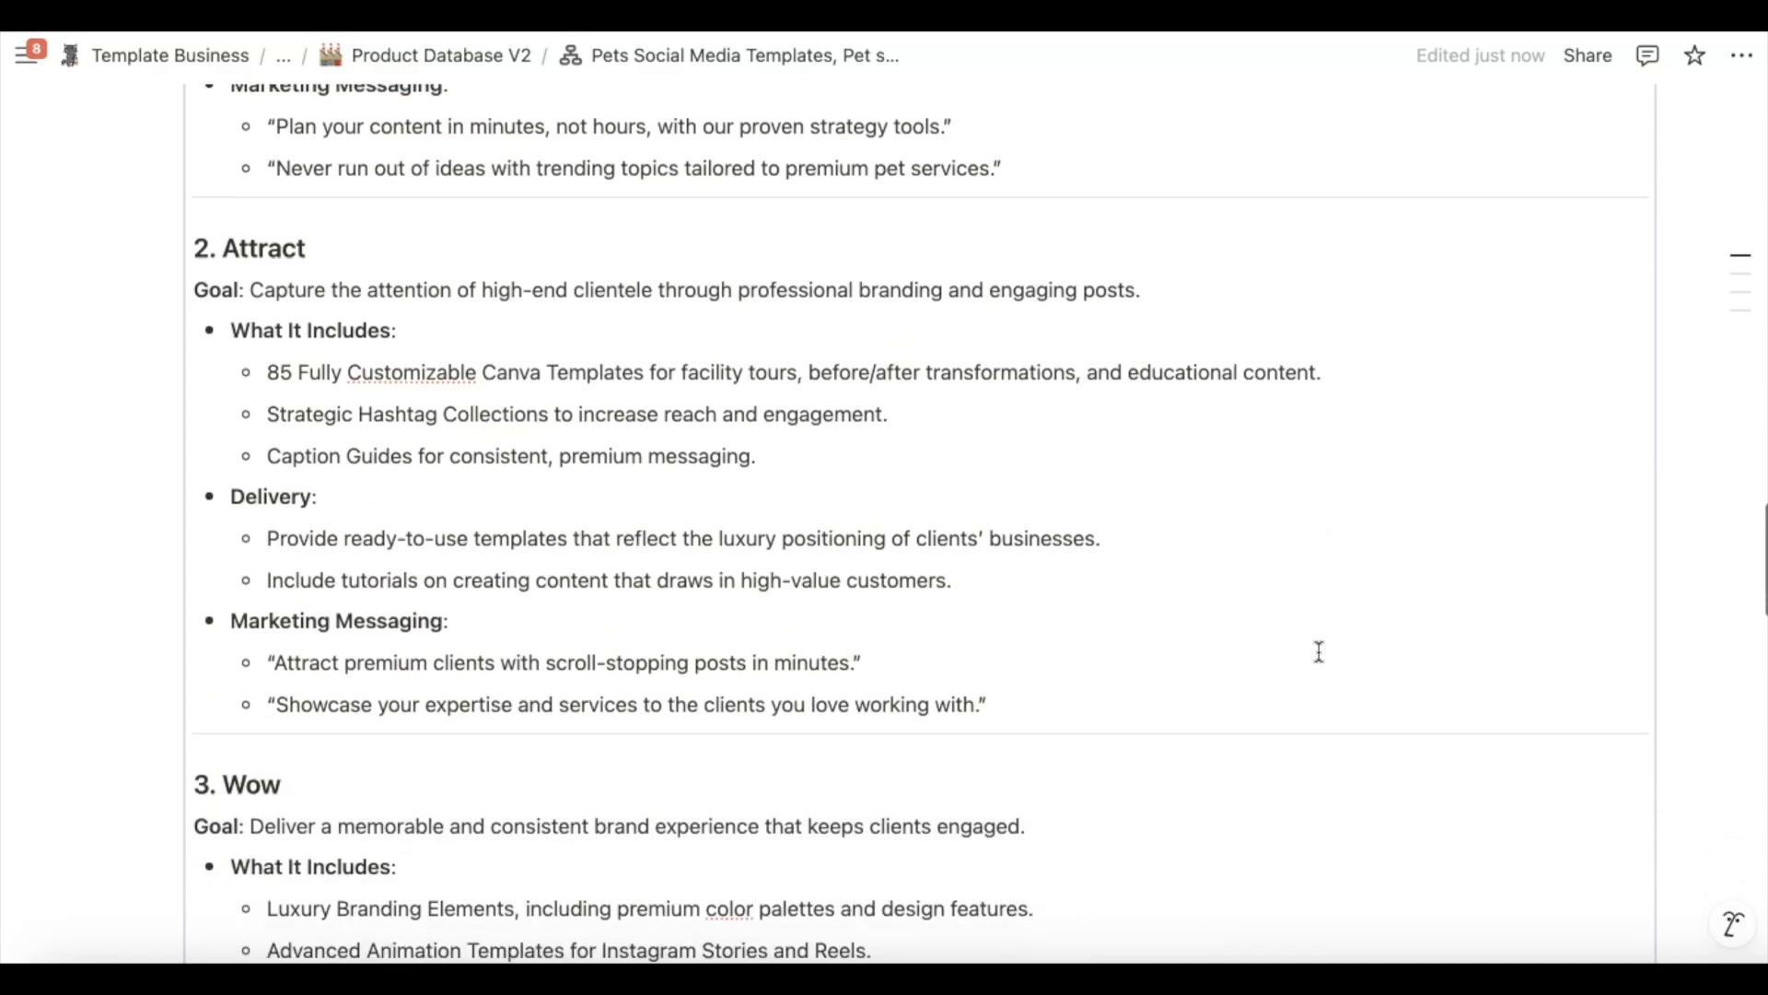
scroll(1319, 651, "down", 5)
scroll(1319, 651, "up", 5)
scroll(1319, 652, "up", 6)
left_click(1093, 534)
scroll(1093, 535, "up", 4)
left_click_drag(199, 432, 743, 779)
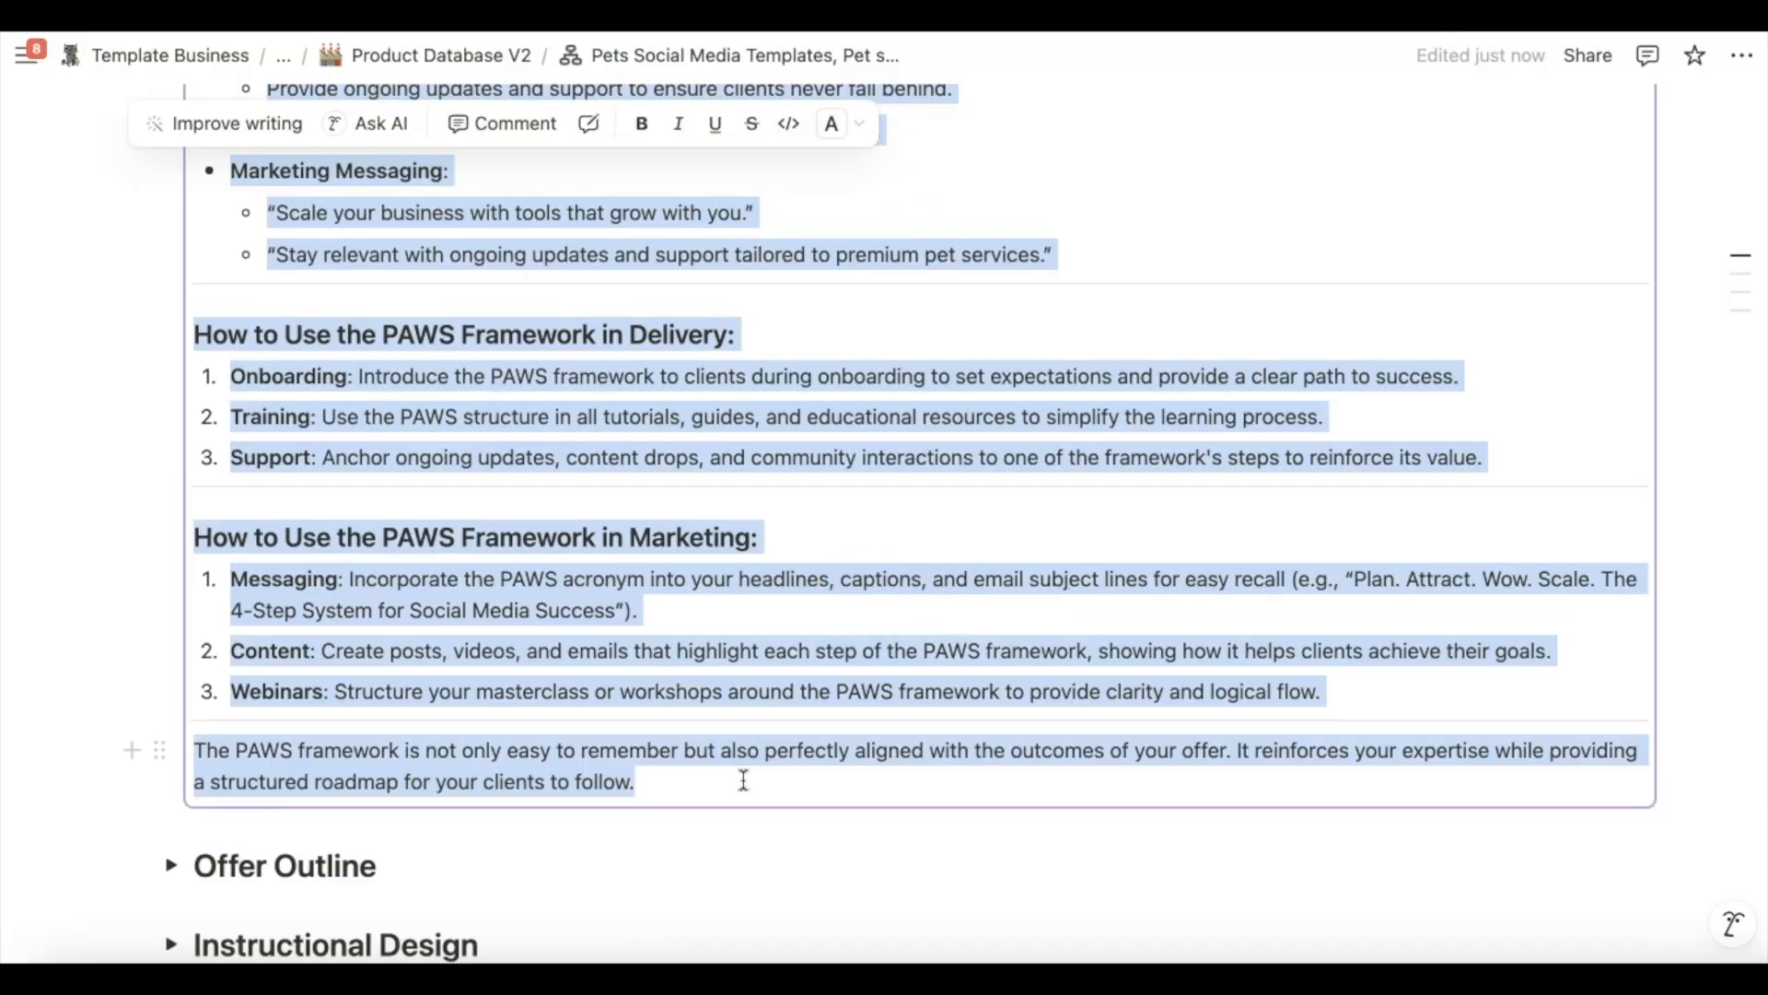
left_click(637, 426)
left_click(385, 127)
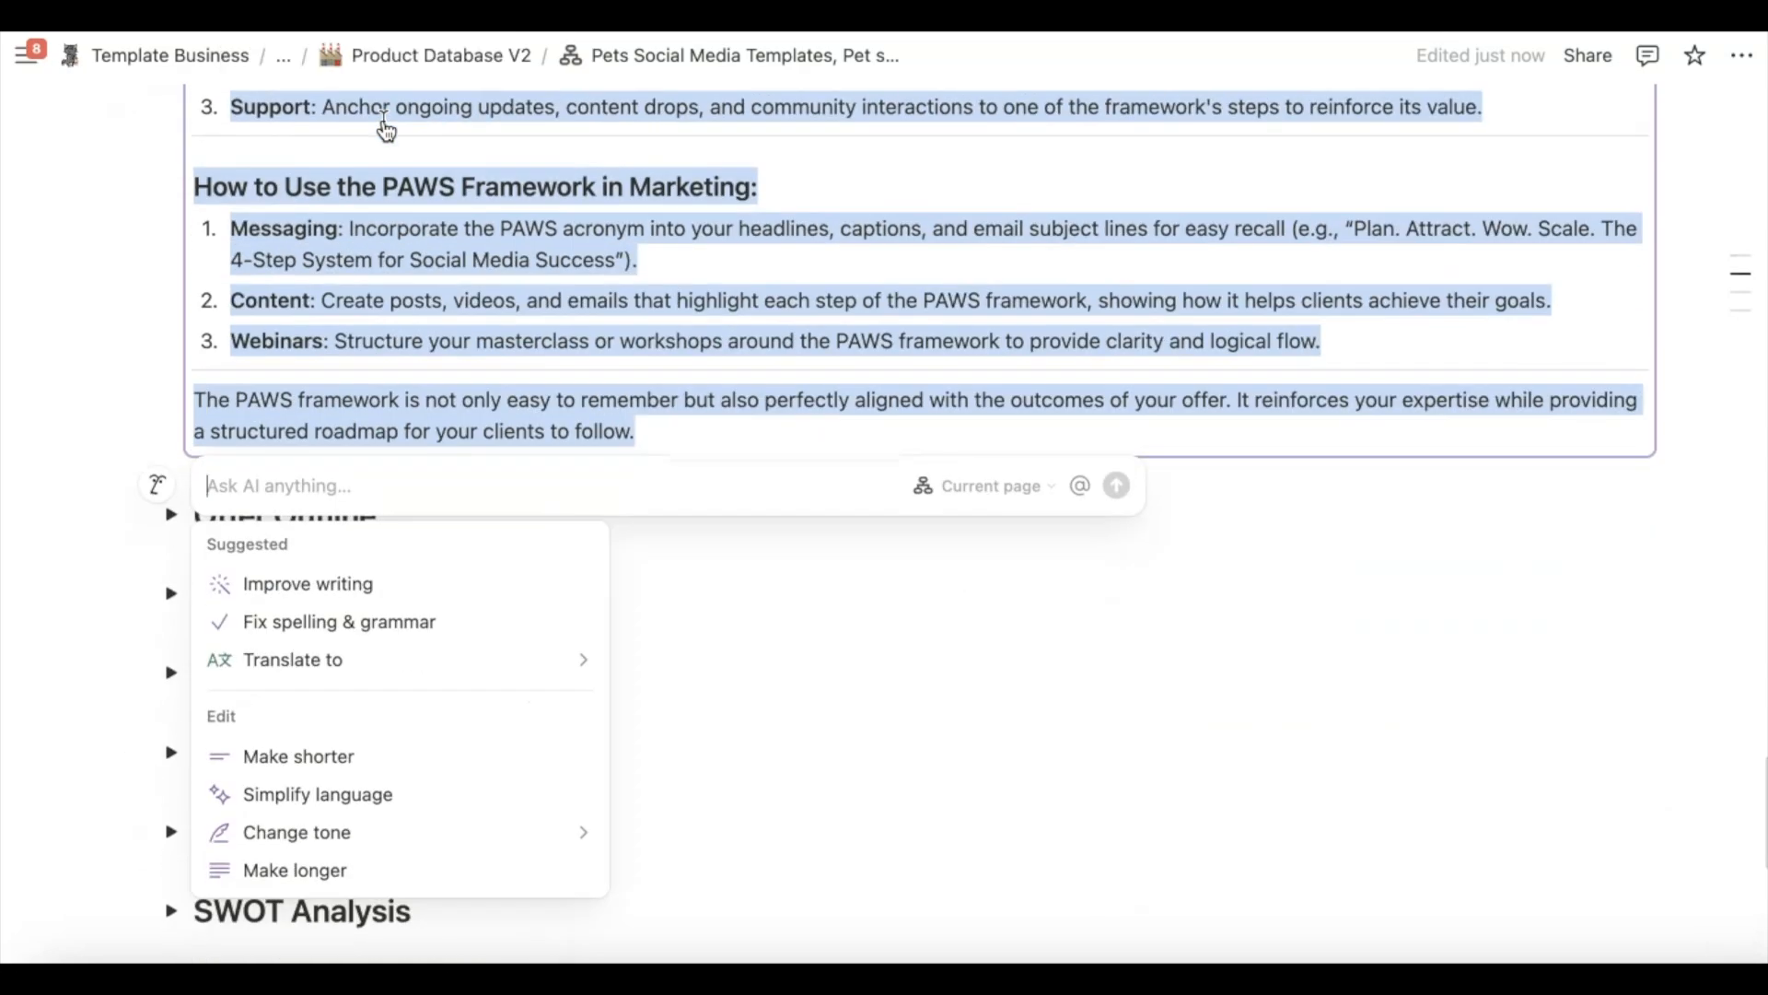
type("T")
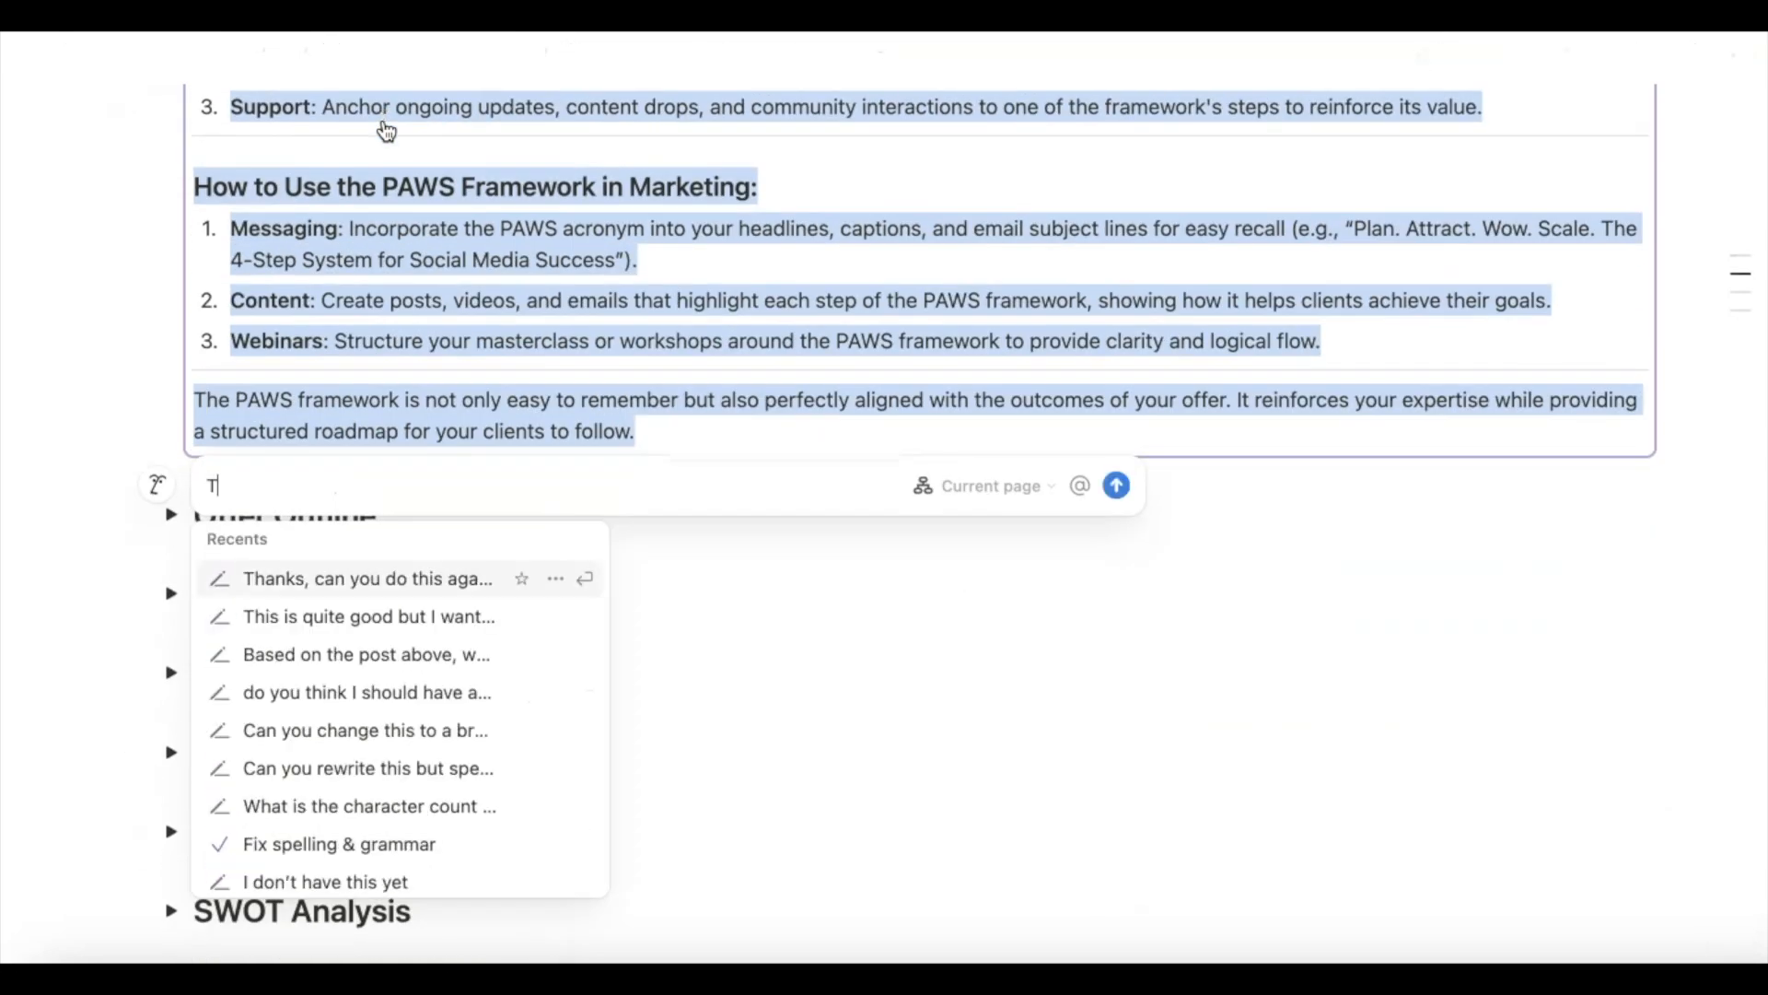
type("his is great")
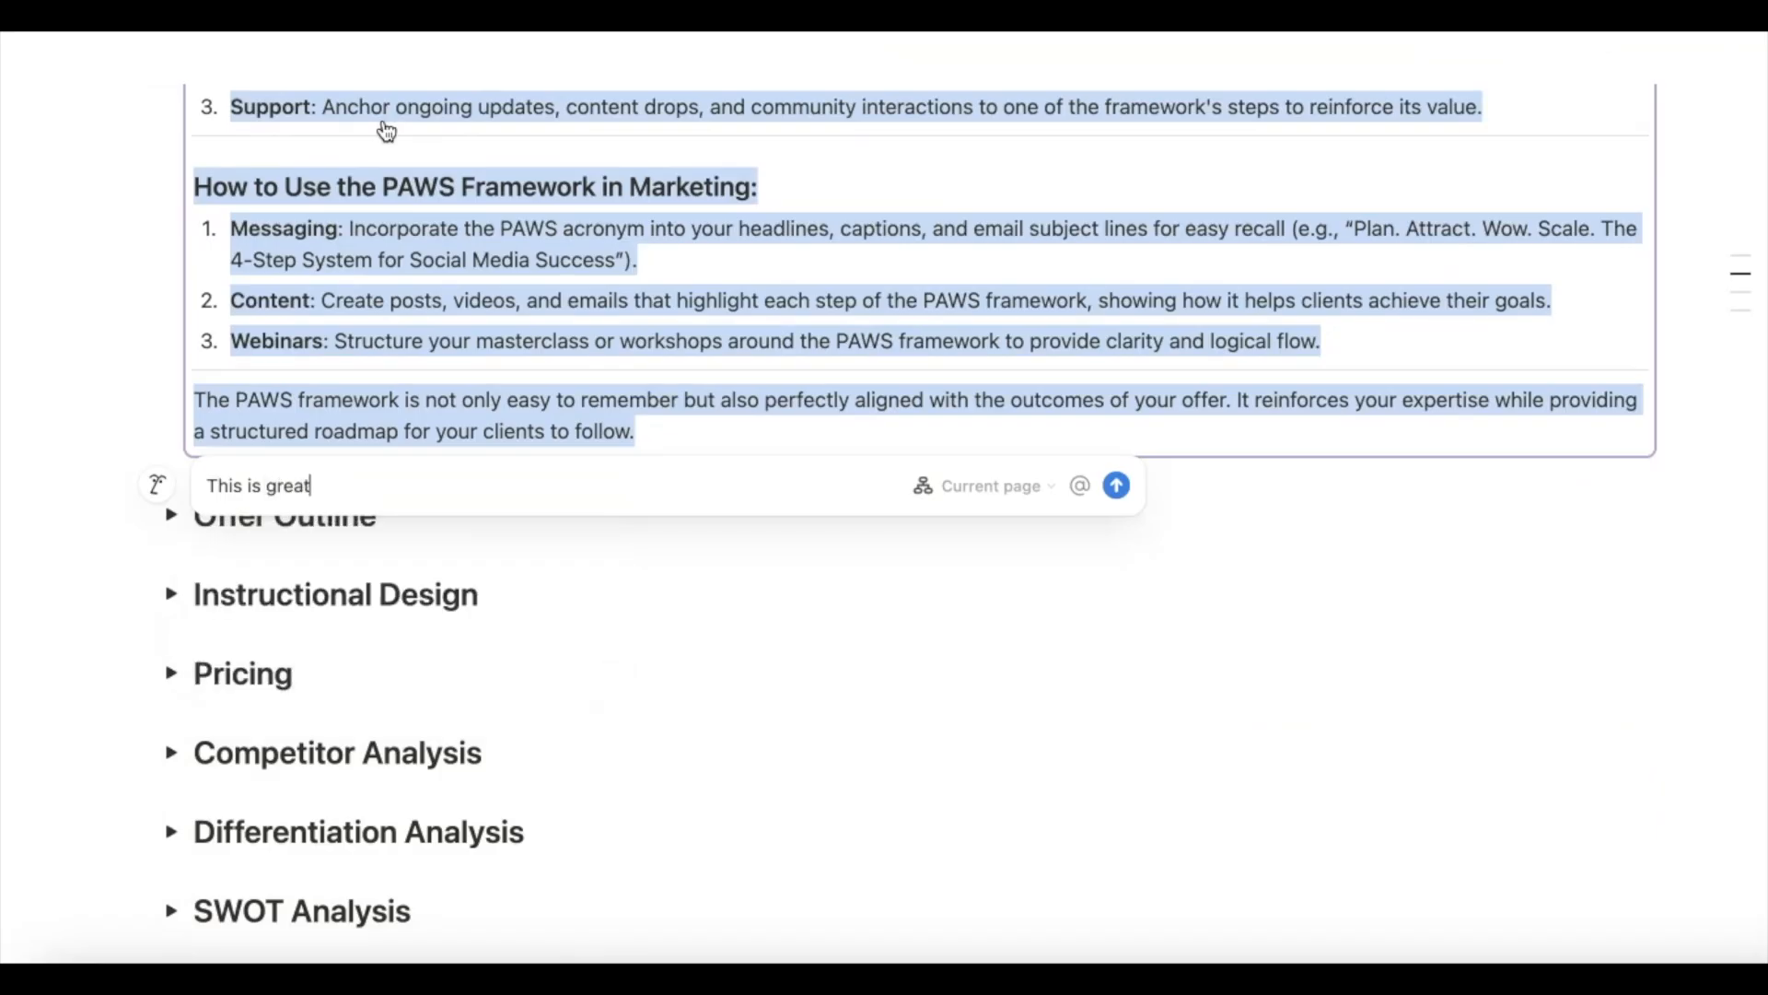
type(" but I'm looking for a")
key("BackSpace")
key("BackSpace")
type("r a framewor")
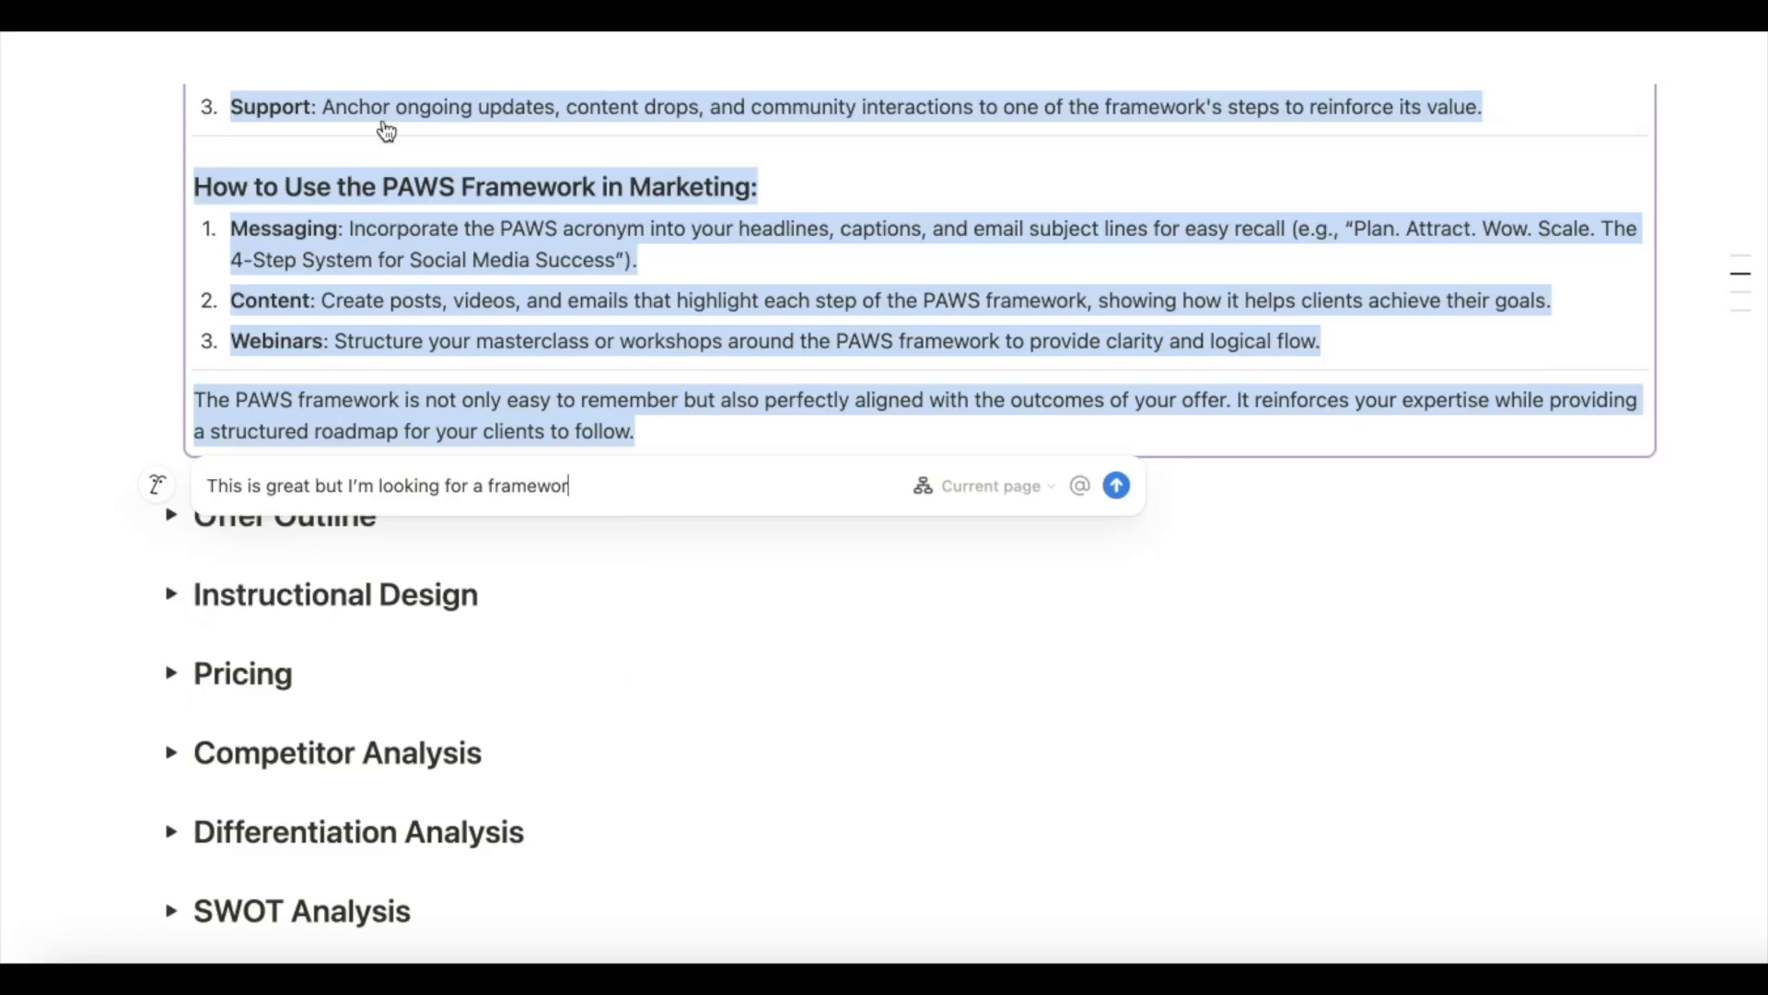
type("k to help high end pe")
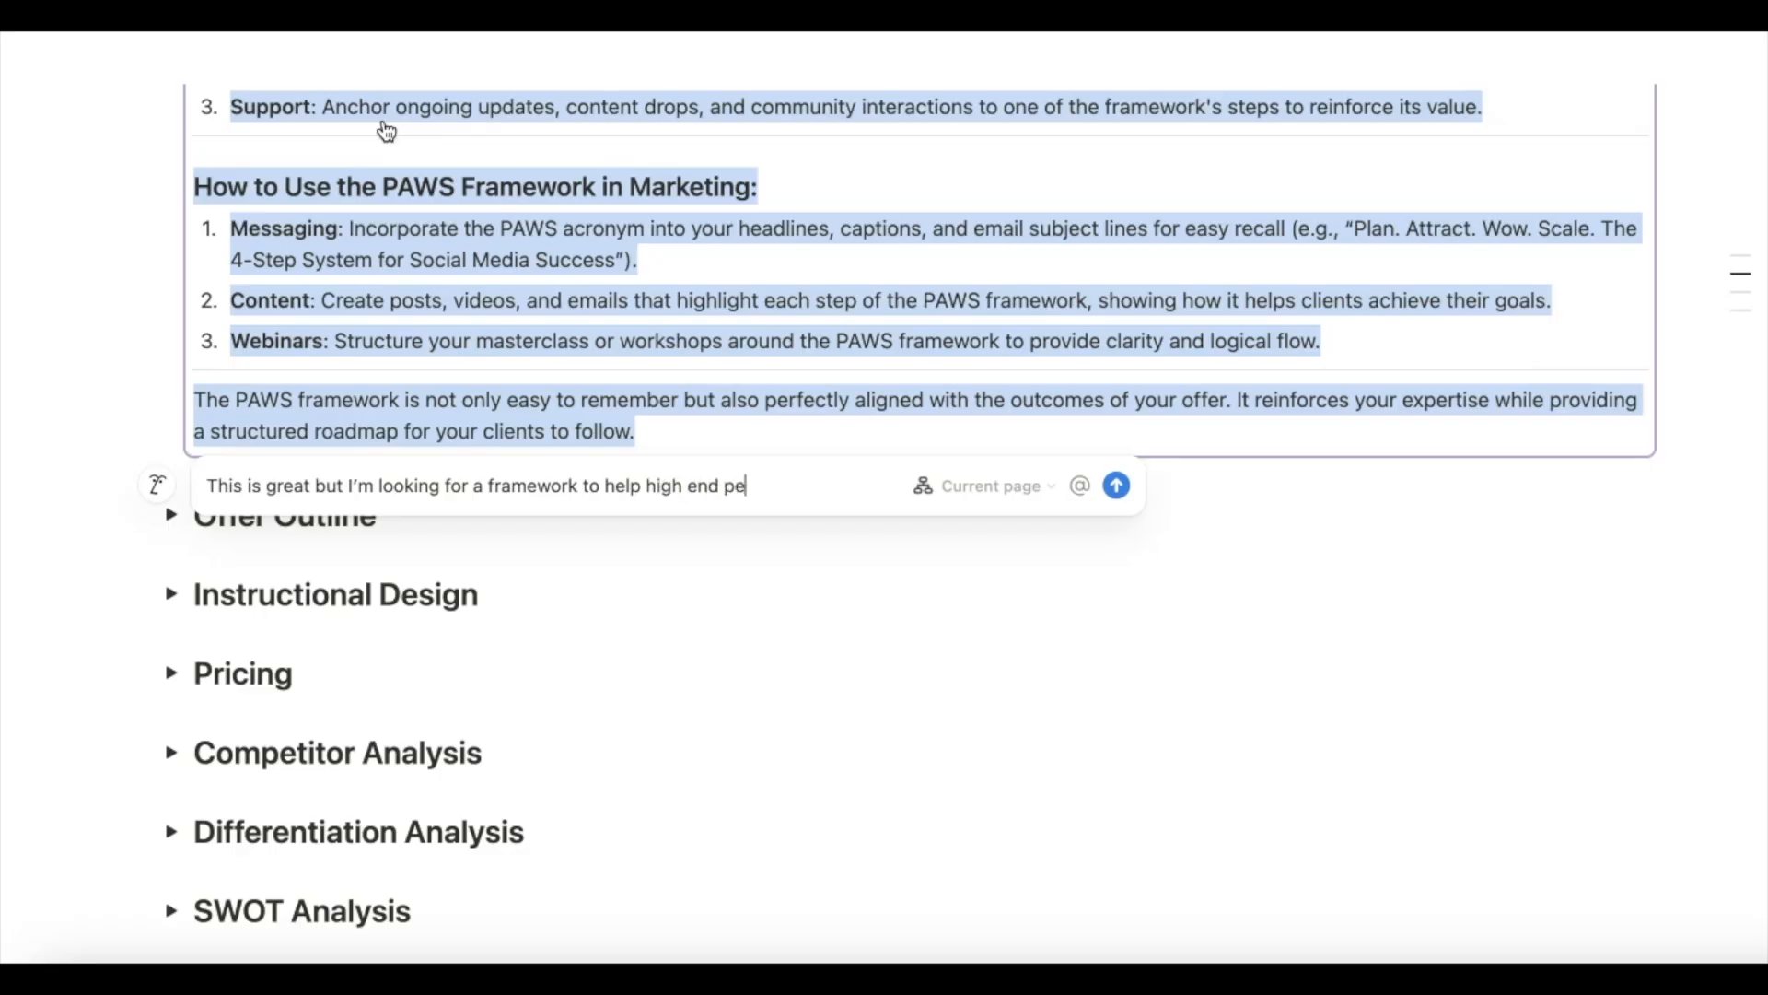
type("t groomers to marke")
type("t on")
key("BackSpace")
key("BackSpace")
key("BackSpace")
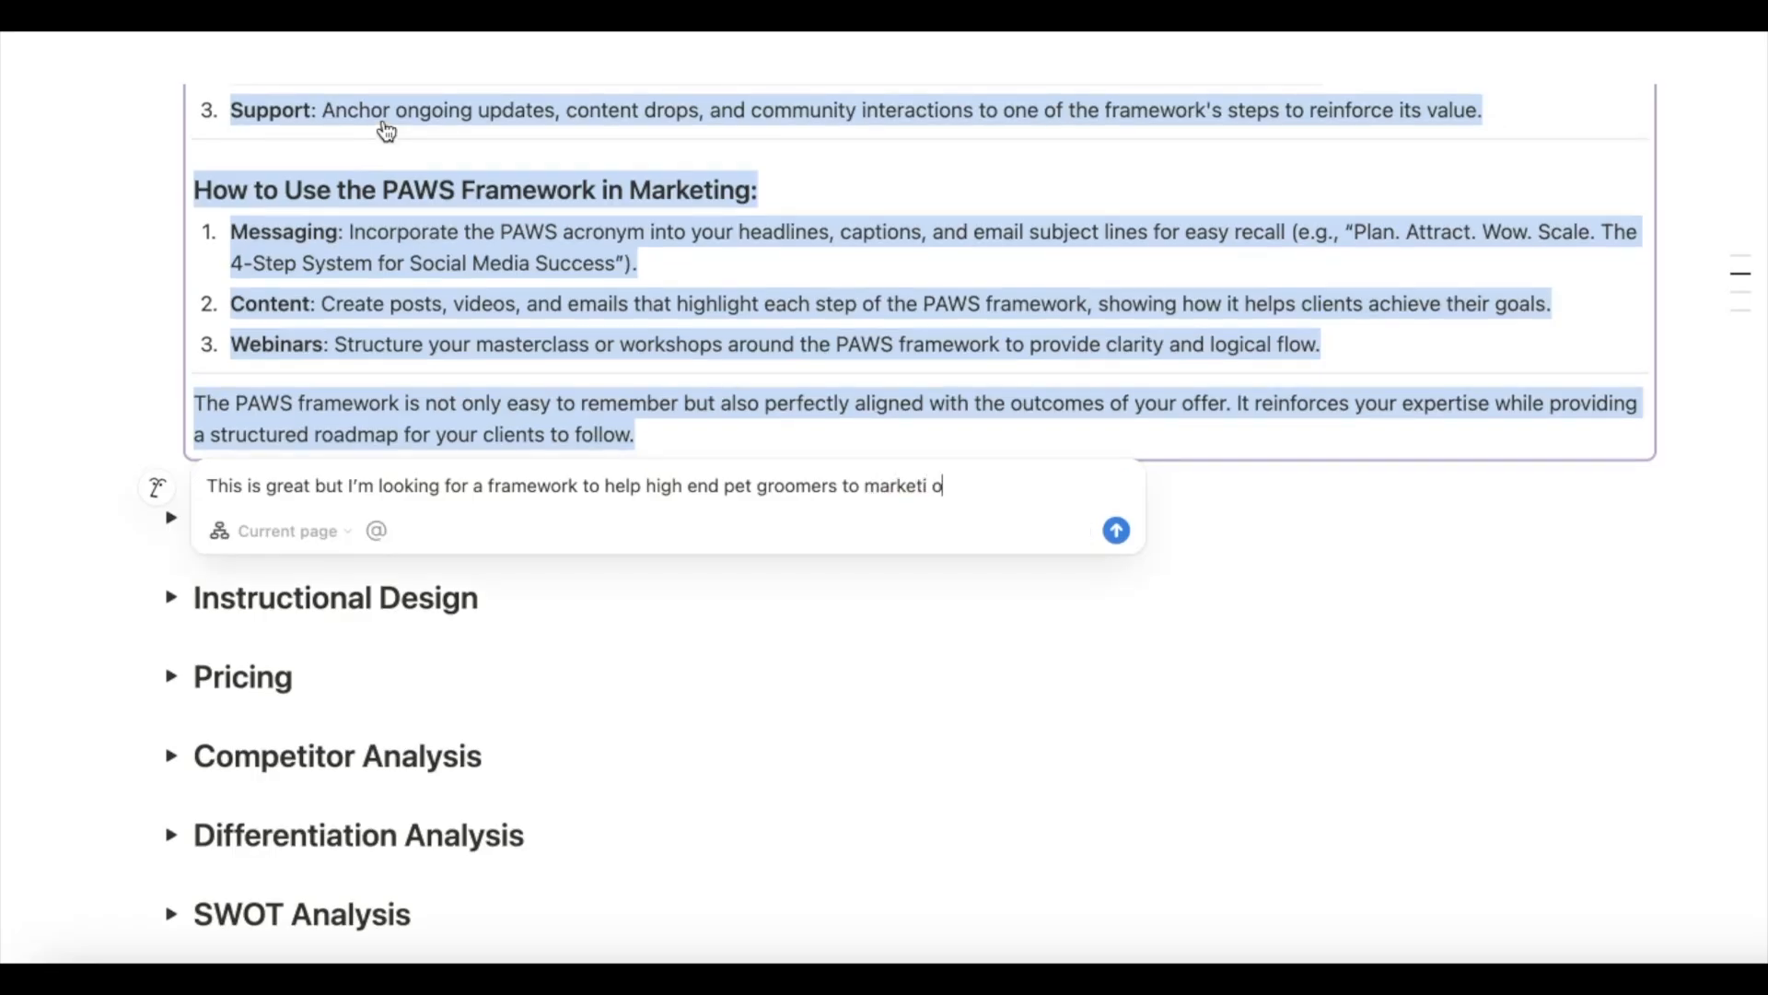
type("on Instagram")
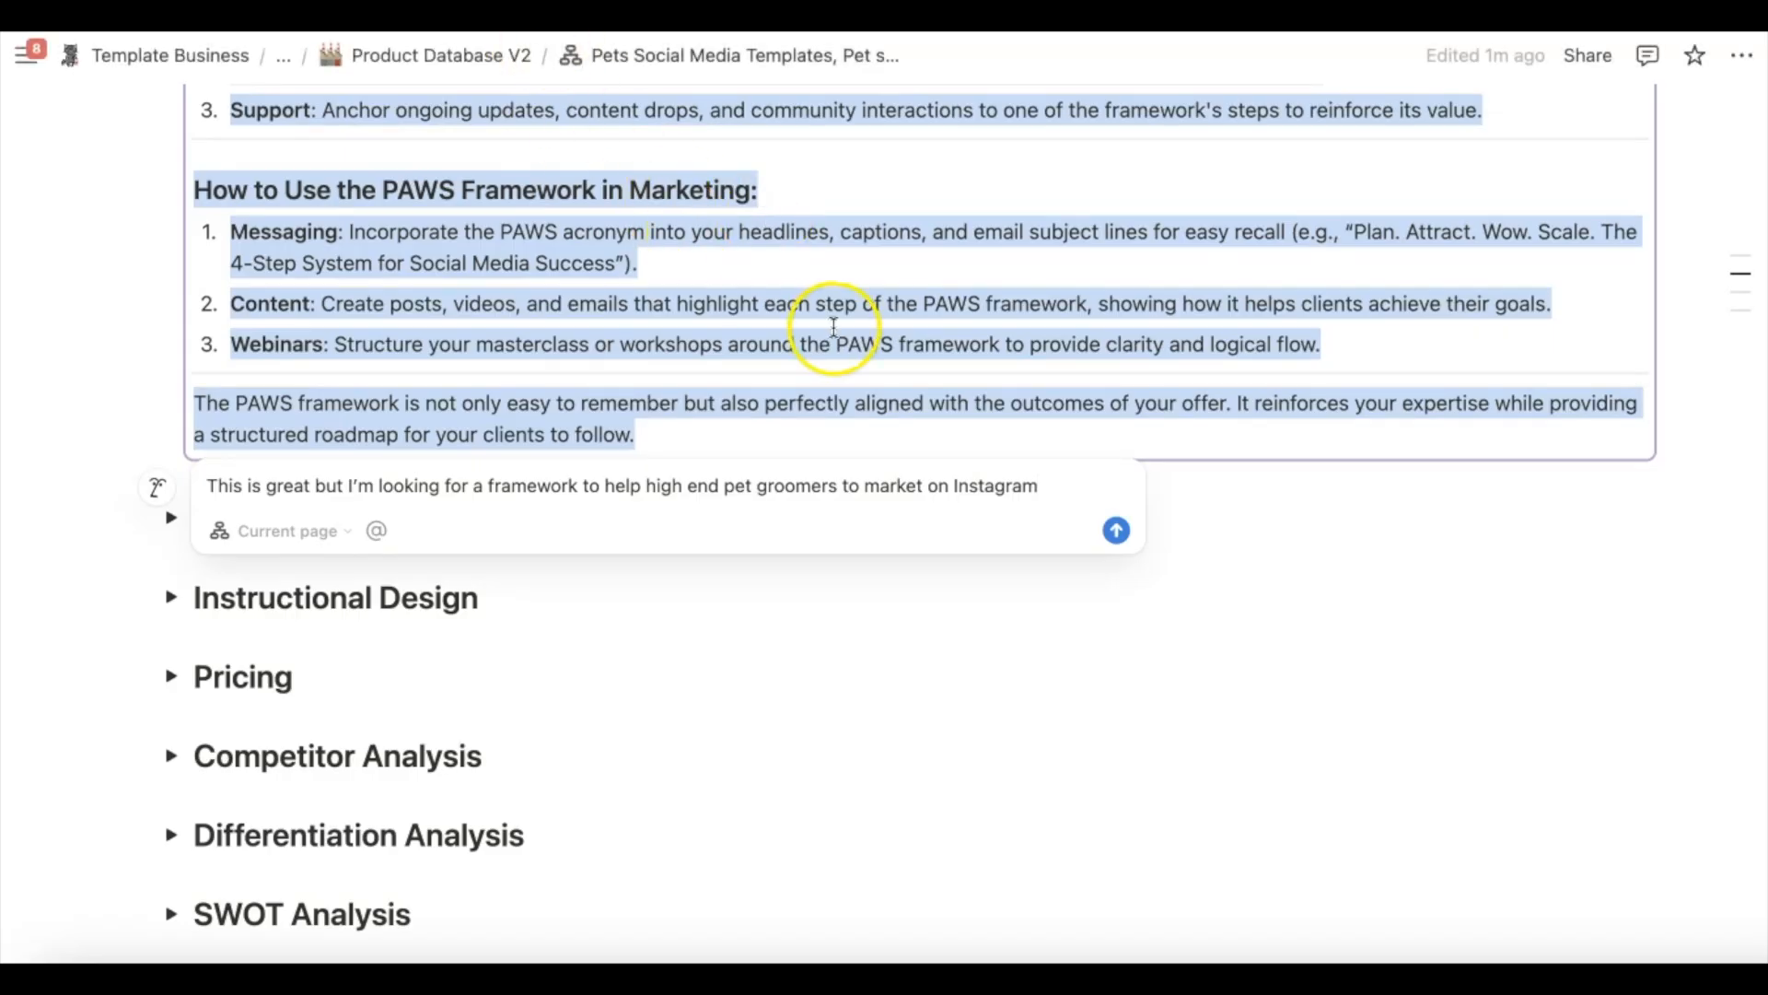
left_click(1117, 534)
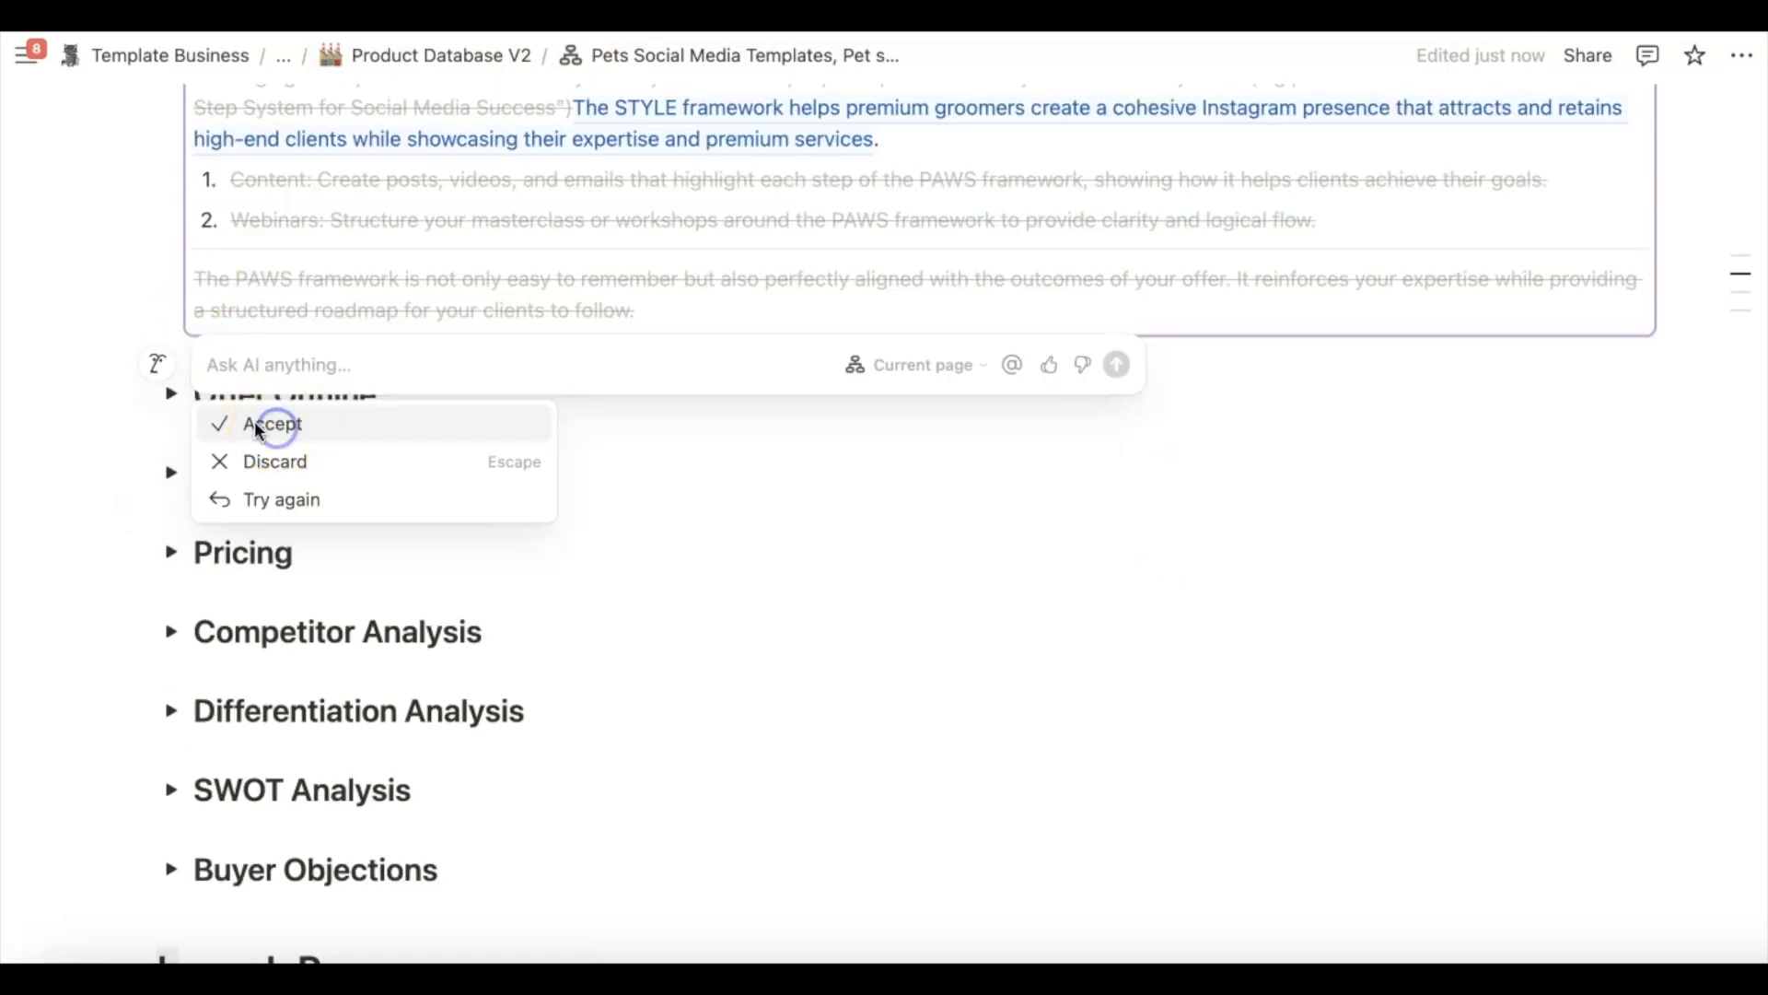
left_click(224, 424)
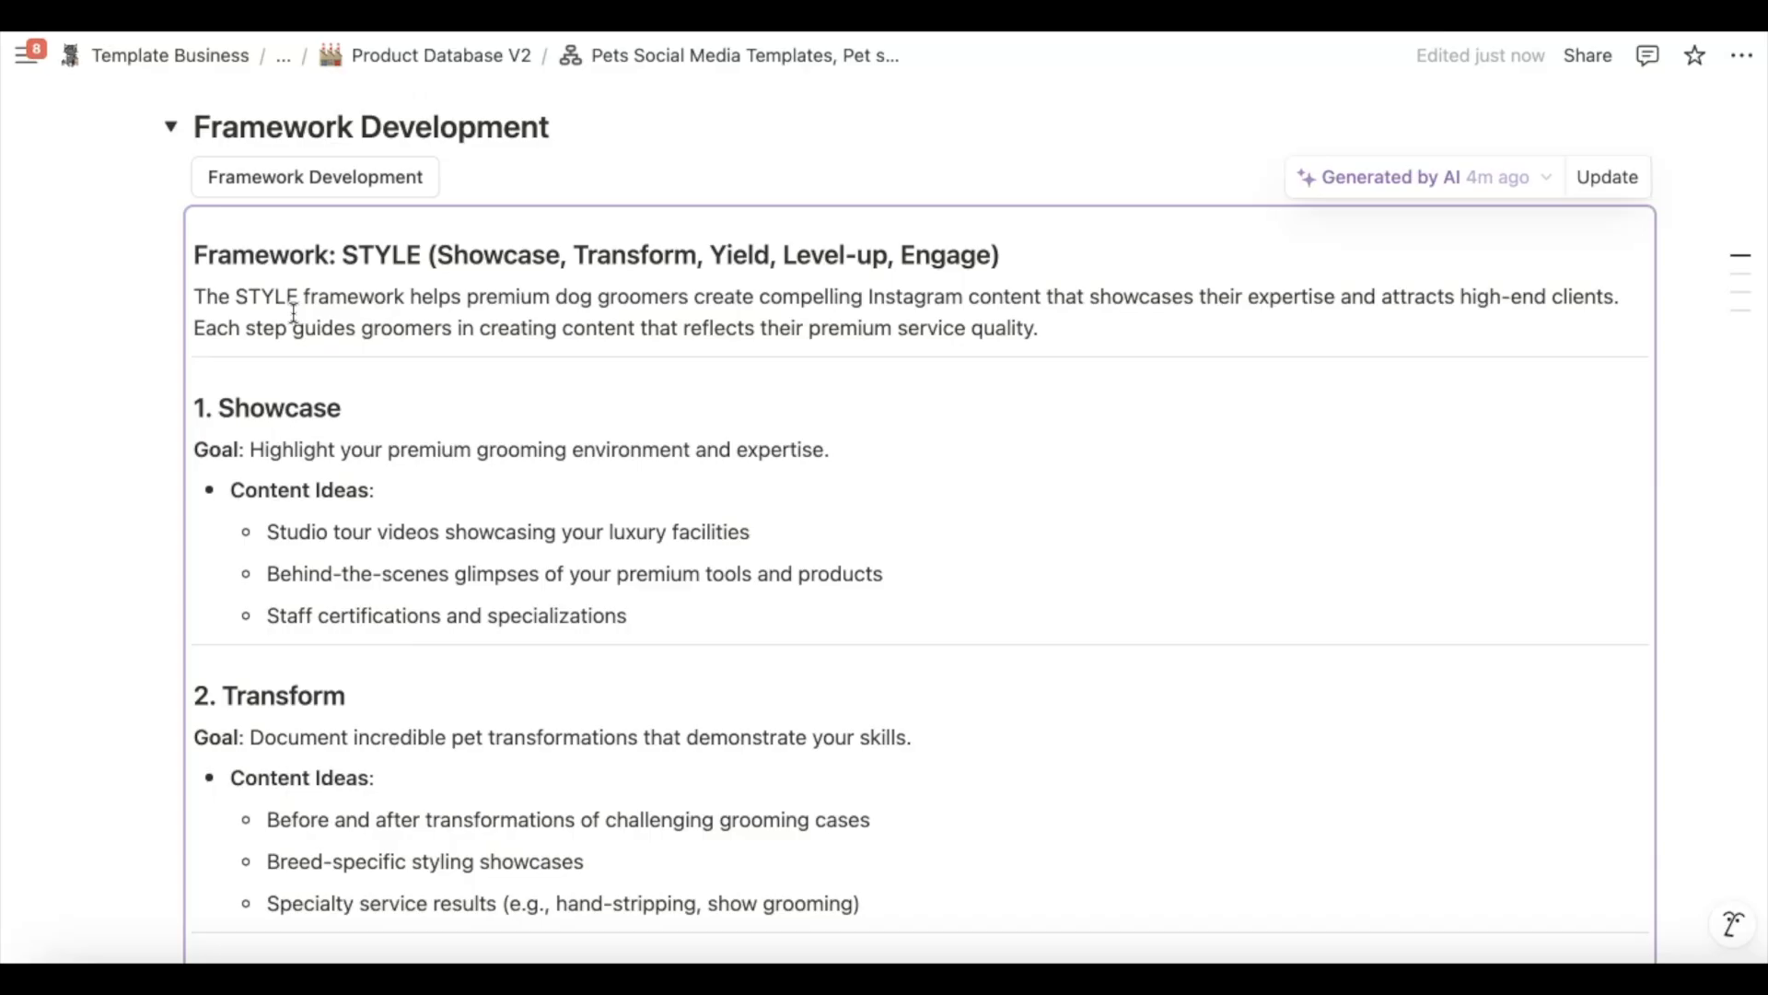
Have AI revise the entire STYLE framework with the request "This is much better but can you make it more dog related?"
scroll(293, 313, "down", 2)
scroll(213, 356, "up", 5)
scroll(213, 354, "down", 2)
left_click_drag(191, 286, 574, 633)
left_click(389, 124)
type("This is")
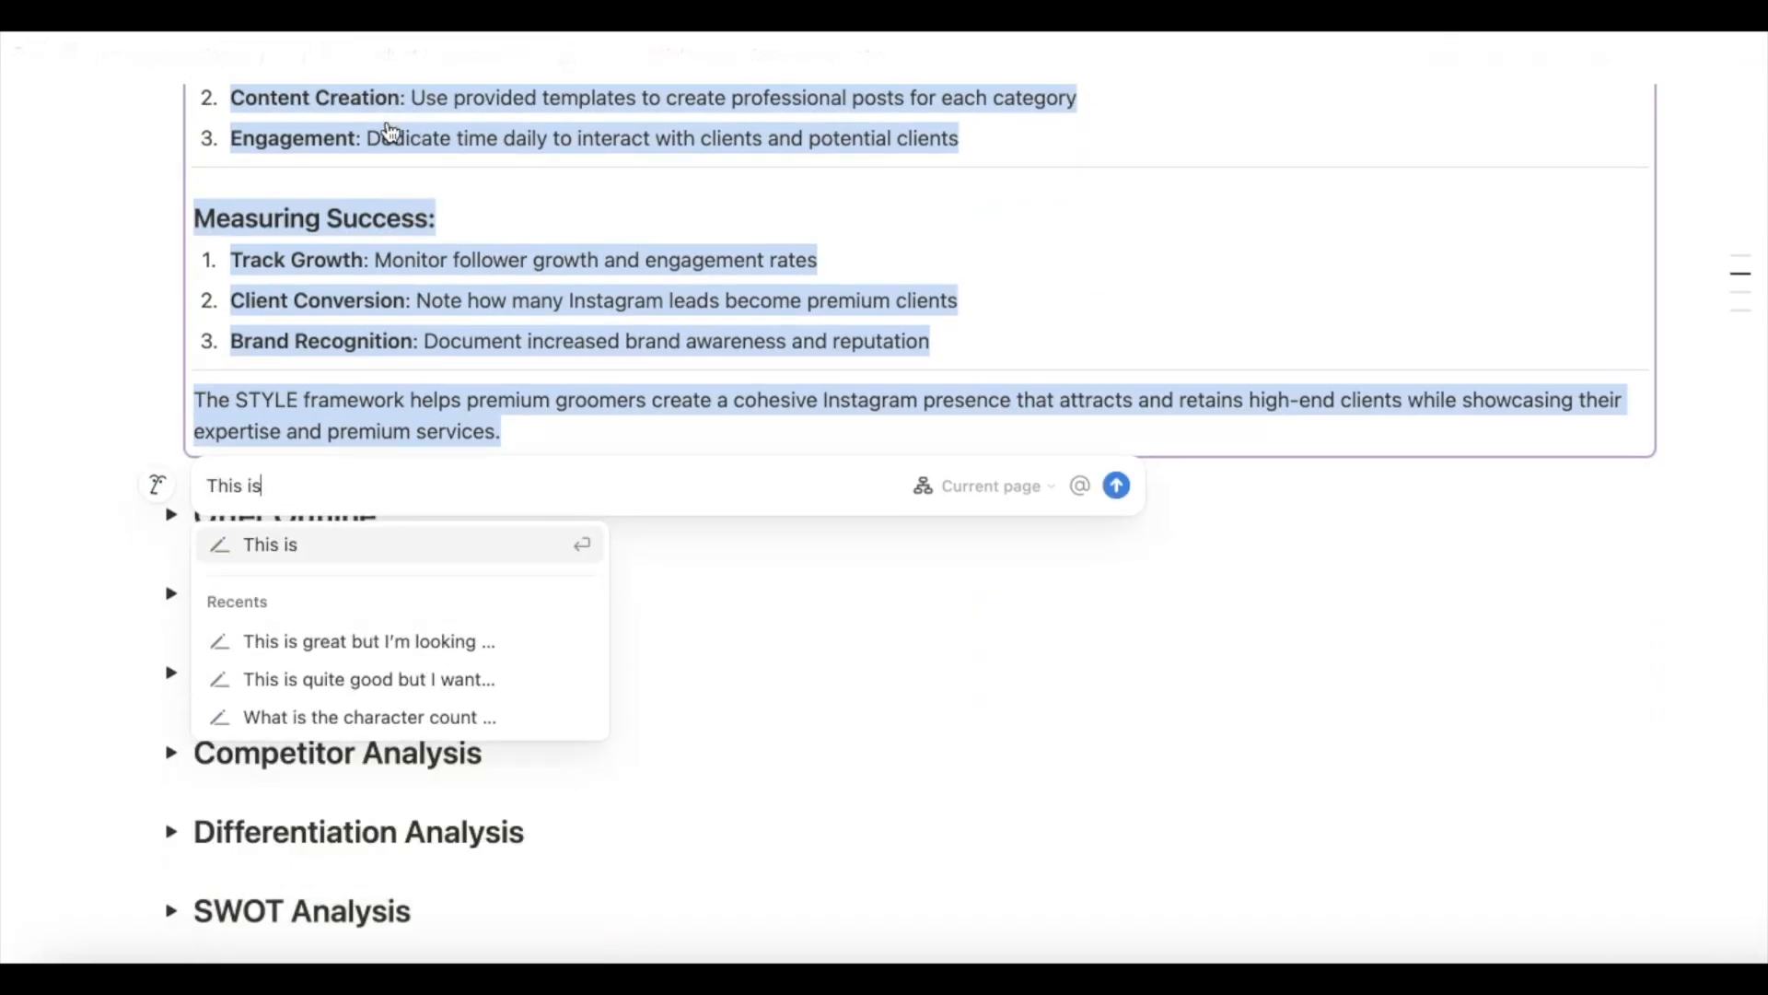
type(" much better b")
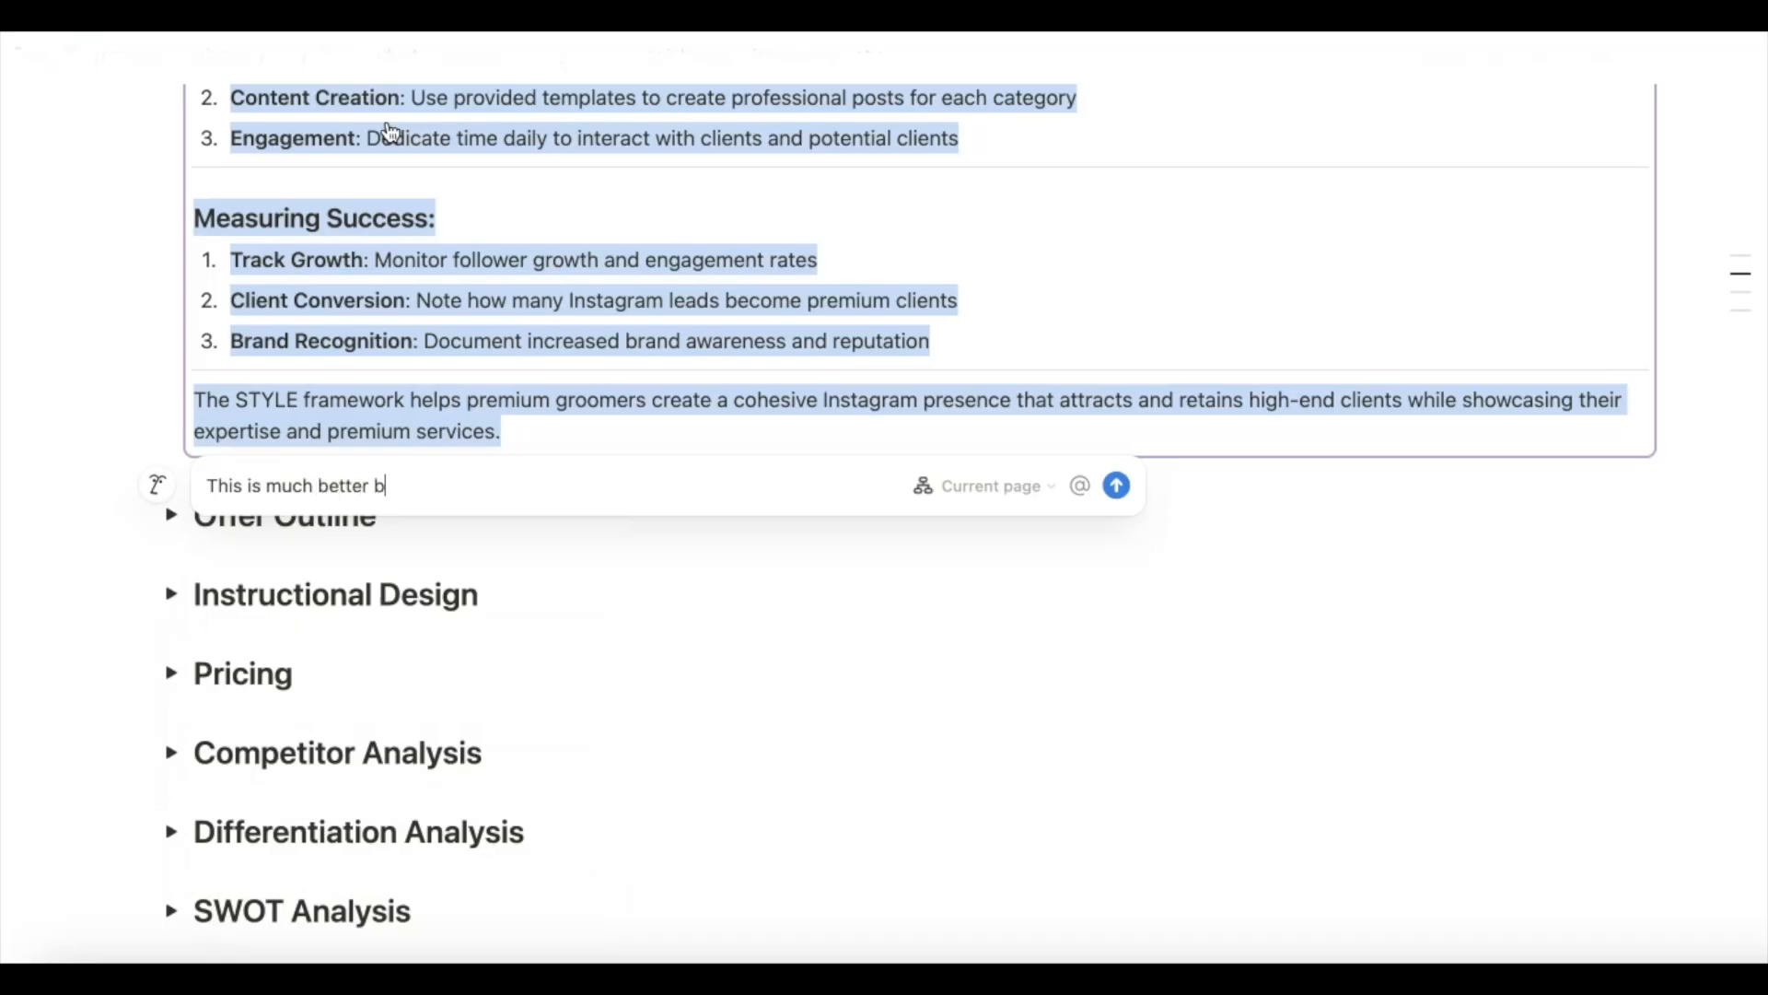
type("ut can you make it more dog re")
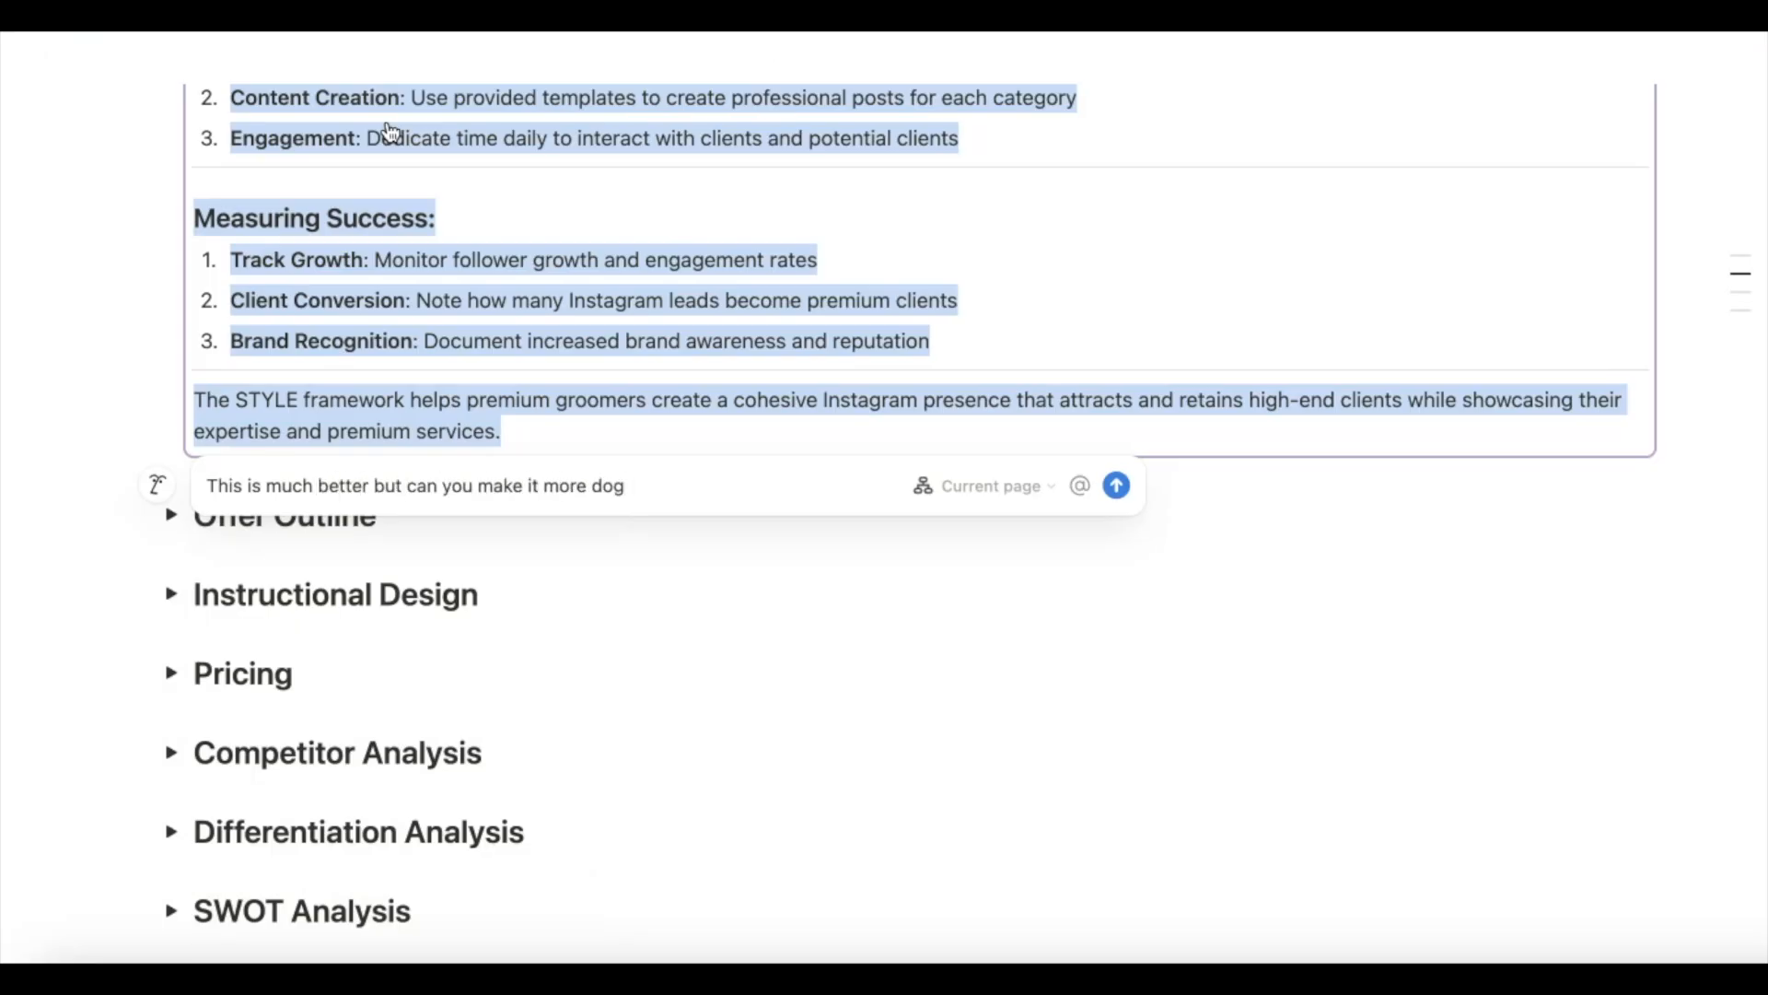
type("lated?")
left_click(1120, 488)
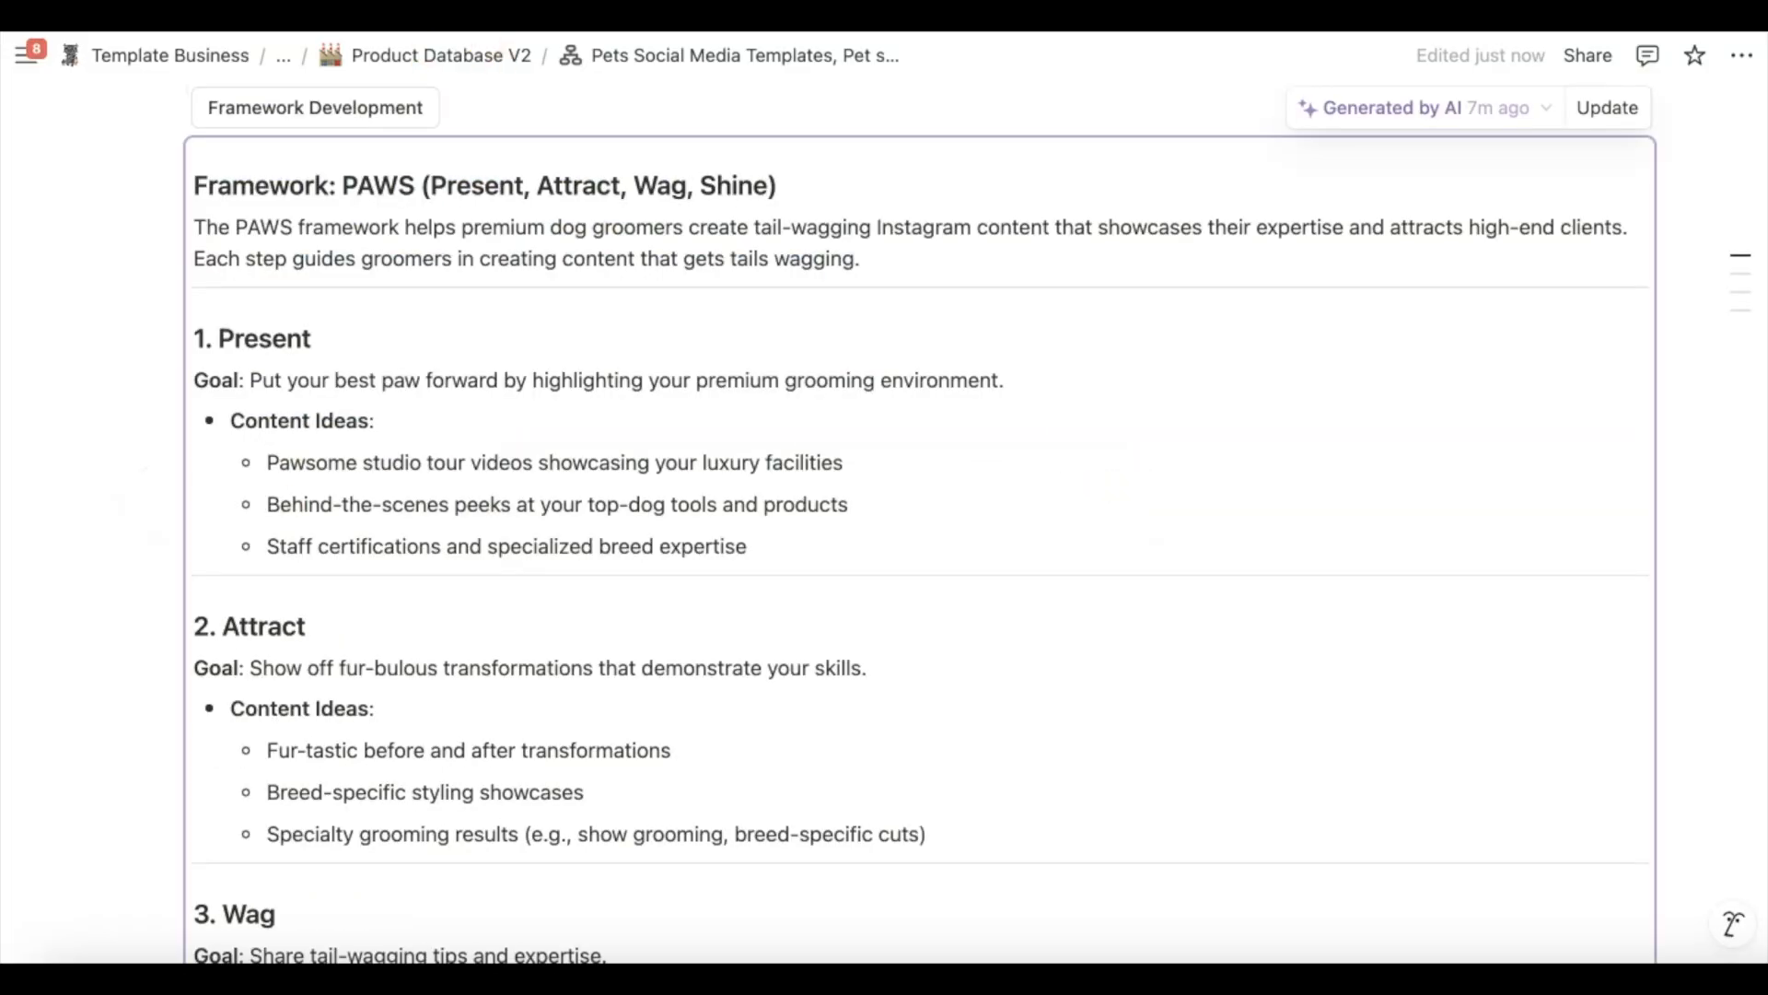
Read through the goals and content ideas of the framework's Present, Attract, Wag and Shine steps
scroll(150, 261, "down", 1)
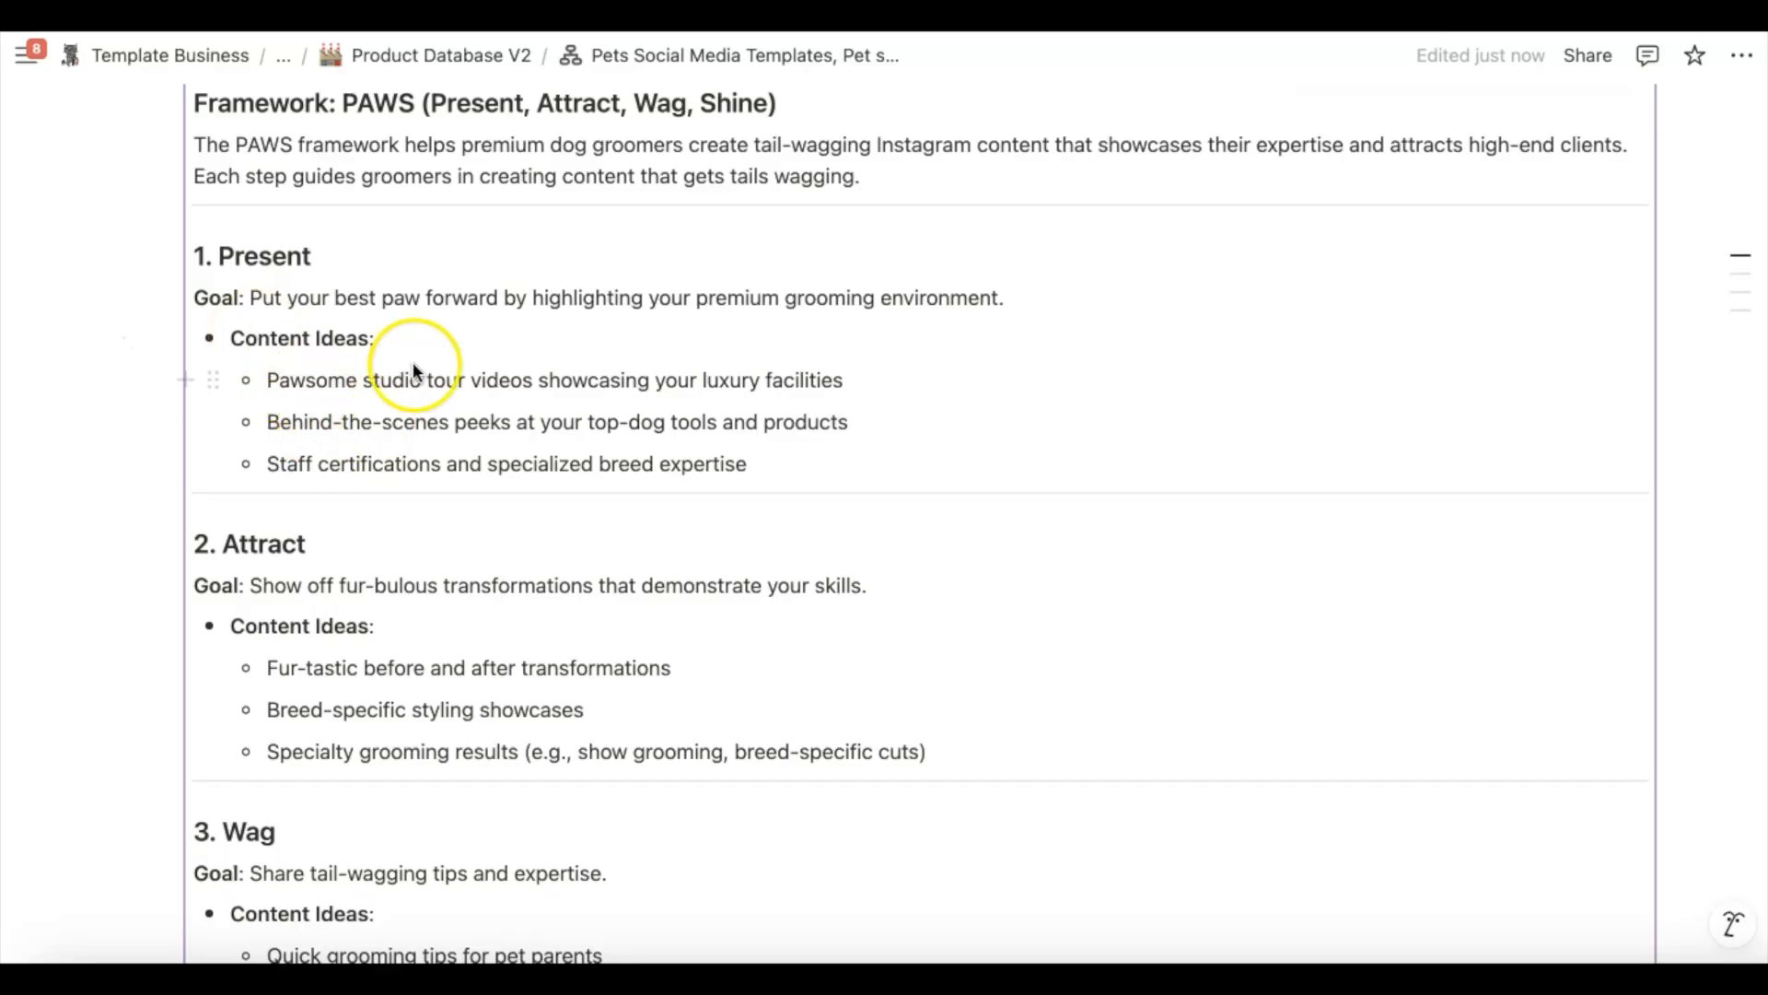
scroll(284, 387, "down", 1)
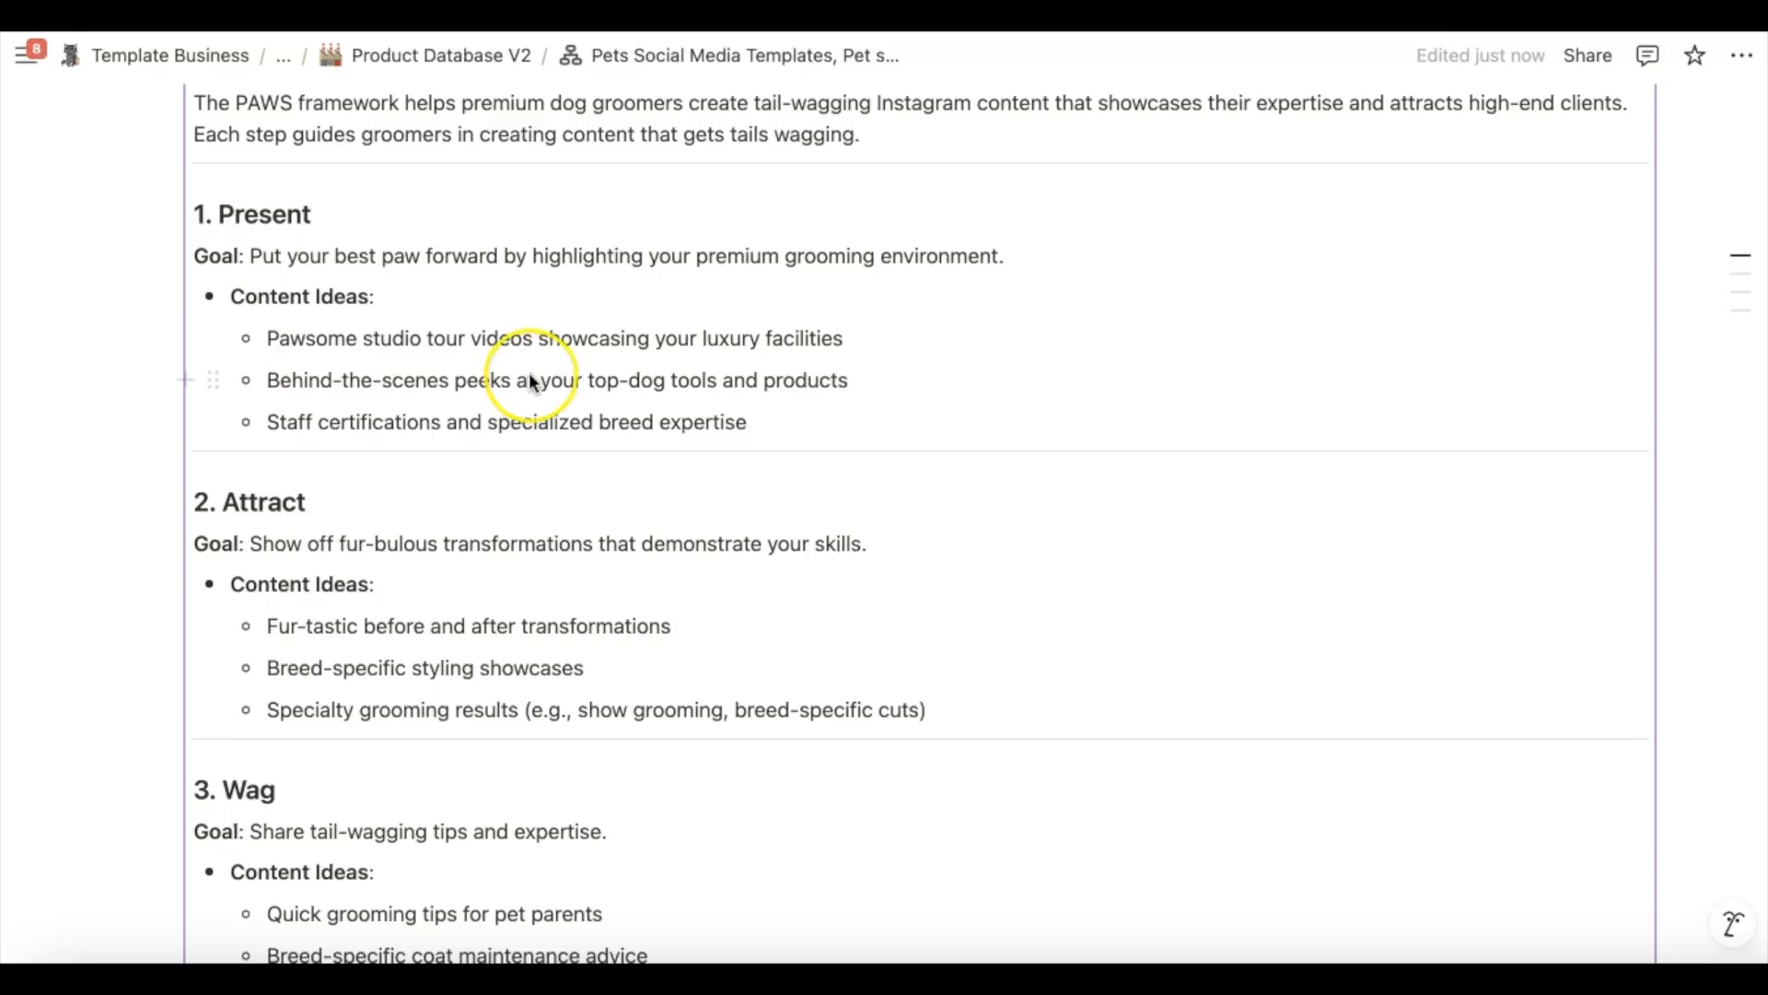
scroll(529, 372, "down", 2)
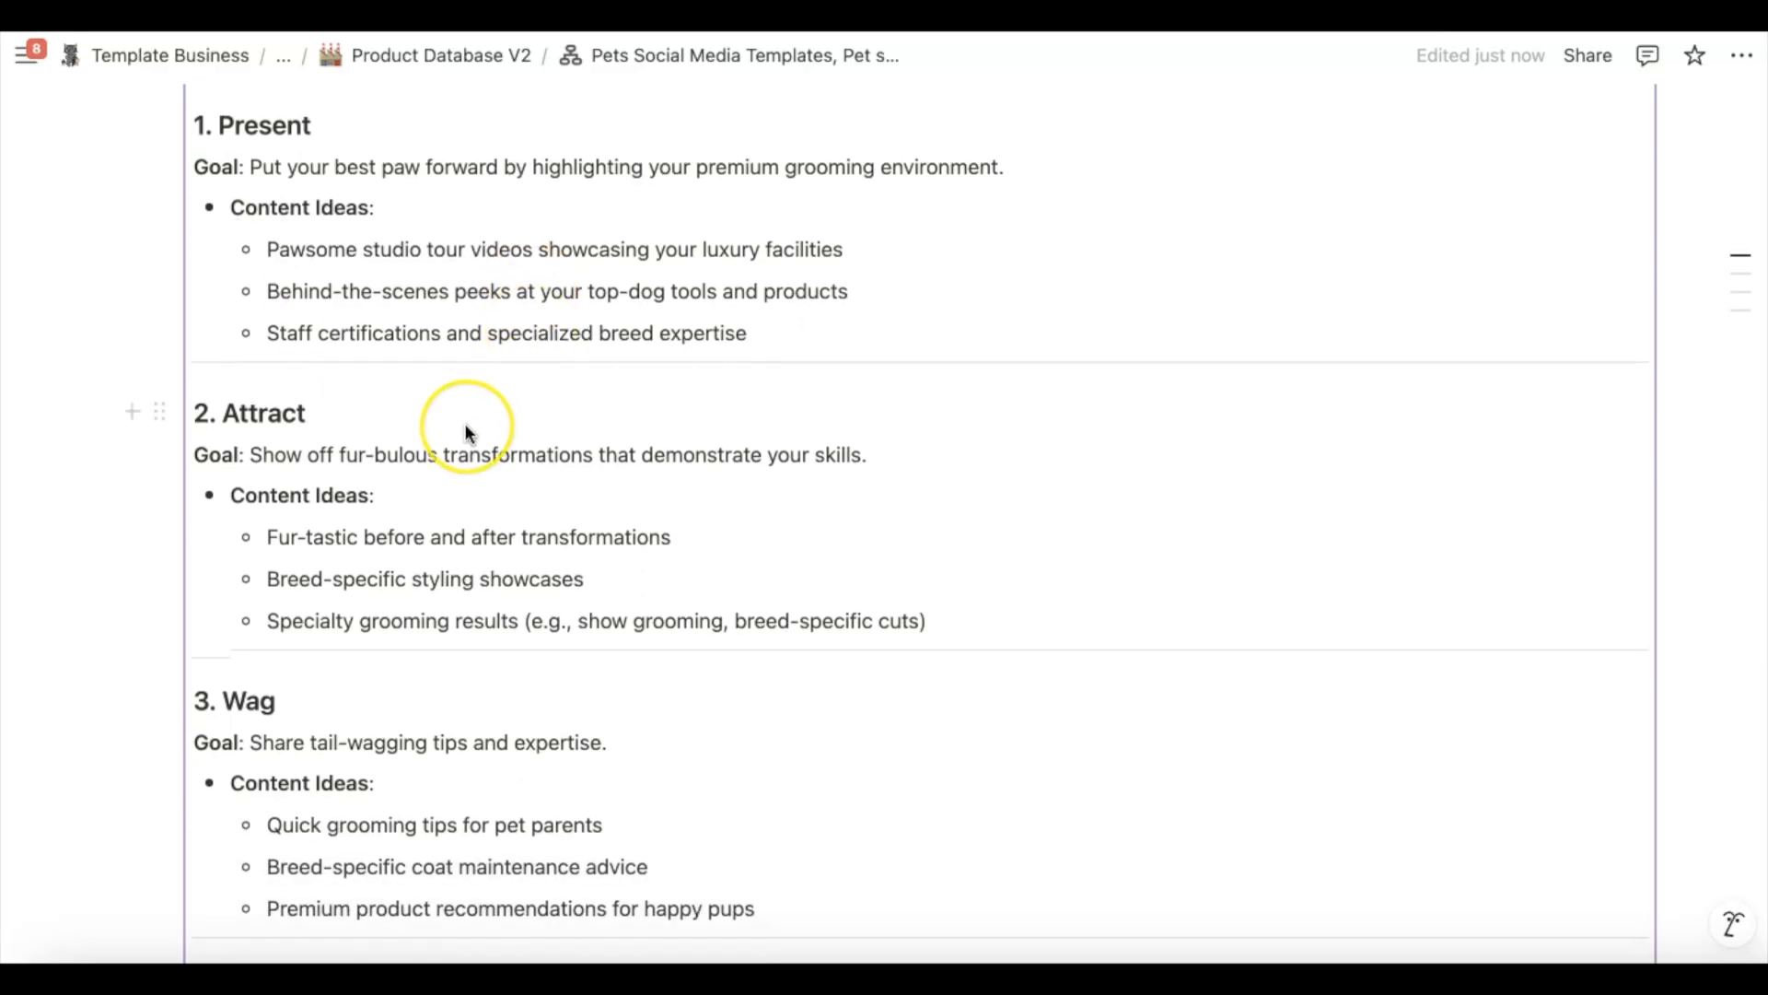
scroll(466, 426, "down", 1)
scroll(466, 427, "down", 3)
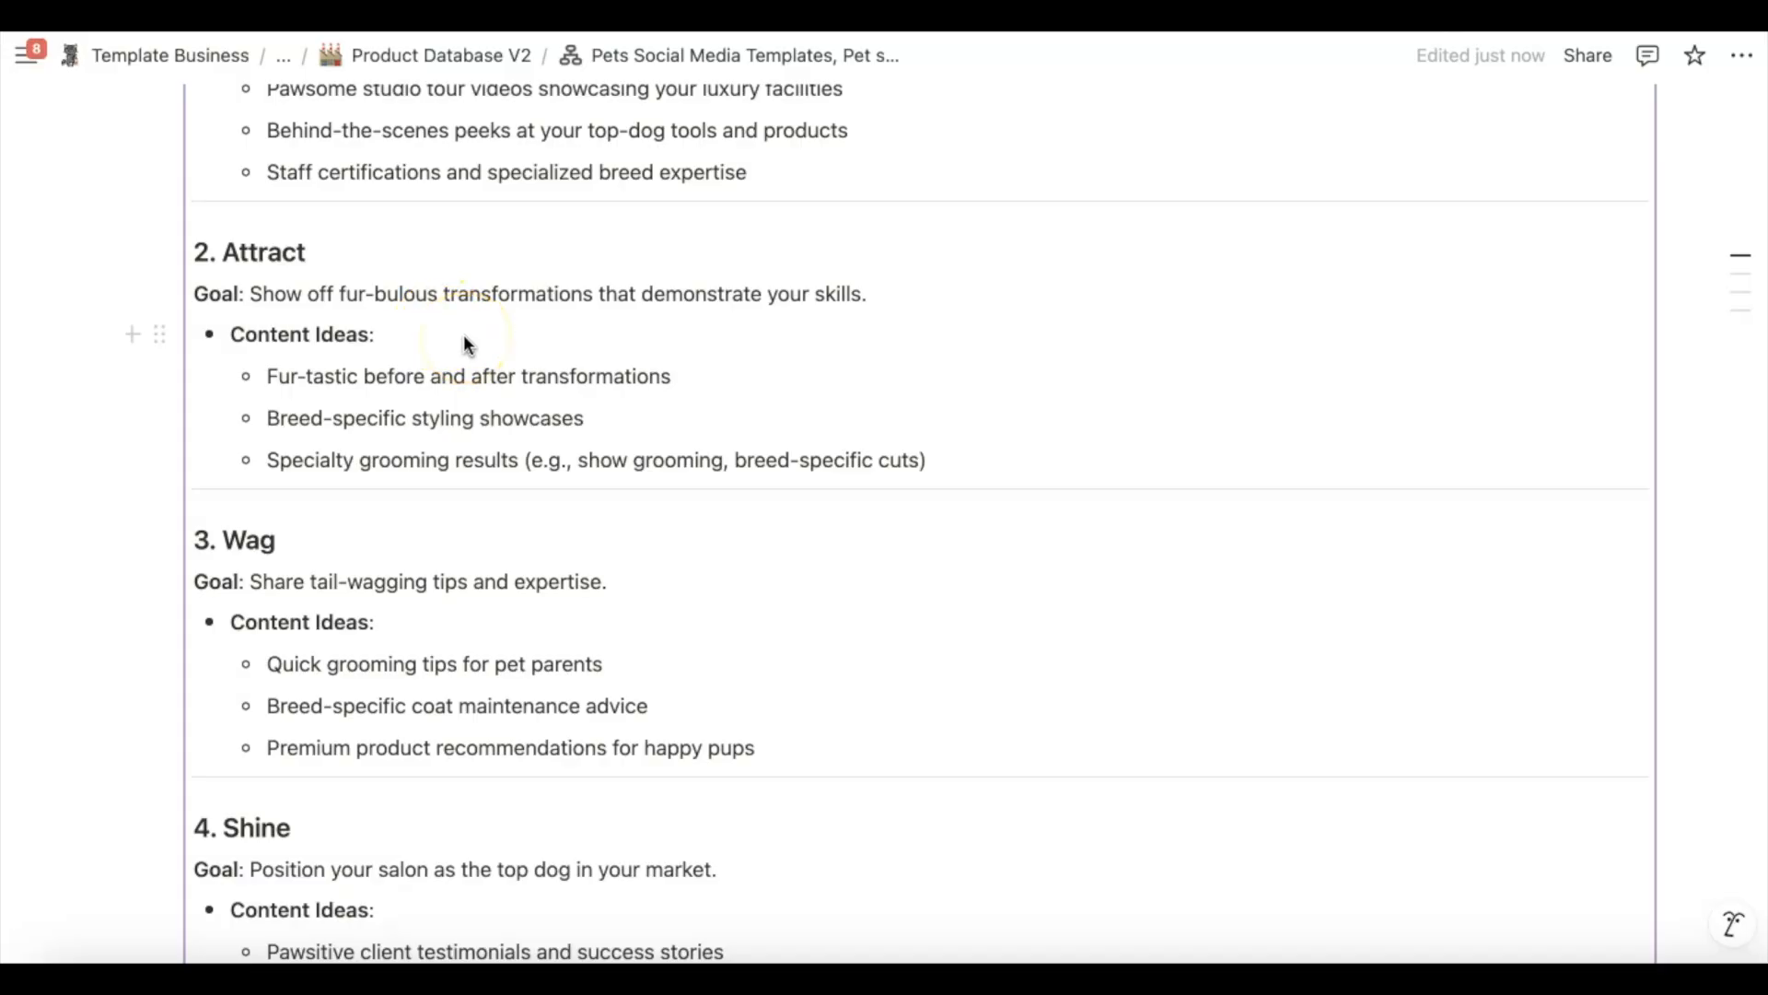
scroll(466, 343, "down", 2)
scroll(462, 334, "down", 1)
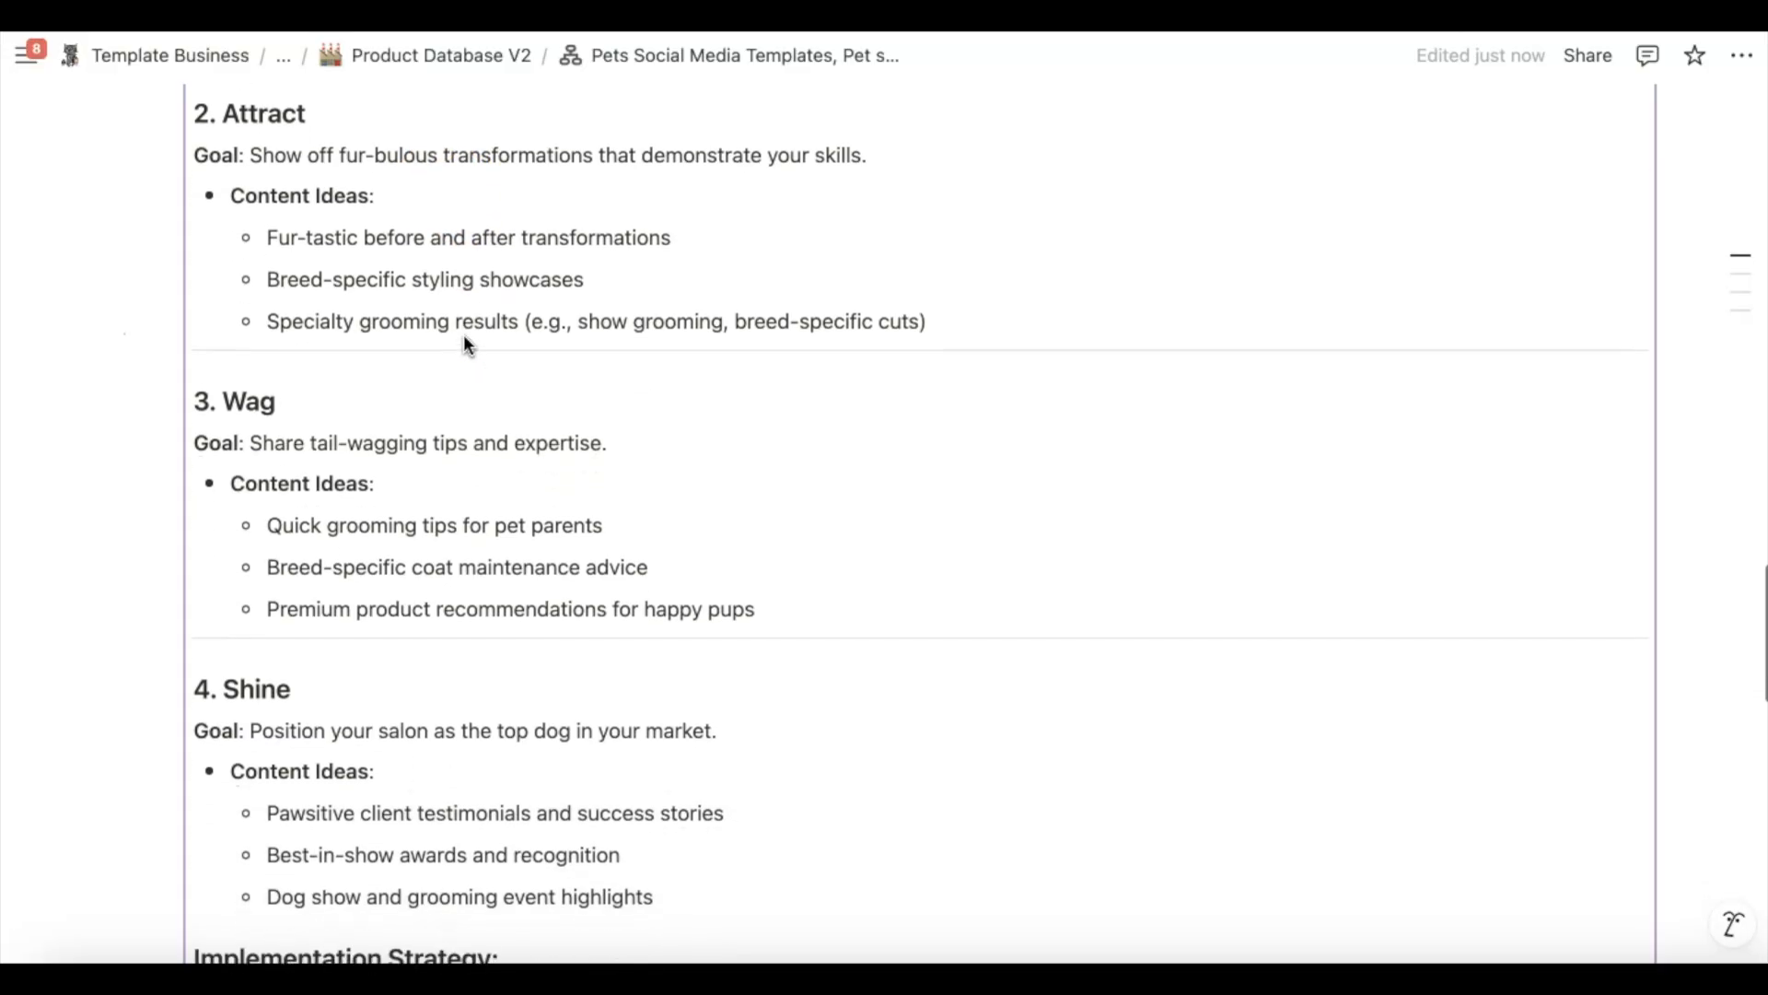
scroll(463, 335, "up", 1)
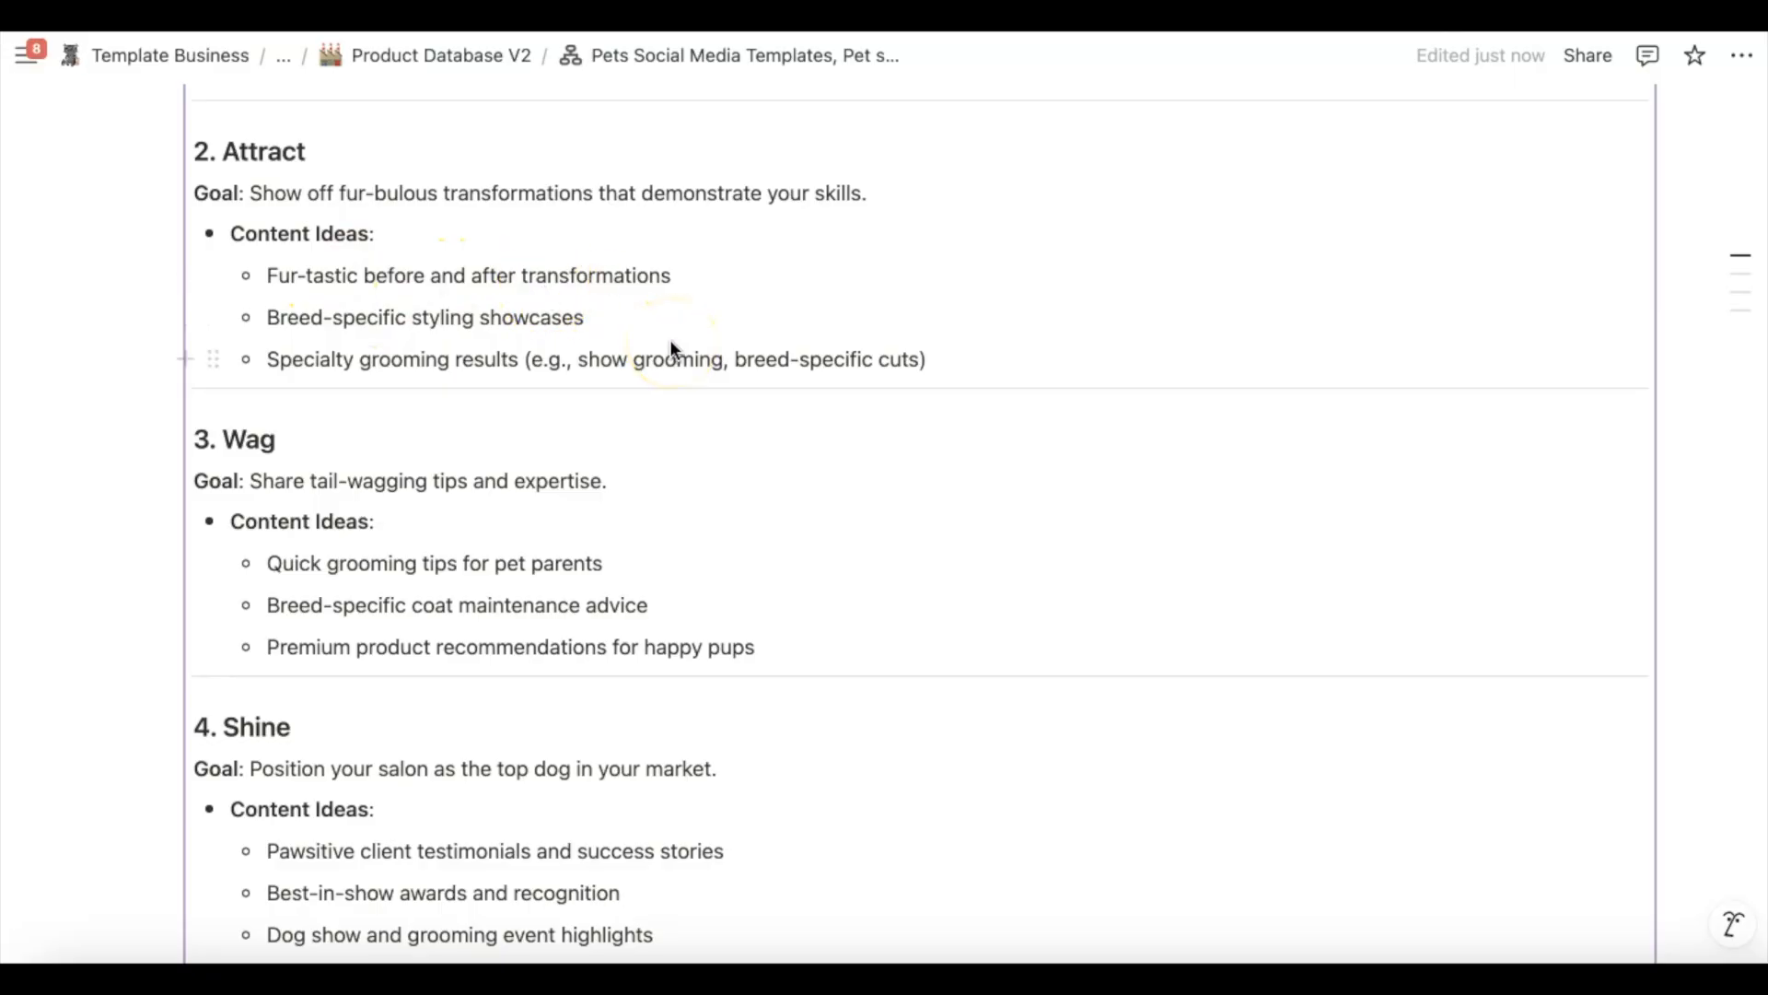
scroll(671, 346, "down", 1)
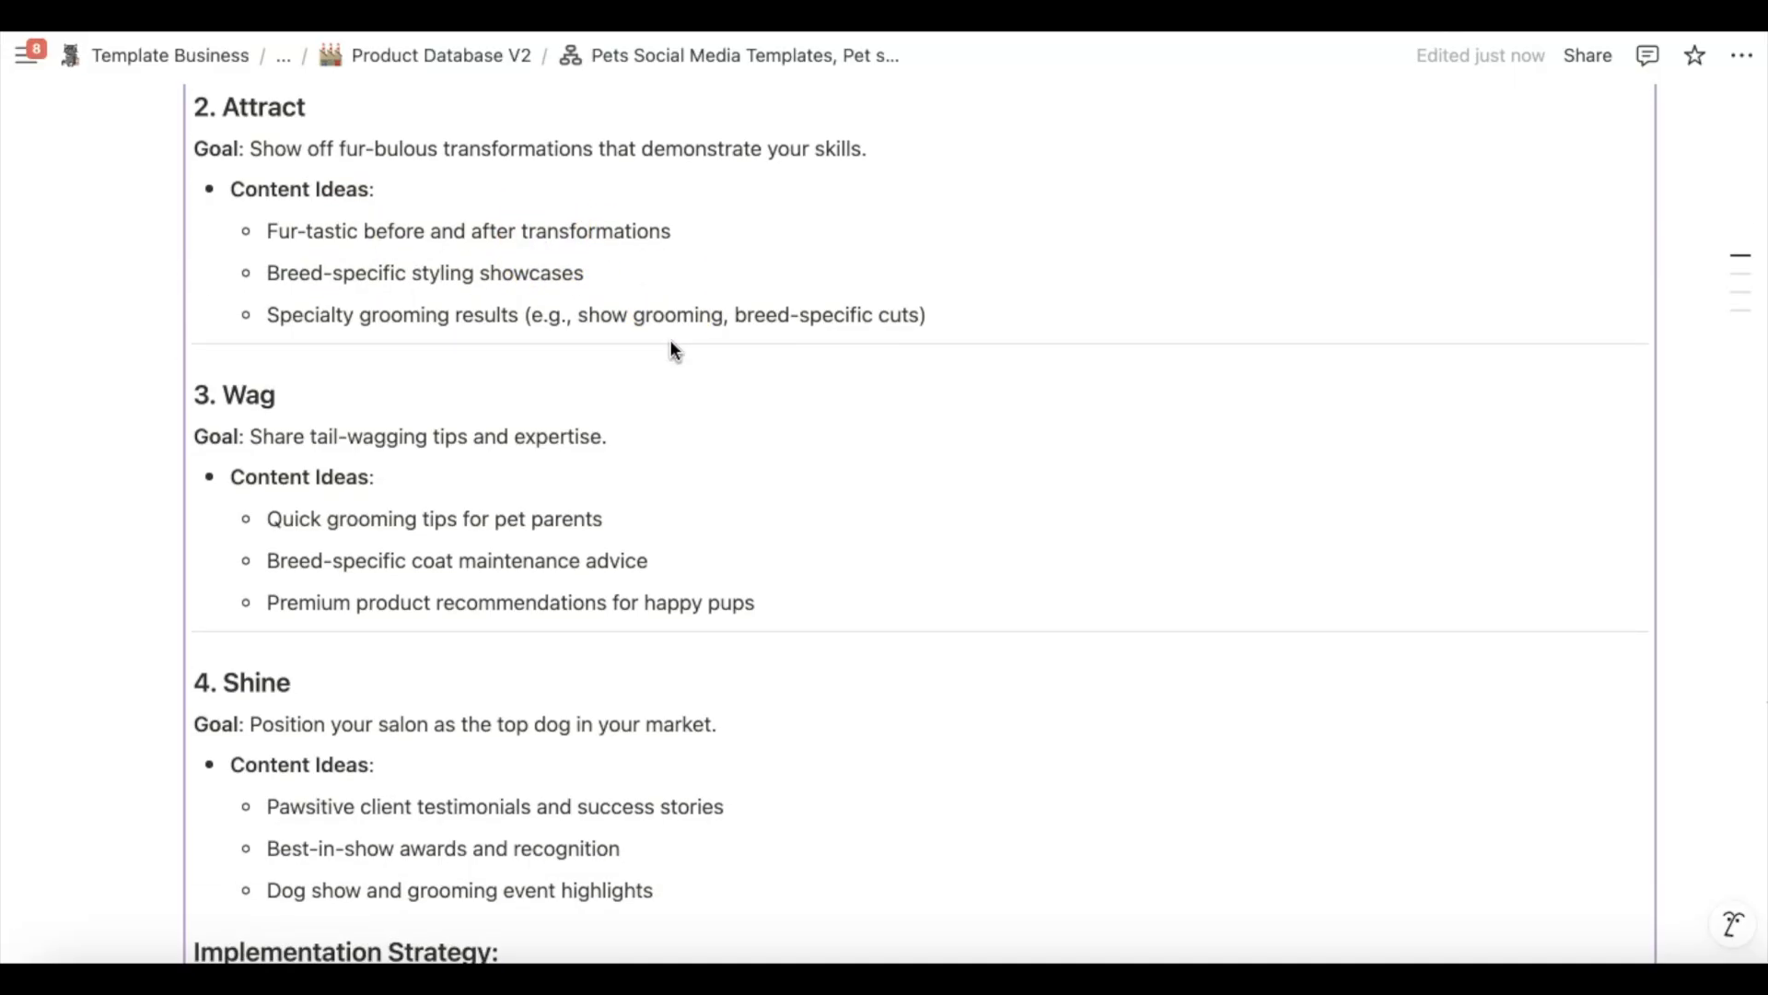
scroll(673, 346, "down", 2)
scroll(672, 346, "up", 4)
scroll(671, 339, "down", 6)
Have AI replace "Wag" in the framework's third step with another W word that relates to education, and accept the rewrite
left_click(662, 301)
scroll(656, 297, "up", 1)
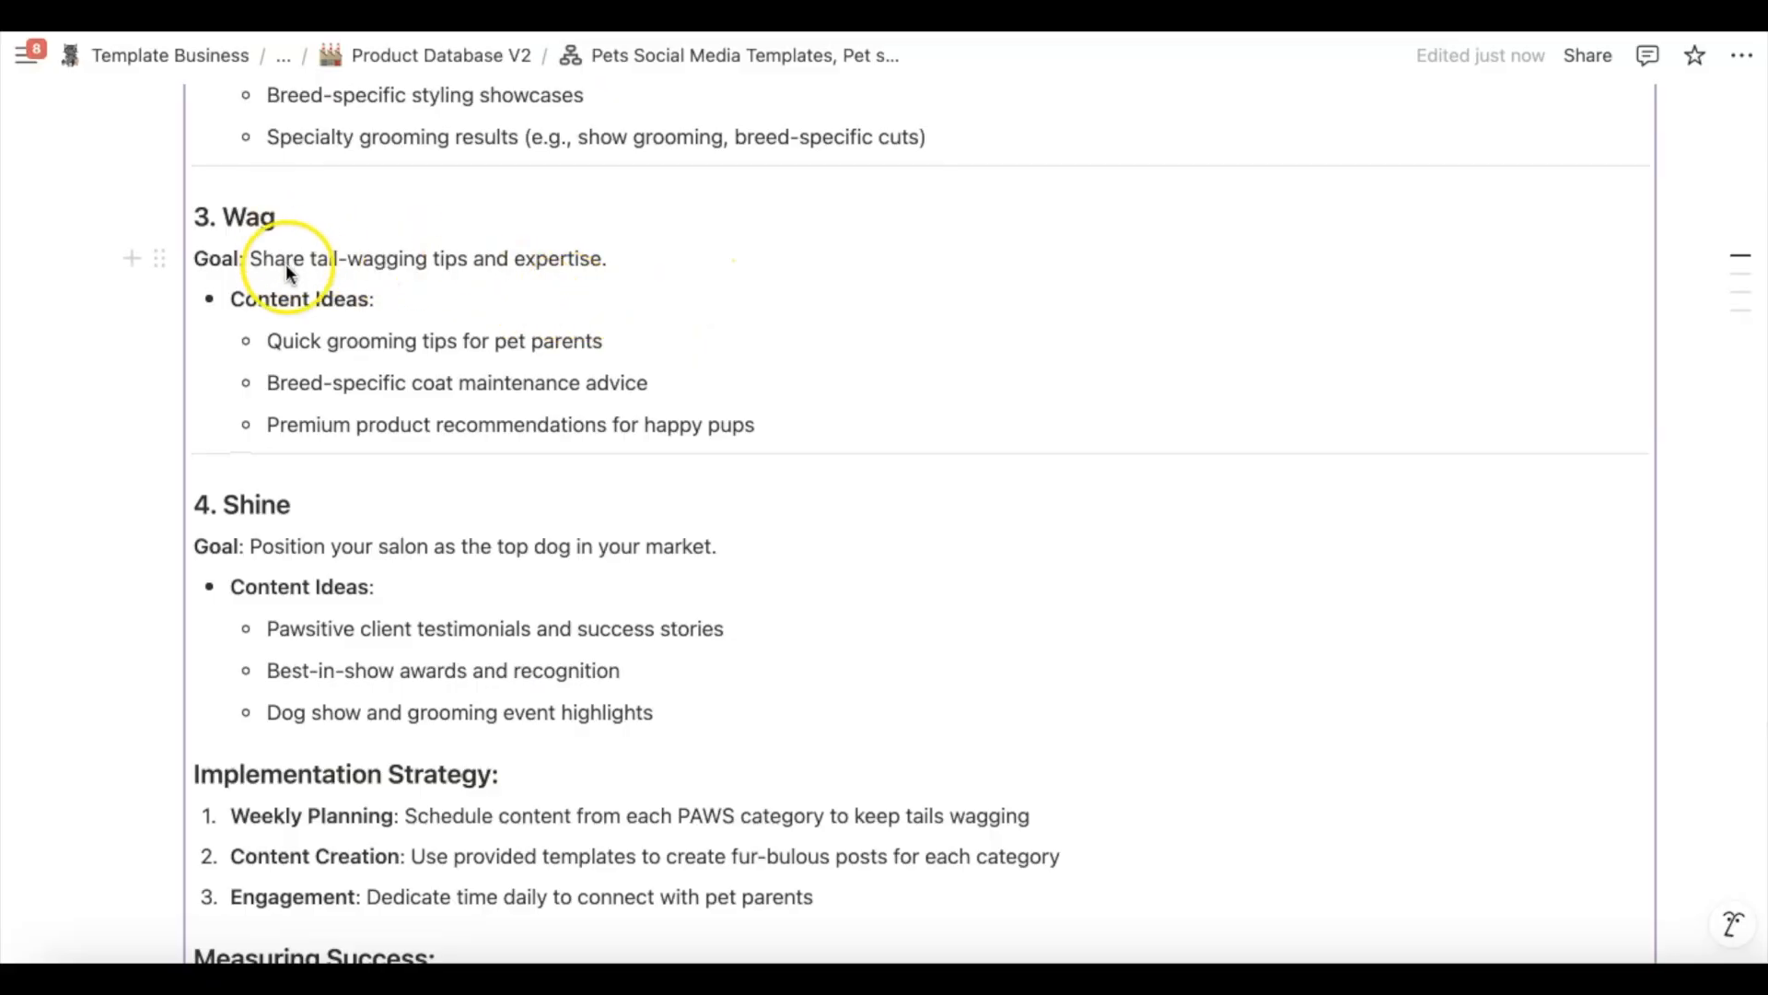
left_click_drag(814, 425, 210, 218)
left_click(358, 164)
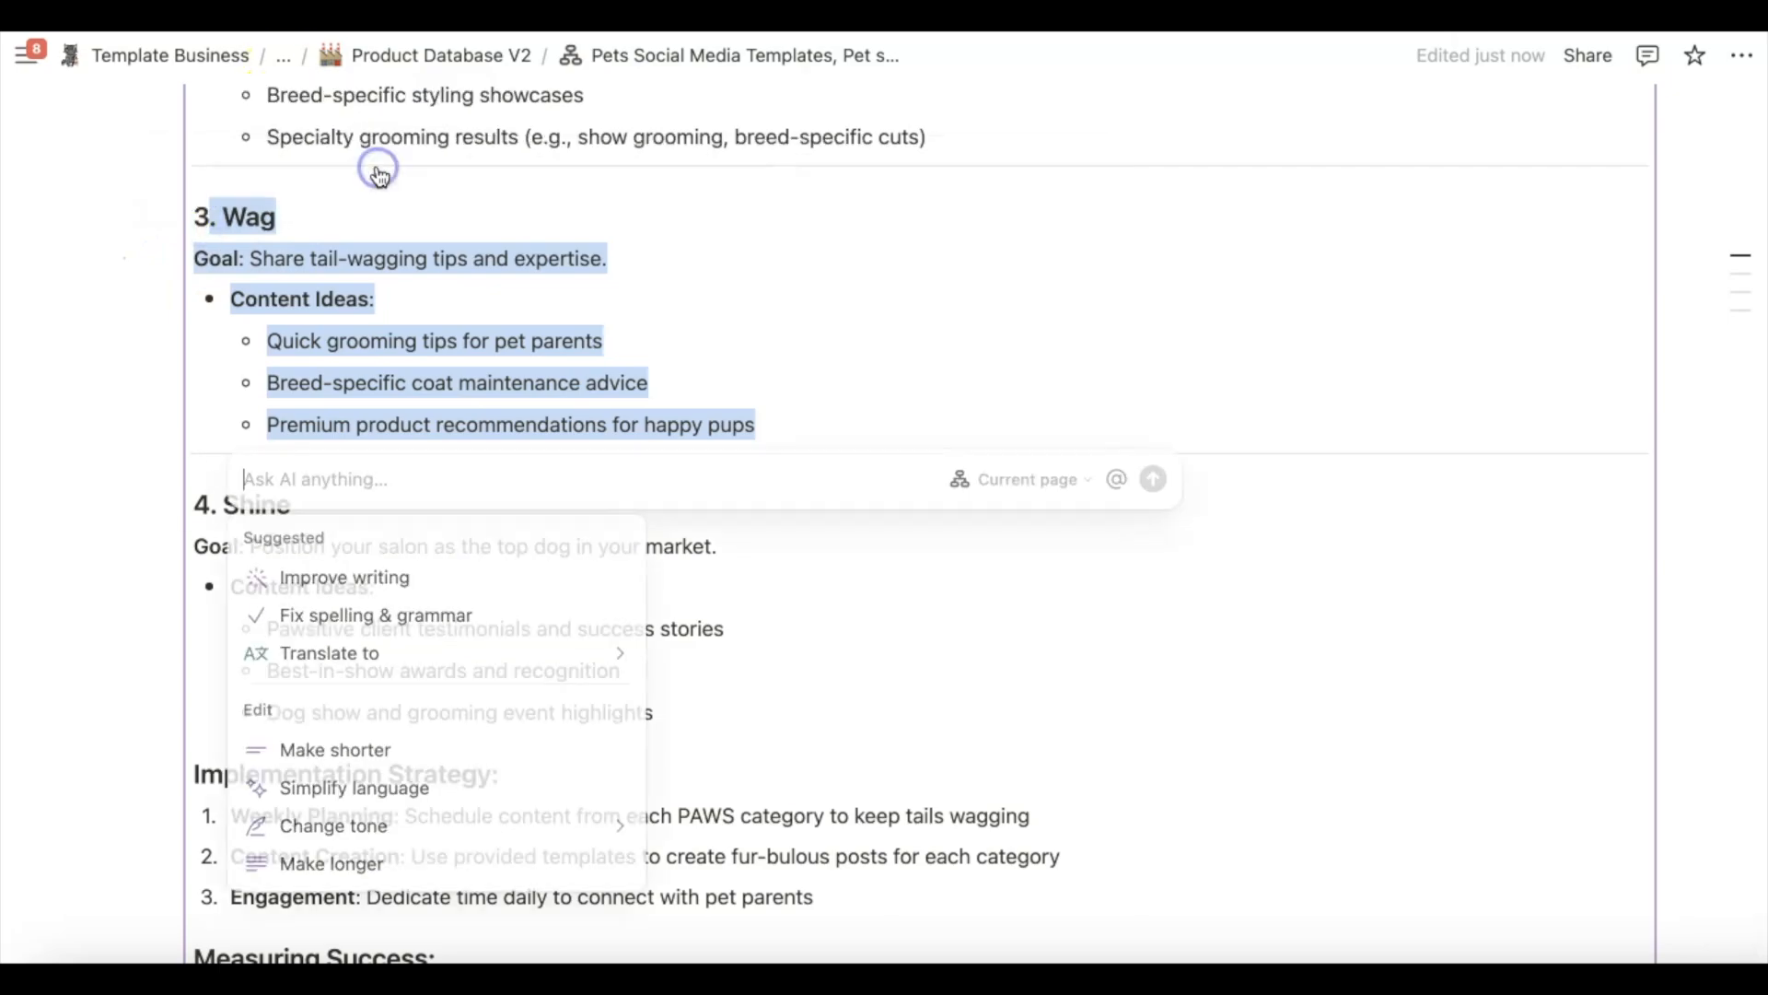
type("Wag does")
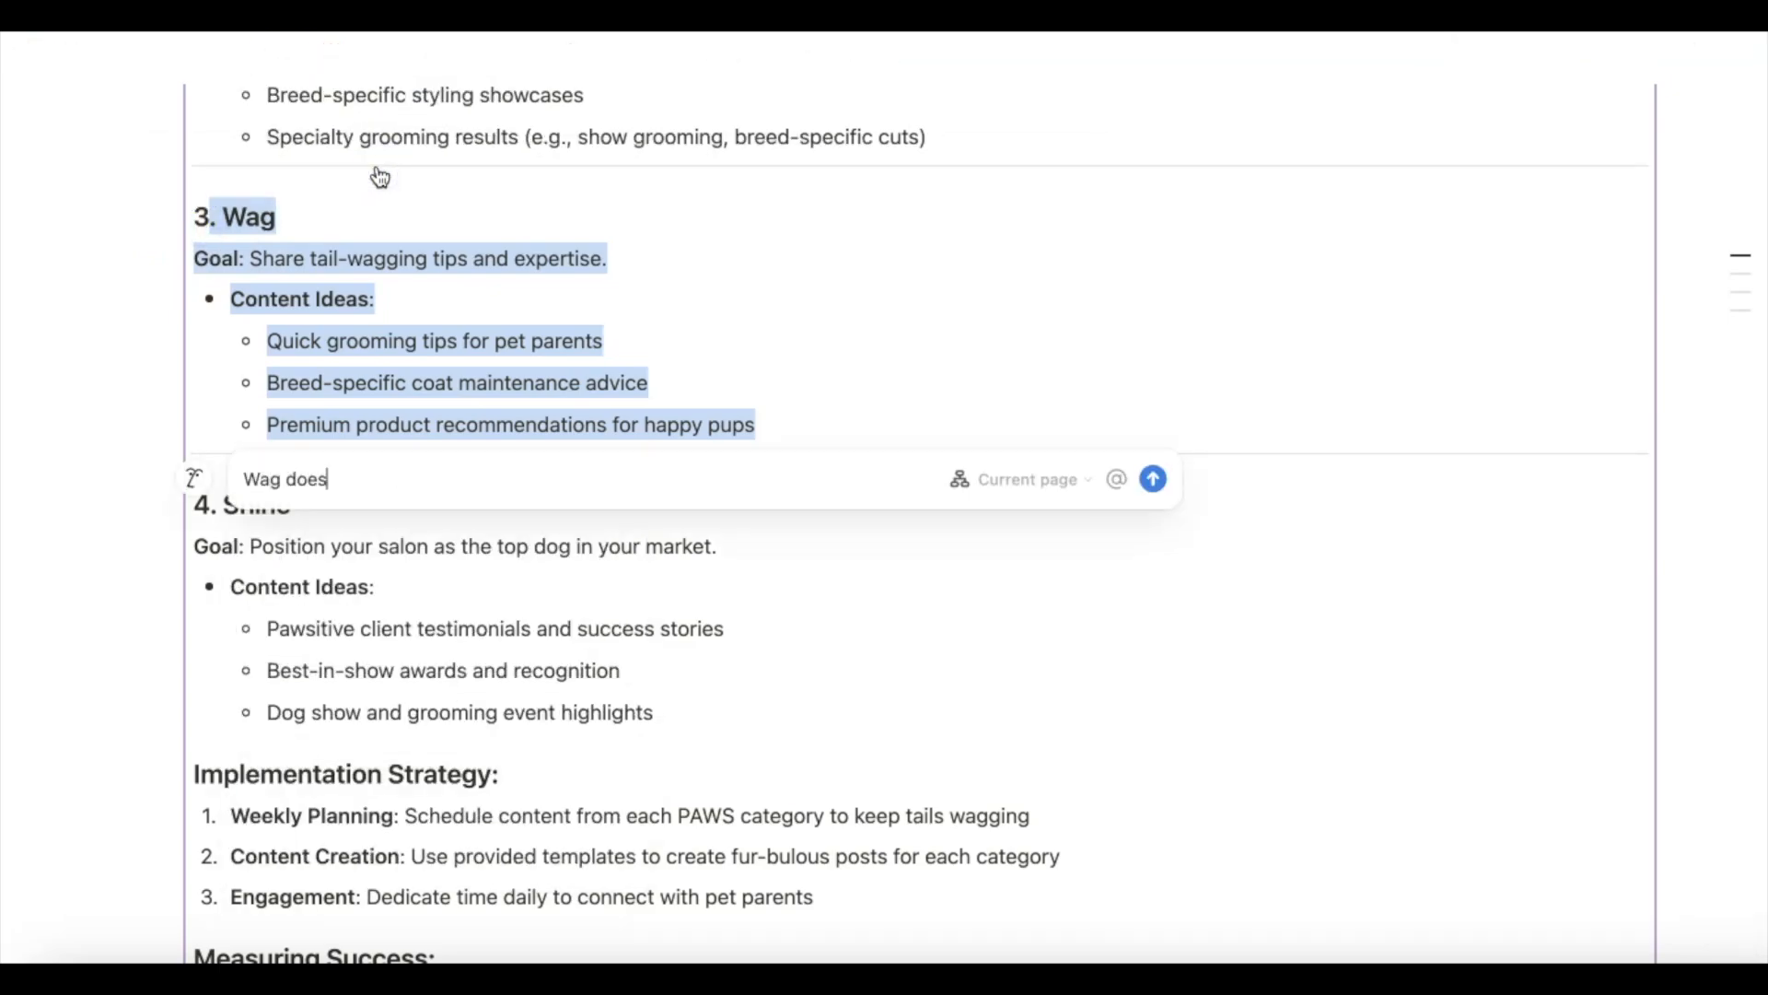
type("n't have anything to do with e")
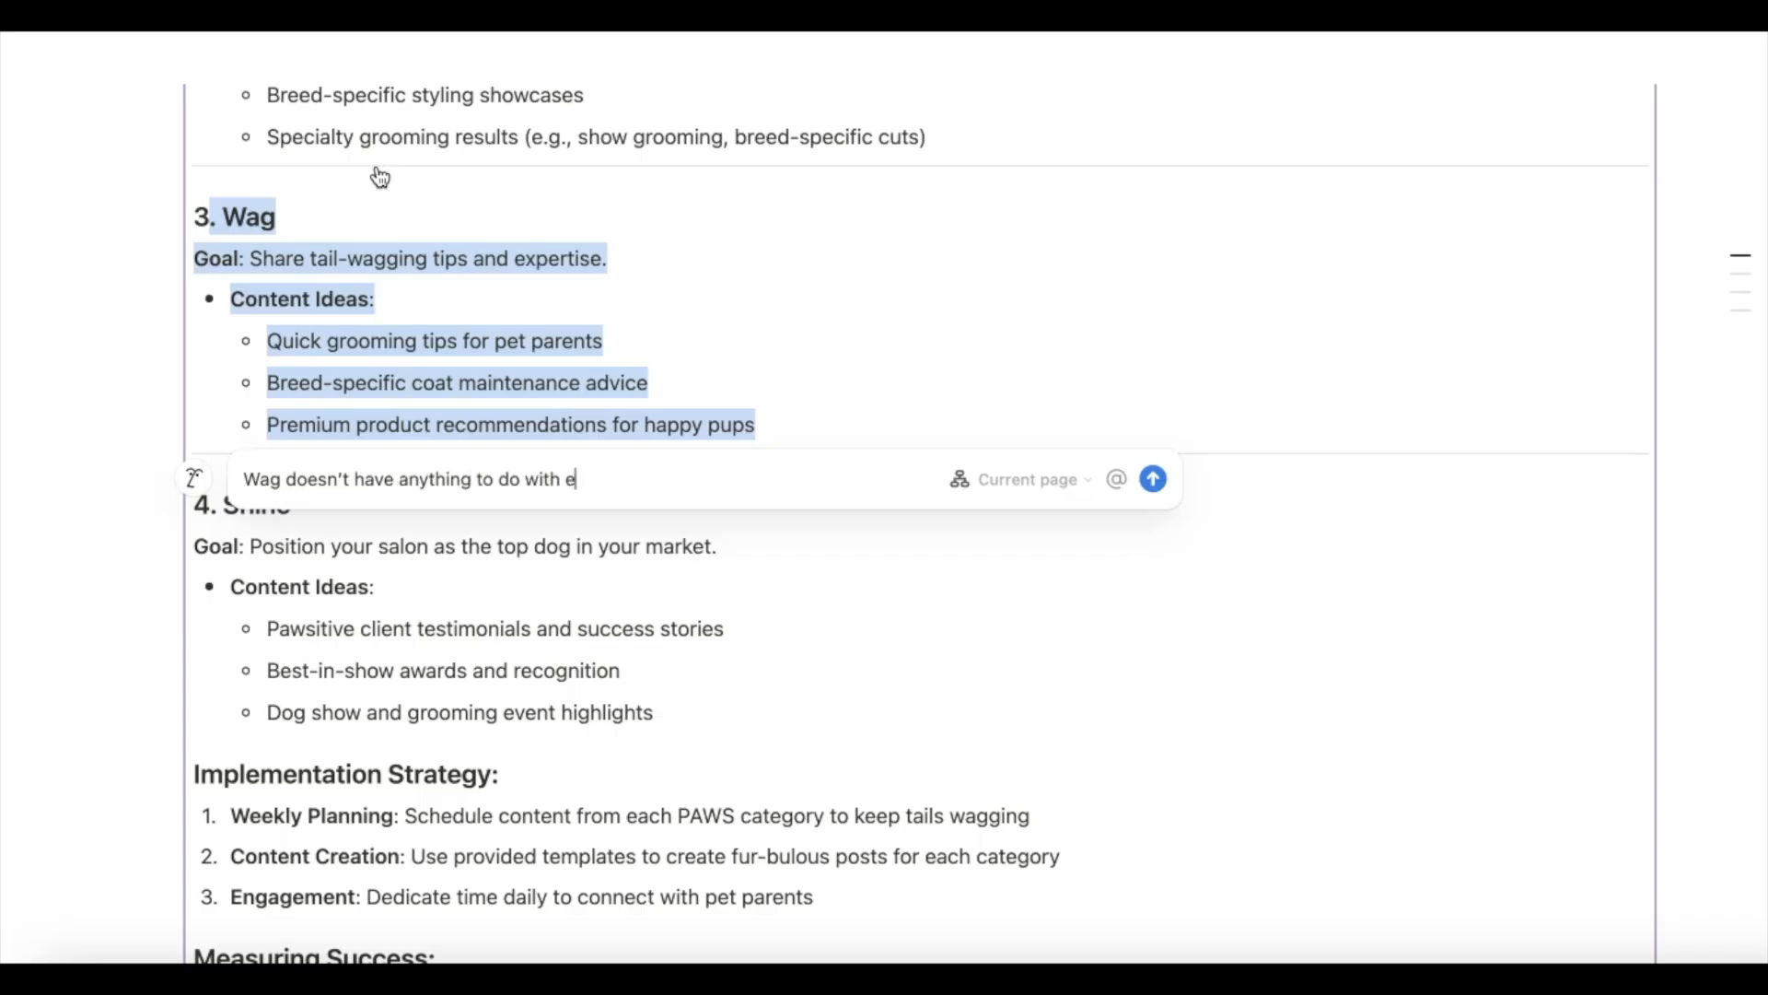
type("ductaion. Can you think ")
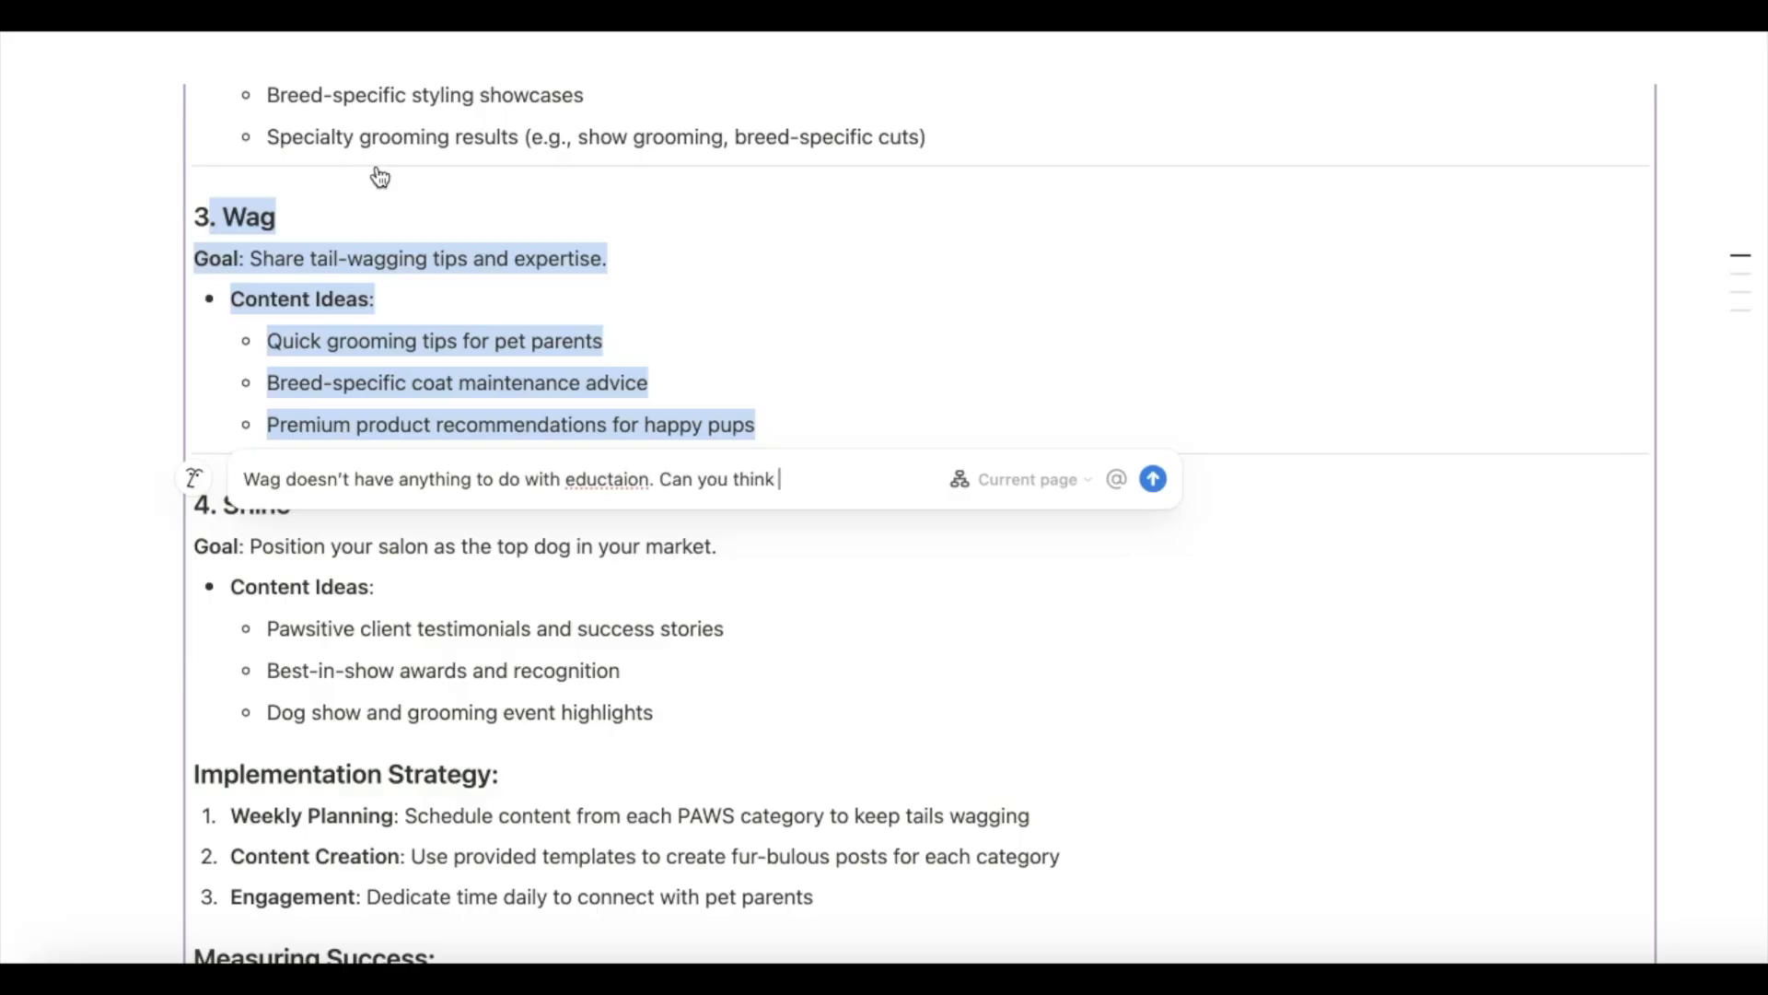
type("of another word beginning with W")
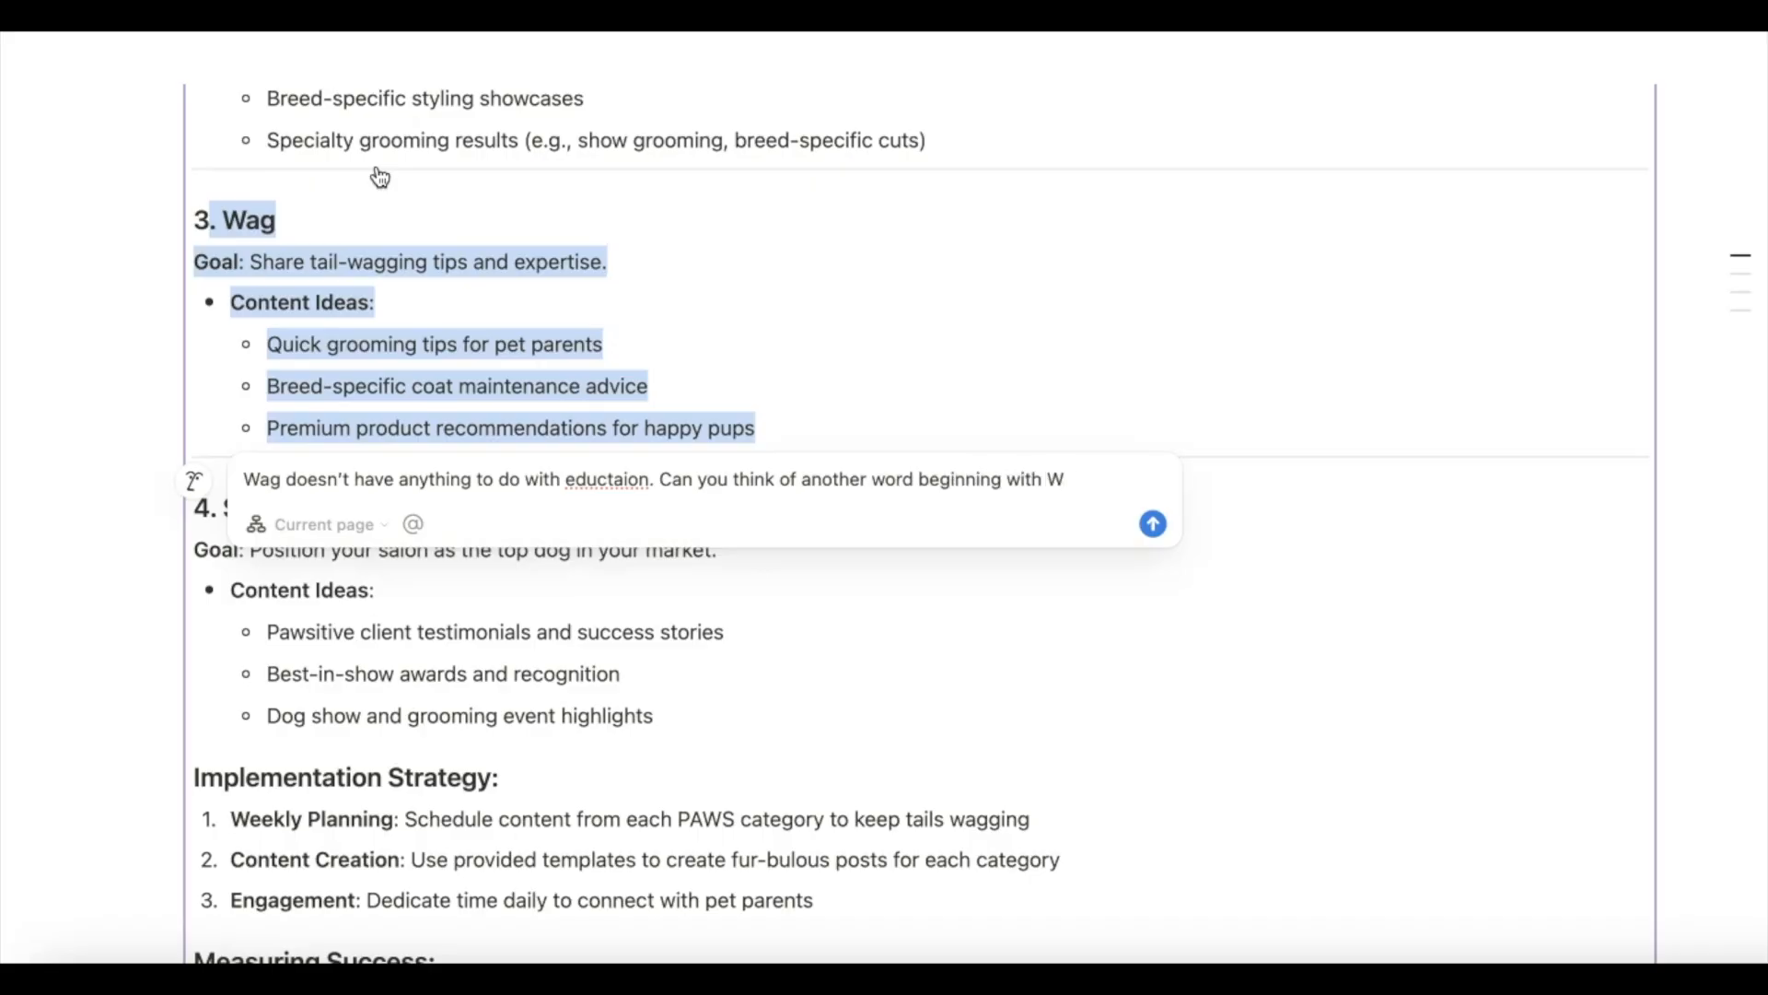
key("shift+Return")
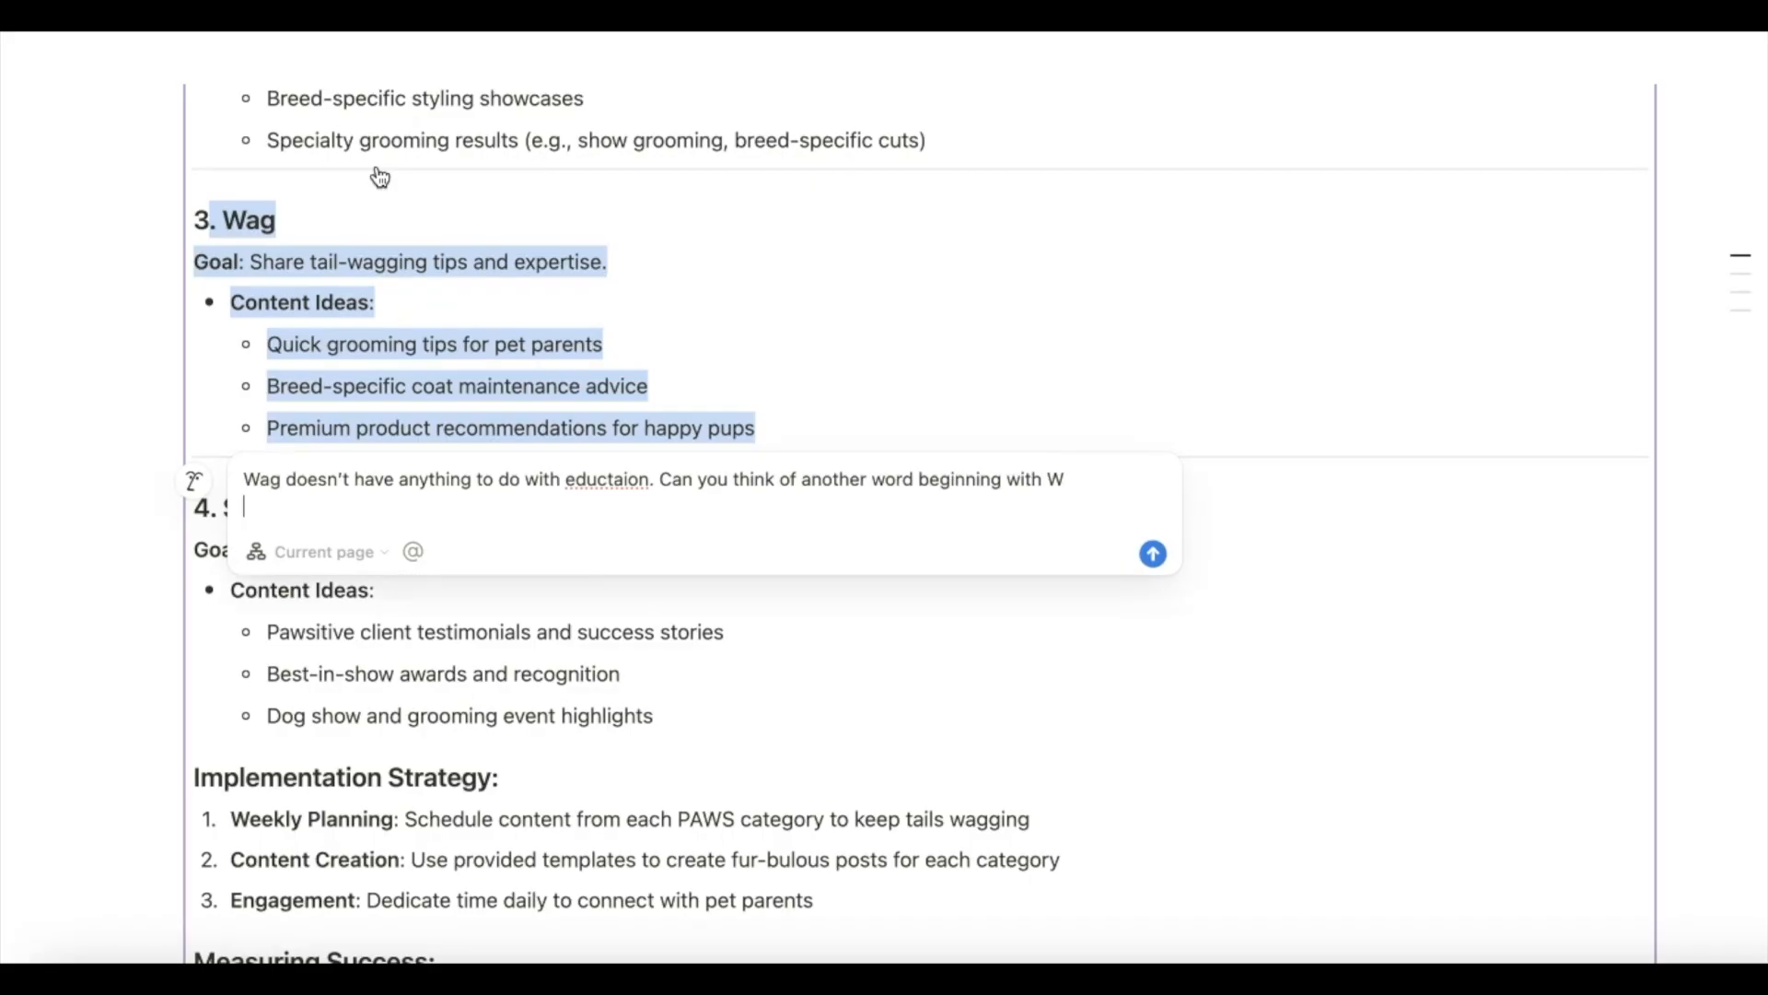
key("Return")
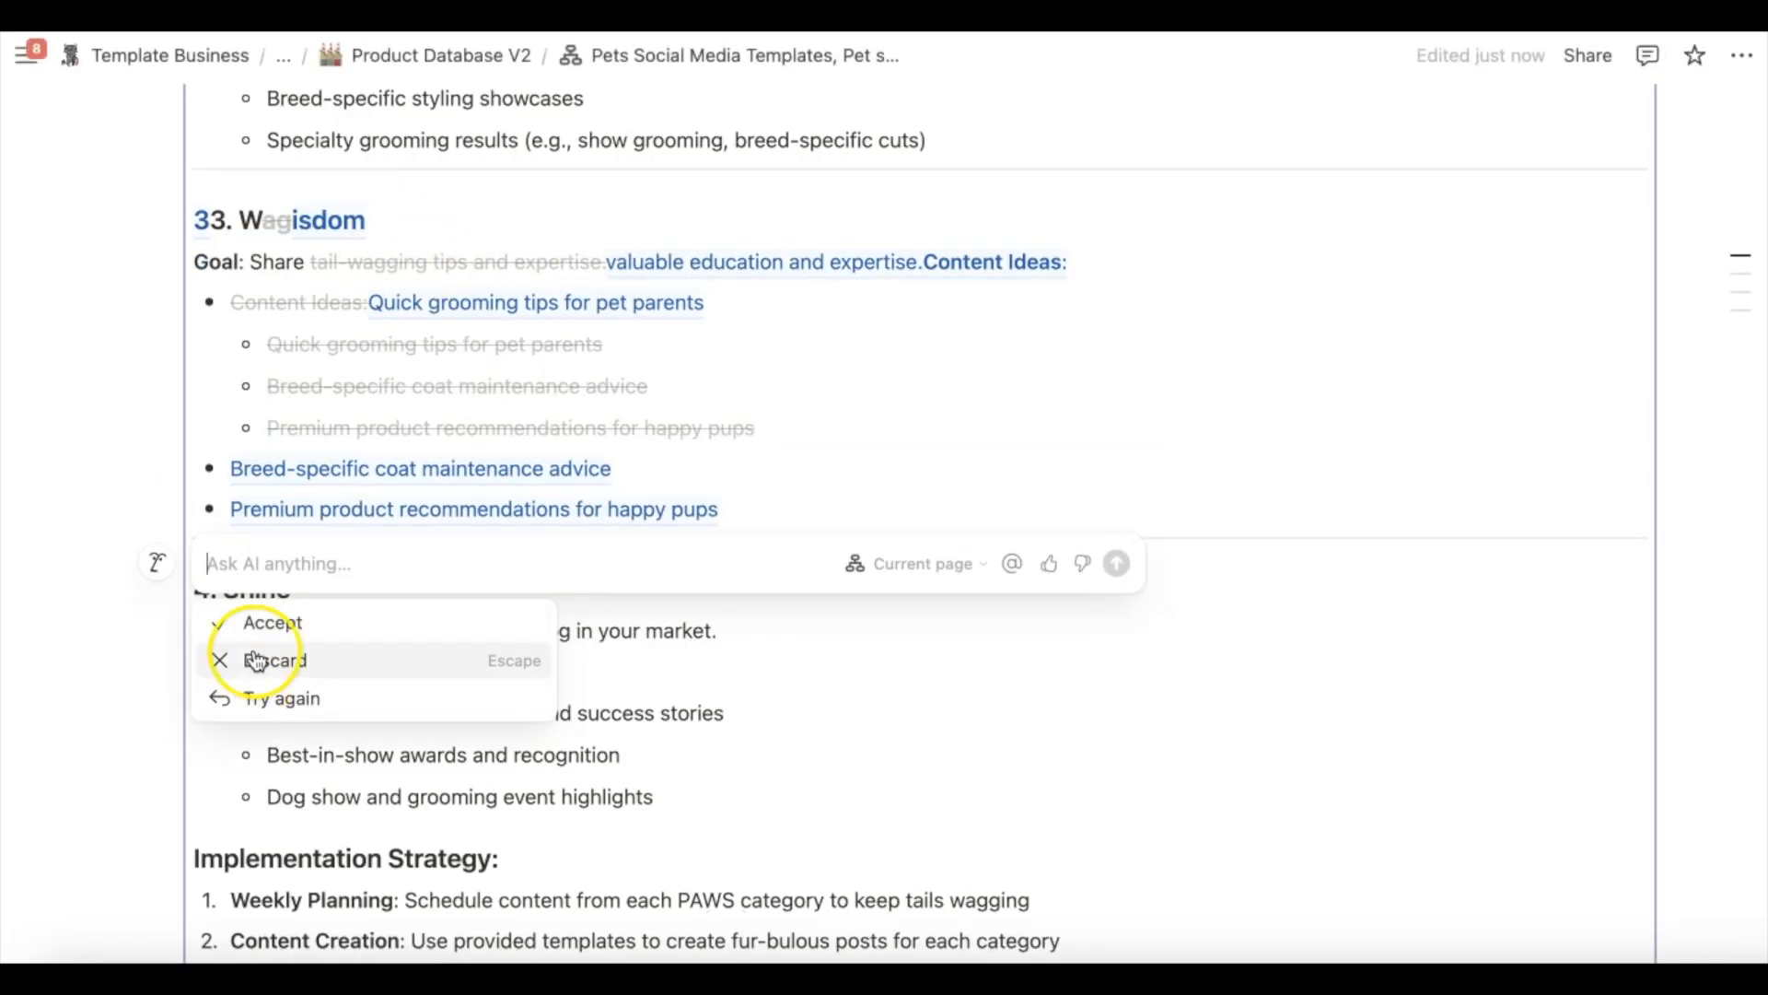
left_click(276, 623)
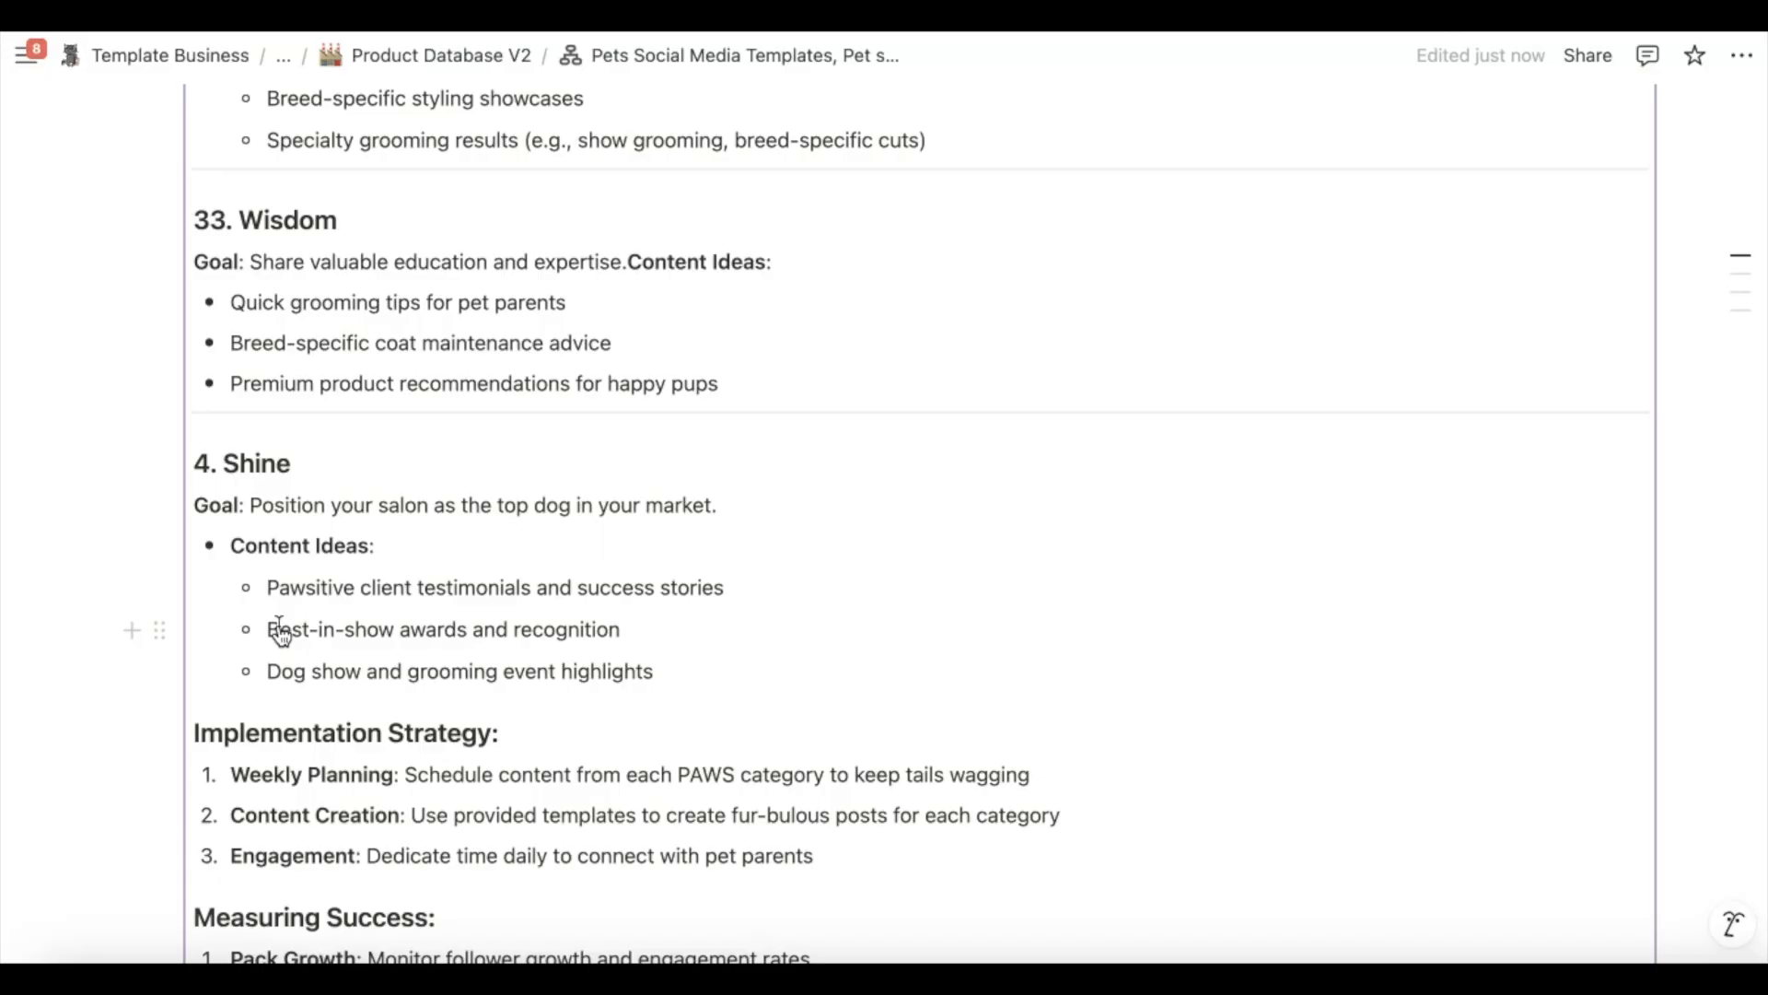
Review the Shine, Implementation Strategy and Measuring Success sections, and look back over the framework's earlier steps
scroll(521, 749, "down", 3)
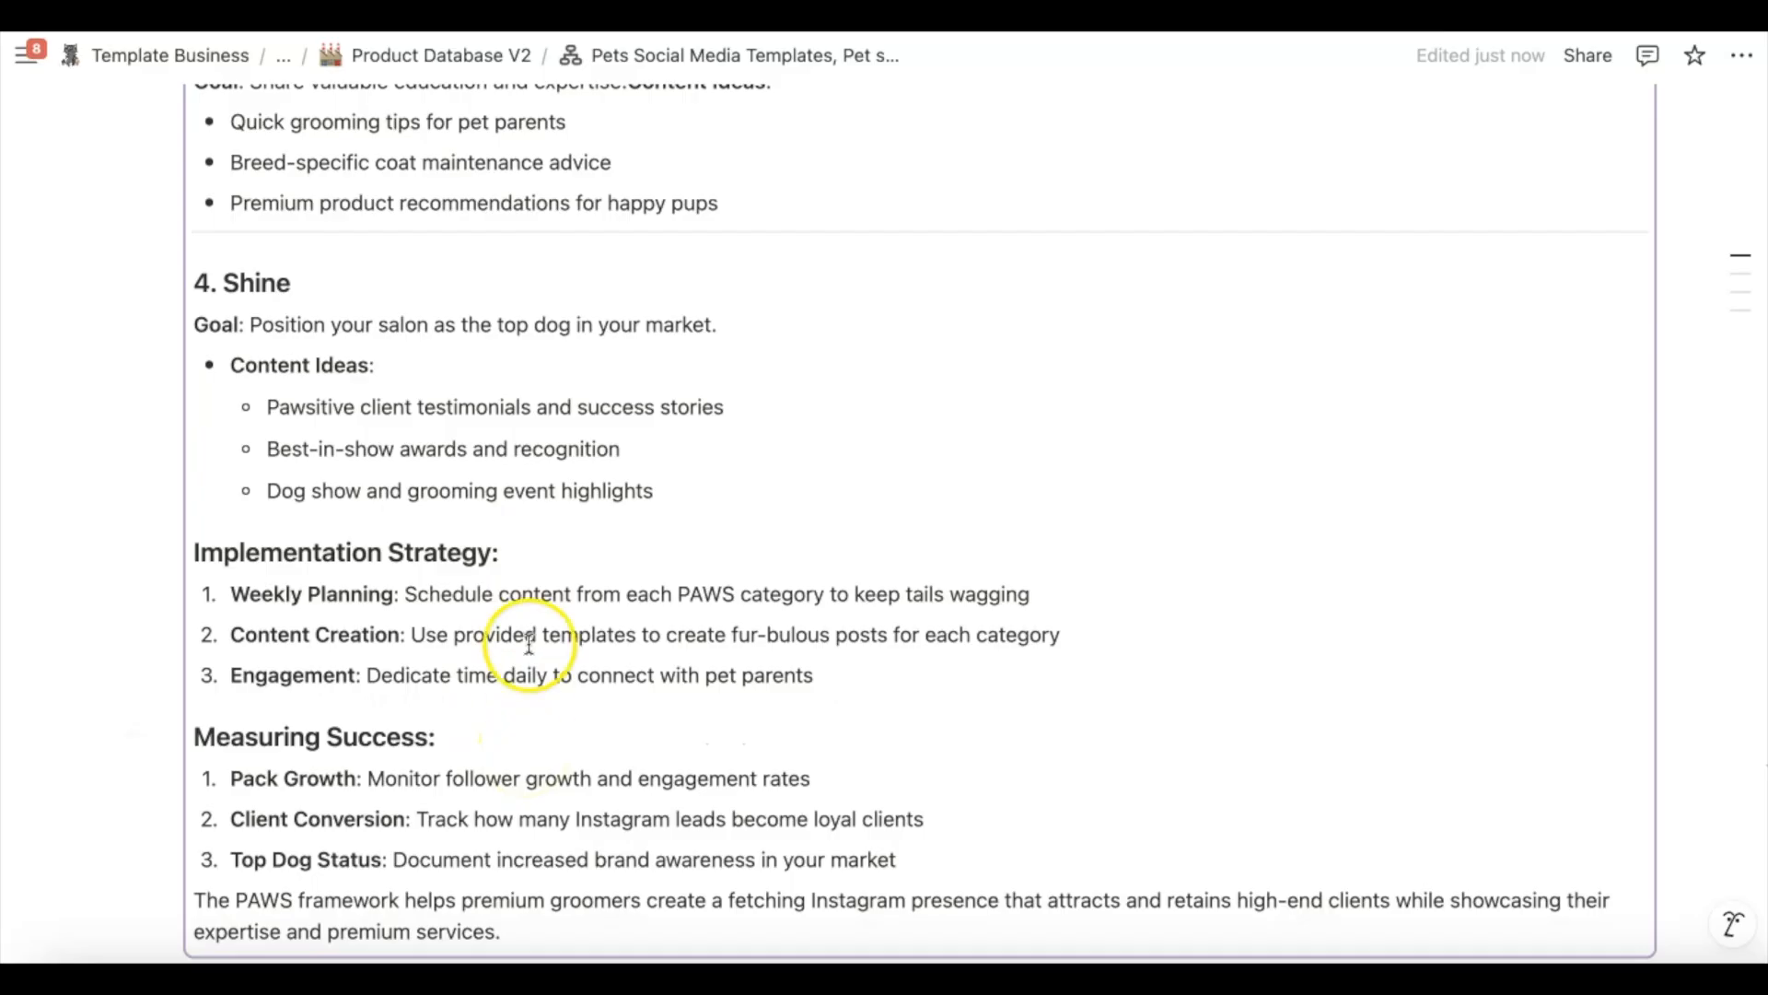
scroll(533, 553, "down", 2)
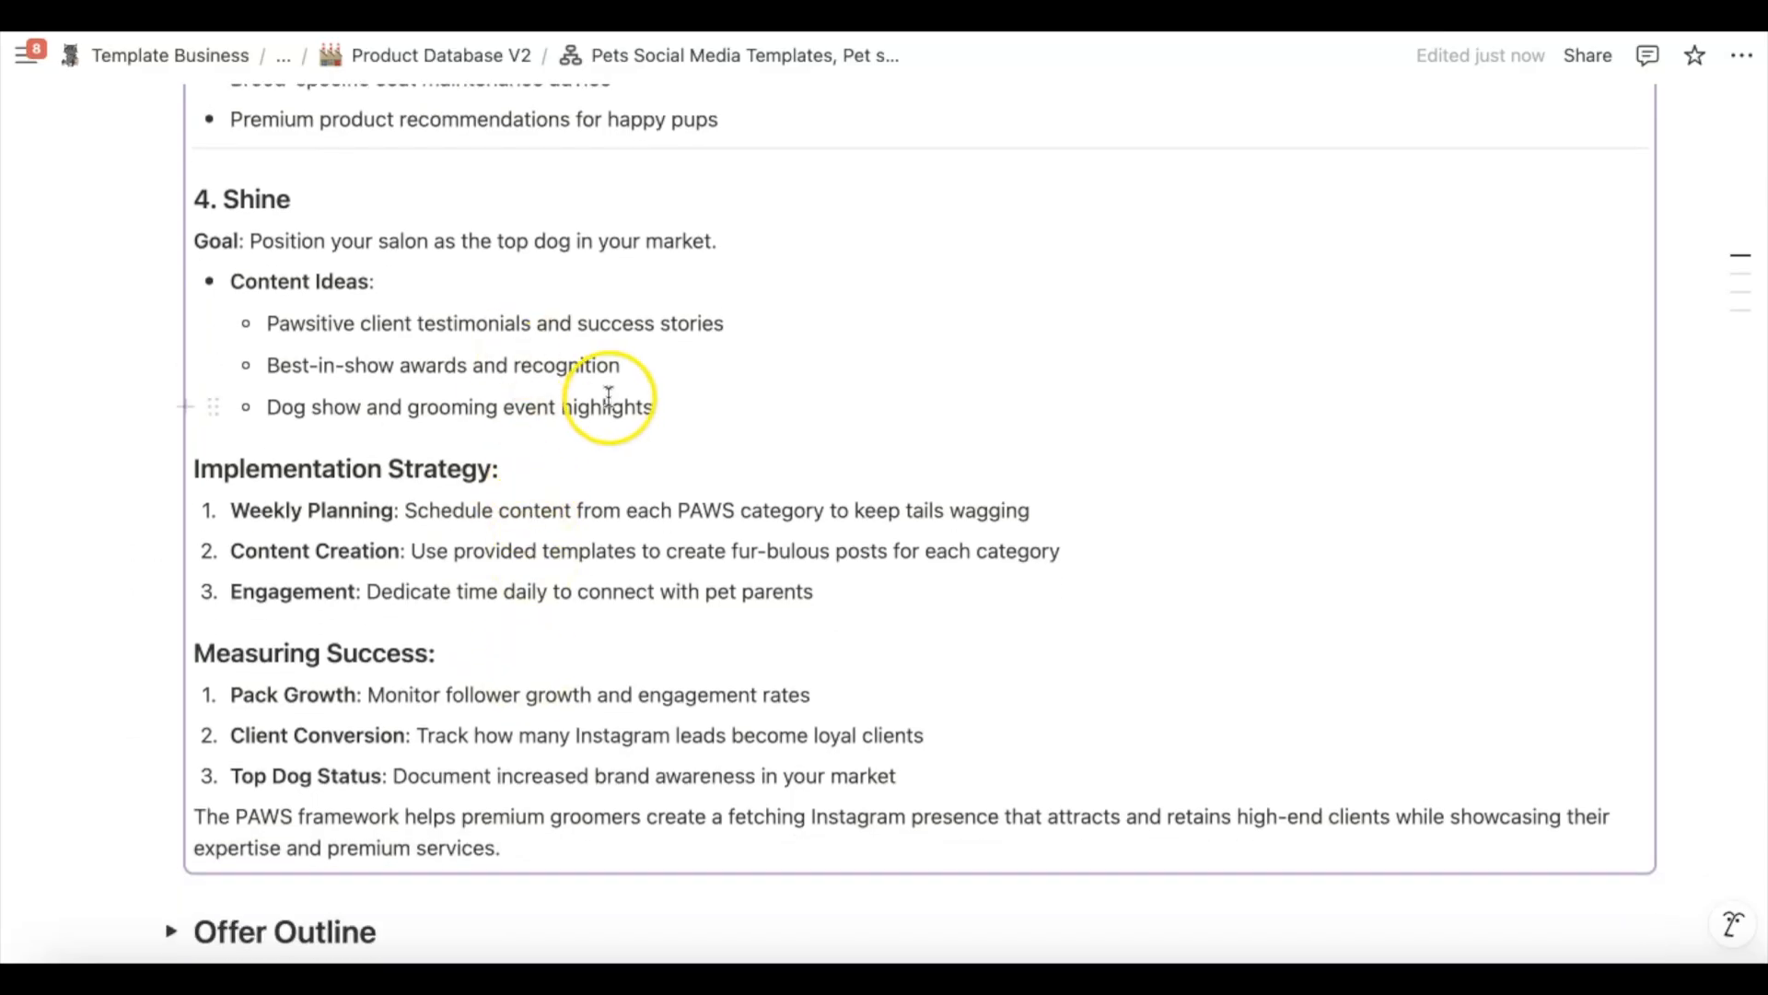
scroll(611, 396, "down", 1)
scroll(315, 348, "down", 2)
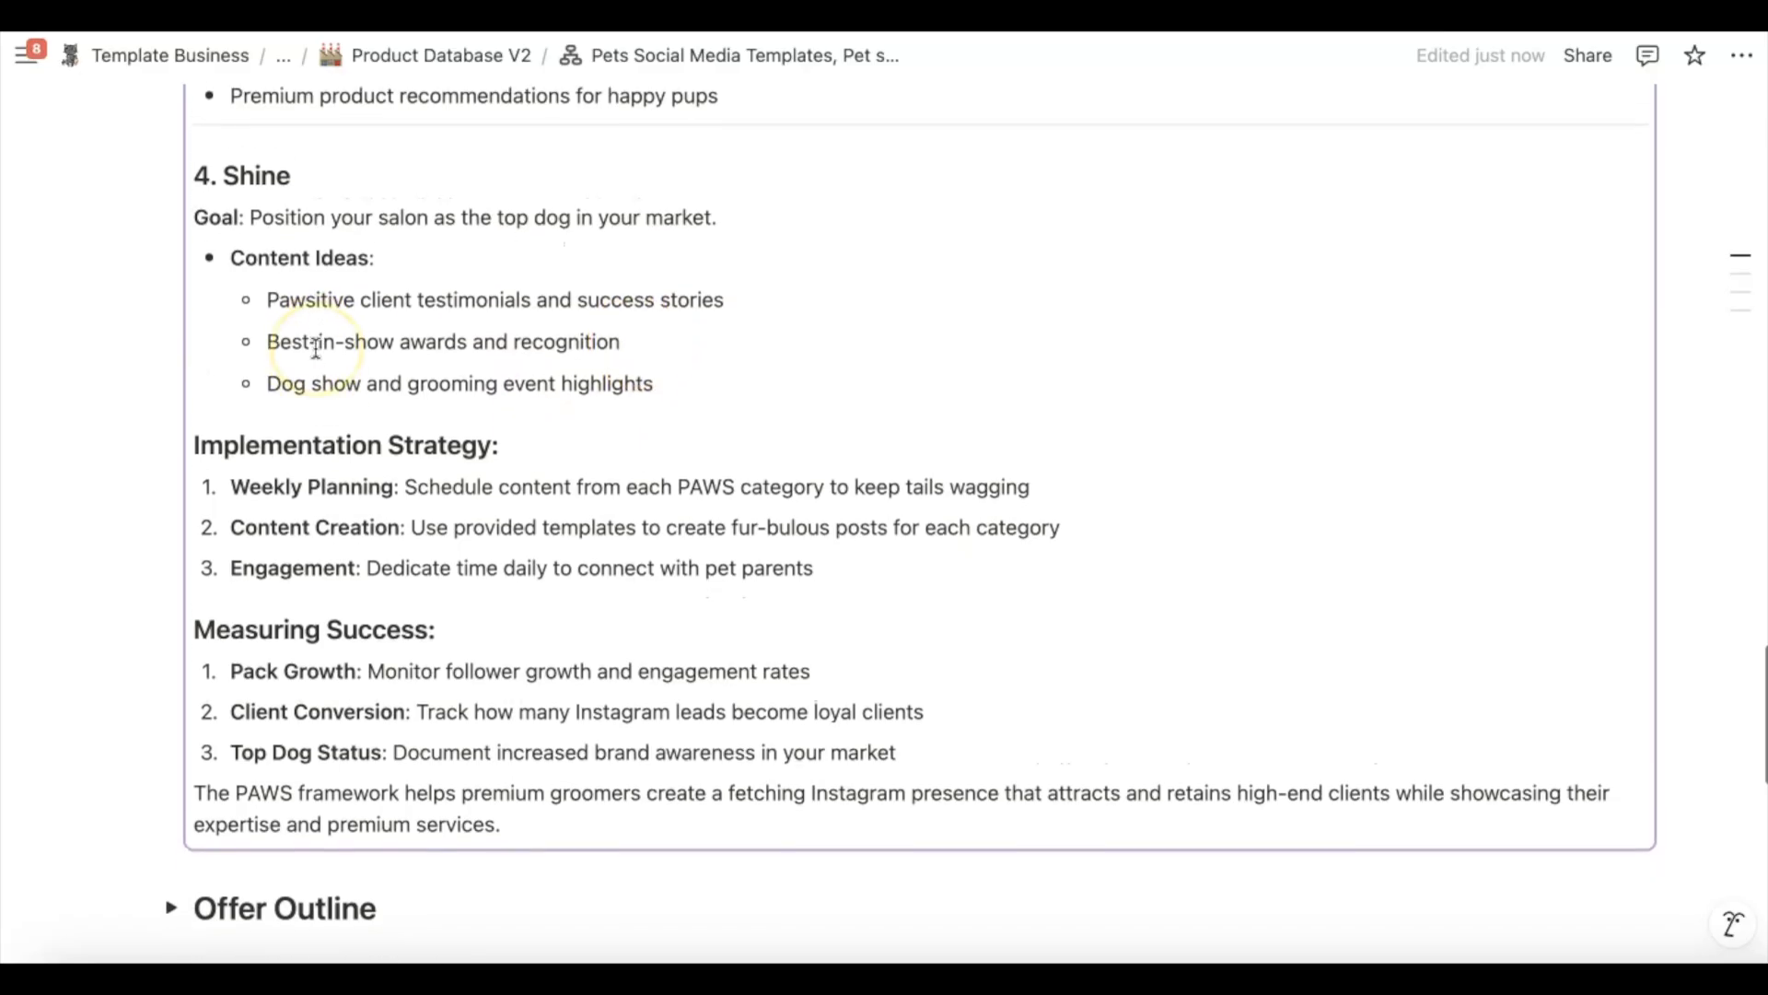
scroll(315, 348, "up", 1)
scroll(315, 348, "down", 4)
scroll(315, 348, "up", 12)
scroll(315, 349, "down", 5)
scroll(315, 348, "up", 1)
scroll(314, 348, "down", 2)
scroll(315, 348, "up", 6)
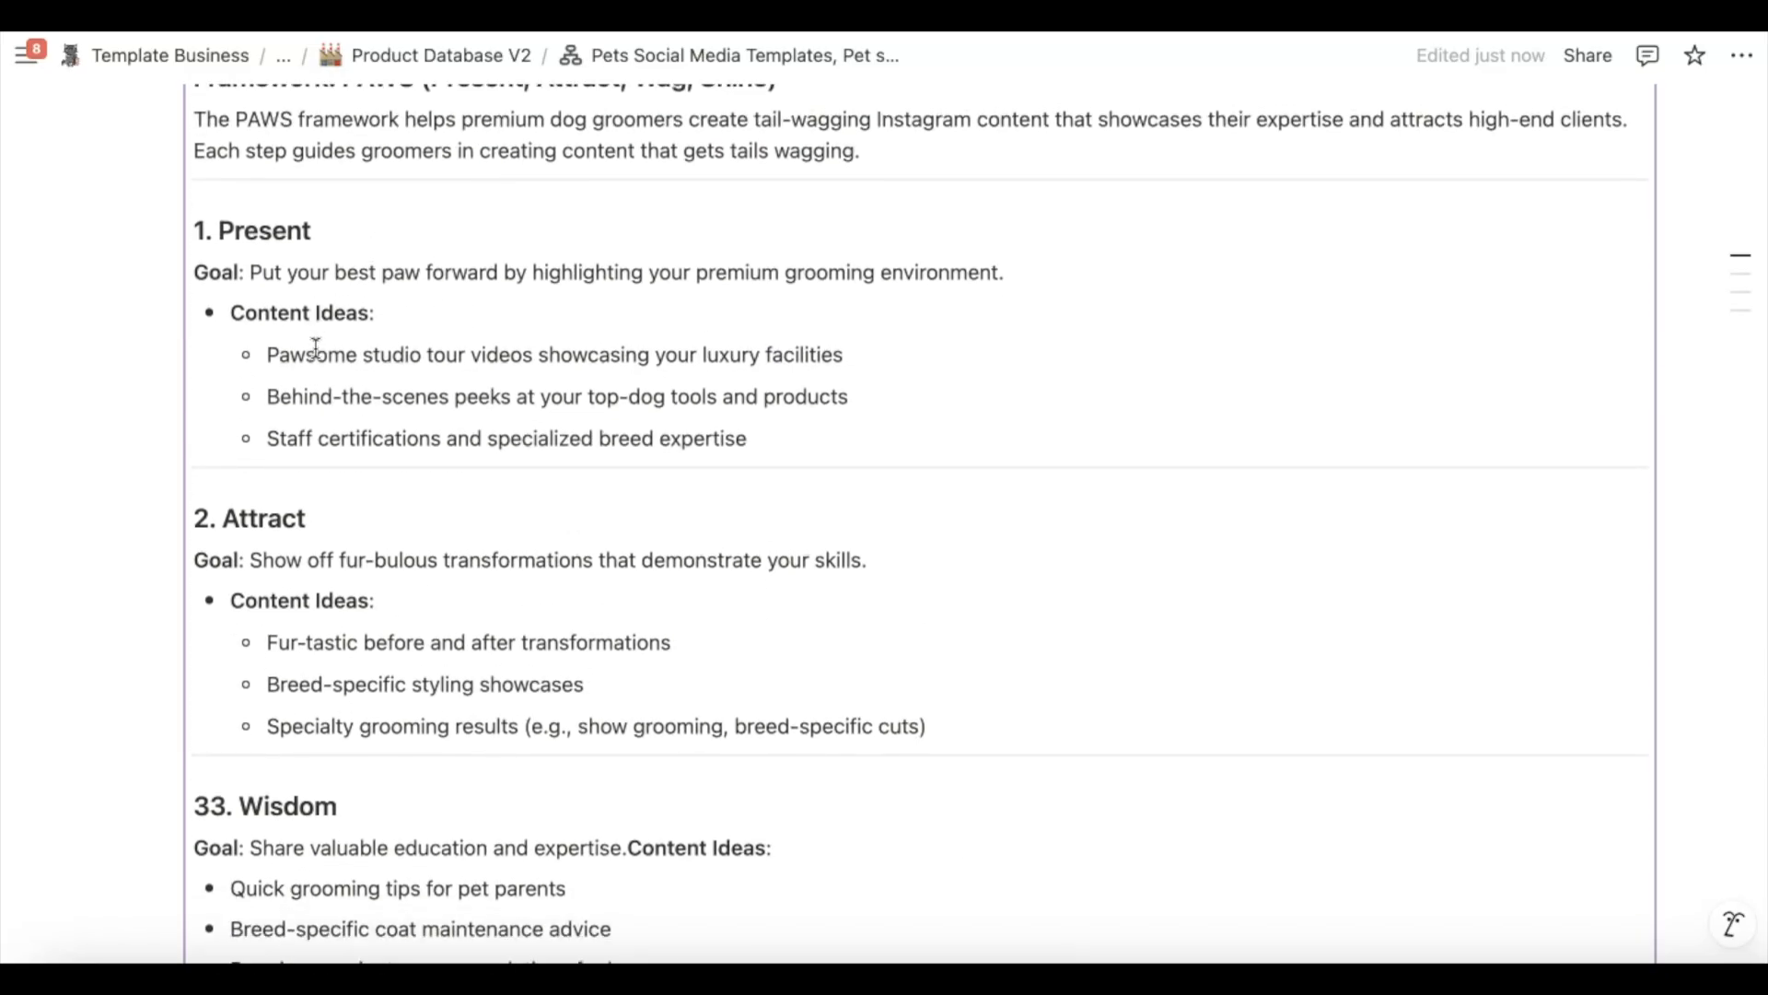
Recheck the Present, Attract, Wisdom and Shine steps of the PAWS framework and collapse the Framework Development section
scroll(315, 348, "down", 5)
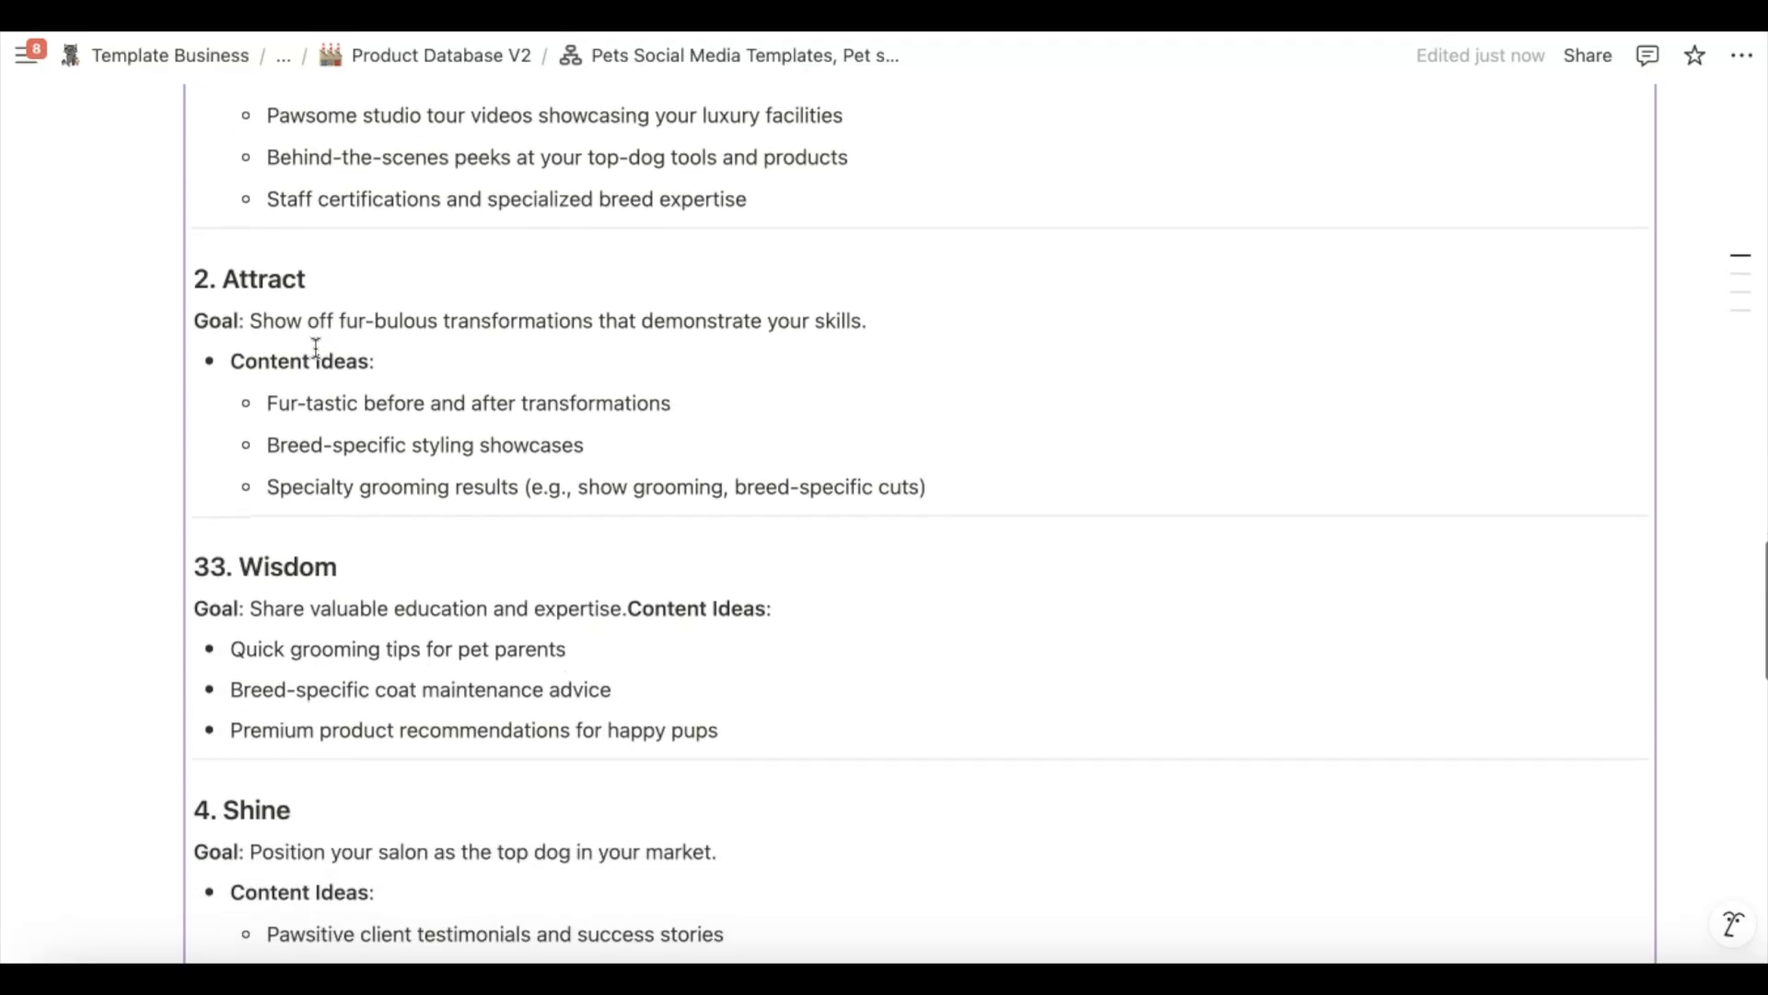
scroll(315, 349, "down", 10)
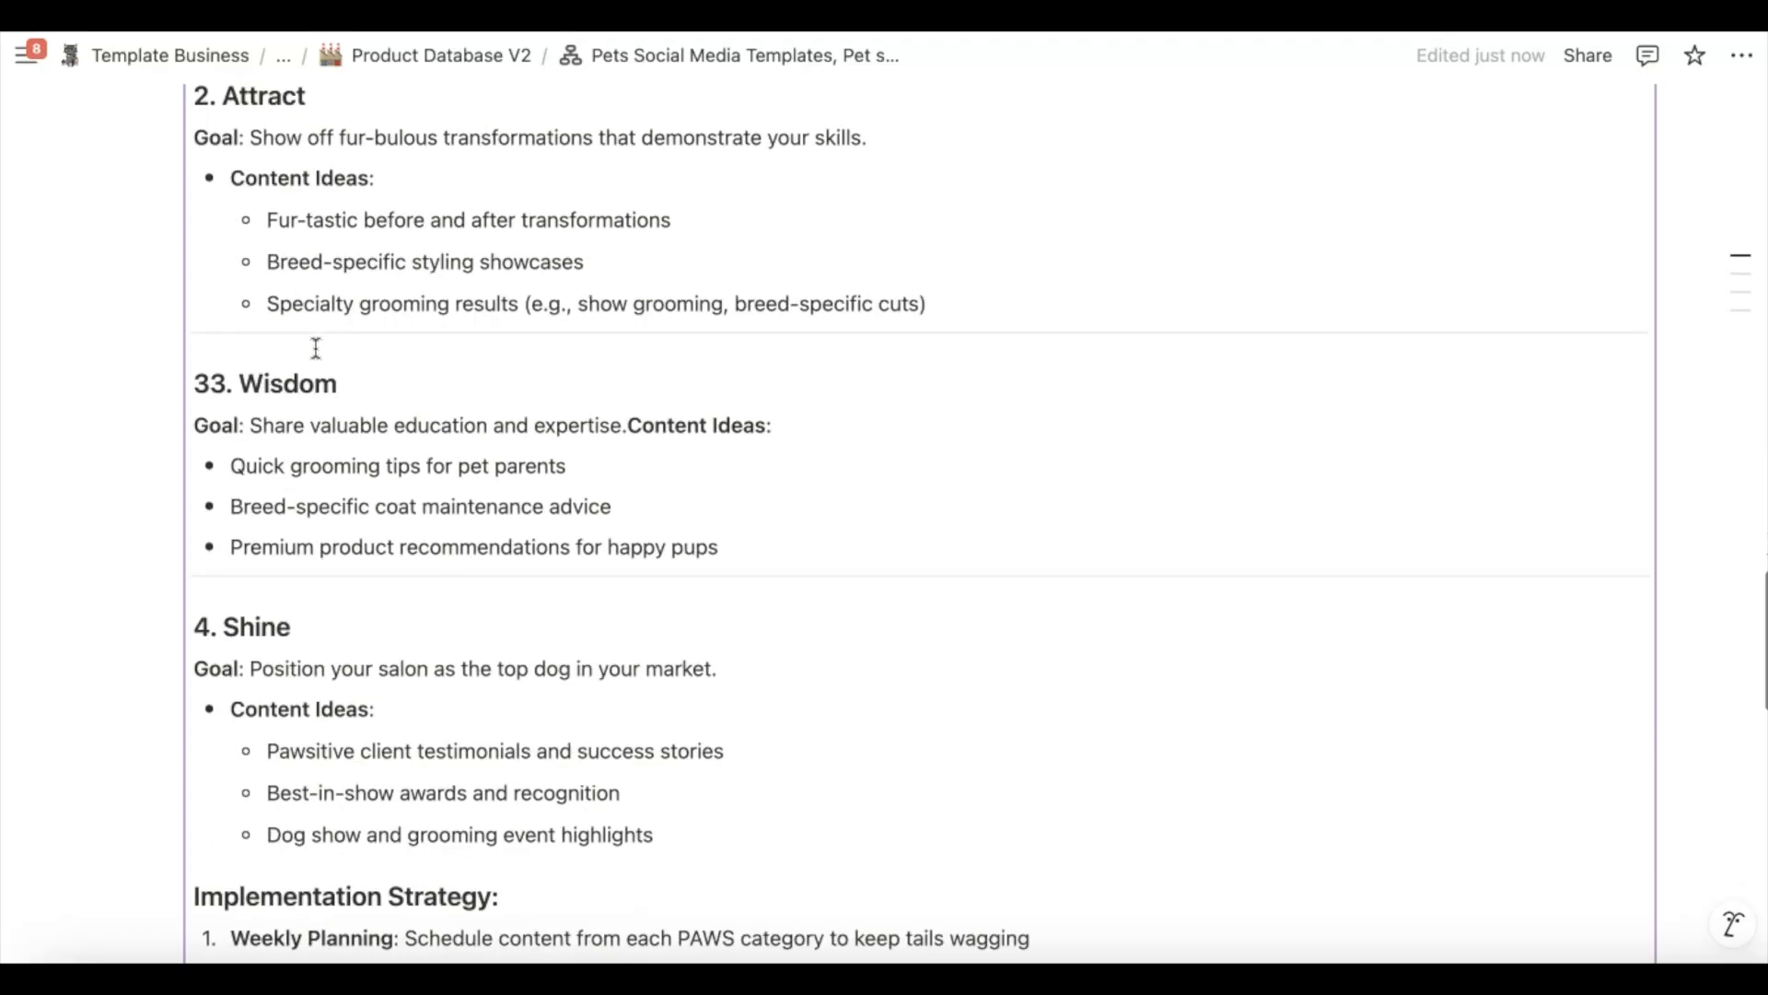
scroll(315, 348, "up", 6)
scroll(315, 348, "up", 2)
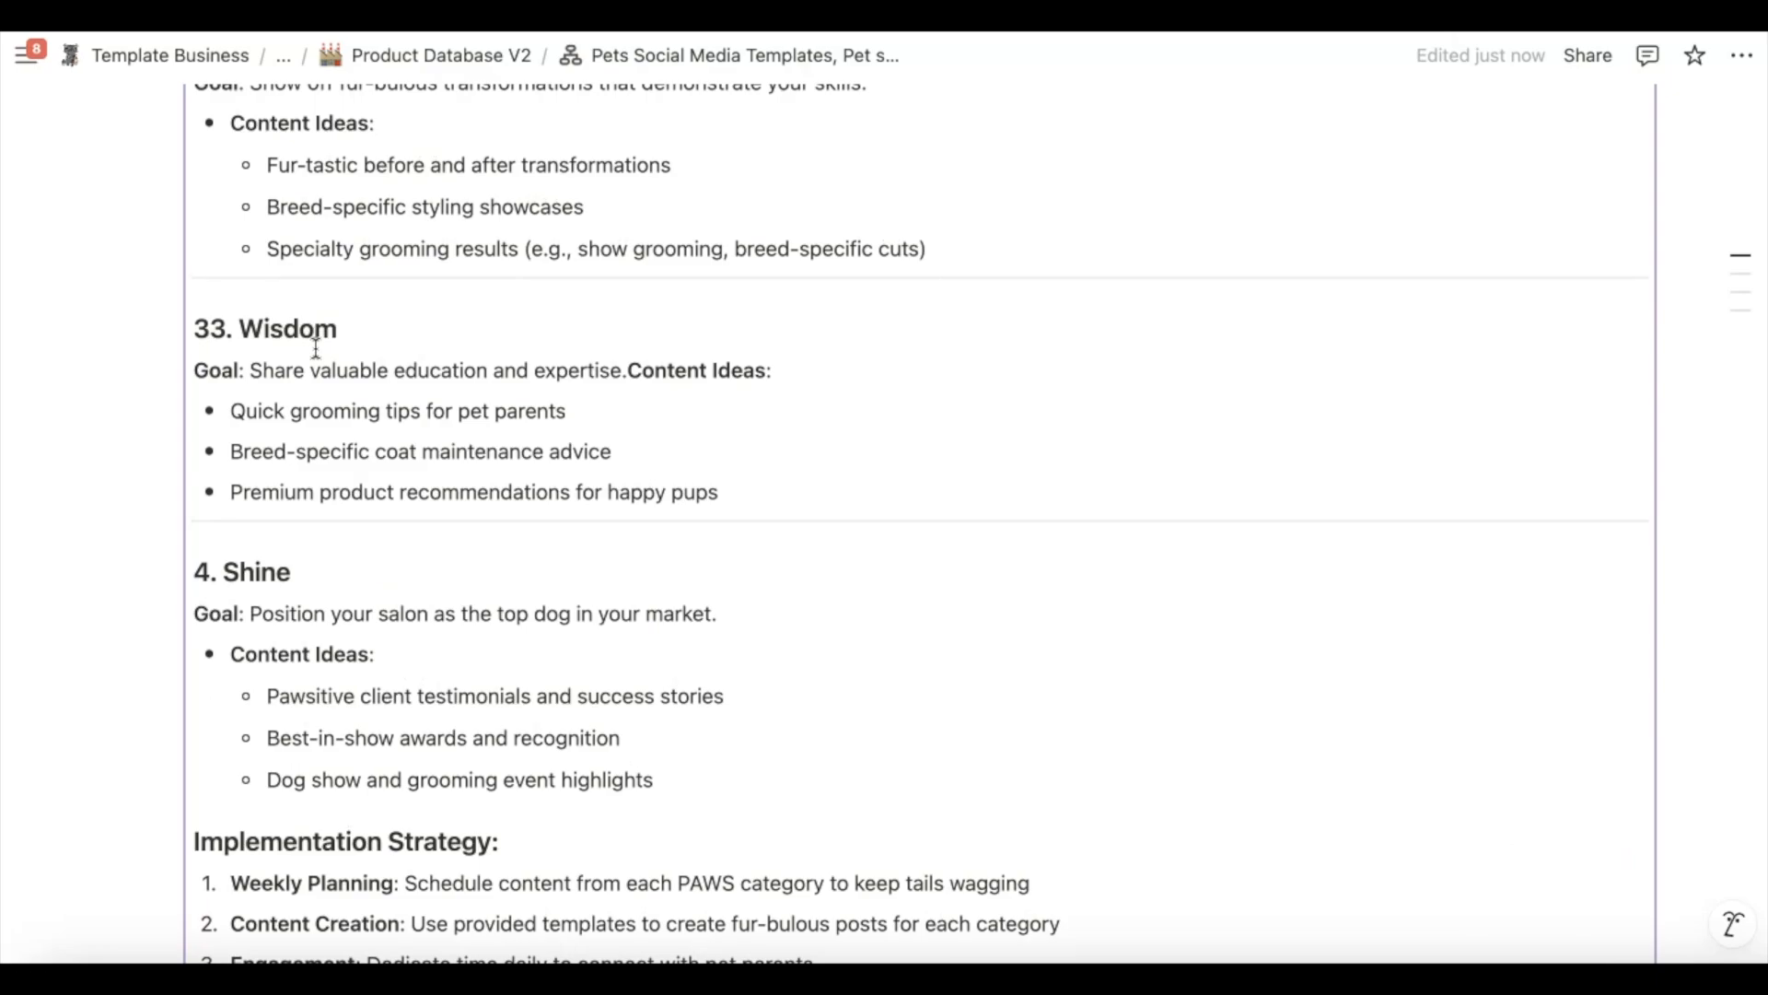
scroll(609, 361, "up", 9)
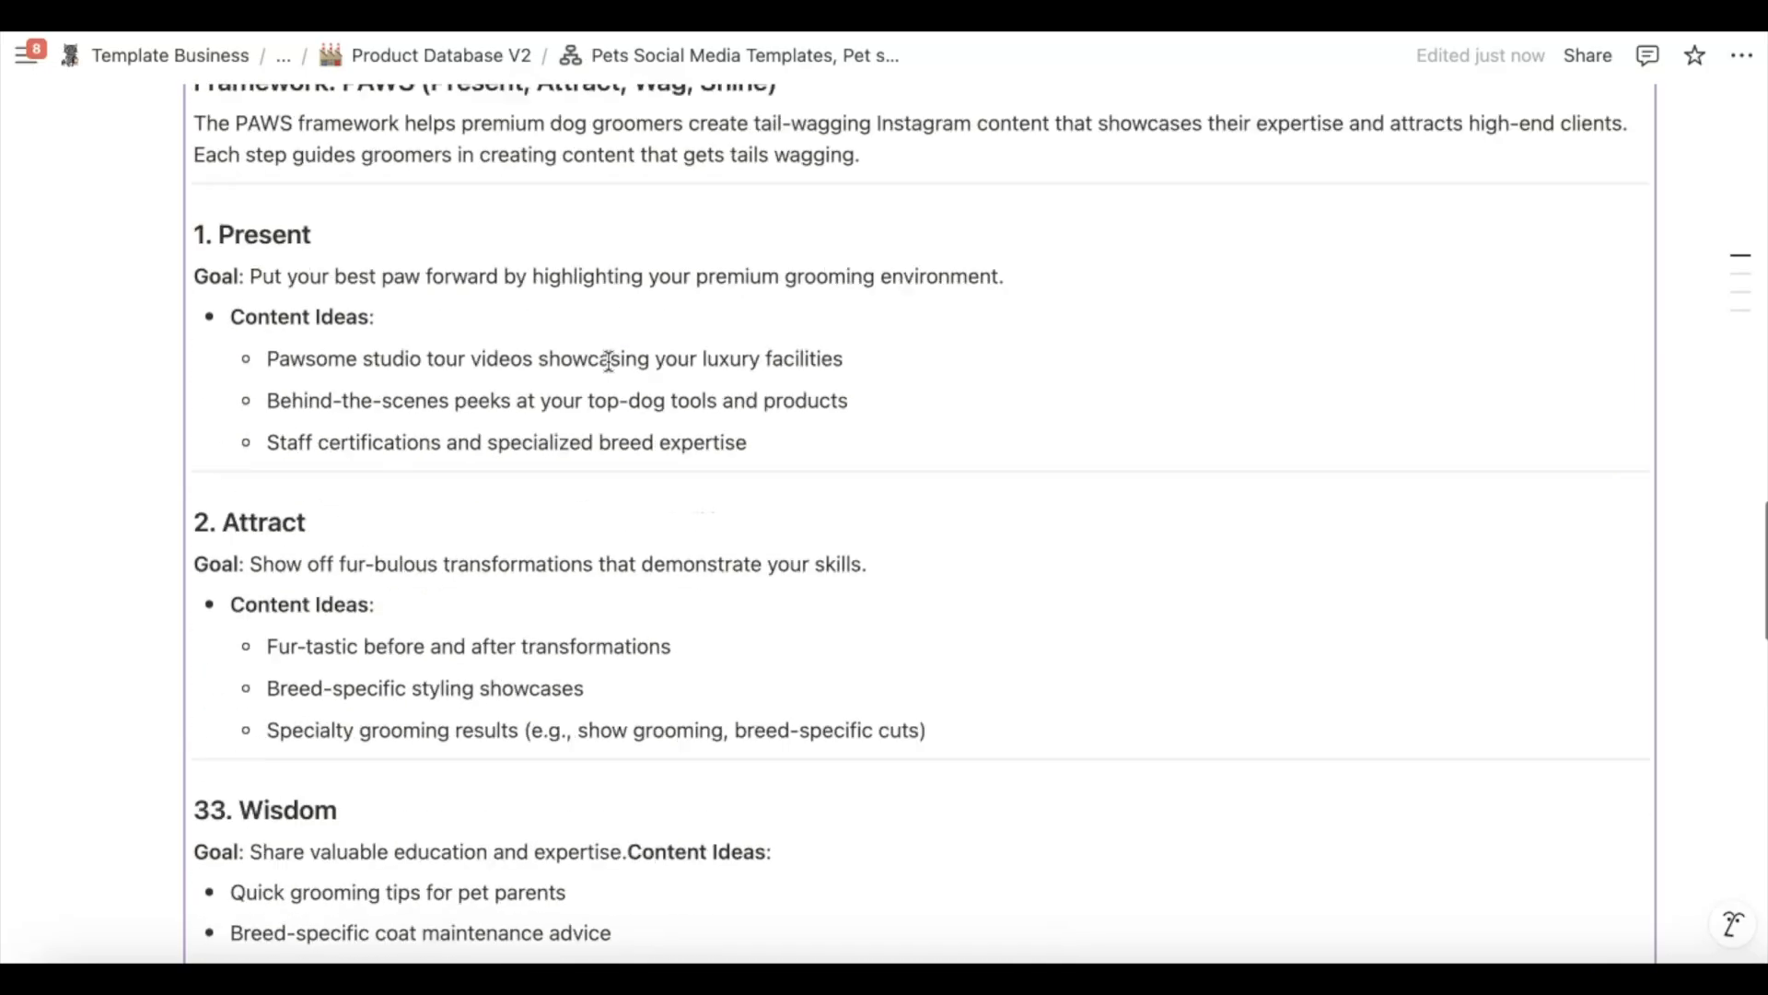
scroll(609, 361, "down", 1)
scroll(609, 359, "up", 5)
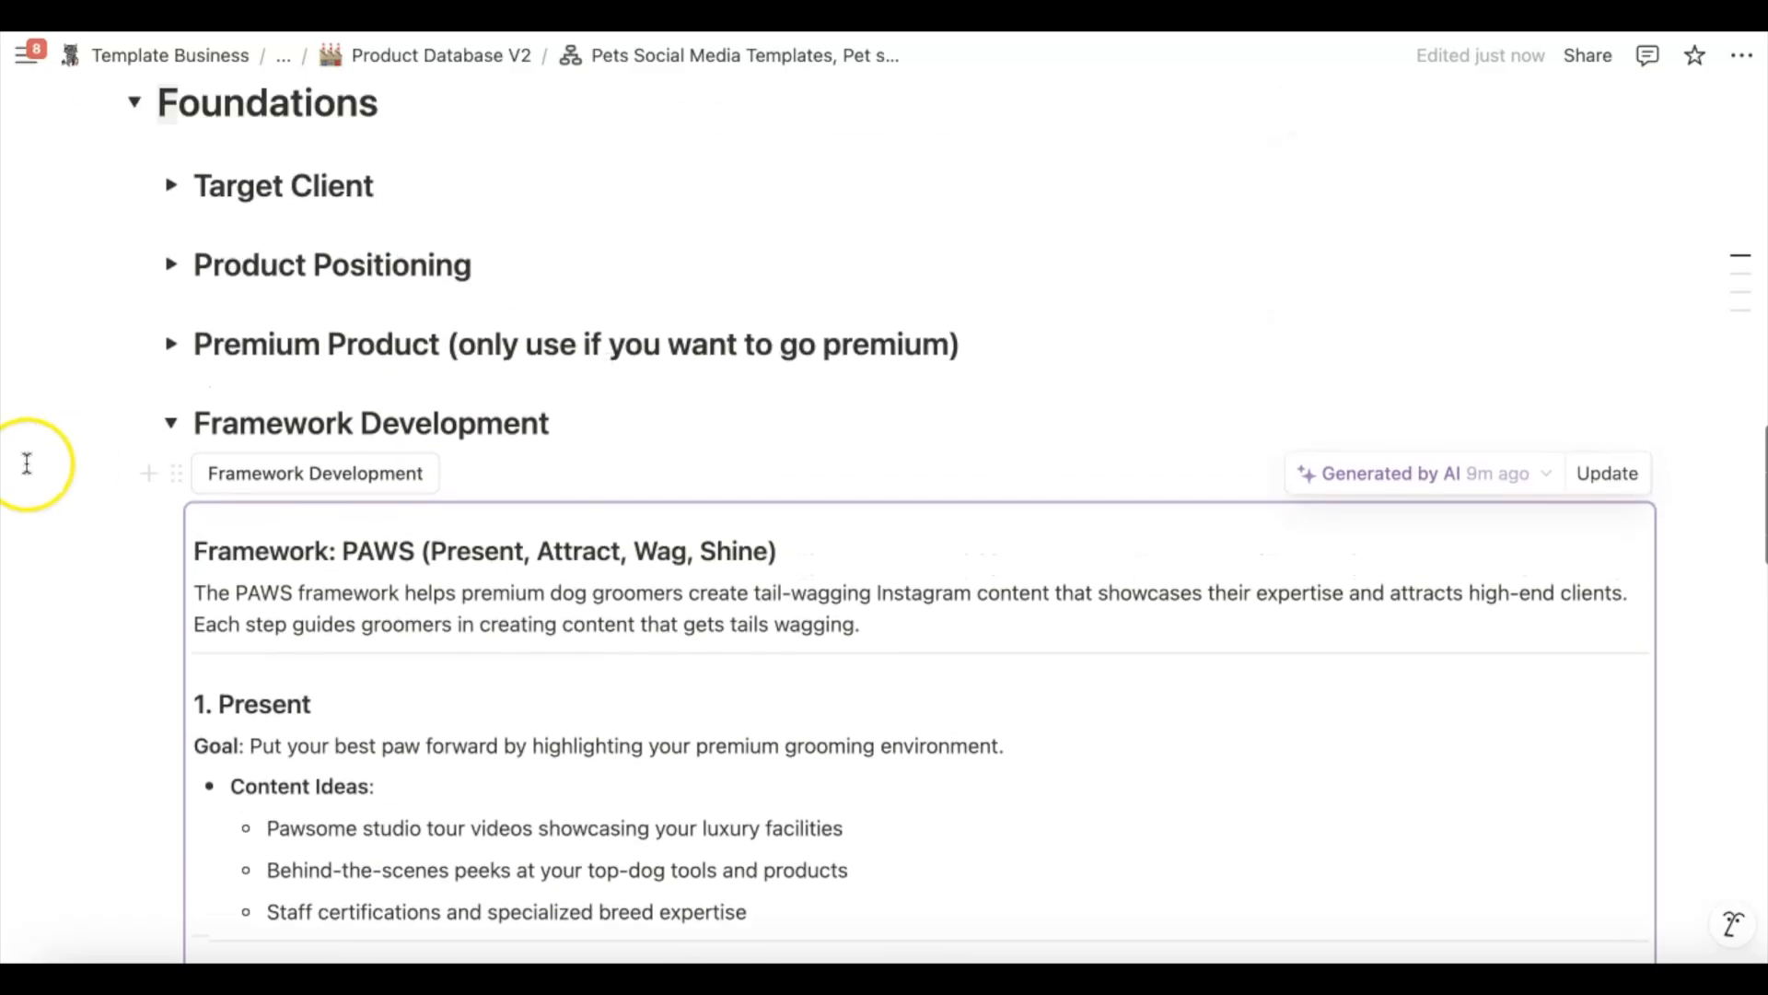
left_click(172, 426)
Expand the Offer Outline section and delete its existing AI-generated block
scroll(296, 513, "down", 1)
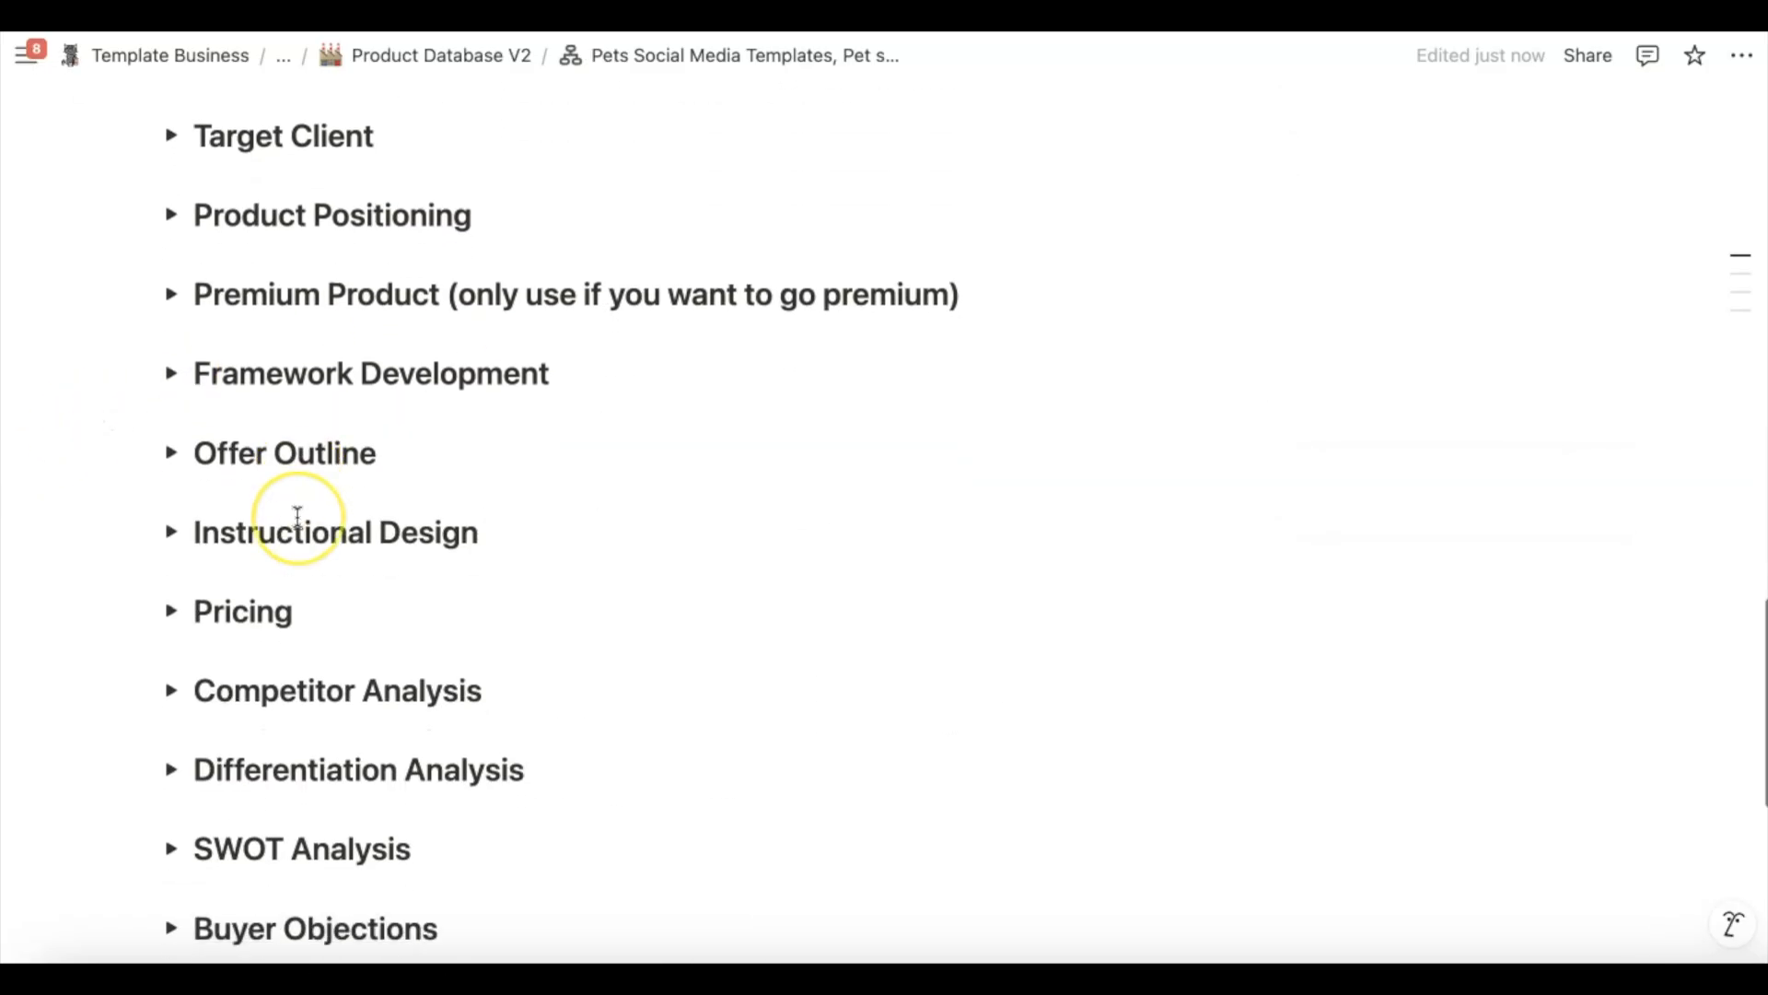
left_click(172, 453)
scroll(288, 474, "down", 1)
left_click(170, 458)
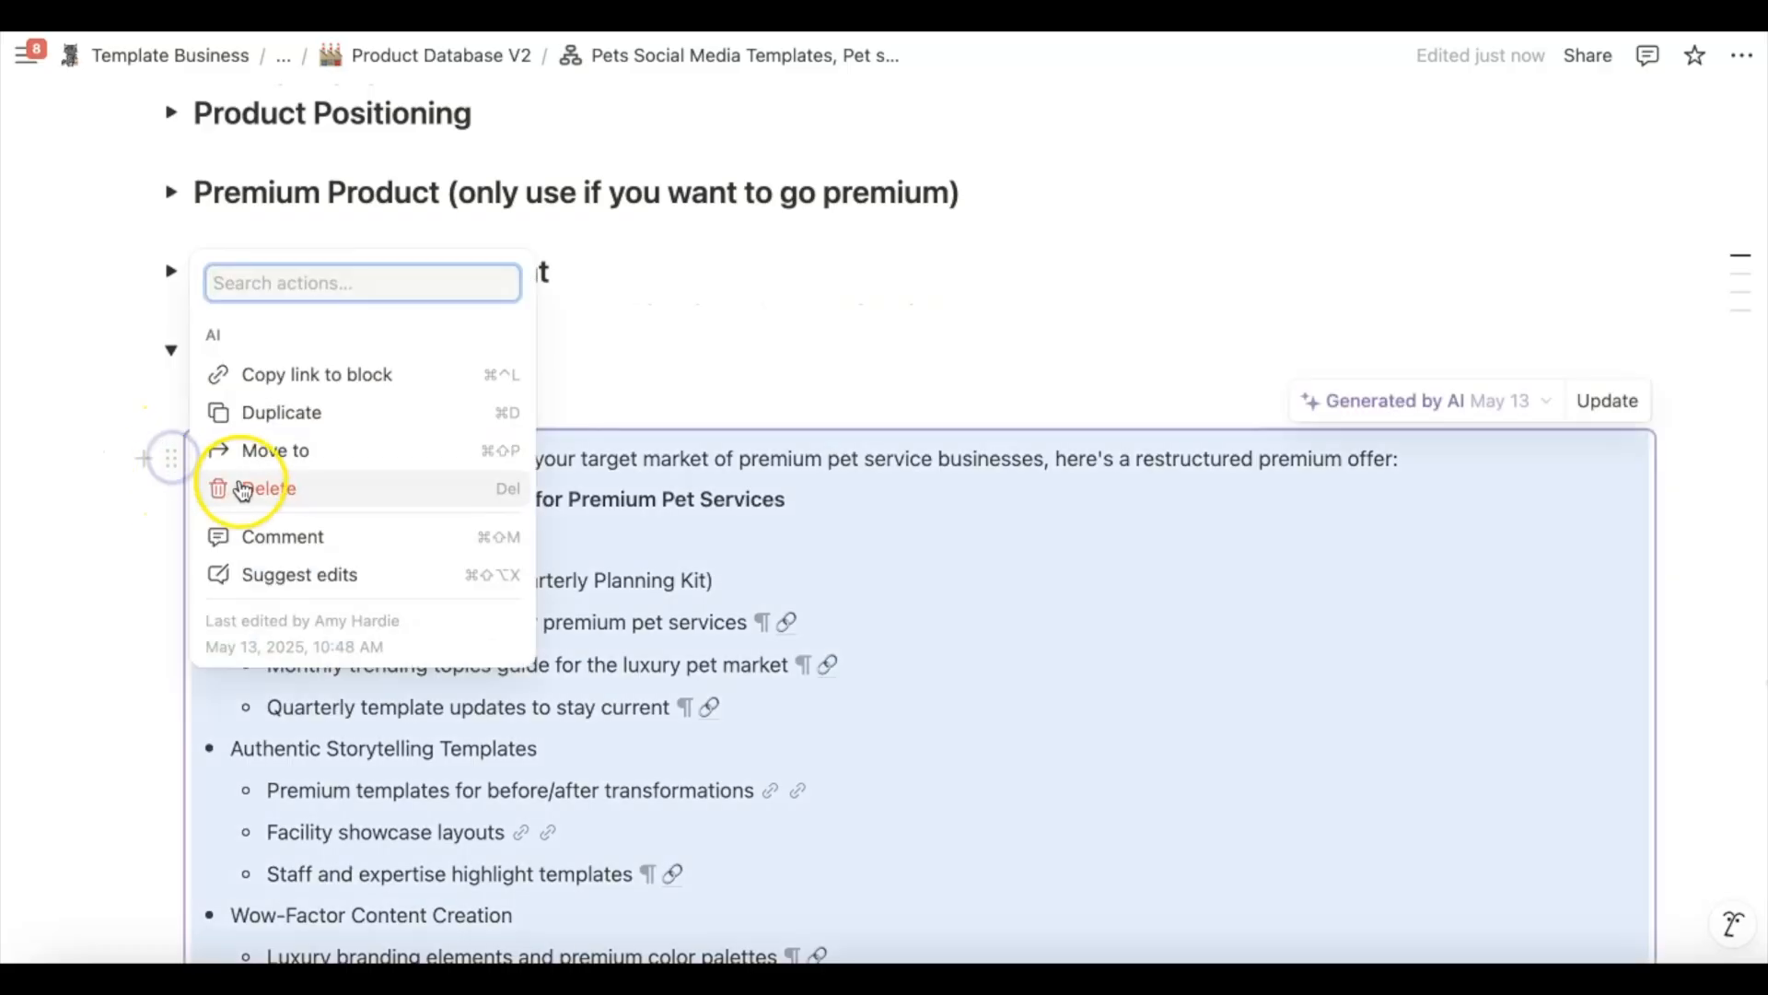
left_click(244, 486)
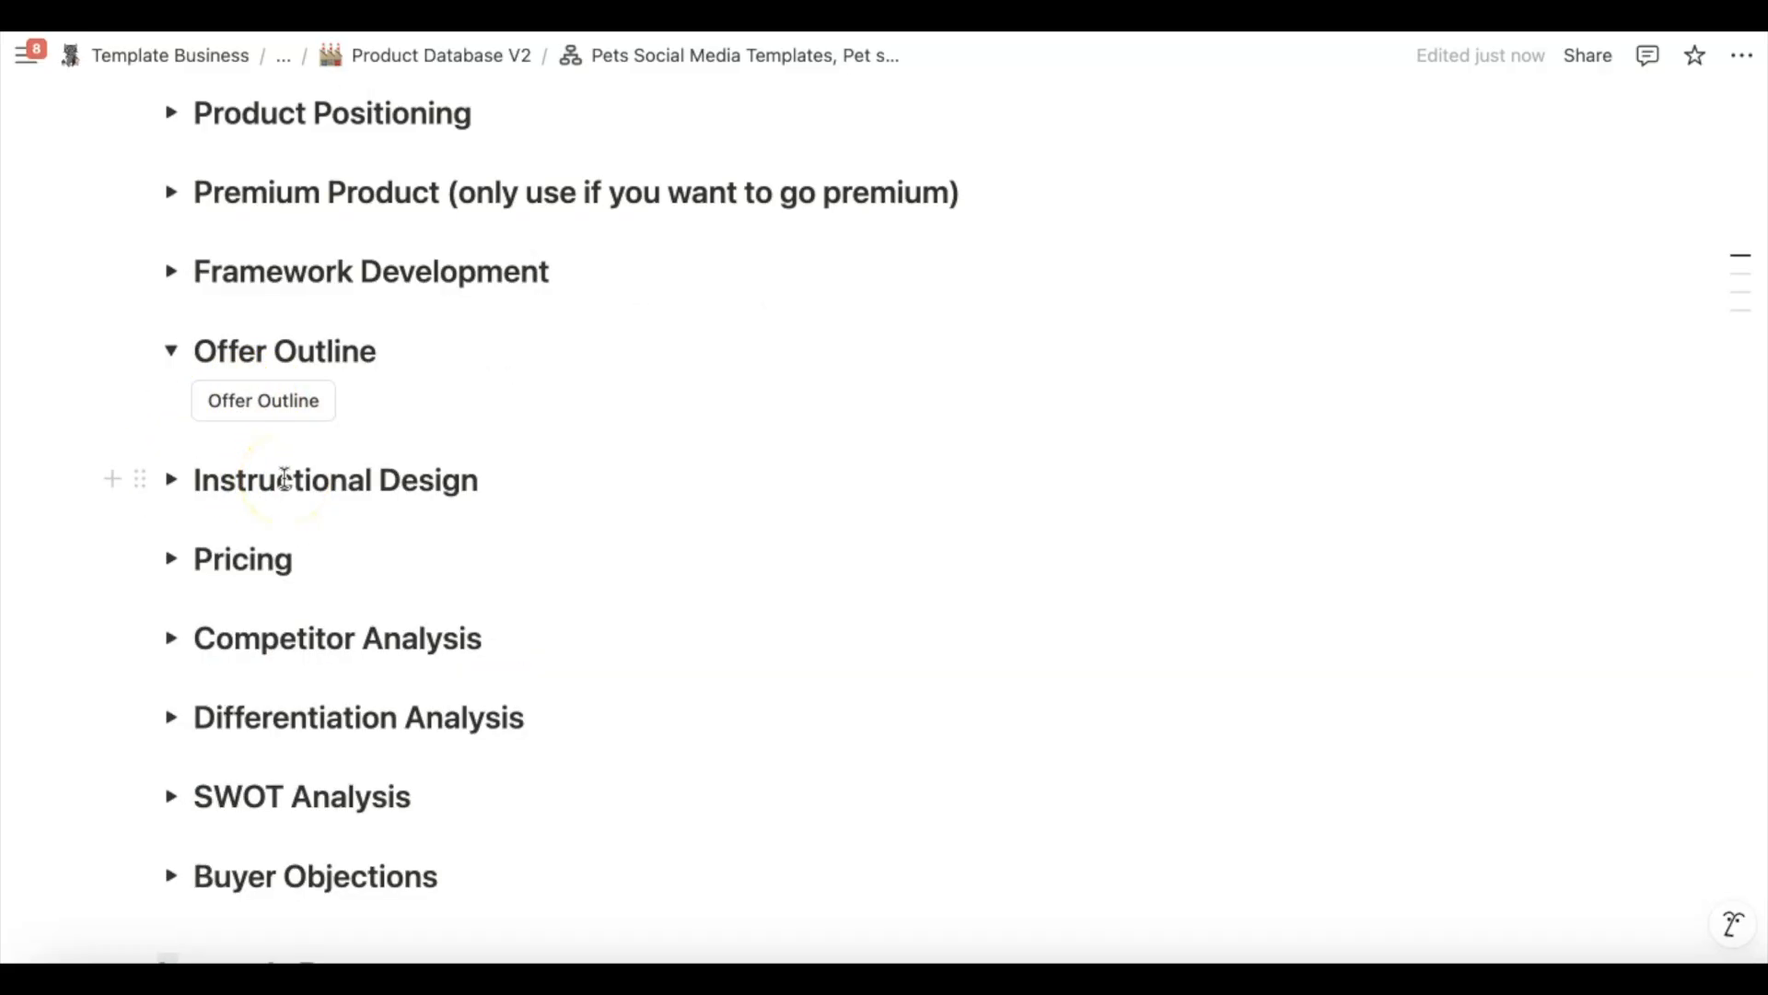
Insert the preset Offer Outline AI prompt and generate a premium offer structured around the new framework and its main outcome
left_click(262, 401)
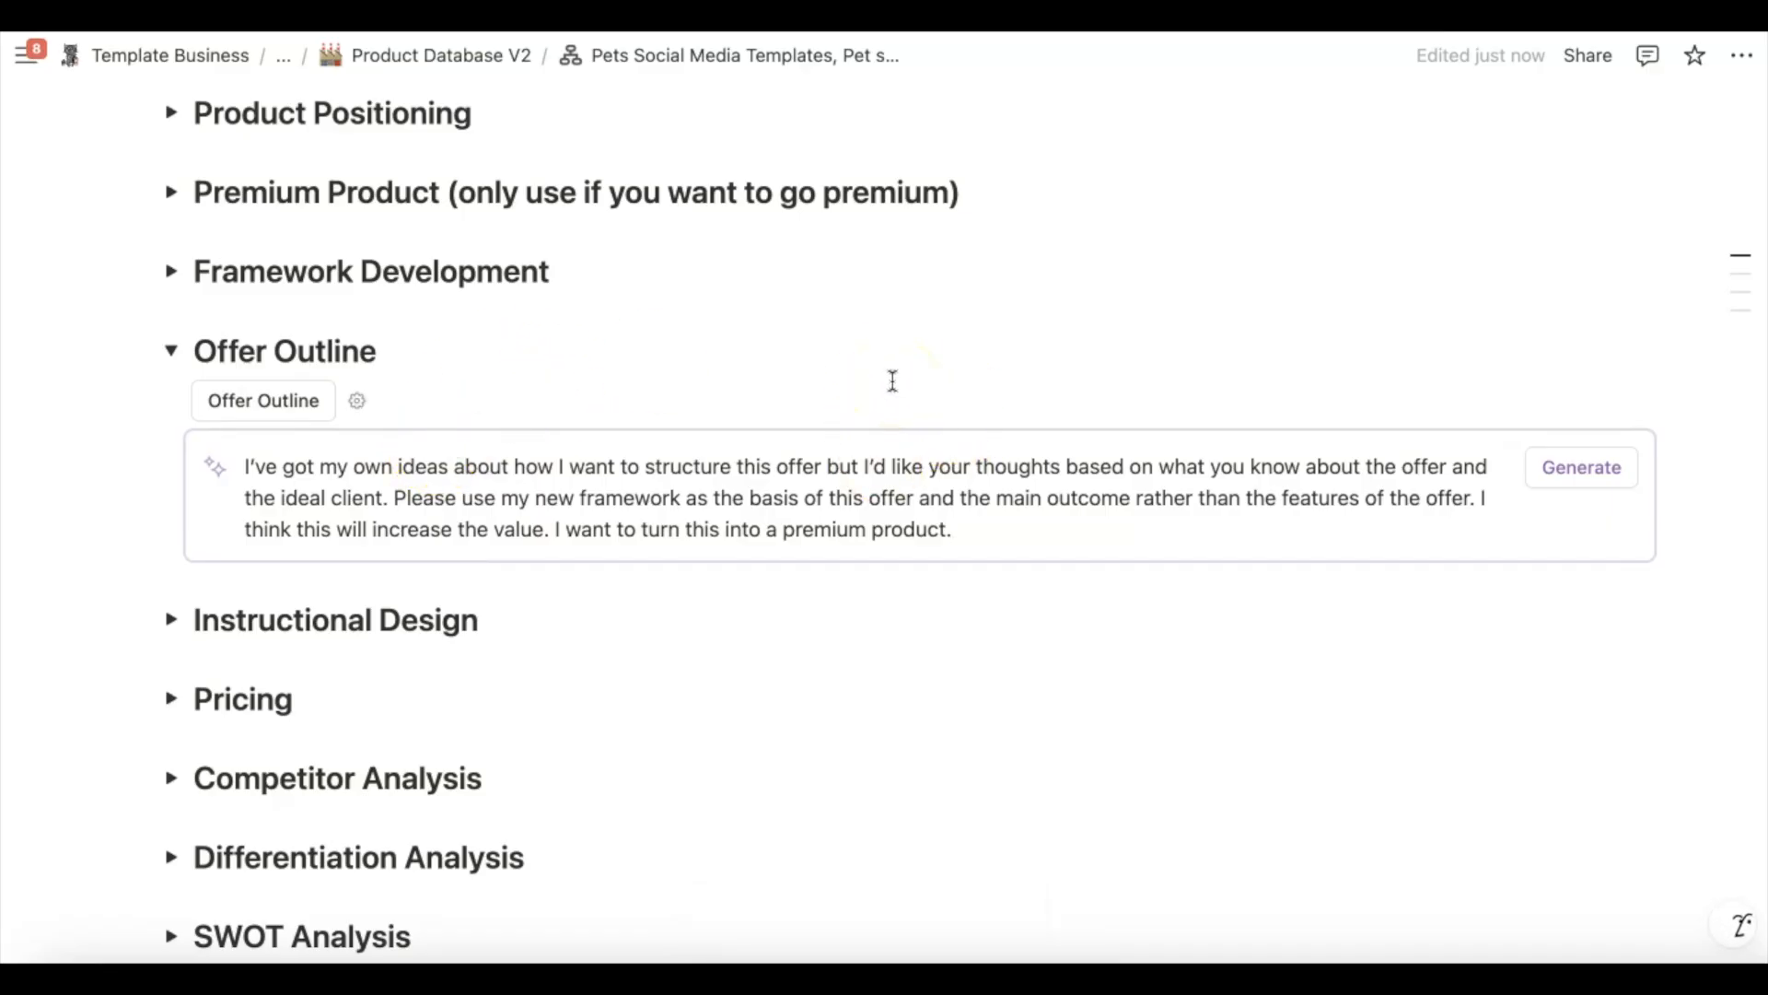
left_click(1028, 419)
left_click(1176, 436)
left_click(1356, 484)
left_click(1475, 487)
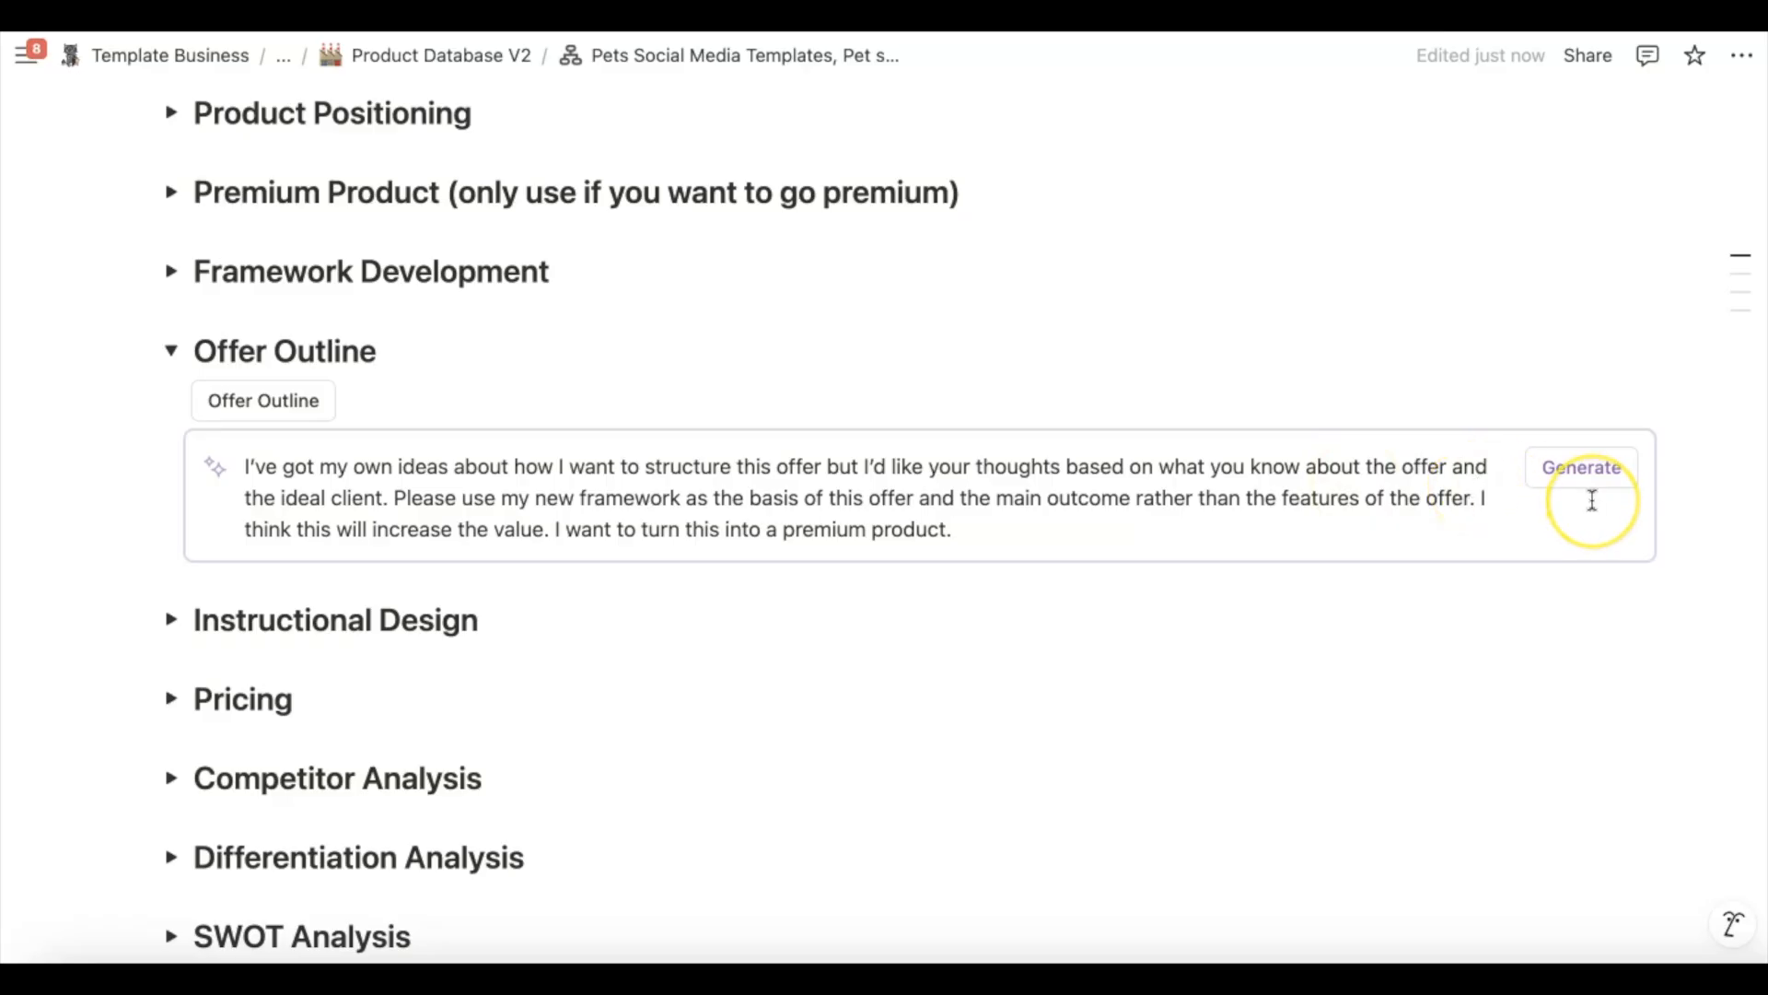
left_click(1598, 470)
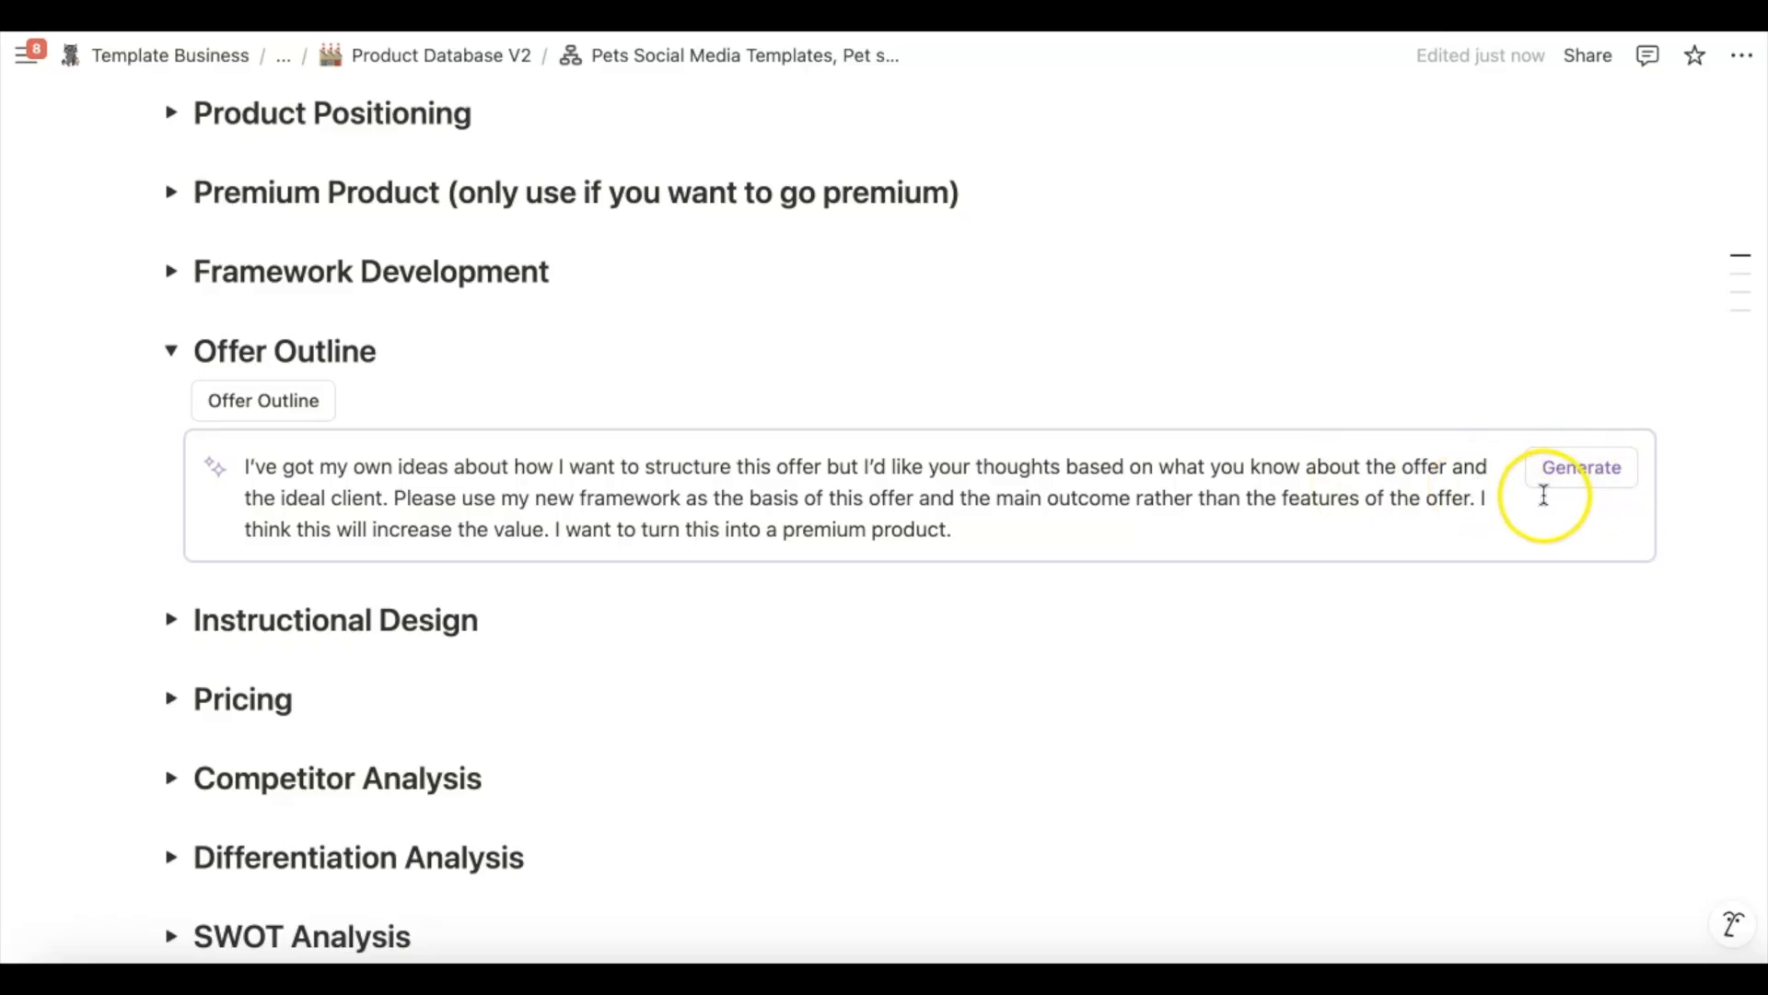
left_click_drag(979, 531, 542, 538)
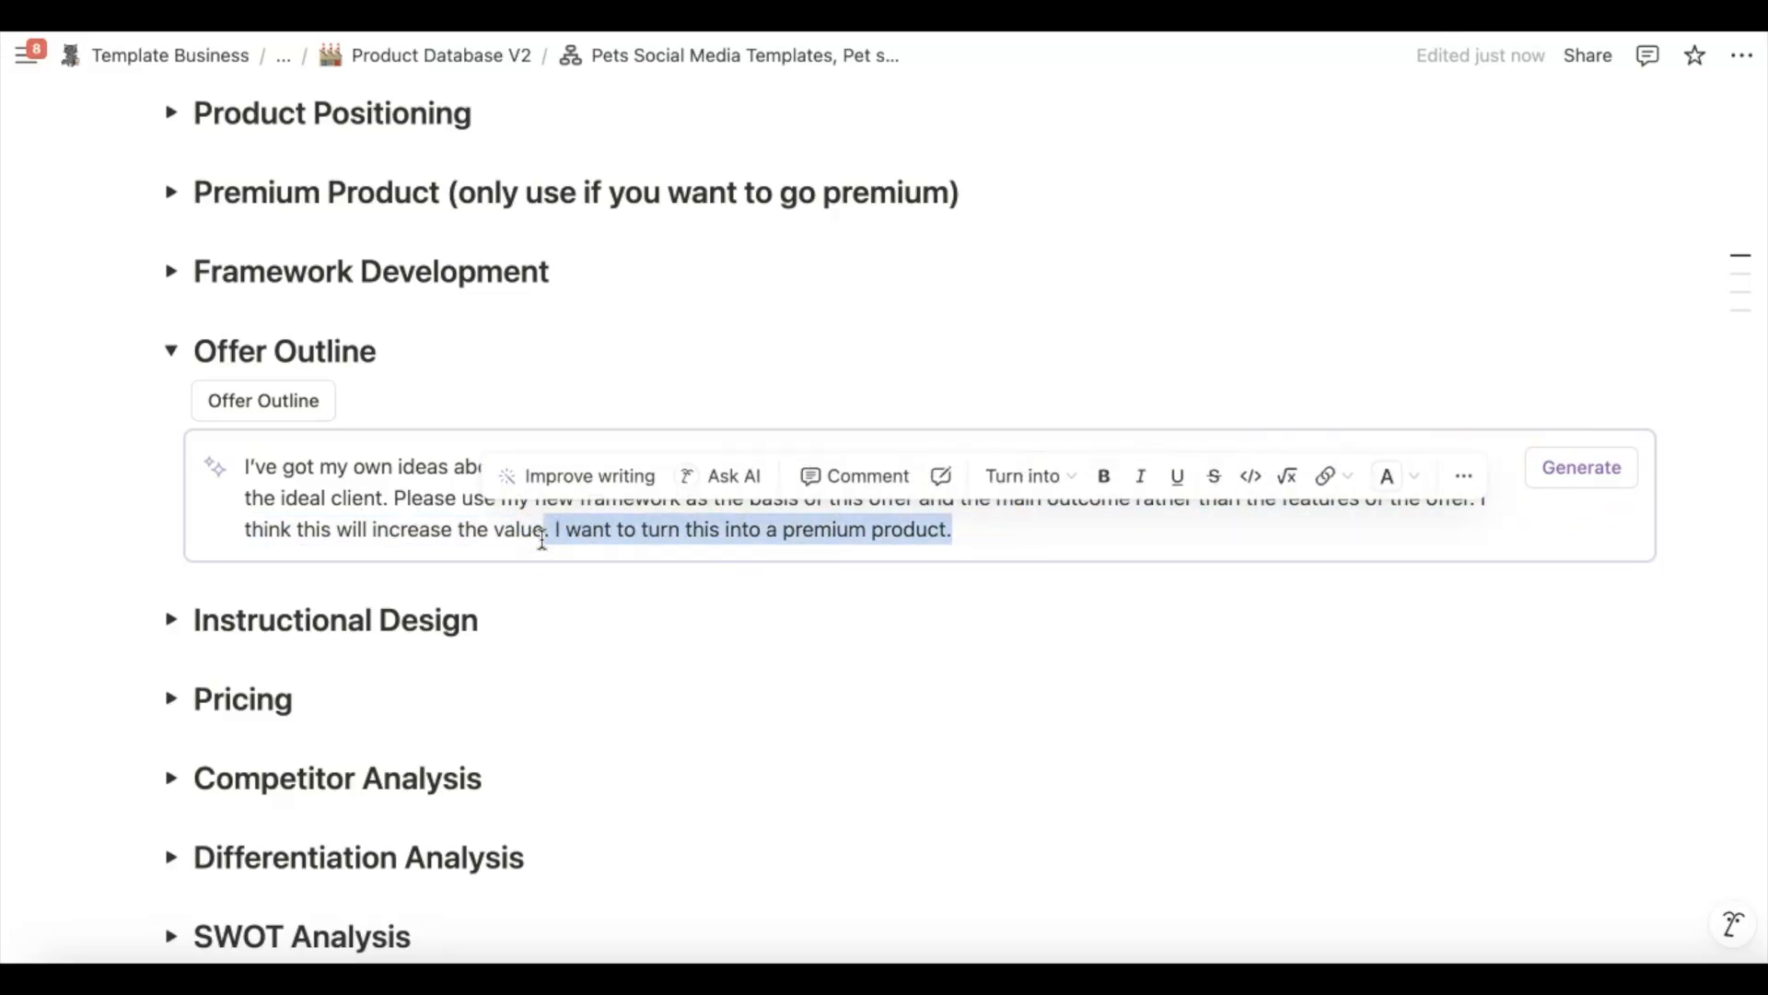
left_click(1584, 461)
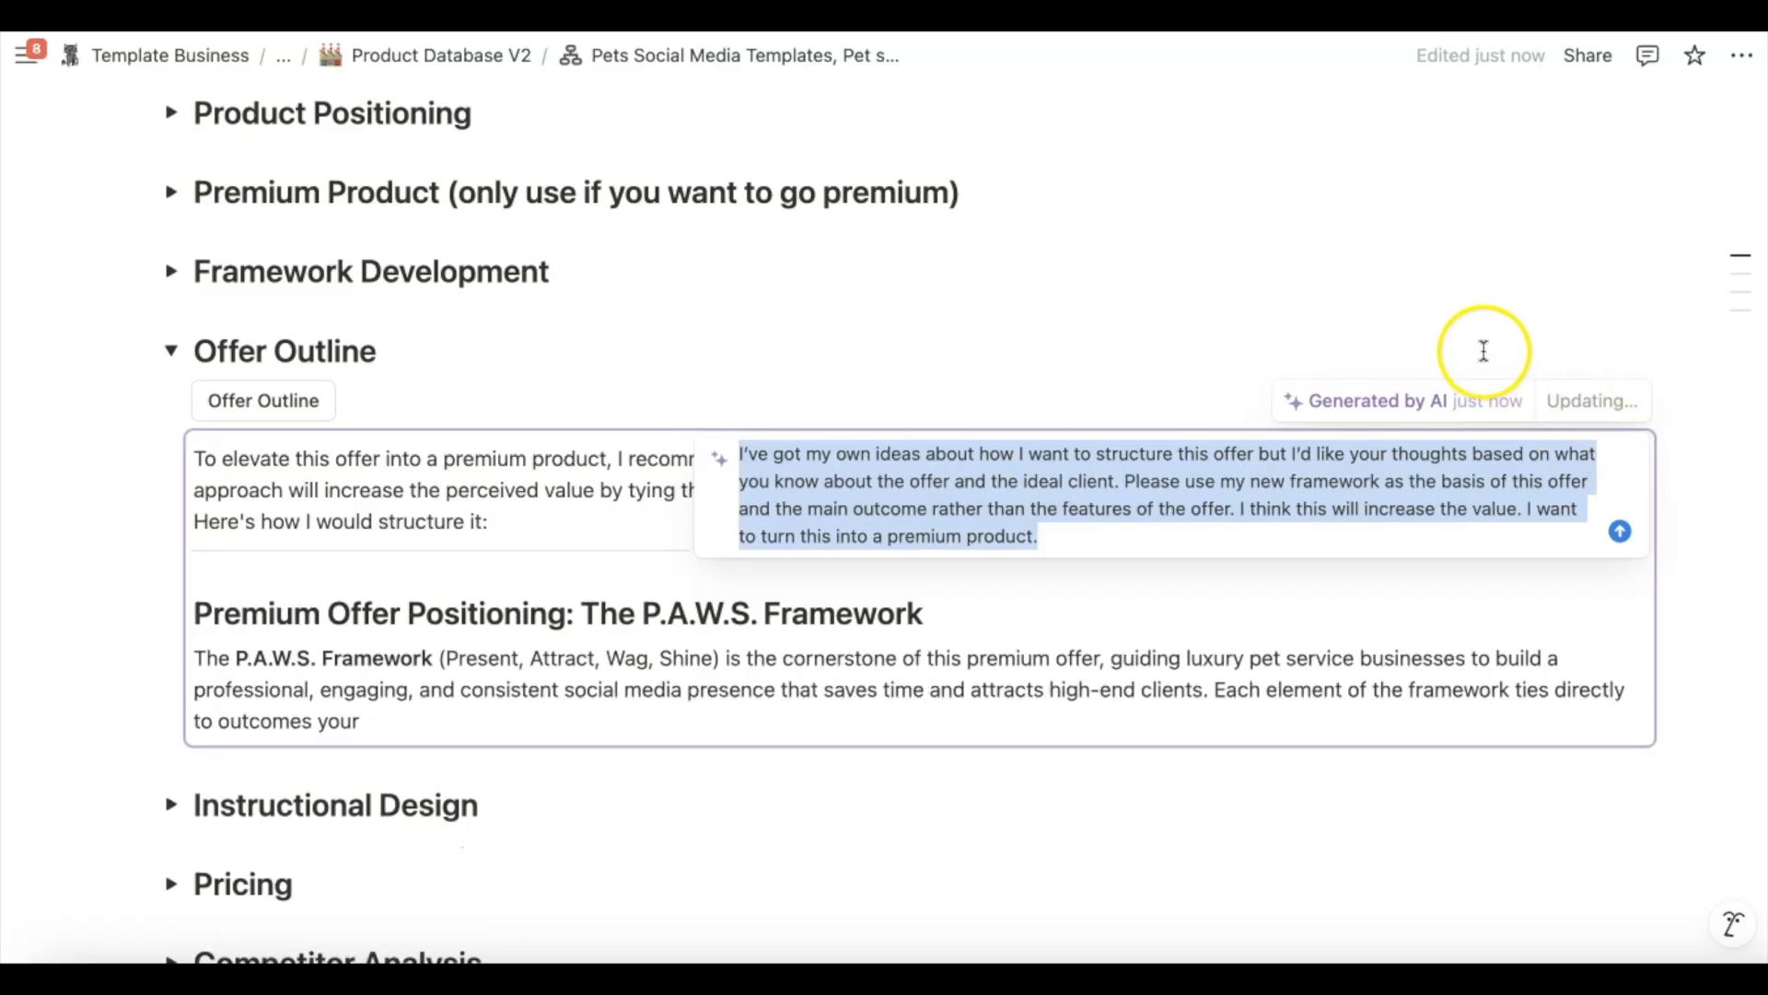
Read through the outcomes, problems solved and solutions in the generated offer's Present, Attract and Wag parts
scroll(897, 334, "down", 1)
scroll(896, 334, "down", 5)
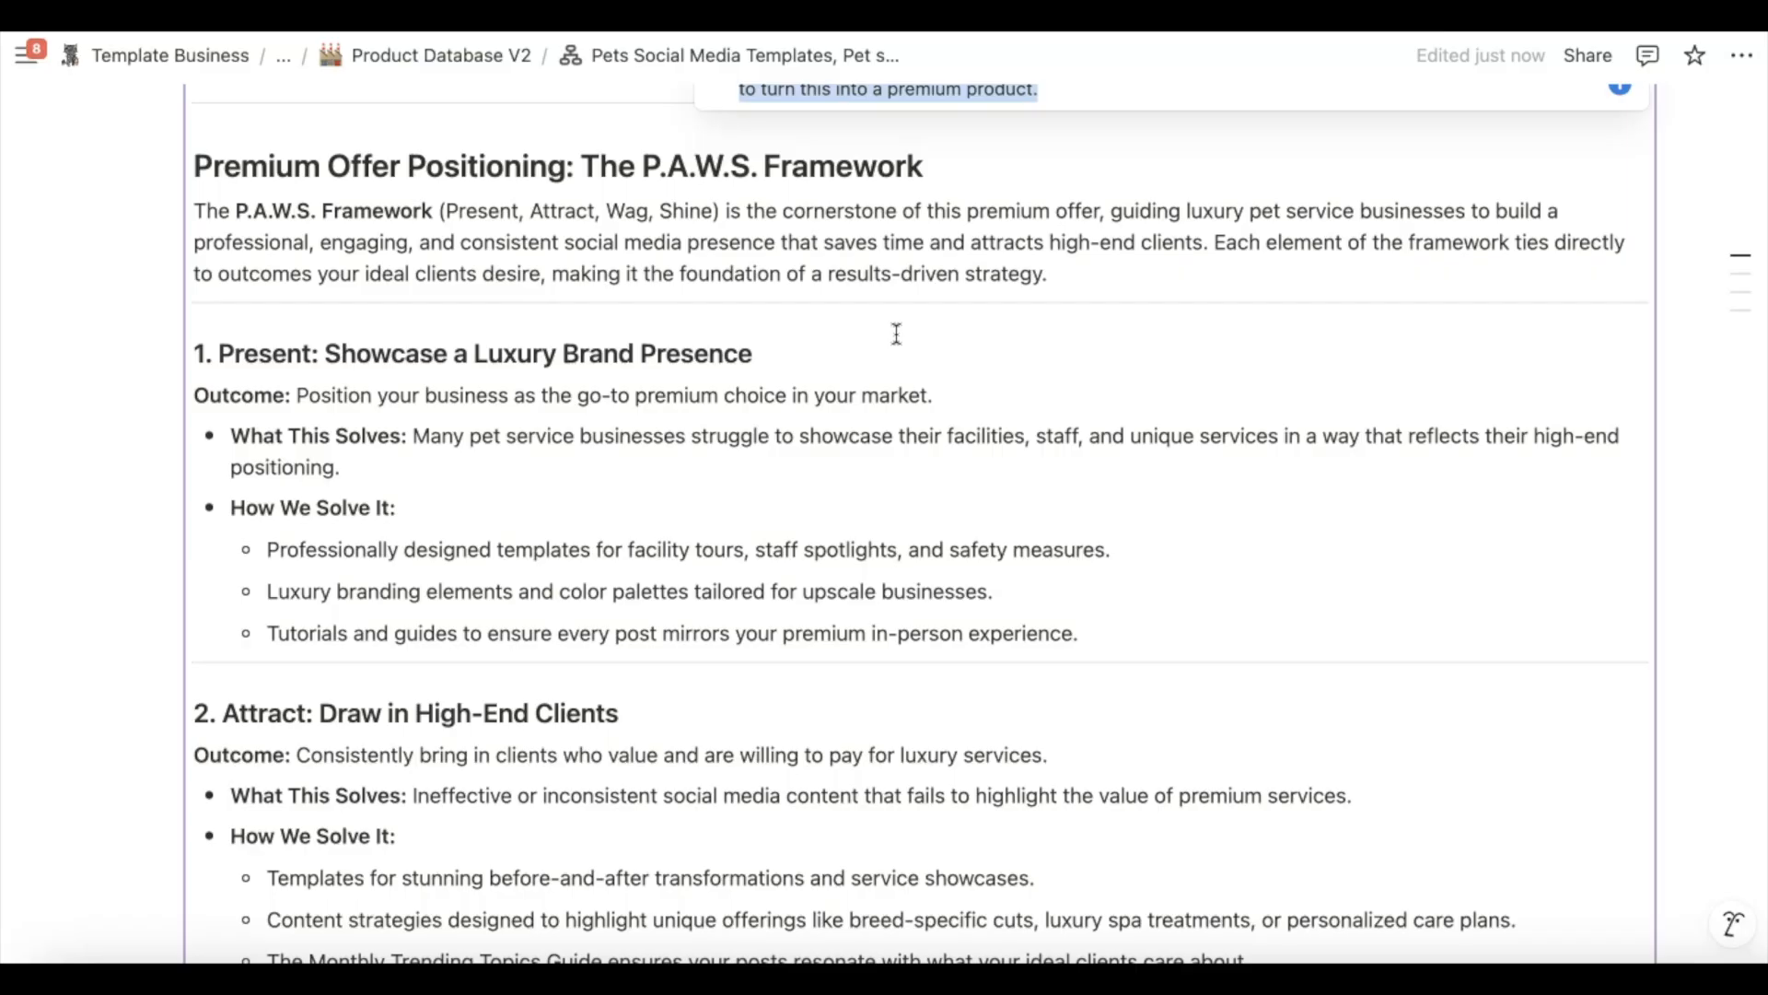
scroll(896, 334, "down", 2)
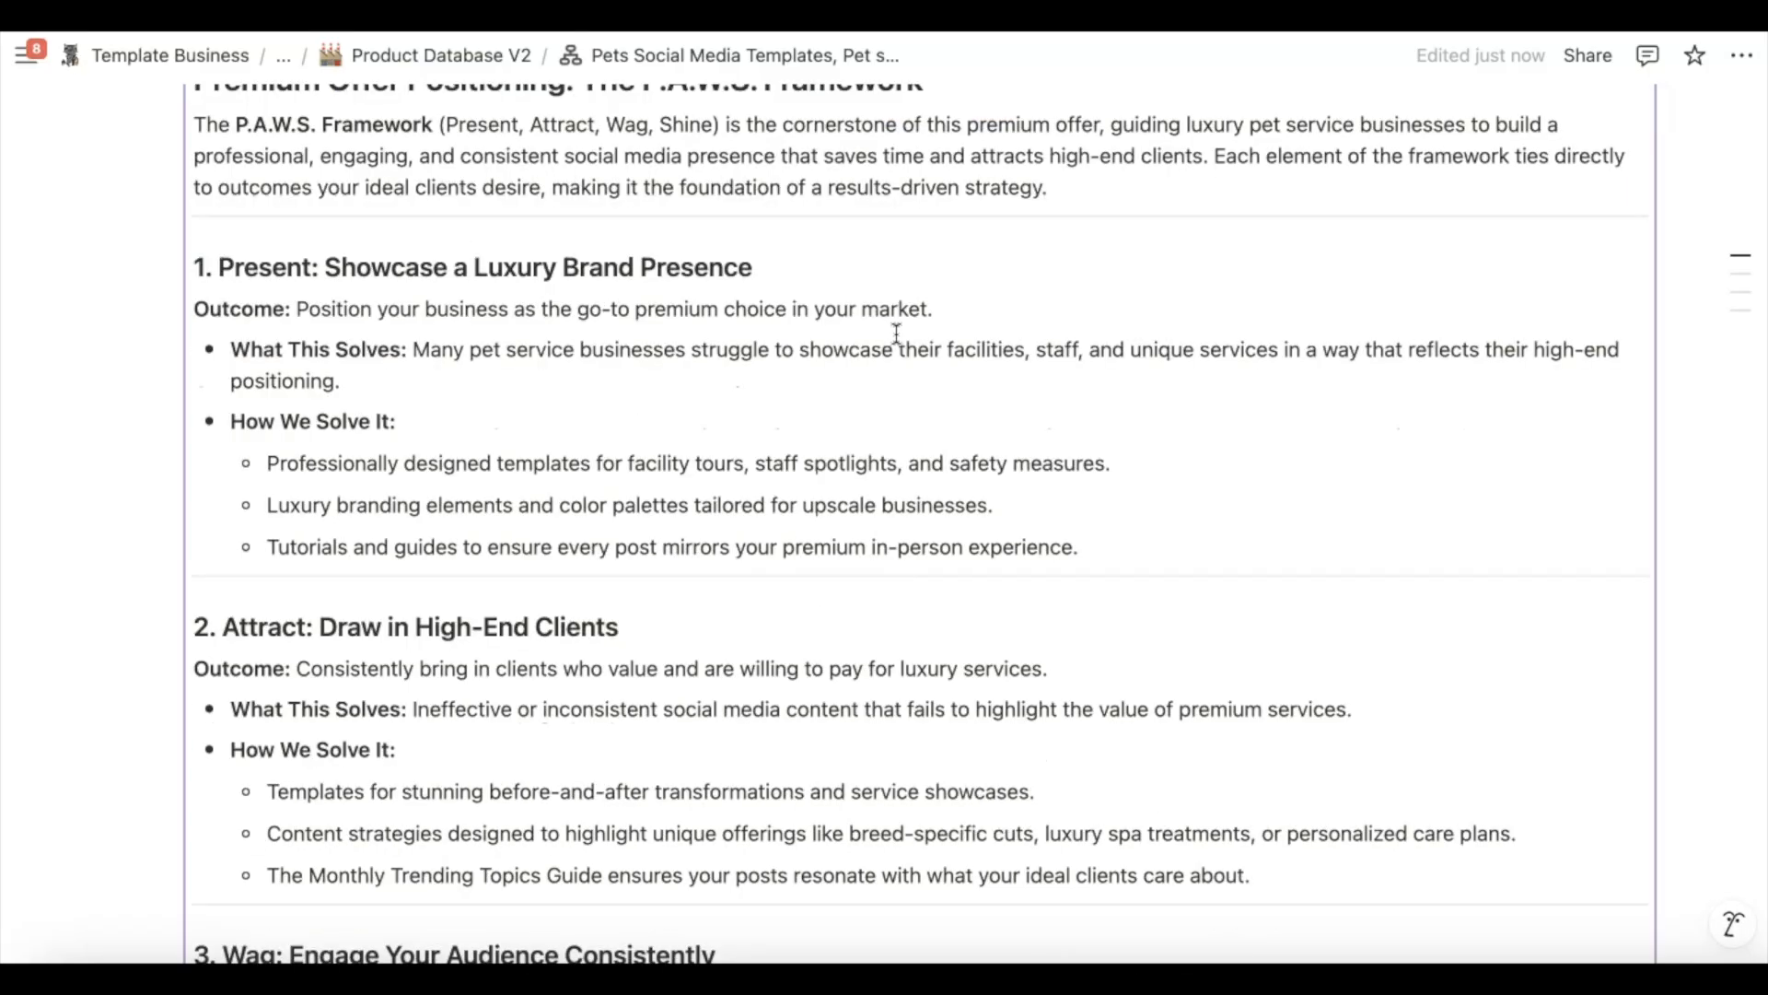
scroll(735, 509, "down", 4)
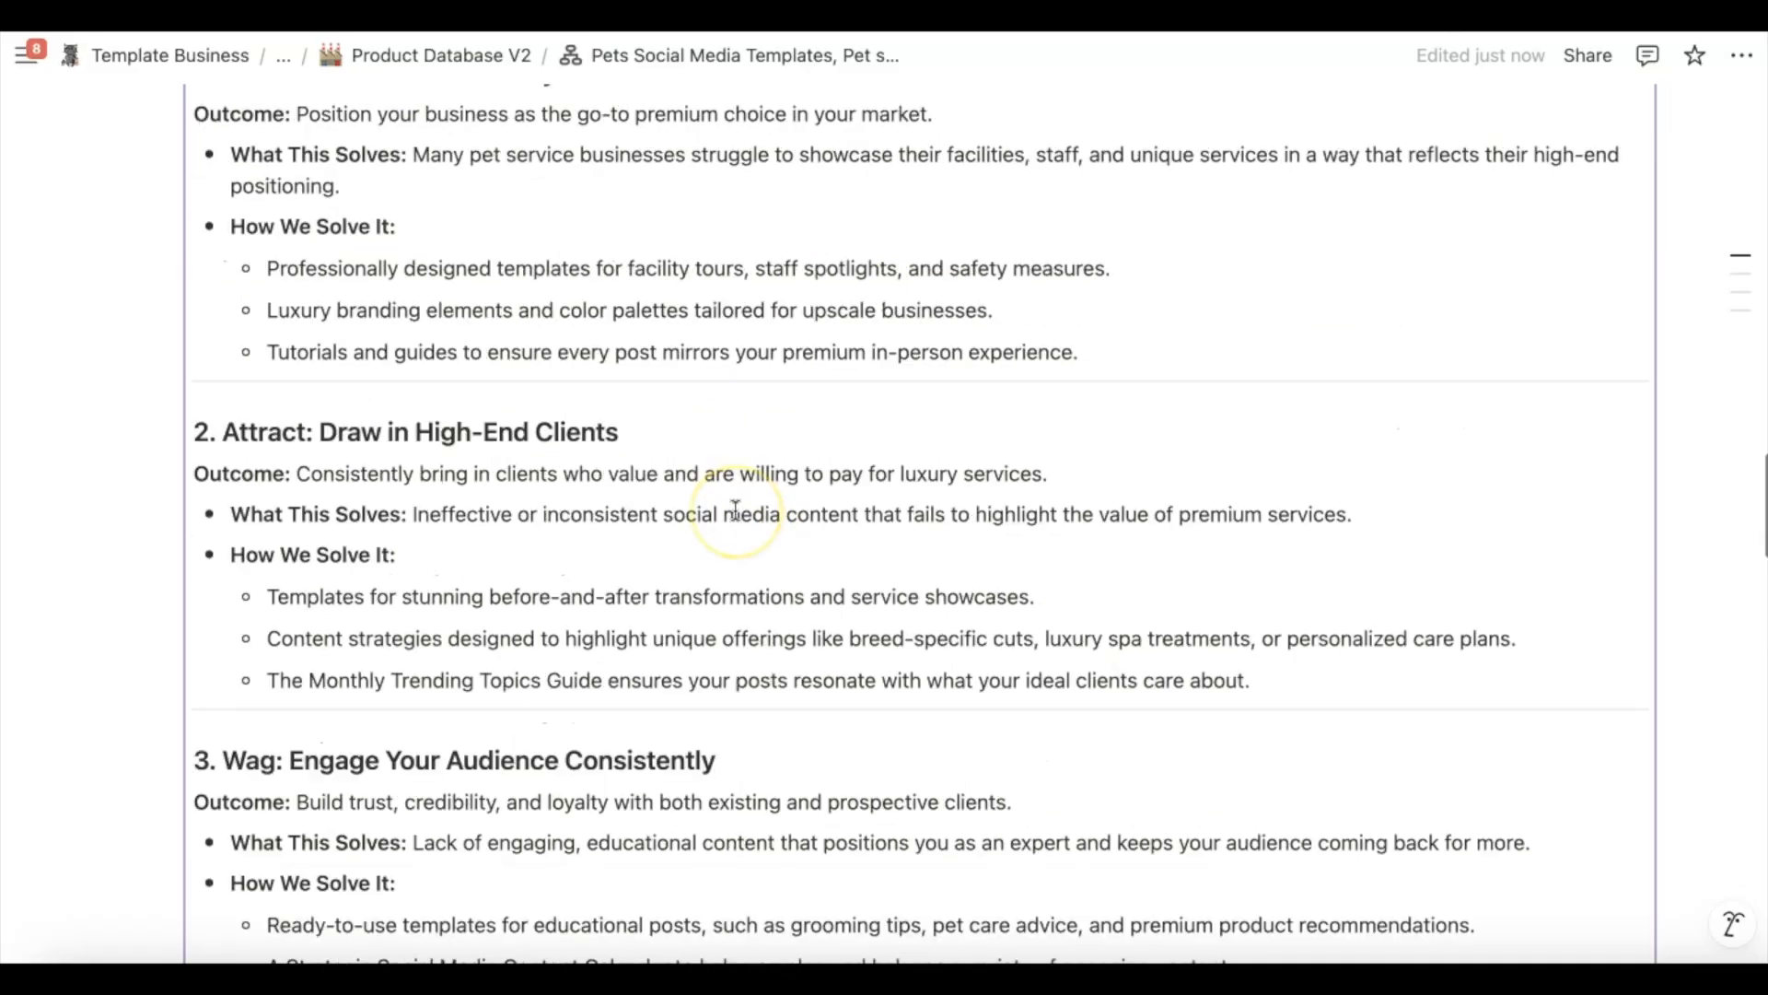
scroll(735, 509, "down", 5)
scroll(735, 510, "up", 3)
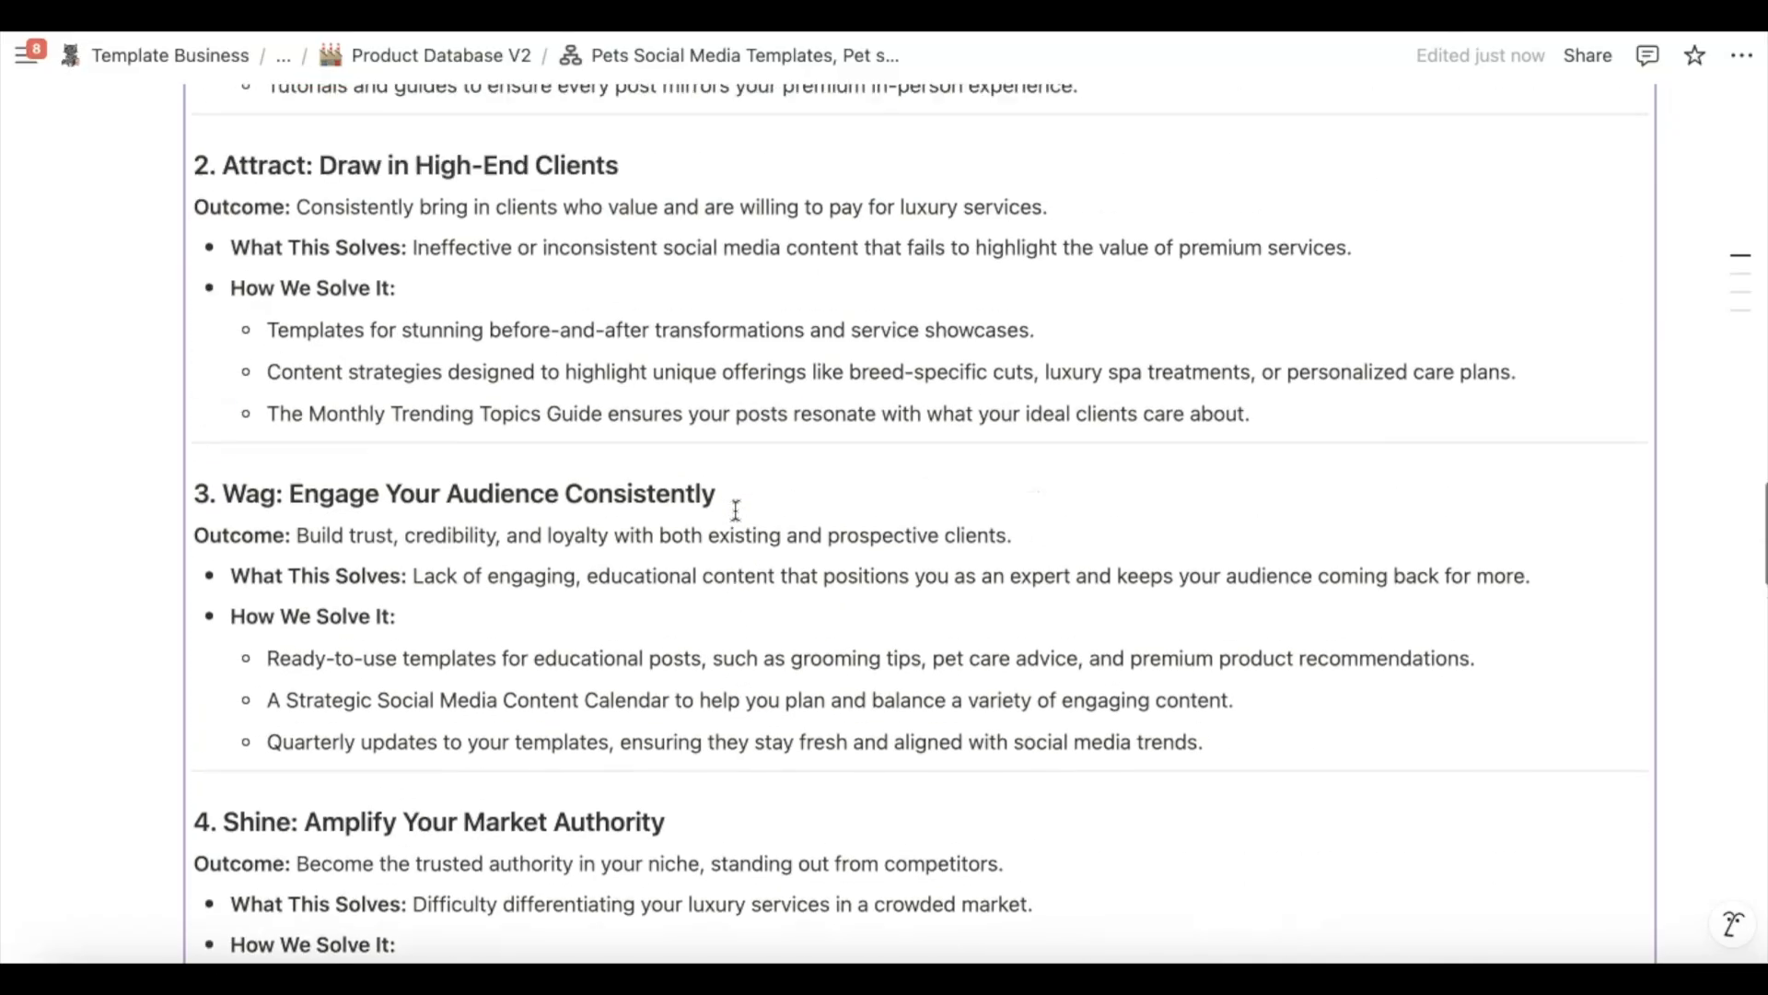
scroll(735, 510, "up", 4)
scroll(735, 509, "down", 1)
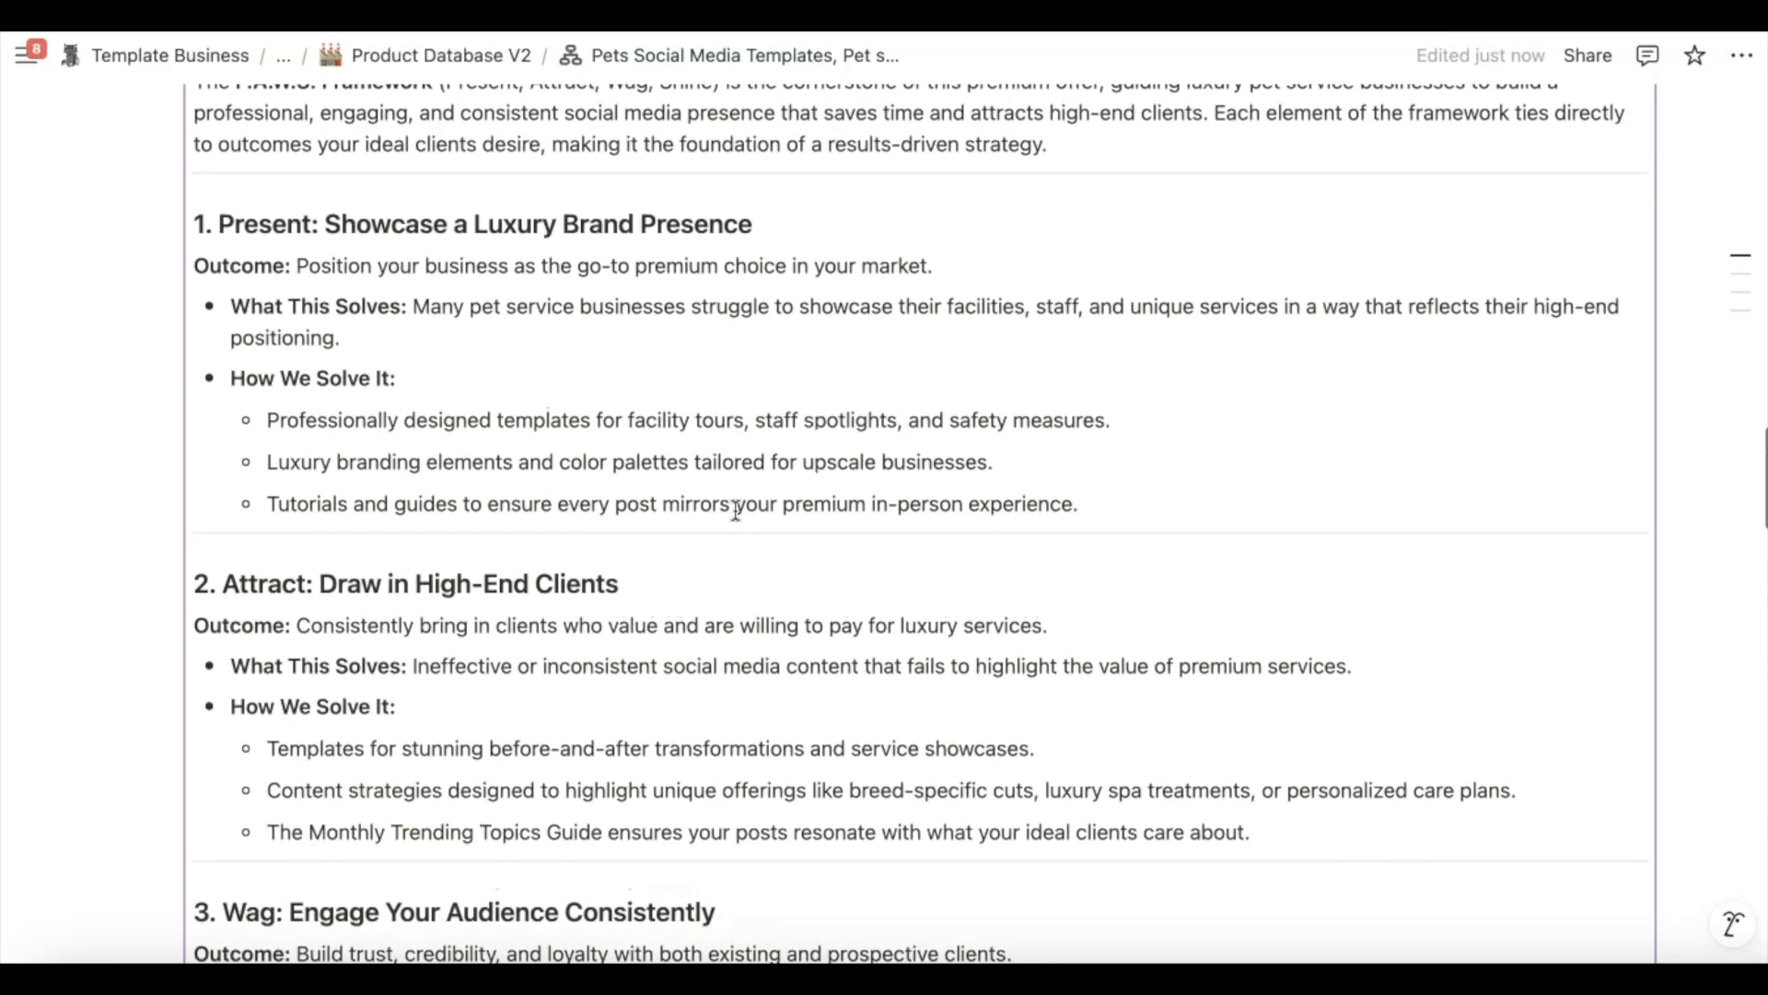
scroll(734, 509, "down", 1)
scroll(735, 509, "up", 1)
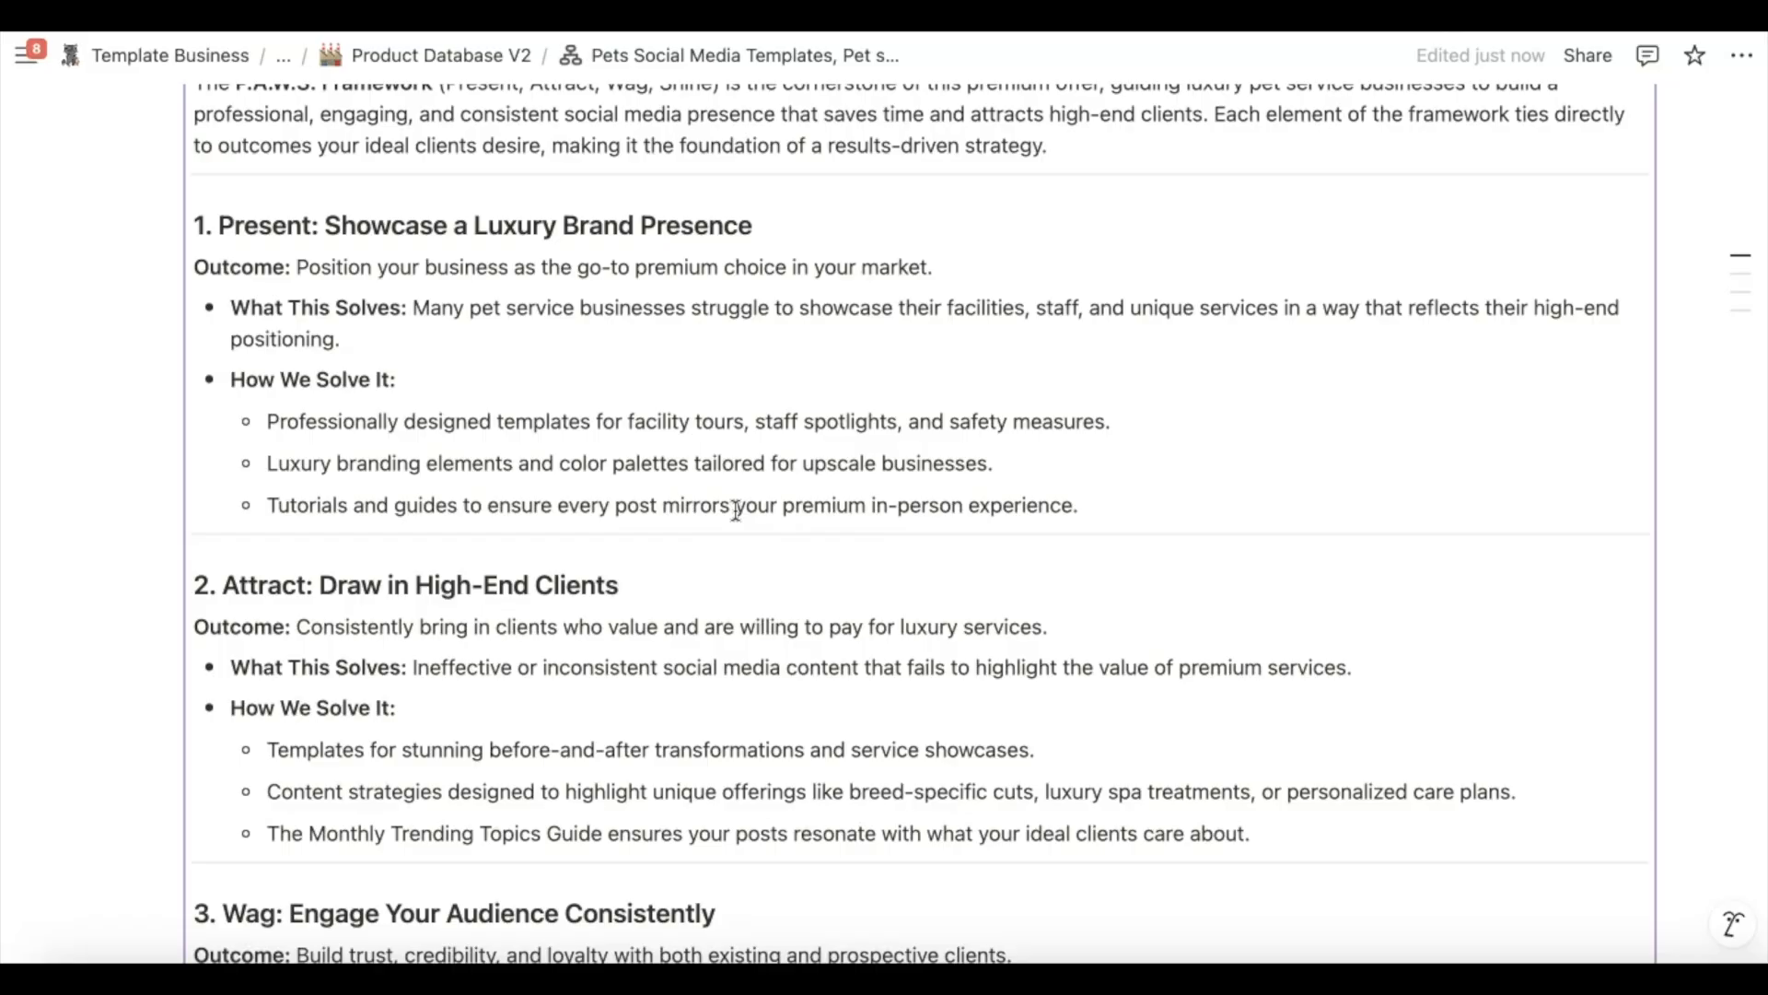
Review the offer's remaining framework parts, package contents and price justification, and collapse the Offer Outline section
scroll(736, 510, "down", 4)
scroll(664, 565, "down", 1)
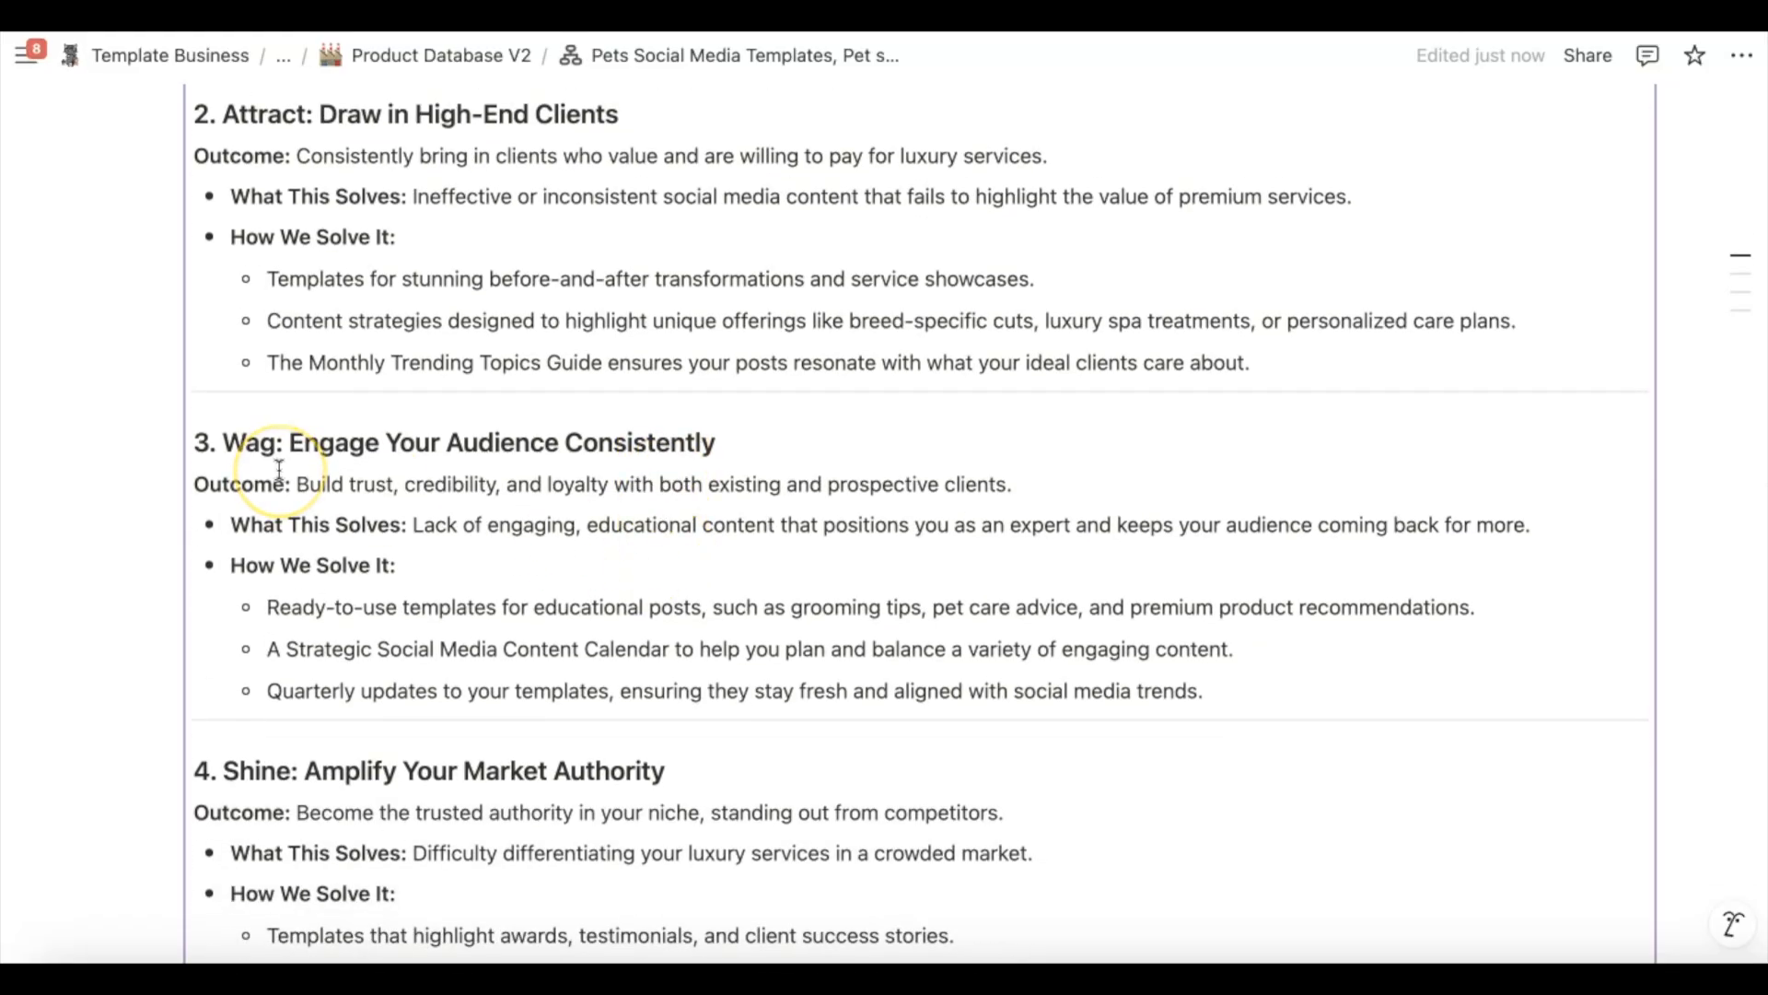
scroll(279, 470, "down", 13)
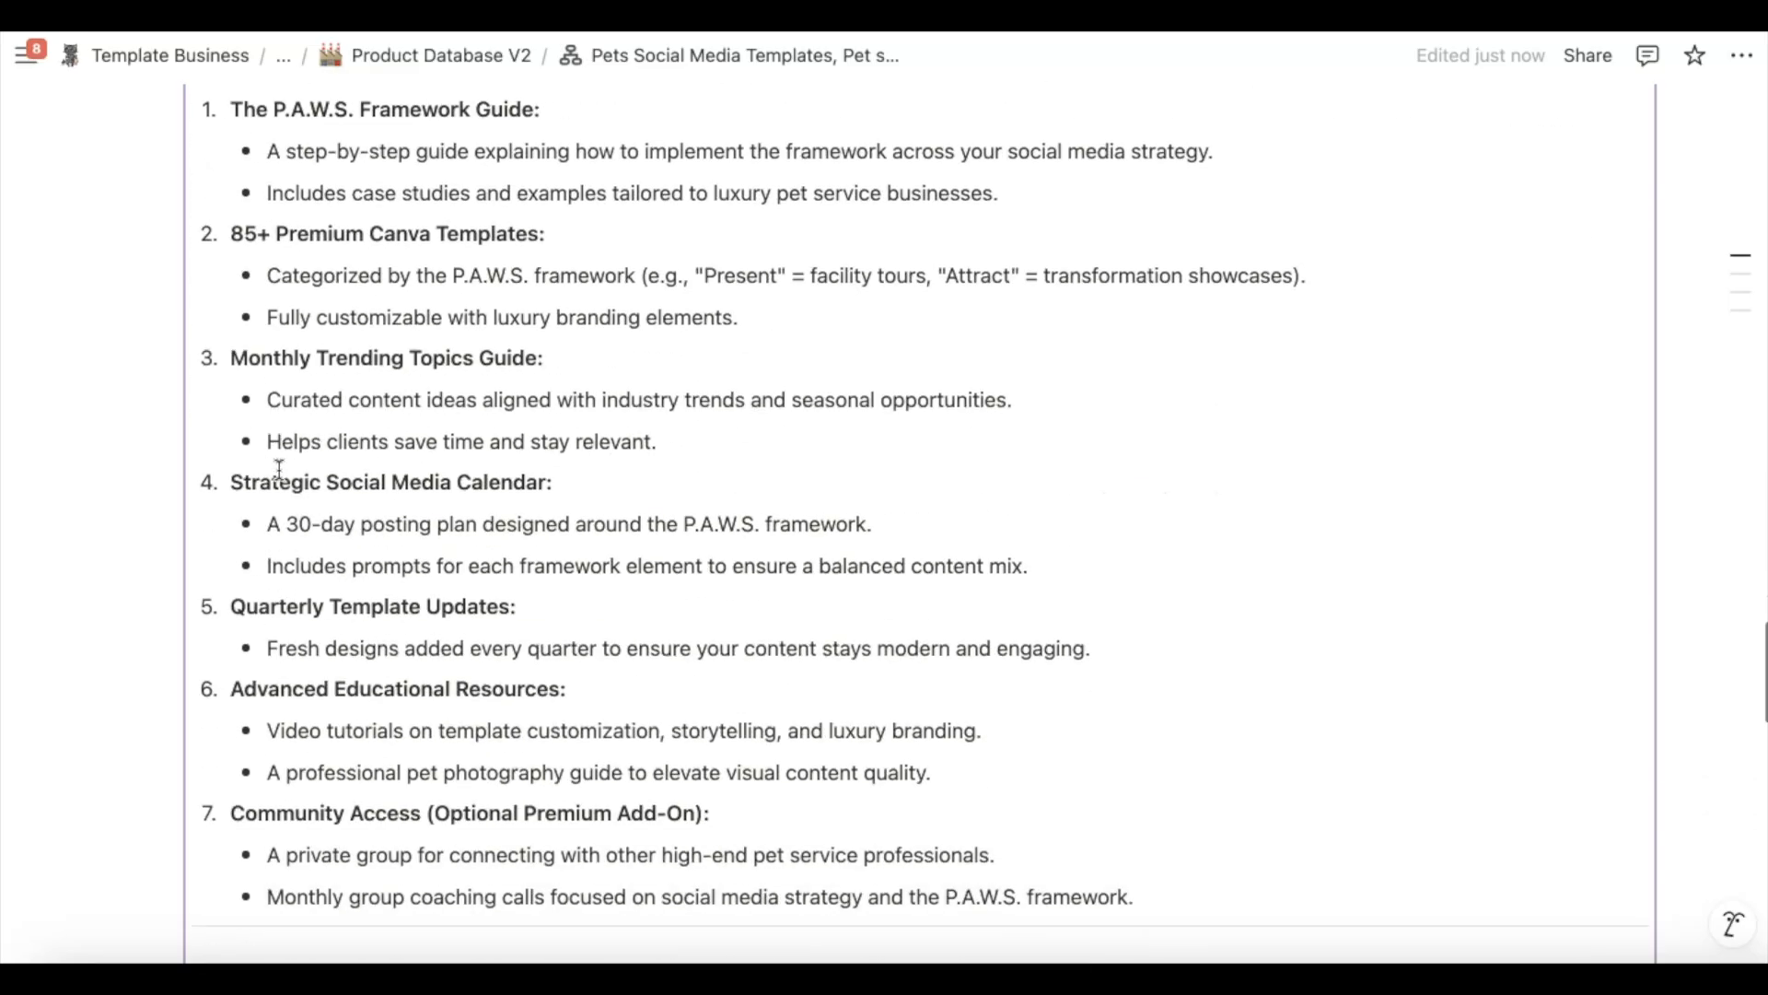
scroll(279, 470, "down", 7)
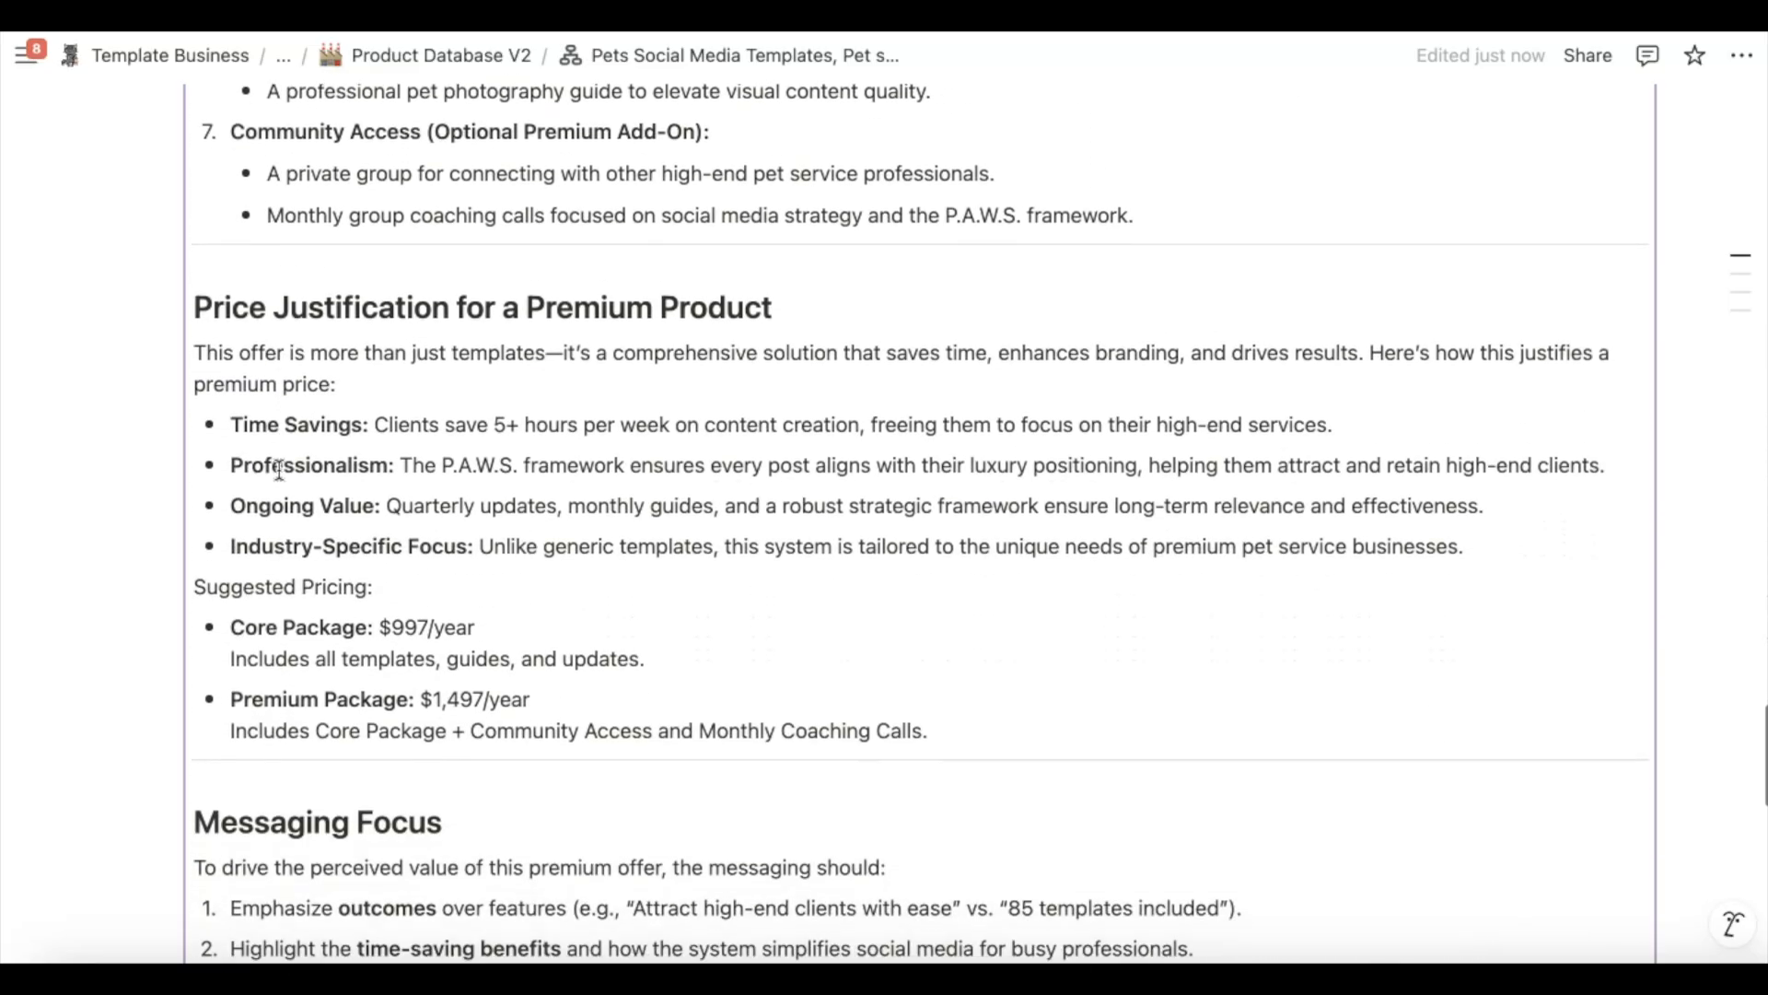
scroll(279, 470, "up", 20)
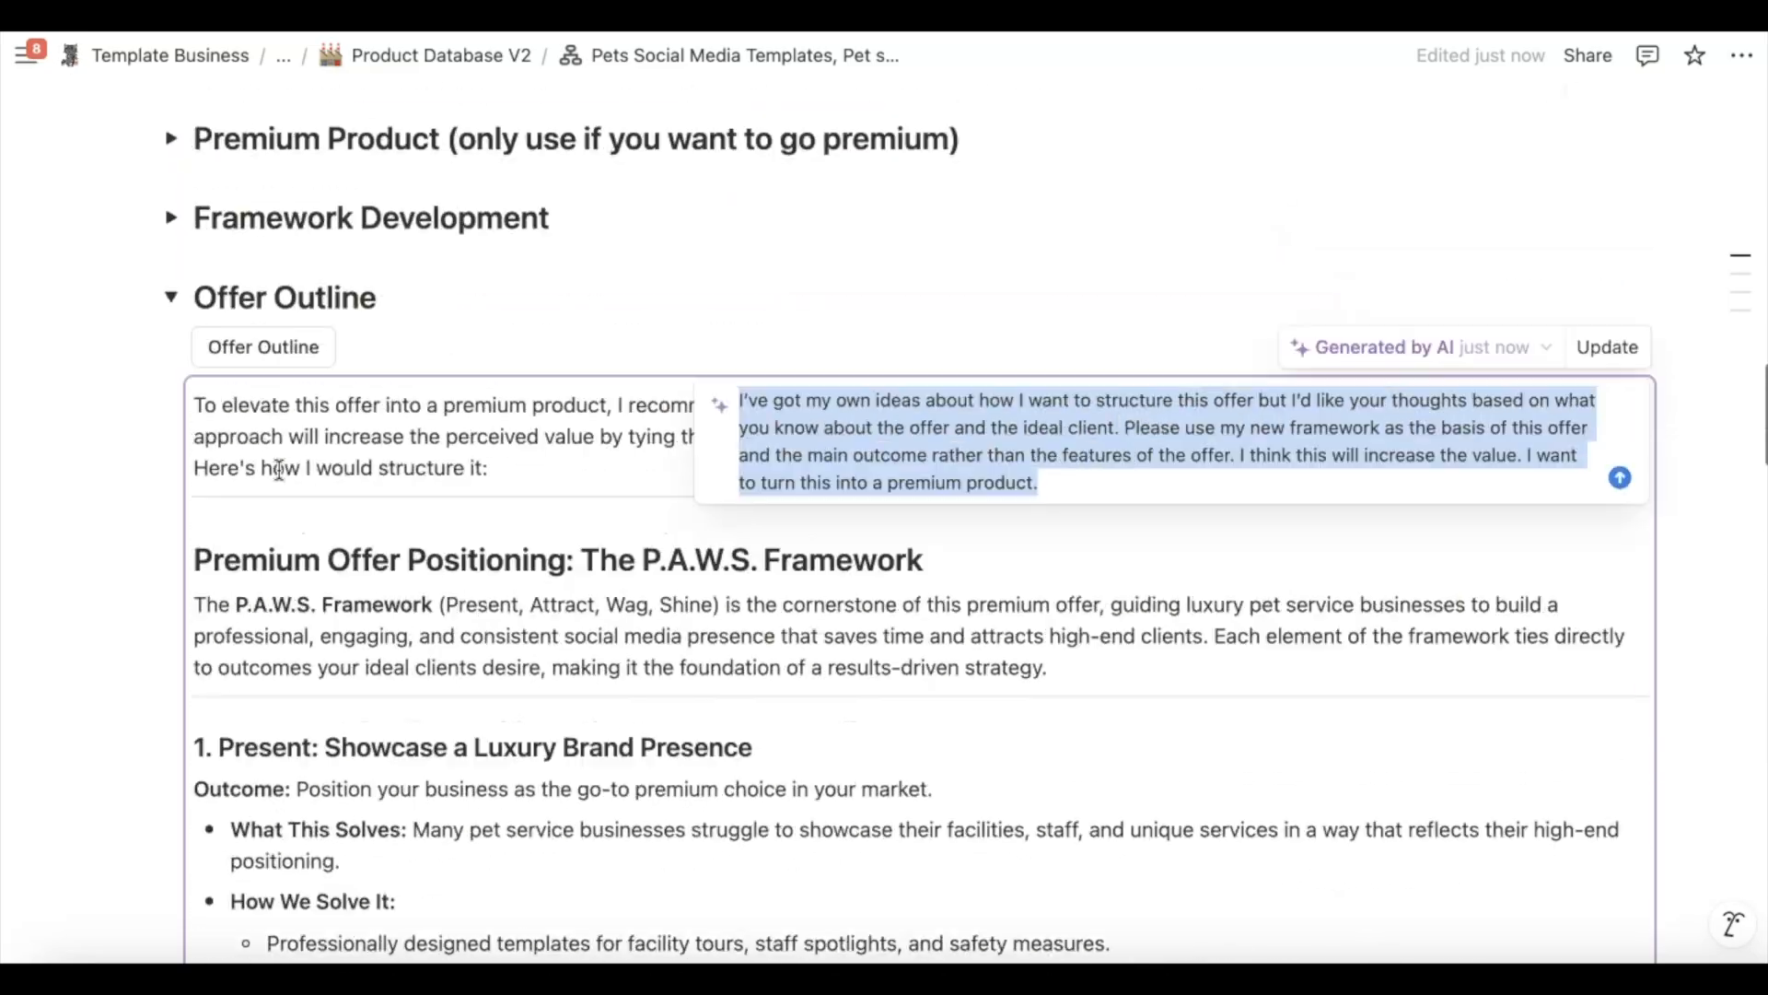
scroll(279, 470, "up", 3)
left_click(173, 573)
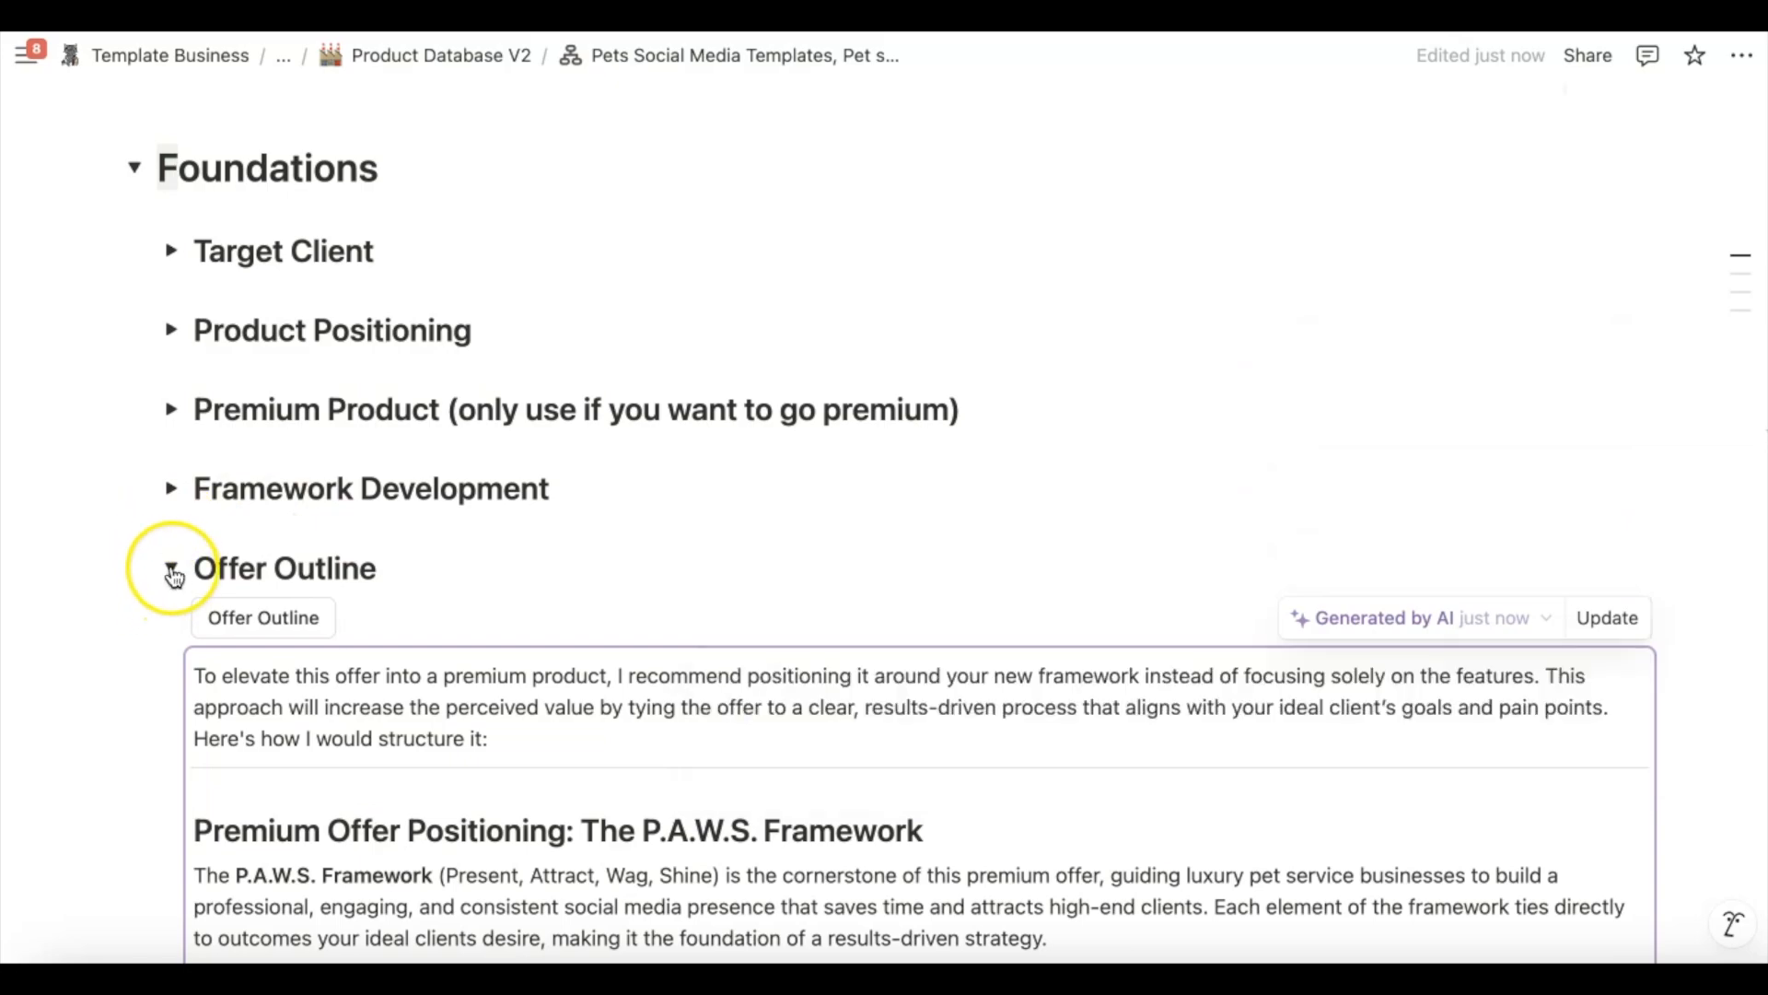
left_click(173, 571)
Expand Instructional Design and use its preset AI prompt to produce ideas for making the offer engaging and encouraging clients to use it as intended
left_click(172, 644)
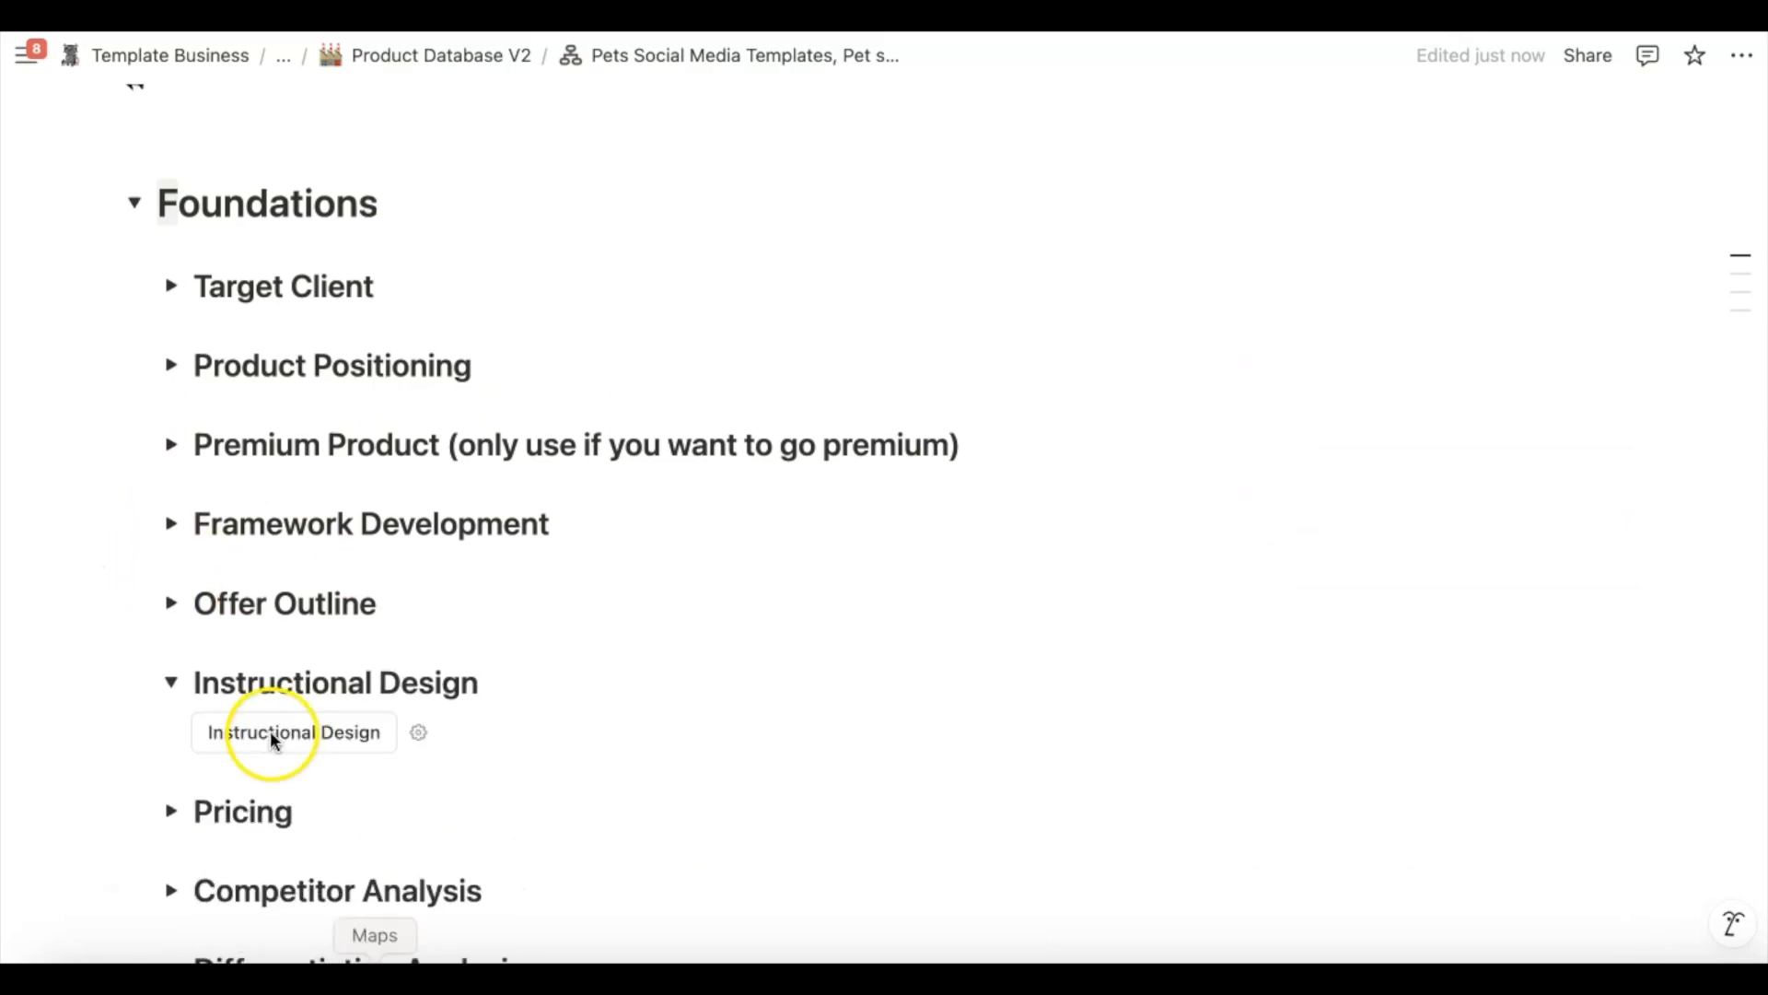
left_click(170, 680)
left_click(170, 680)
scroll(168, 678, "down", 5)
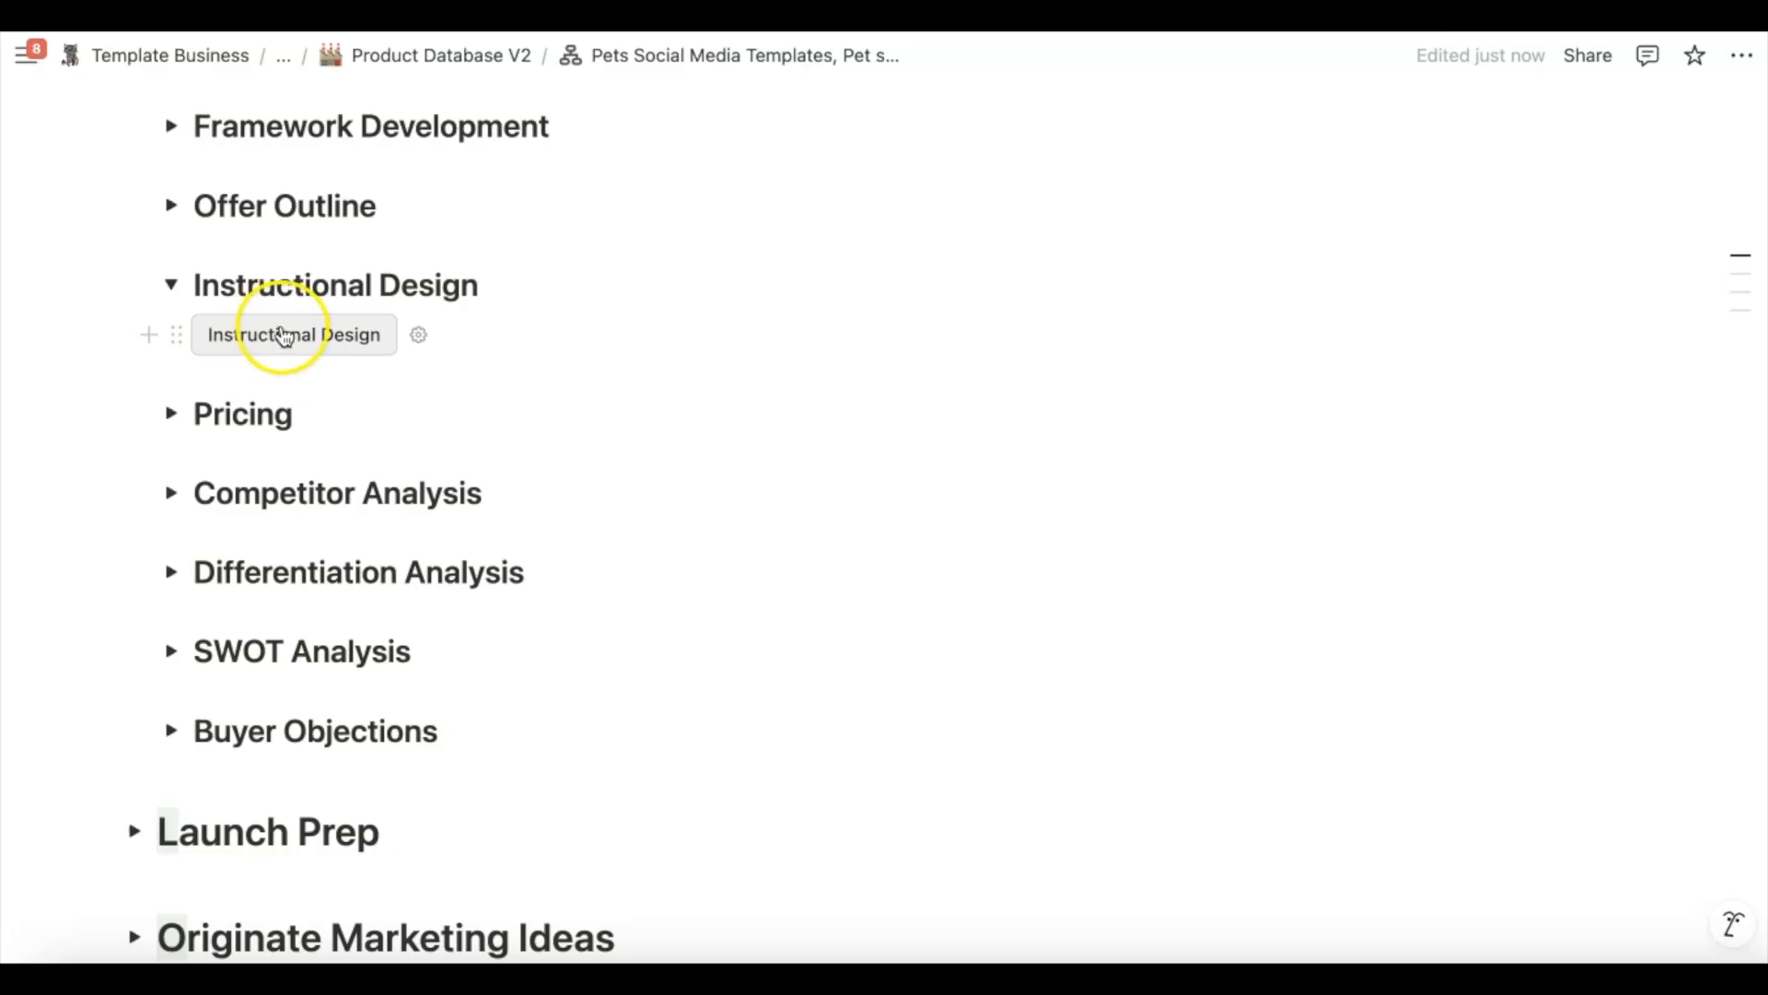
left_click(284, 334)
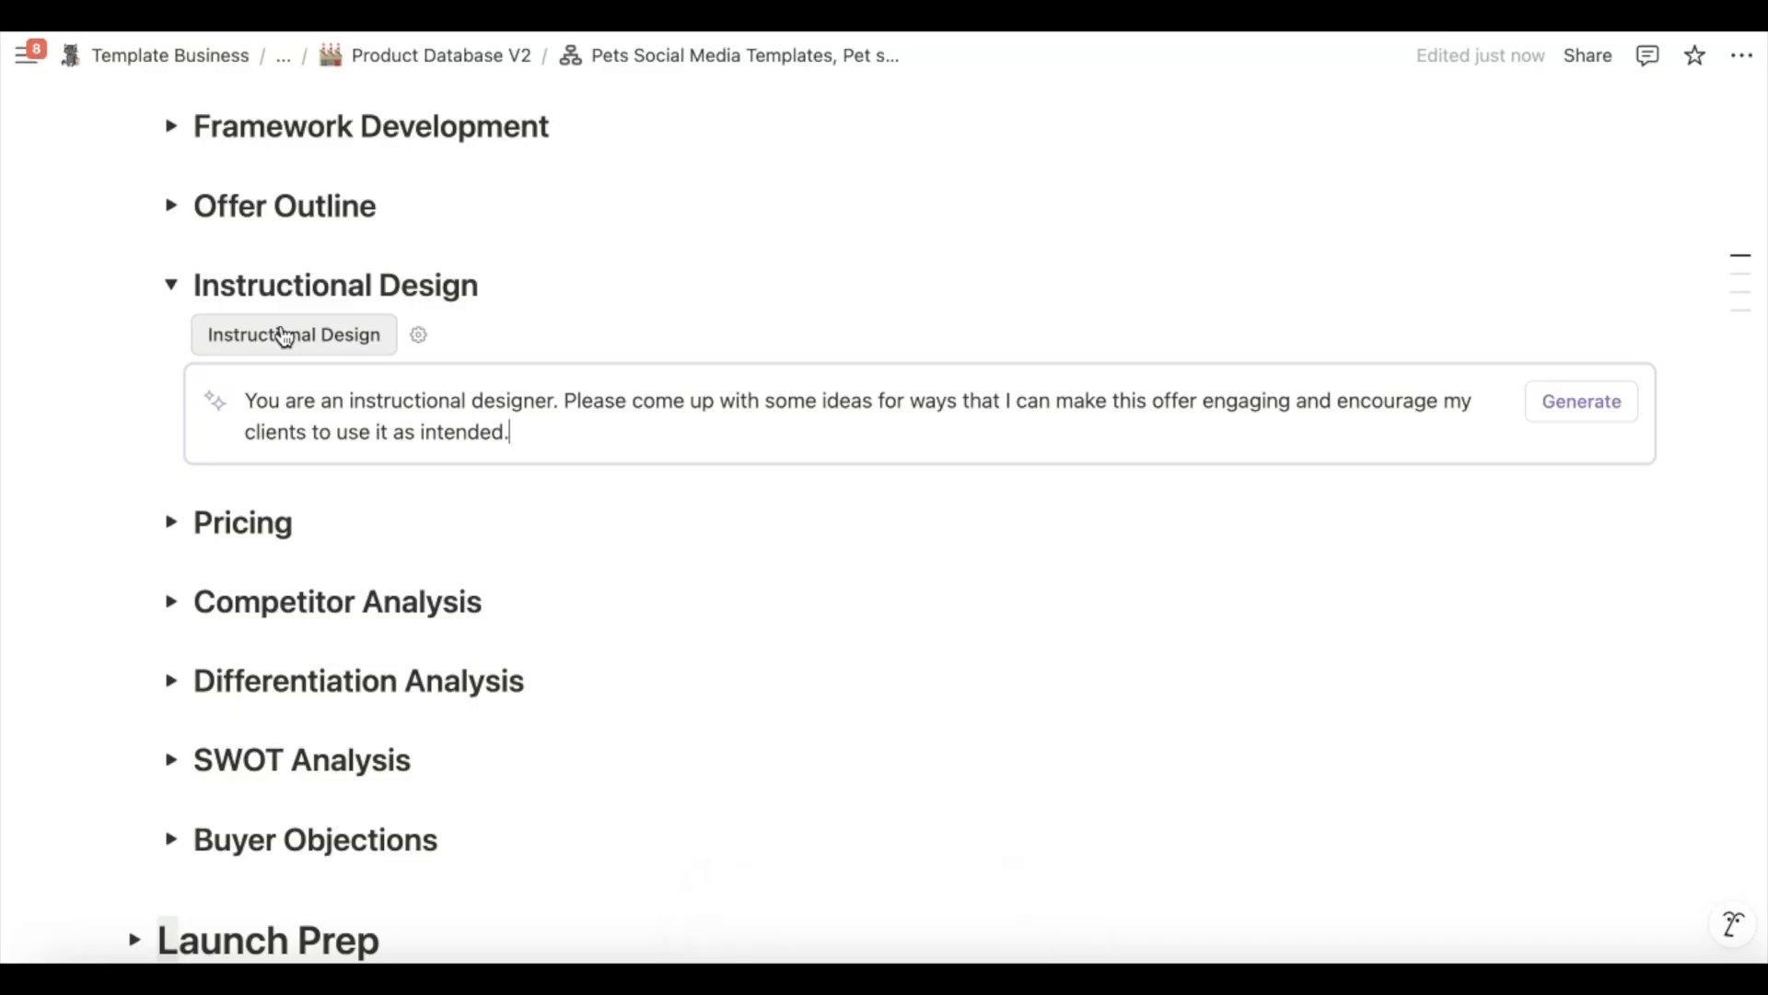
left_click(983, 422)
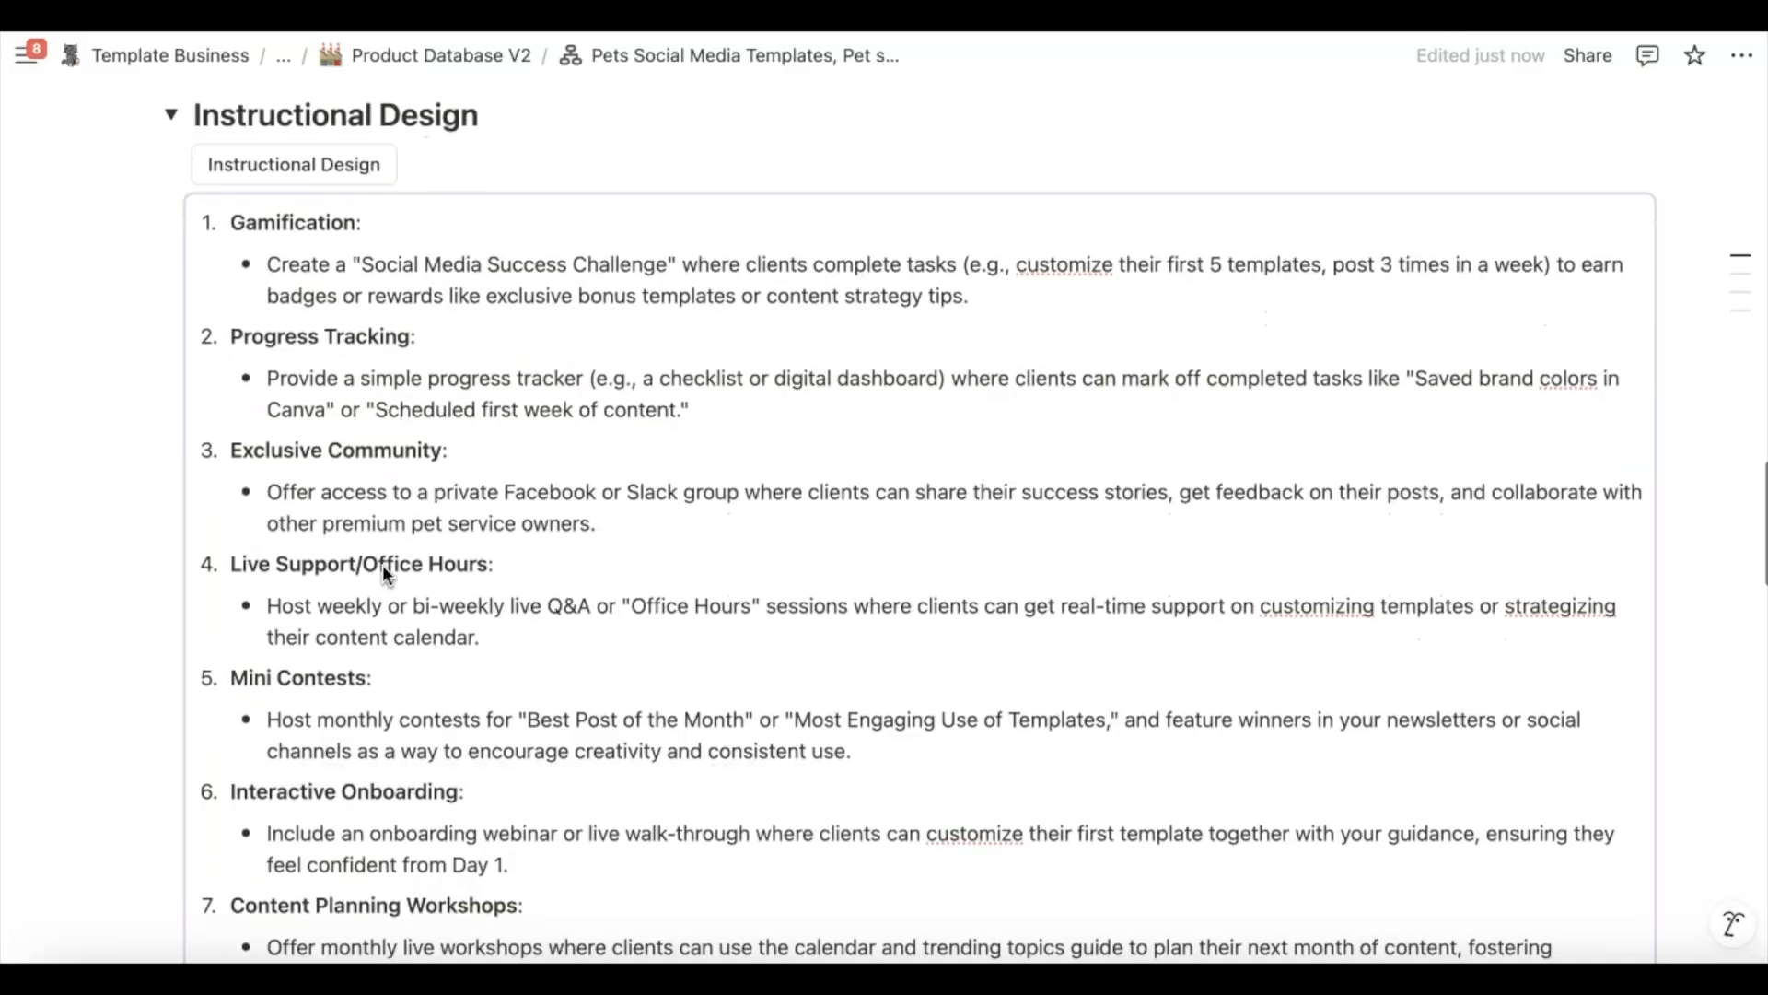
Read through the list of instructional design ideas from Gamification to Milestone Rewards
scroll(383, 569, "down", 1)
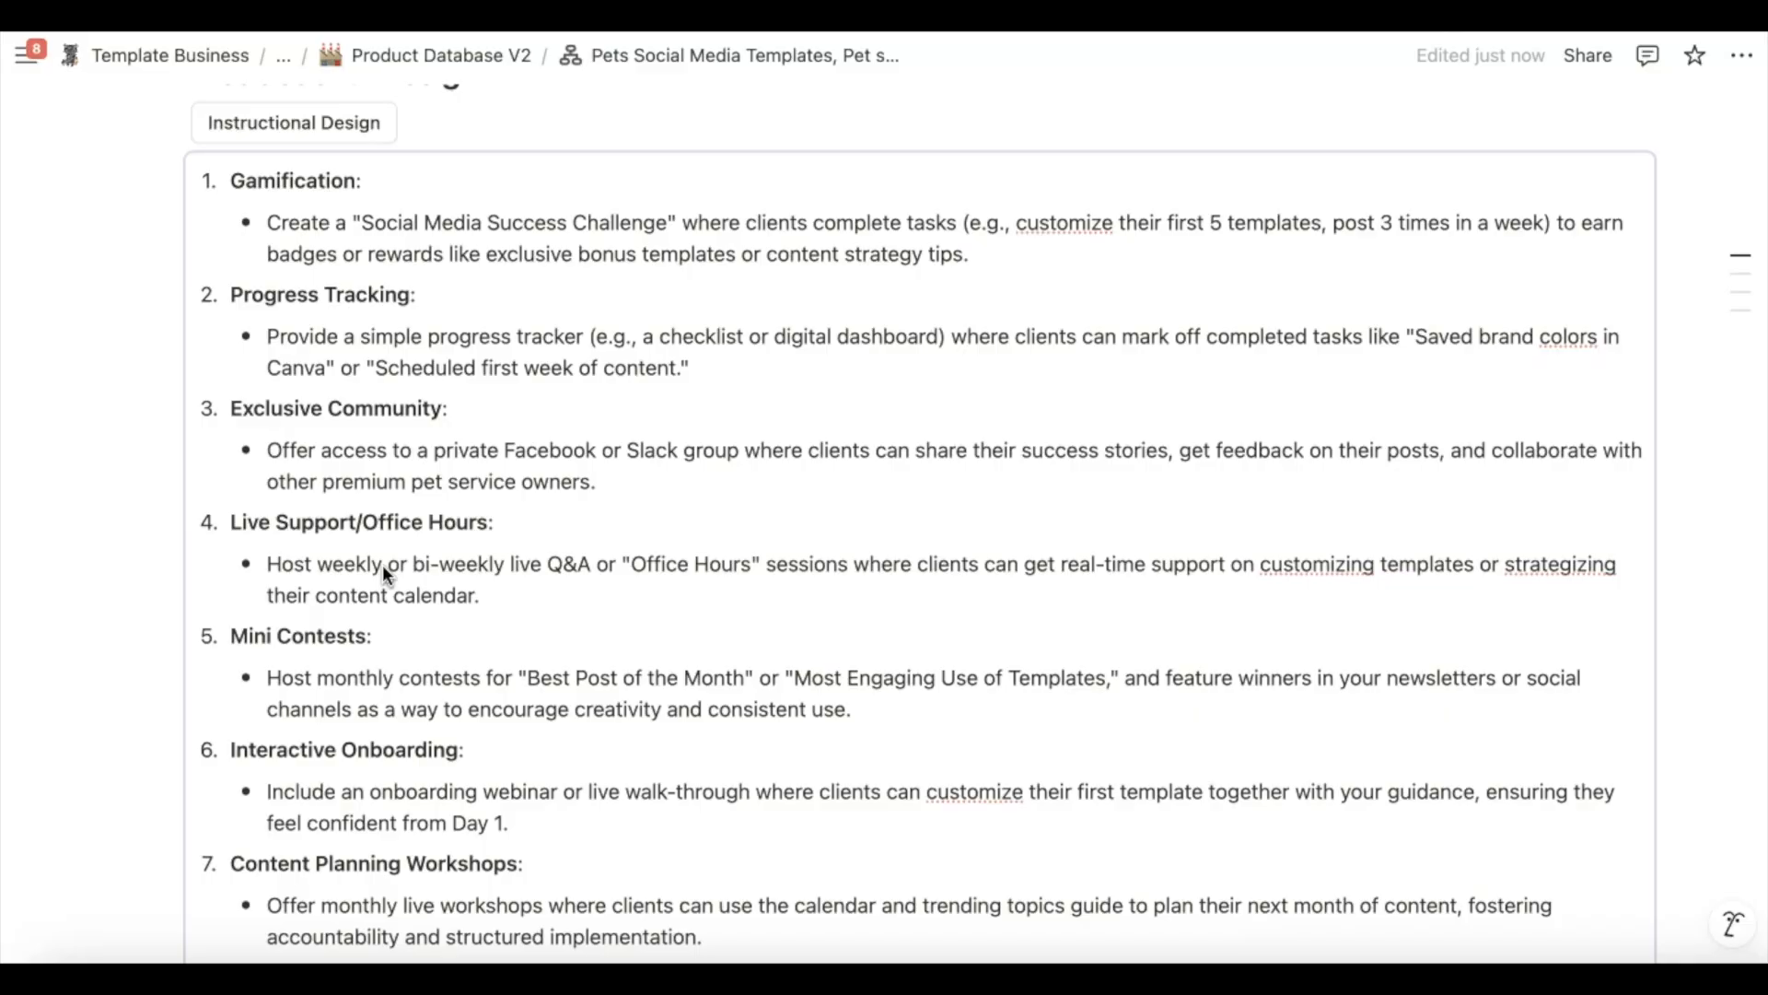
scroll(383, 566, "down", 3)
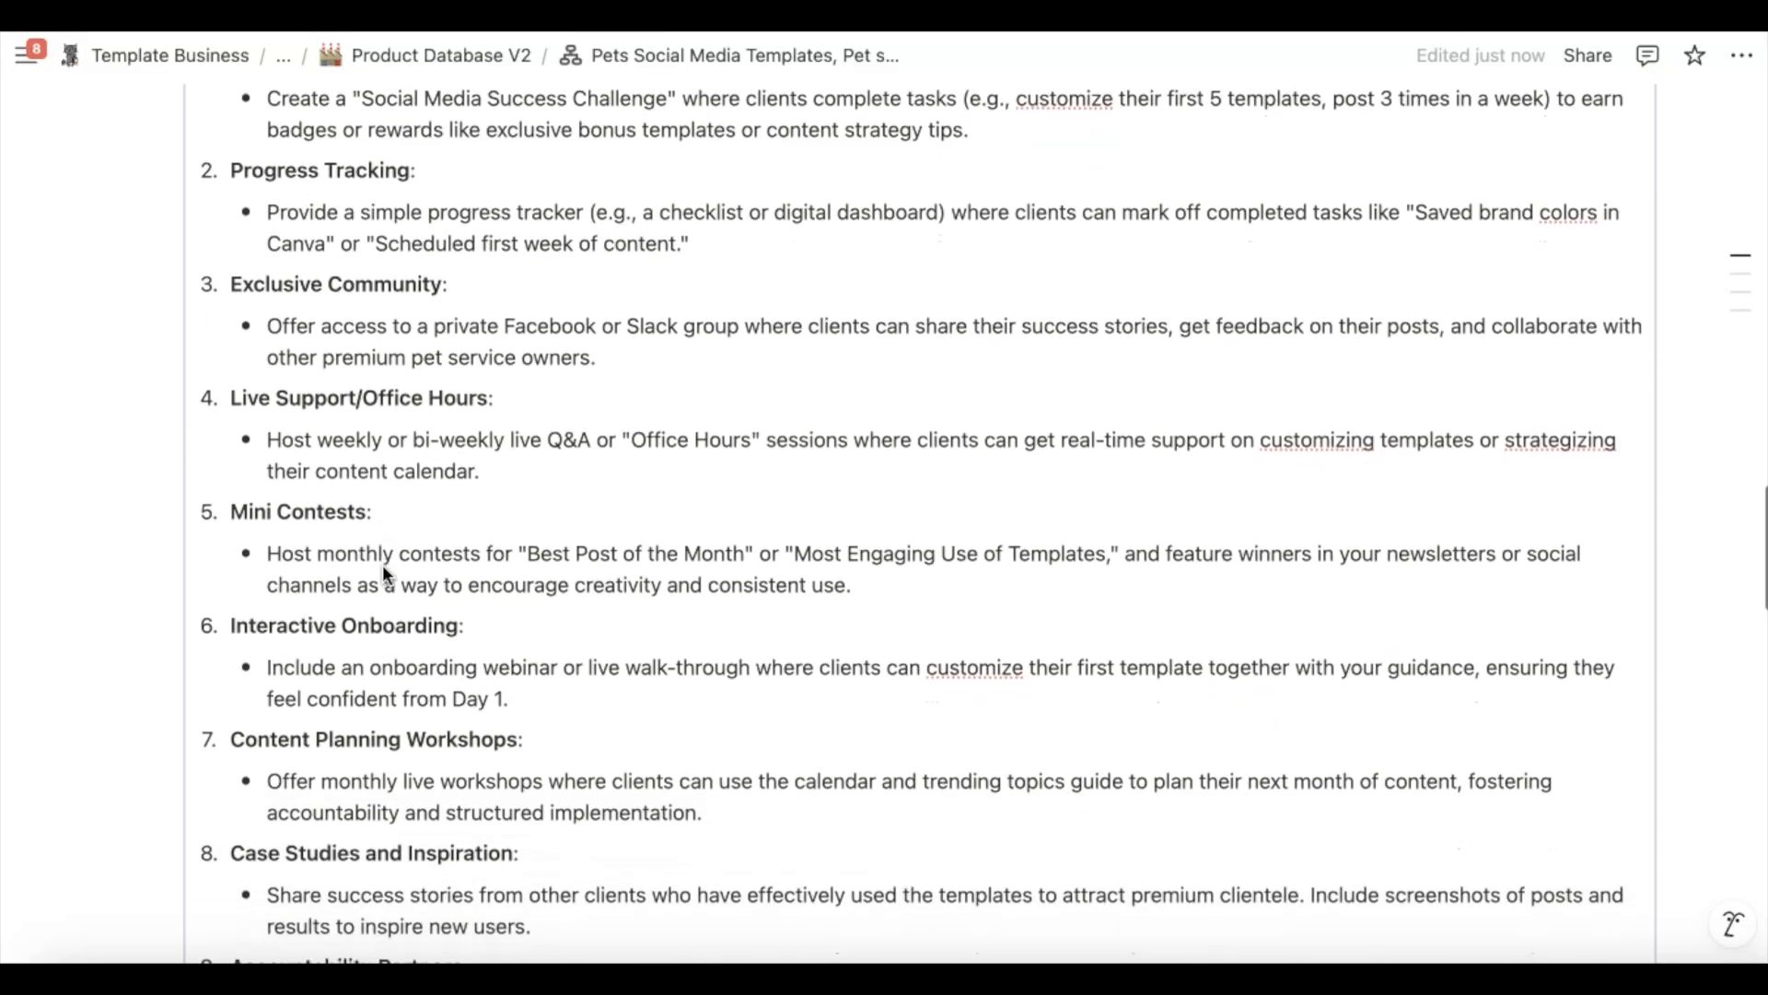
scroll(383, 566, "down", 1)
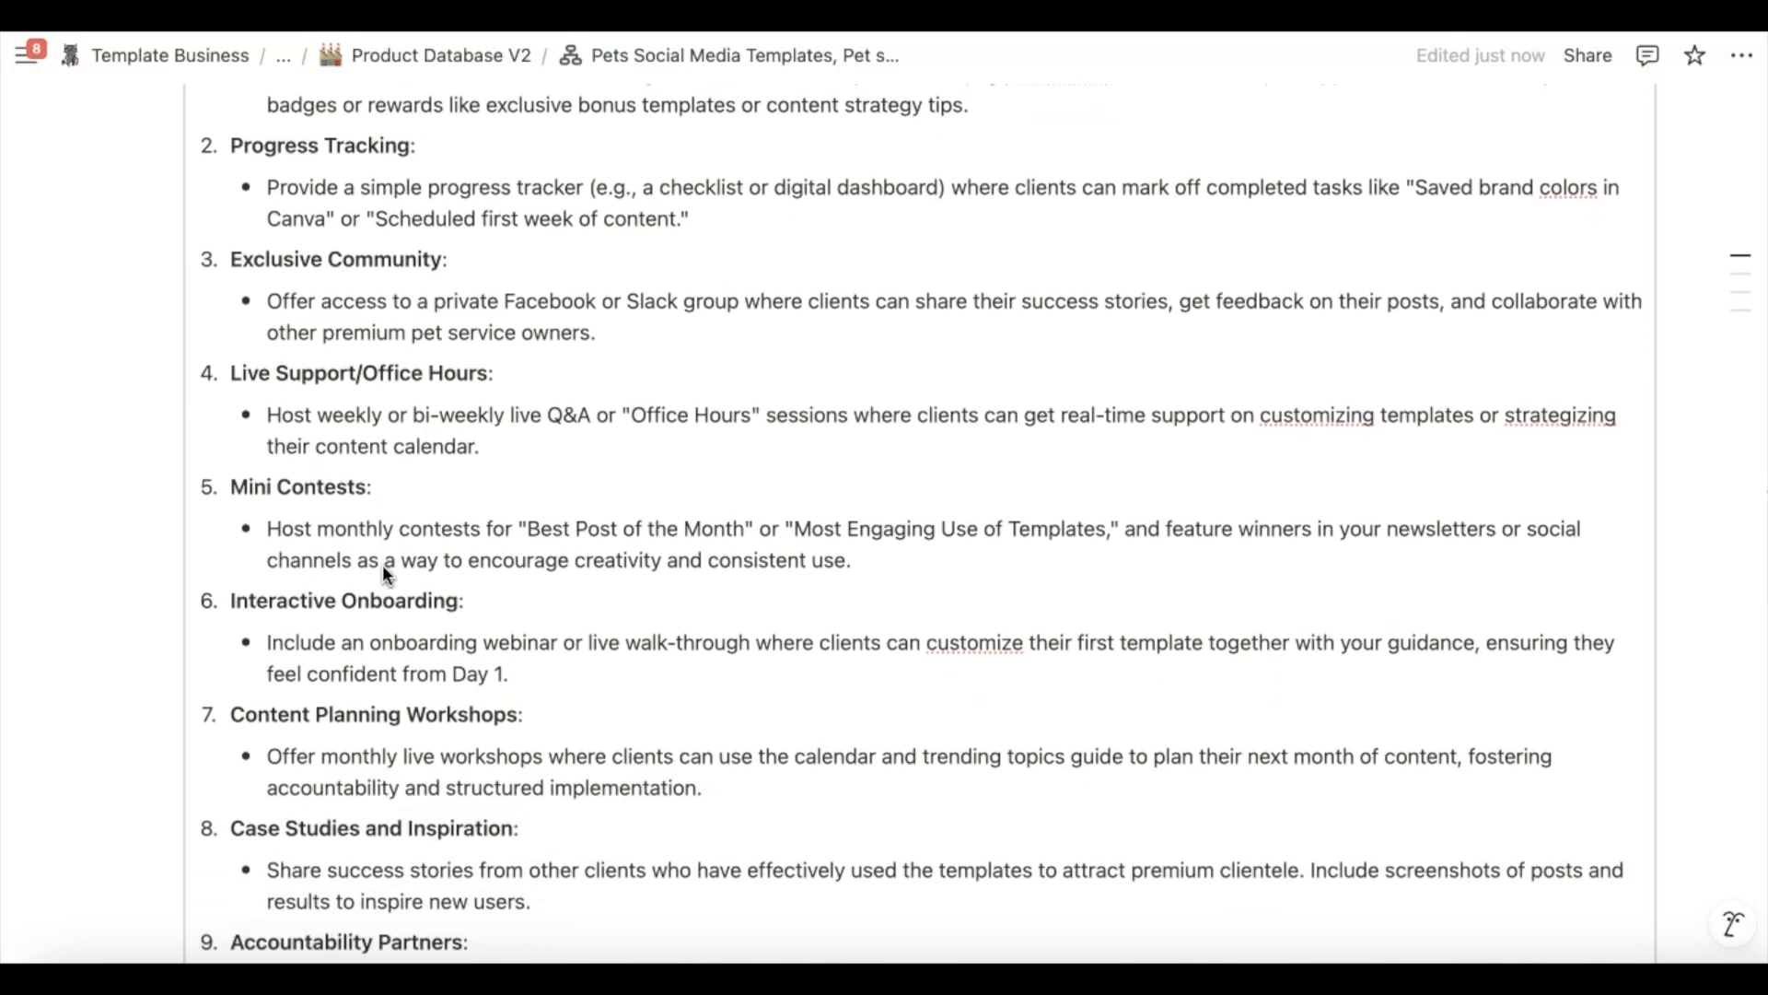
scroll(383, 566, "down", 4)
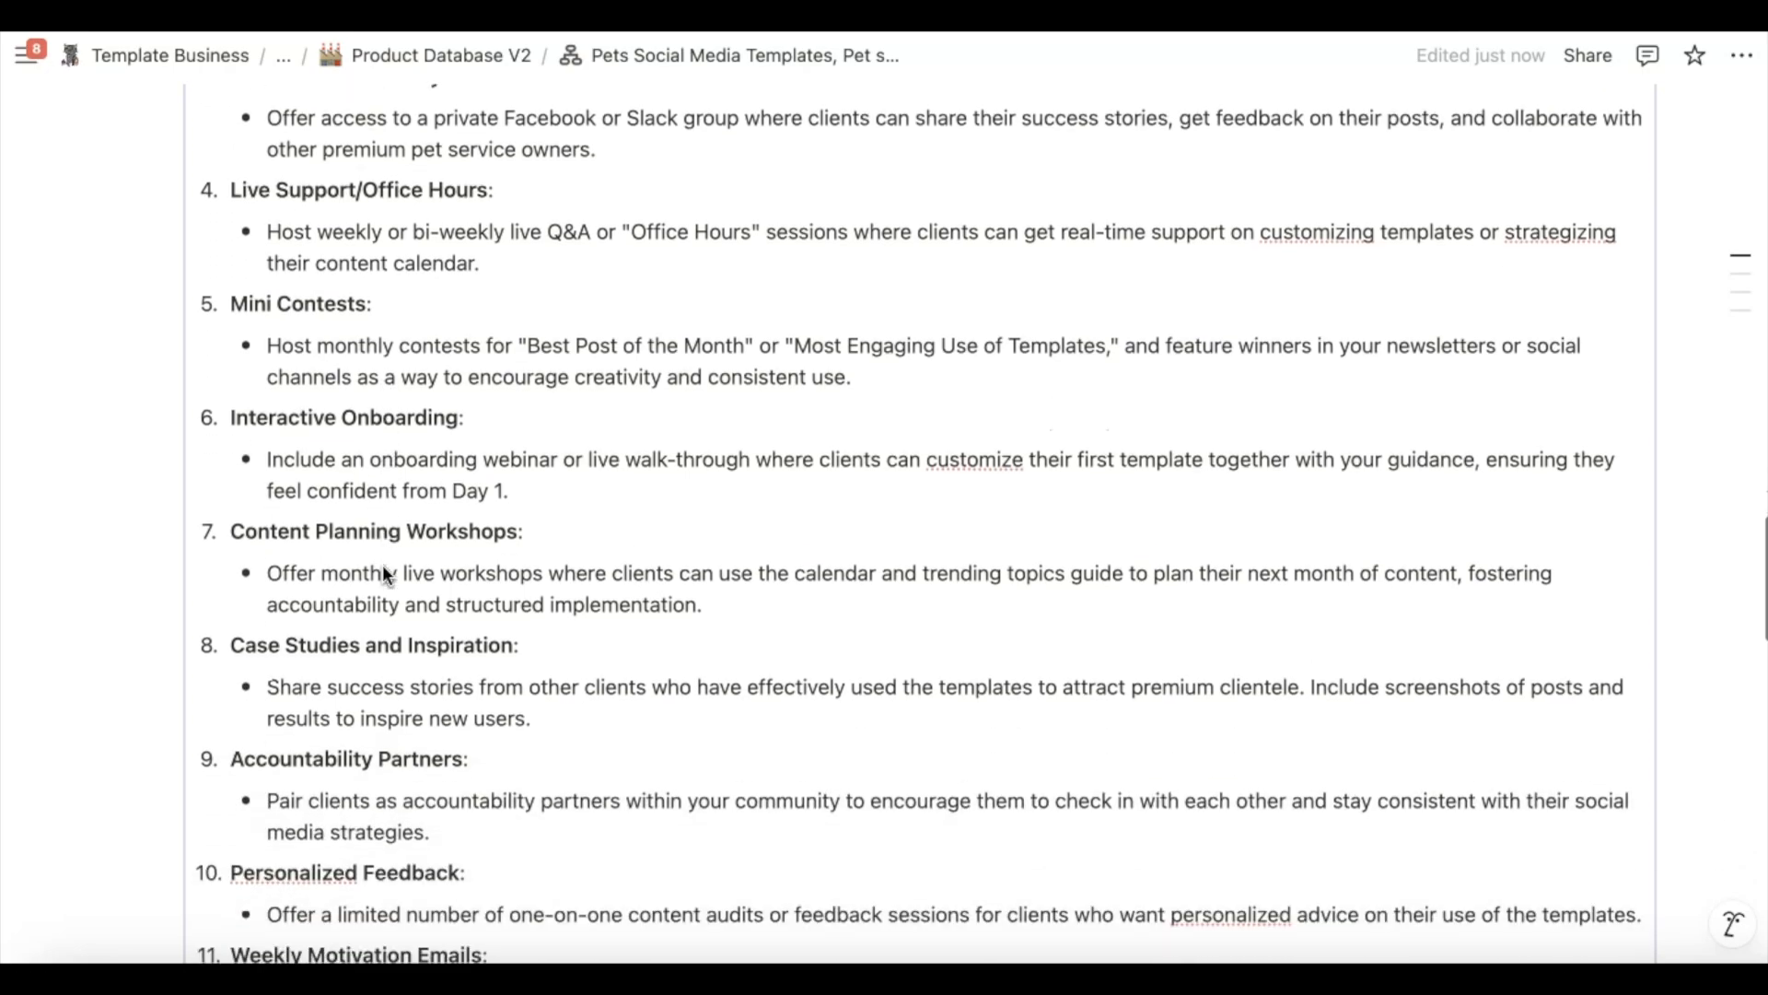
scroll(383, 566, "down", 3)
scroll(384, 566, "down", 1)
scroll(383, 565, "down", 5)
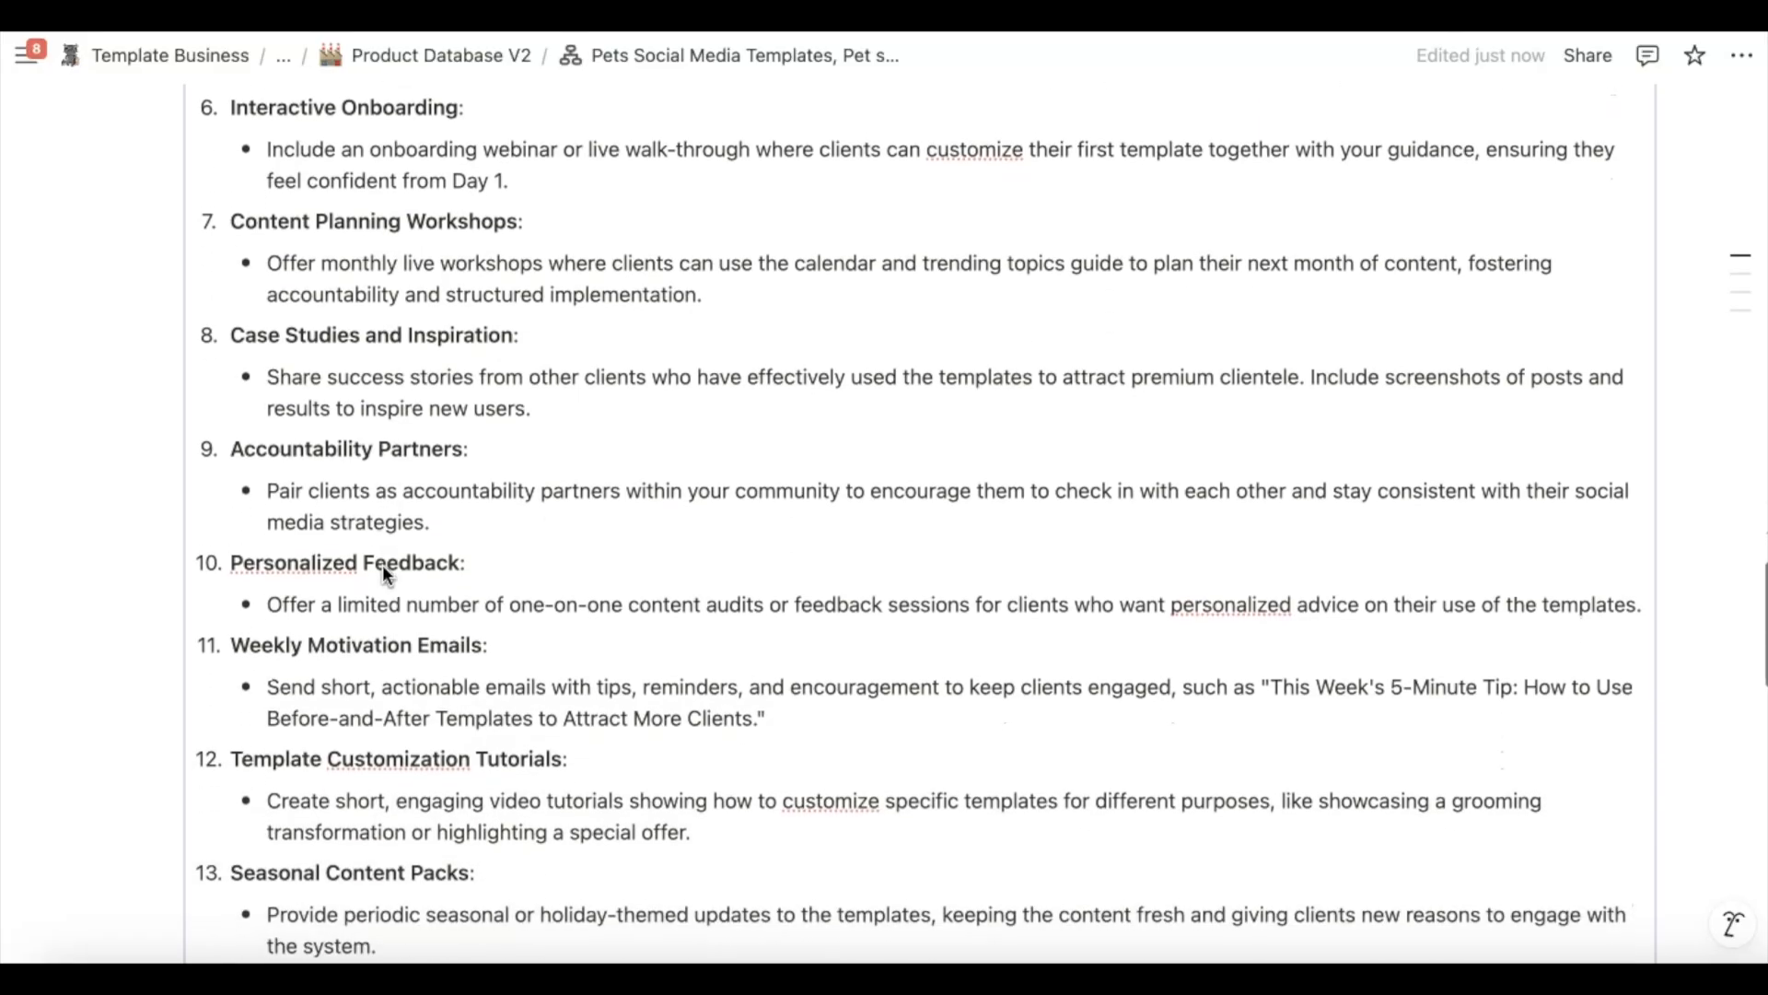
scroll(383, 565, "down", 1)
scroll(383, 565, "down", 1)
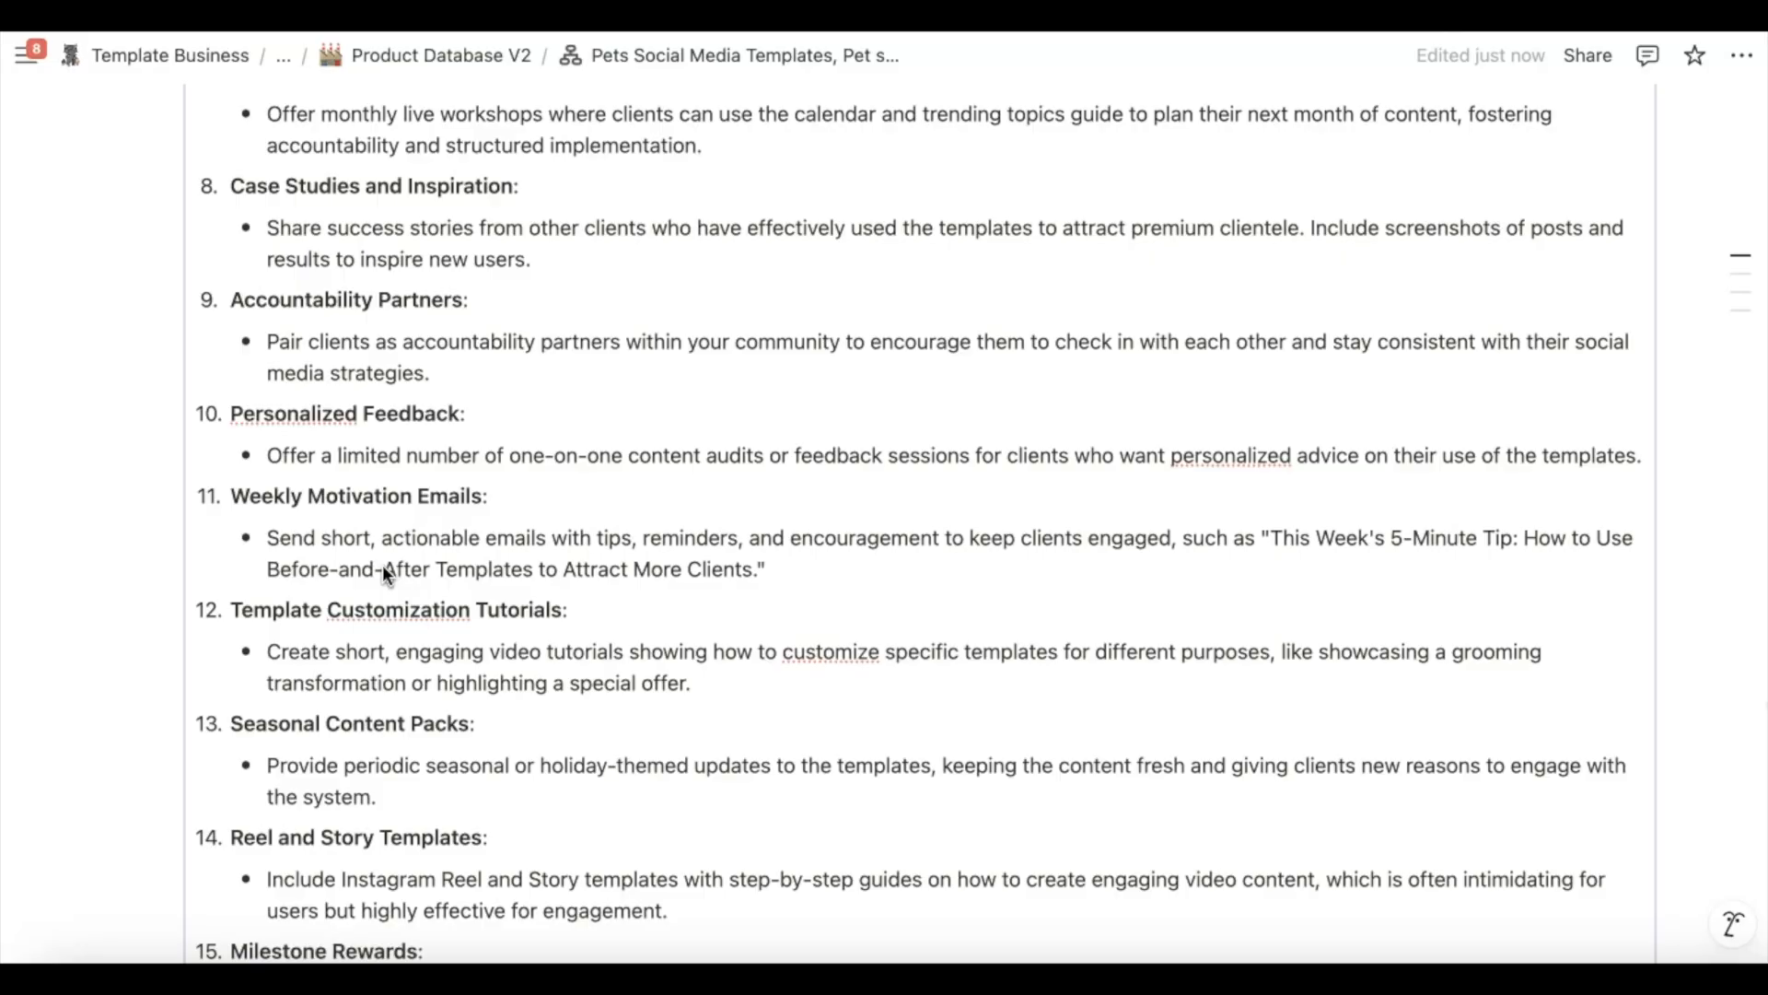
scroll(383, 565, "down", 2)
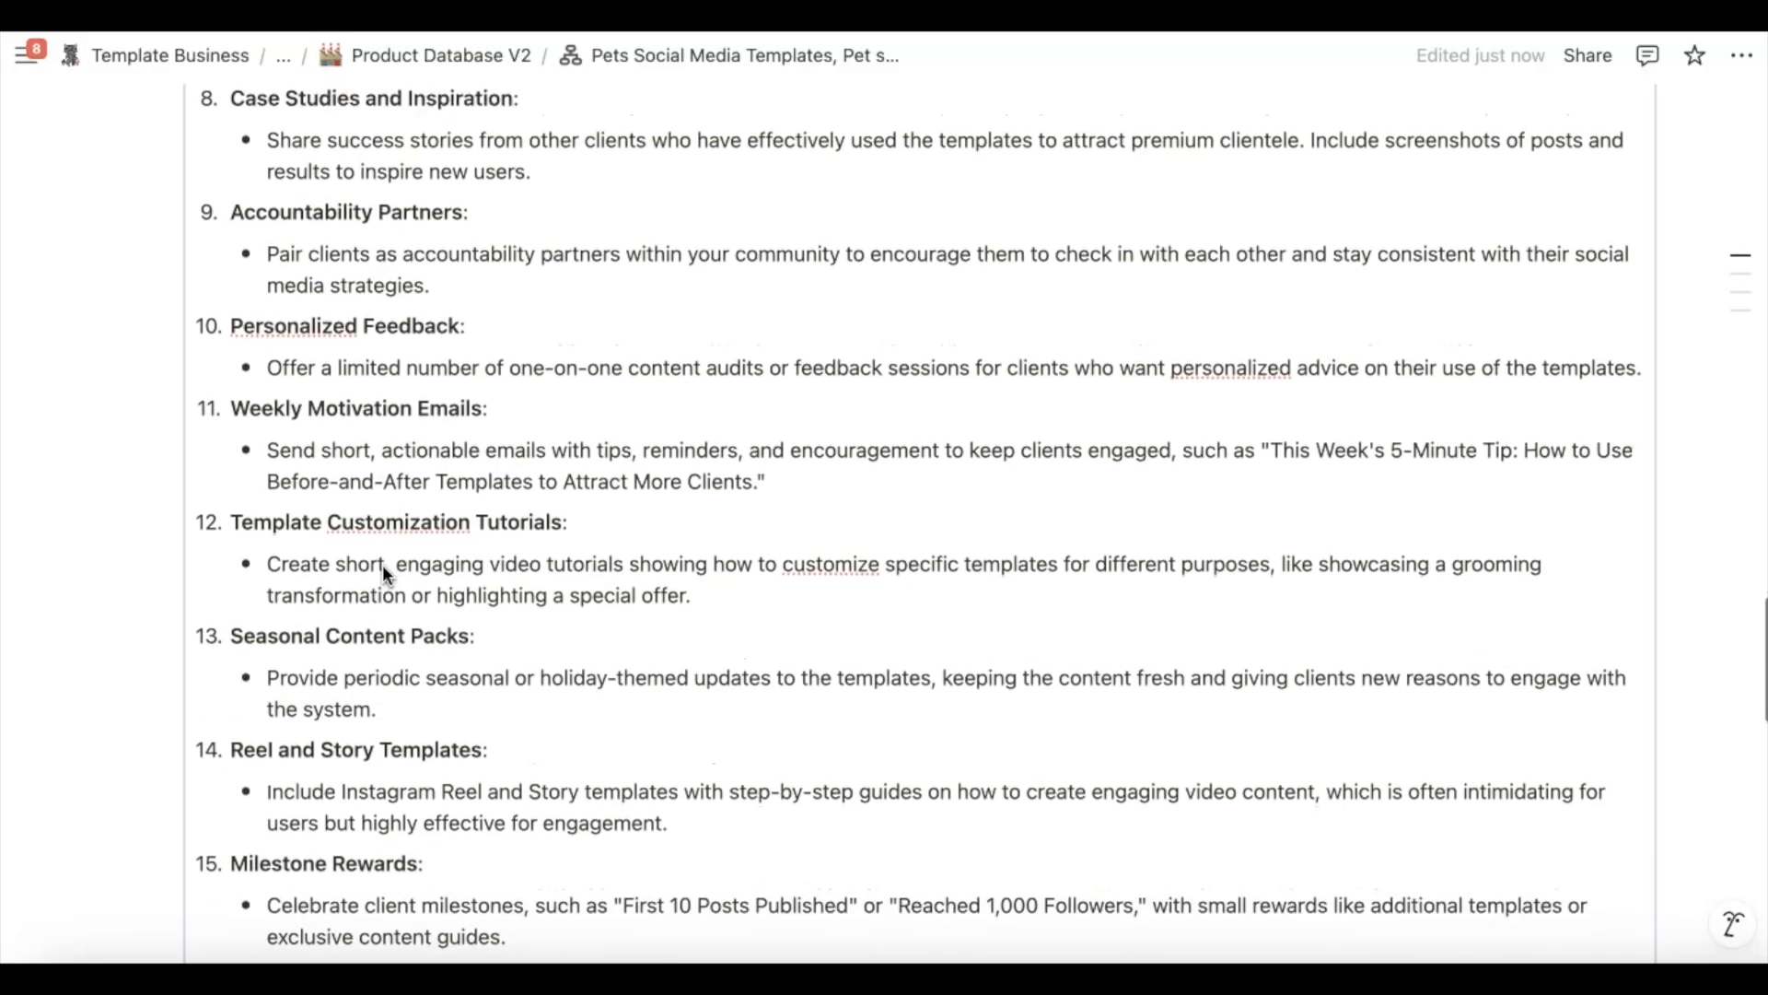
Read the remaining instructional design ideas through Interactive Feedback Surveys and revisit the Accountability Partners and Personalized Feedback ideas
scroll(383, 565, "down", 1)
scroll(384, 565, "down", 1)
scroll(383, 568, "down", 4)
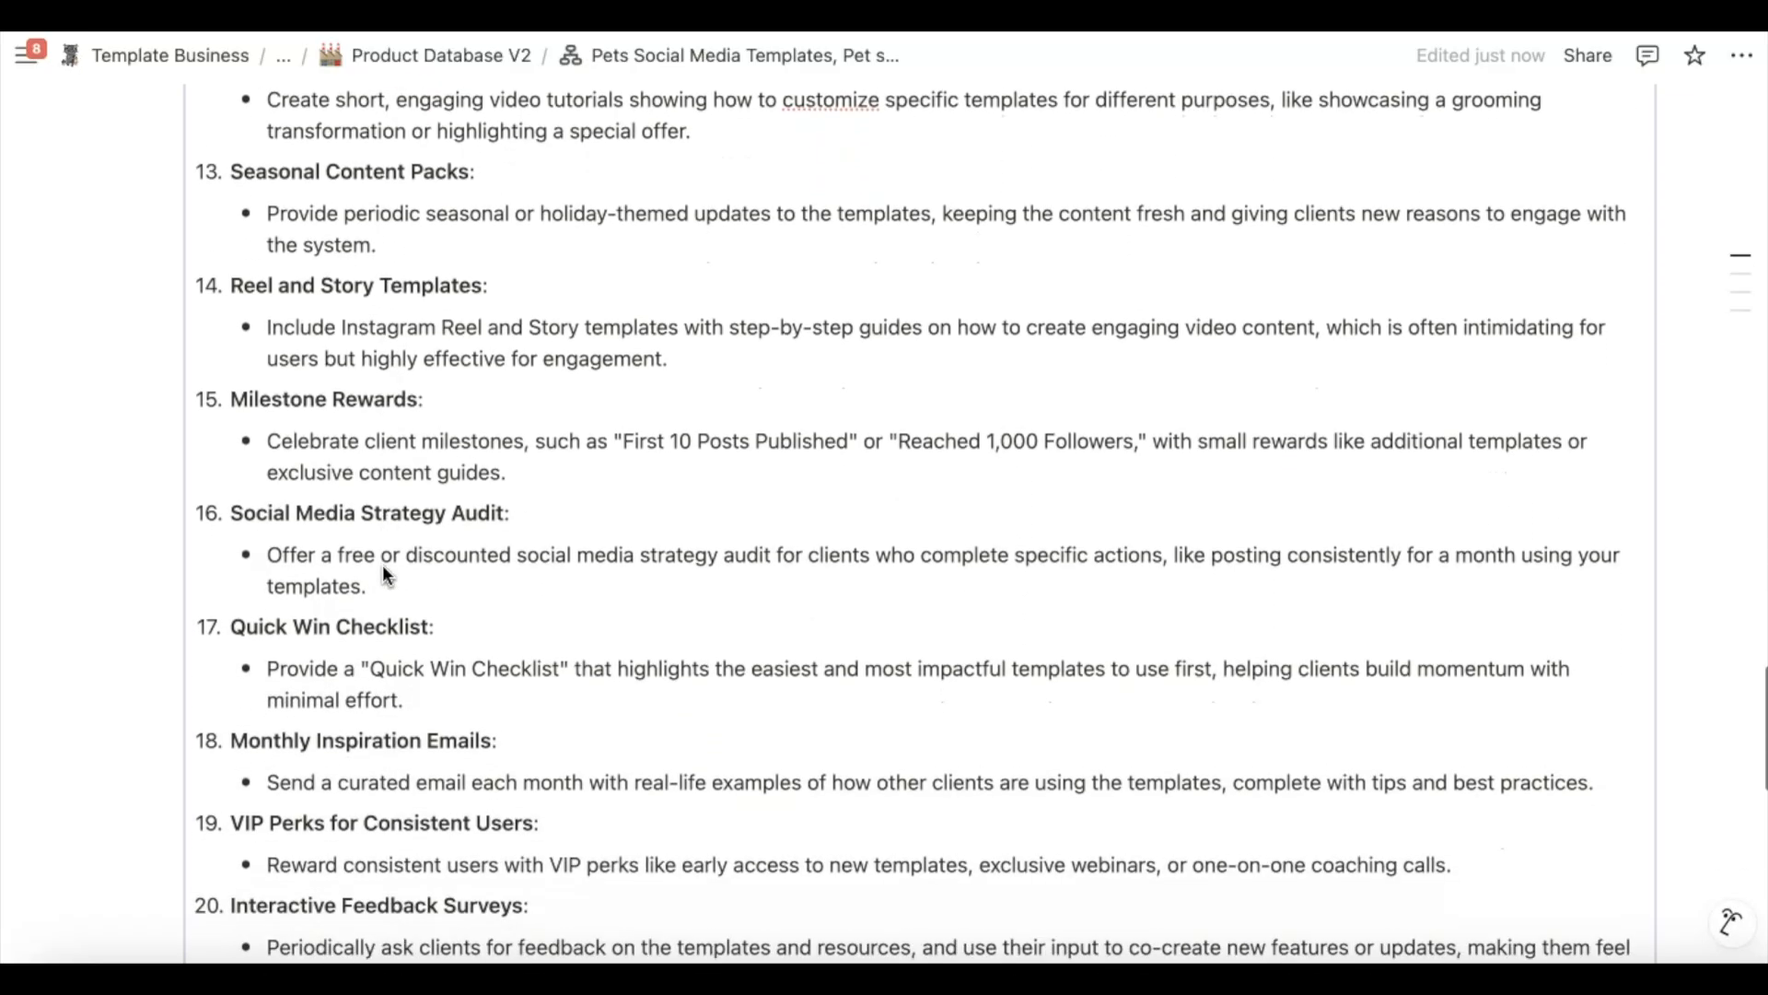
scroll(411, 450, "down", 2)
scroll(412, 457, "down", 4)
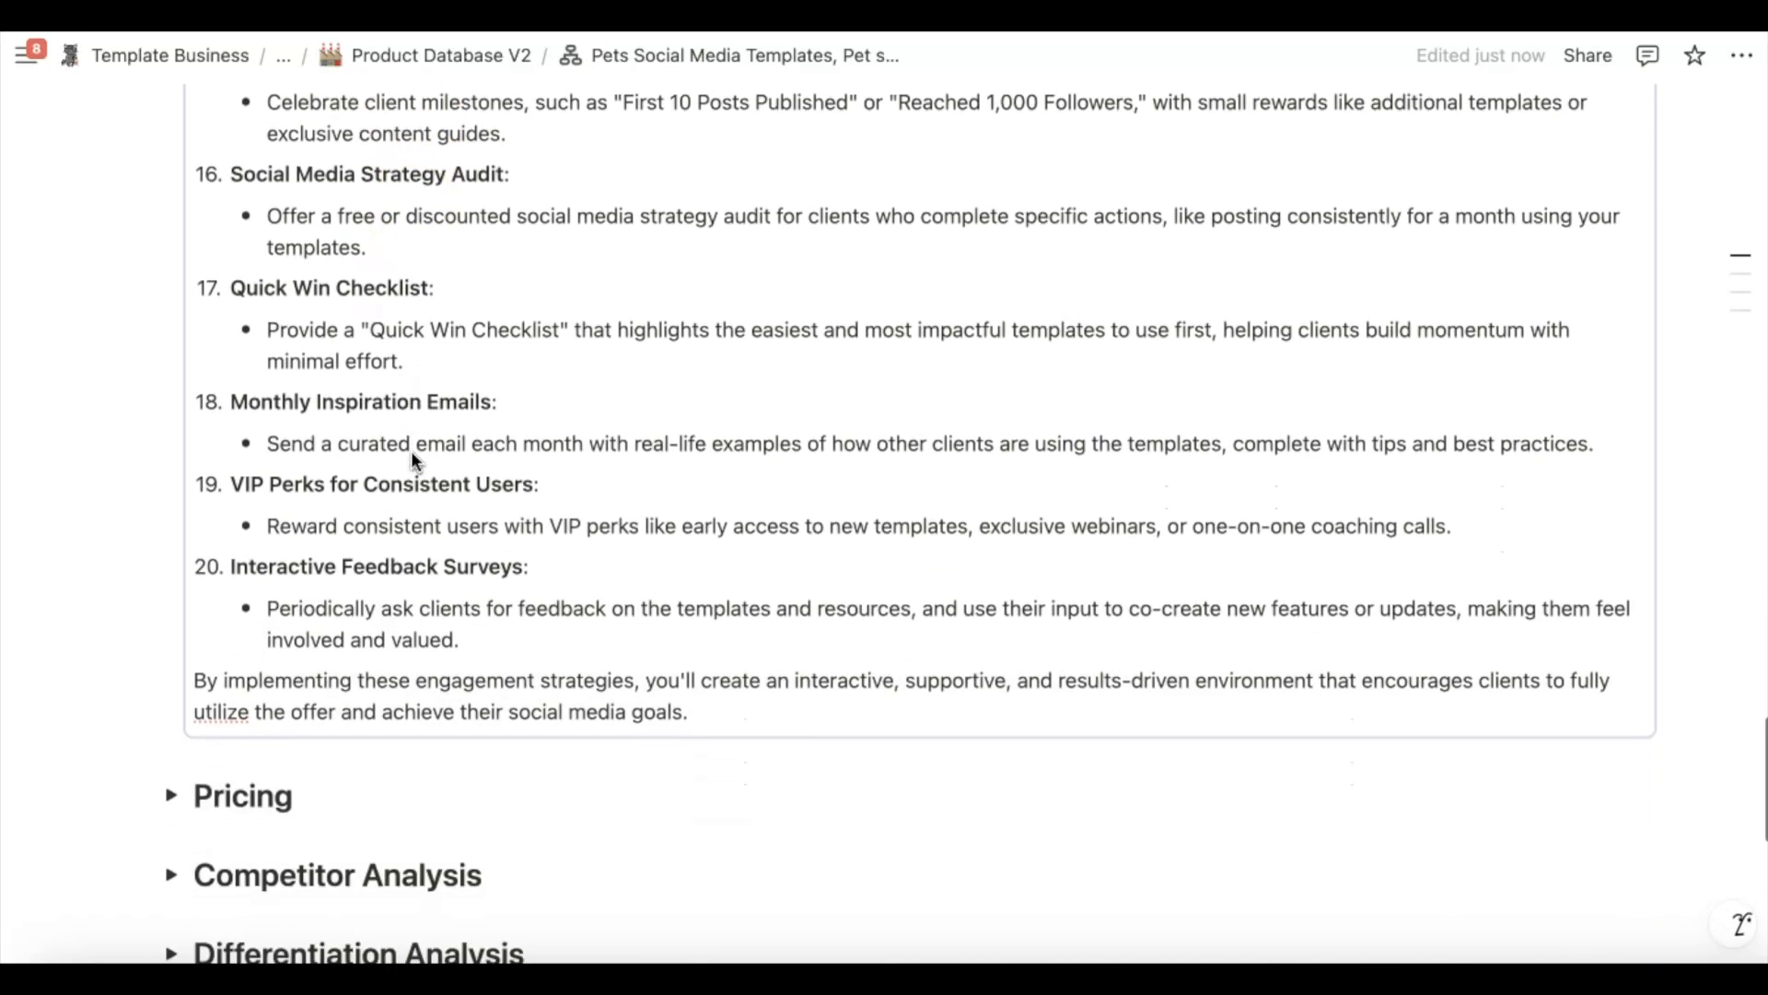
scroll(413, 460, "up", 1)
scroll(411, 460, "up", 14)
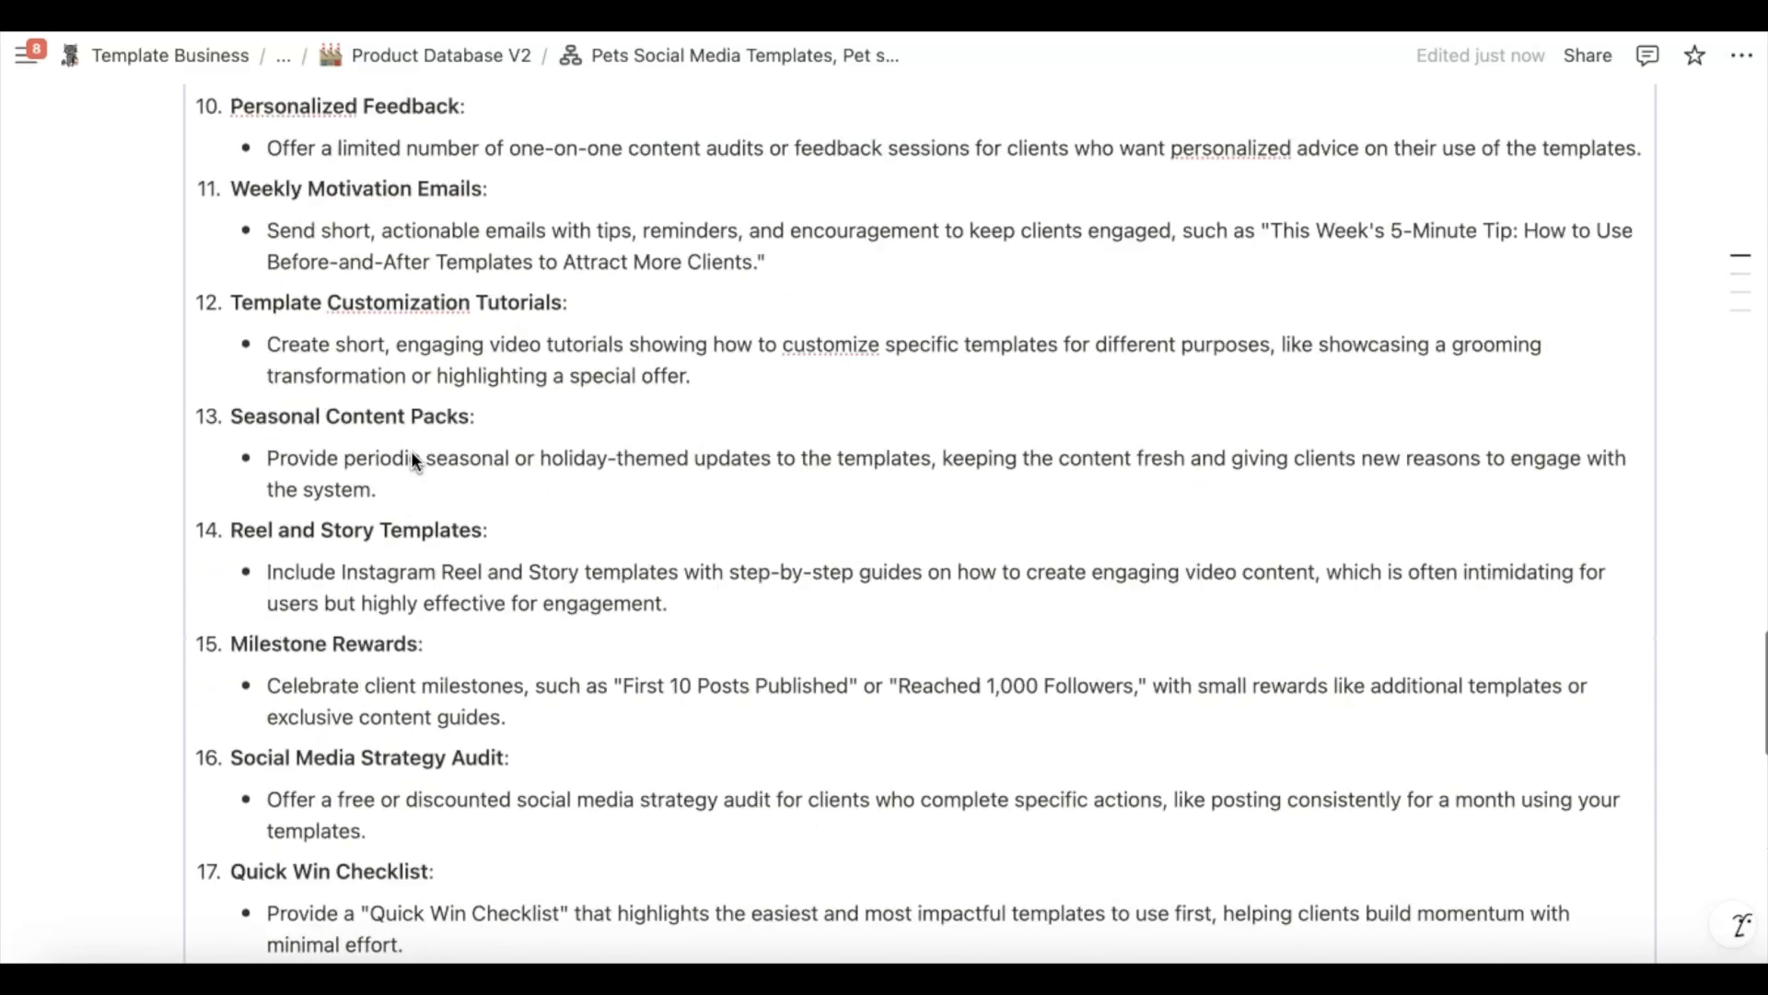
scroll(411, 459, "down", 1)
scroll(411, 451, "down", 2)
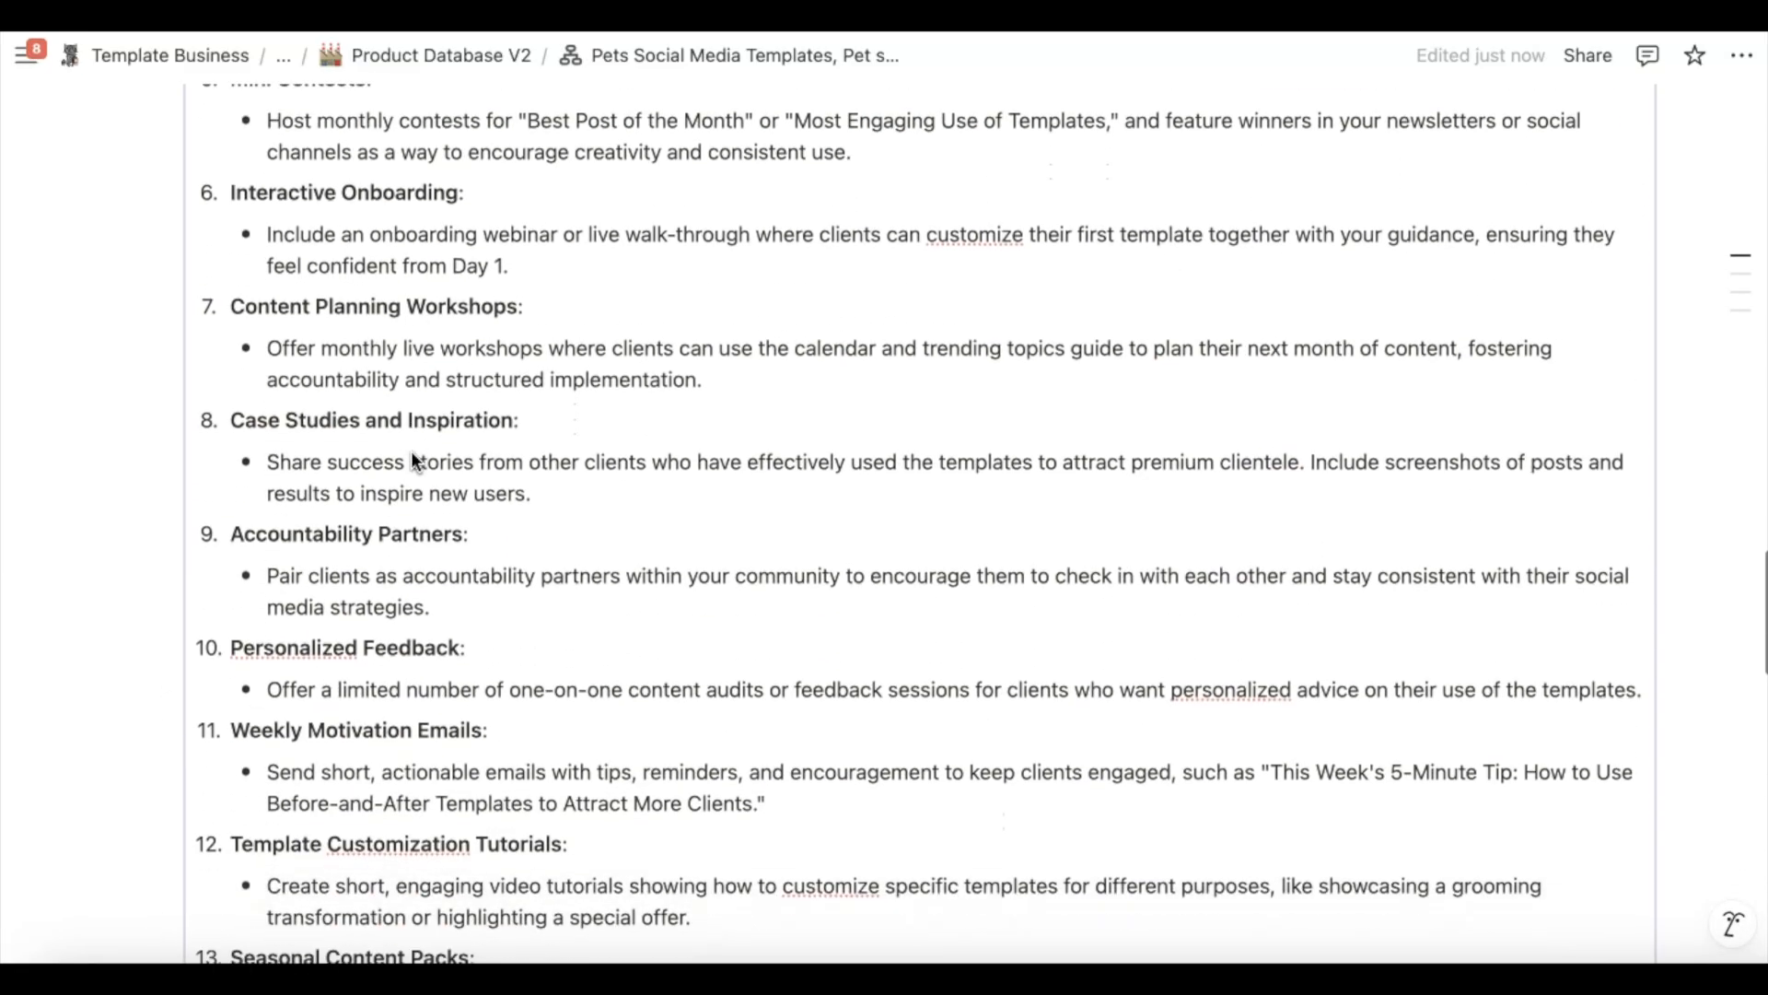
left_click(282, 594)
scroll(282, 594, "down", 1)
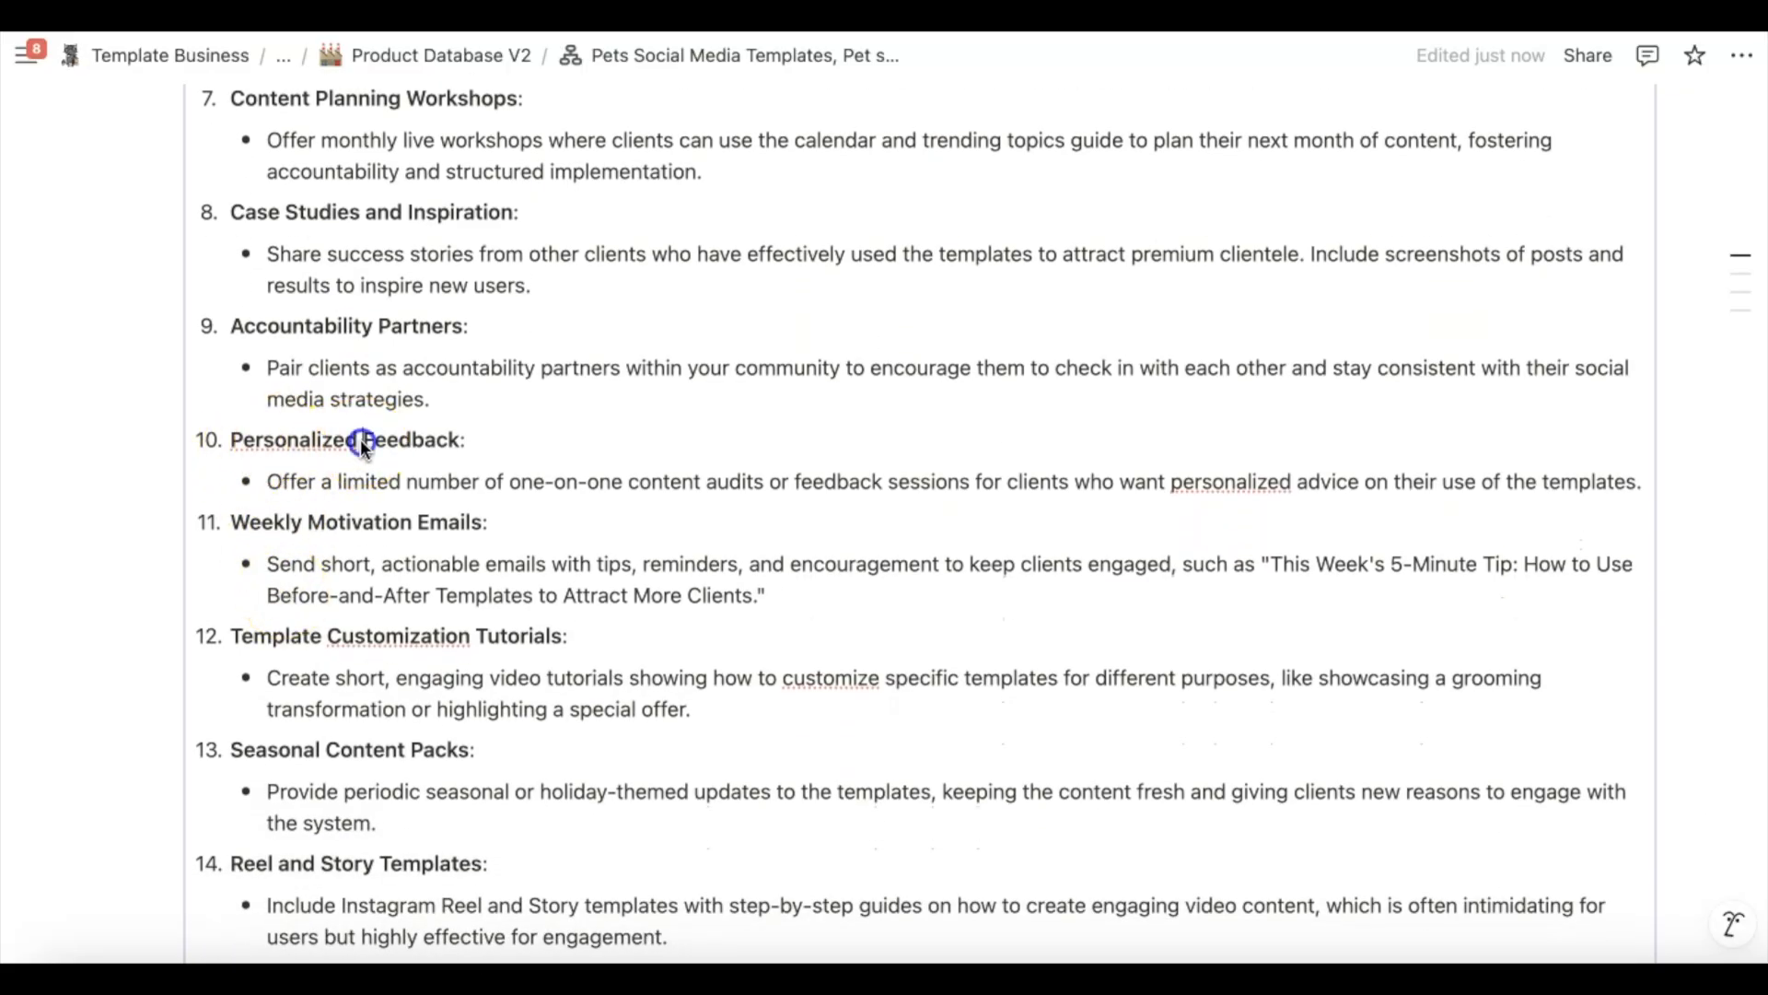
left_click_drag(455, 444, 458, 446)
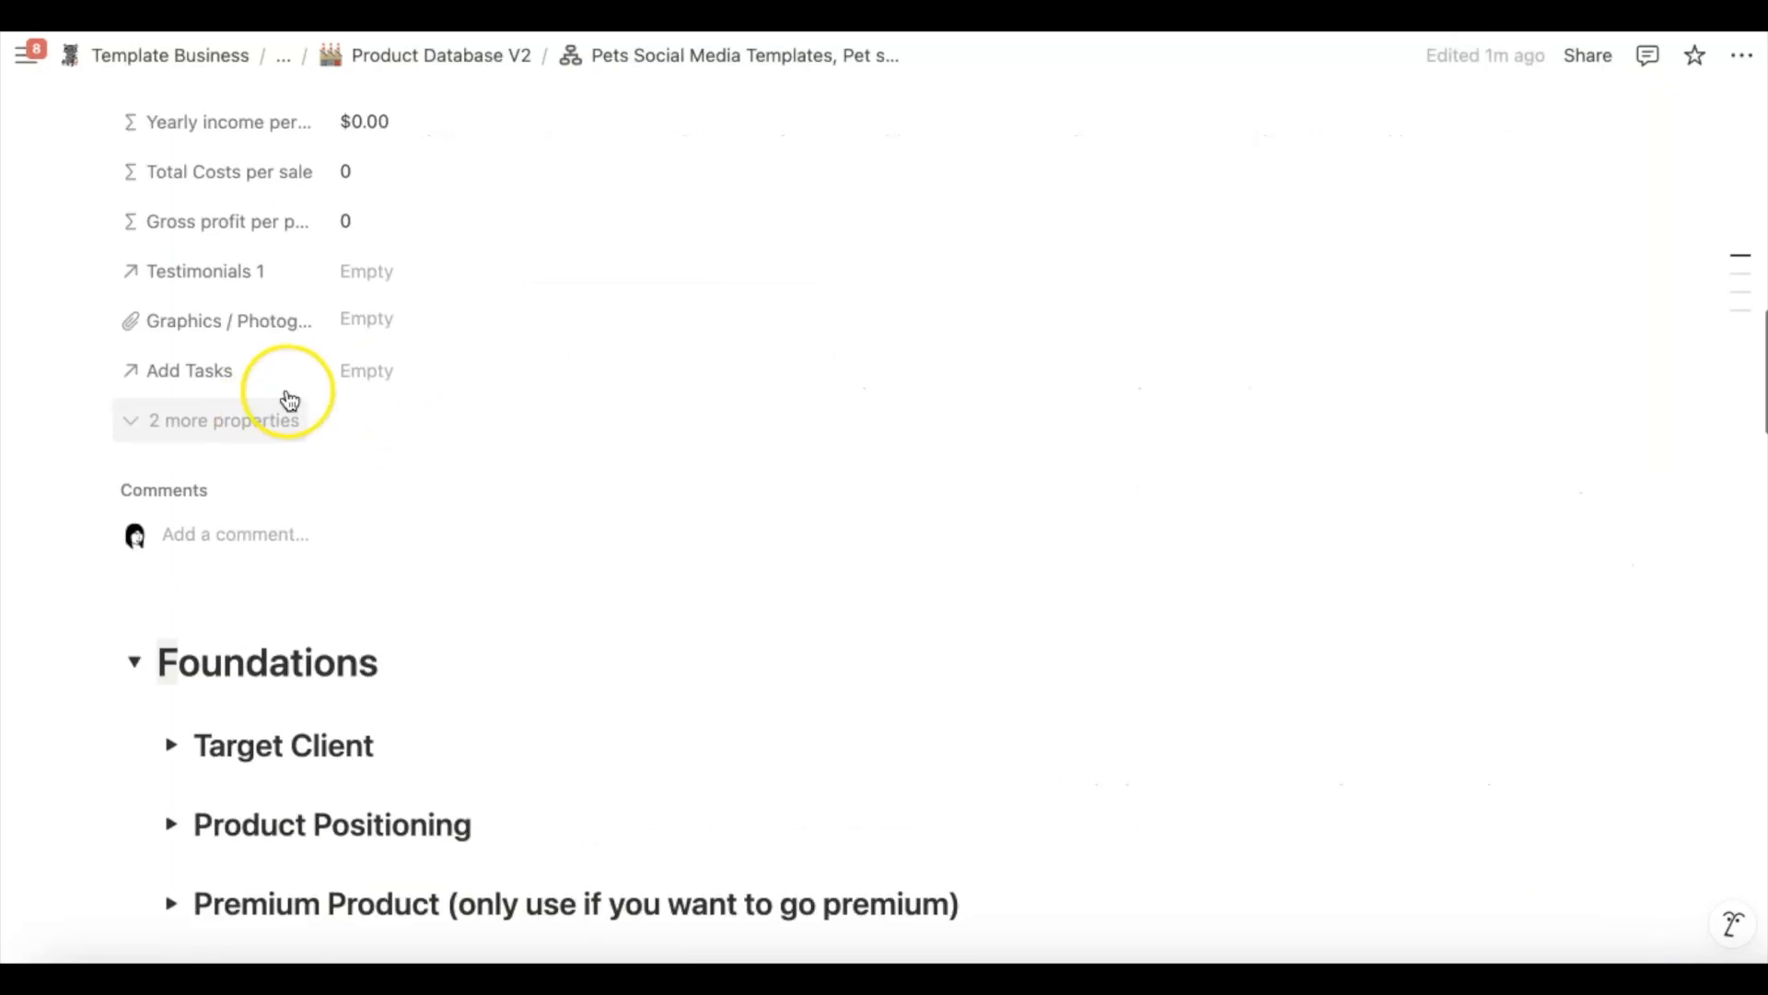
Collapse Instructional Design, expand Offer Outline and review the Monthly Feedback sessions and Community Access items in the package contents
scroll(285, 398, "down", 8)
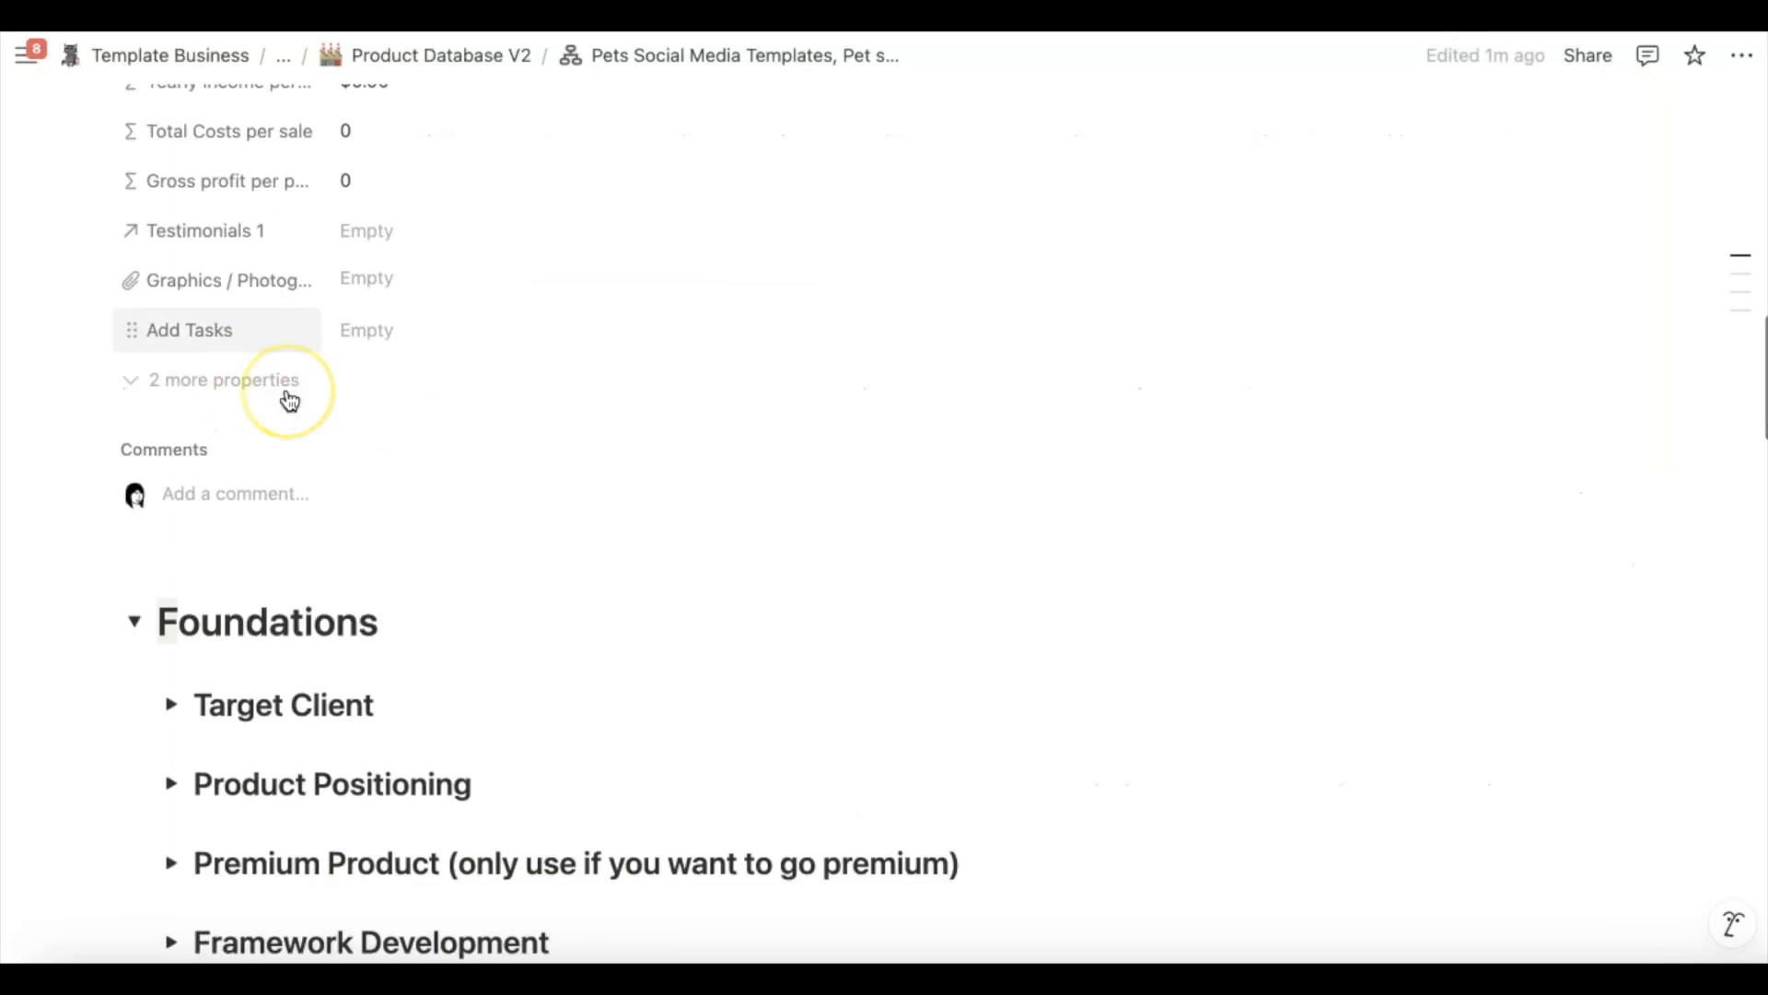
scroll(289, 398, "down", 1)
left_click(174, 358)
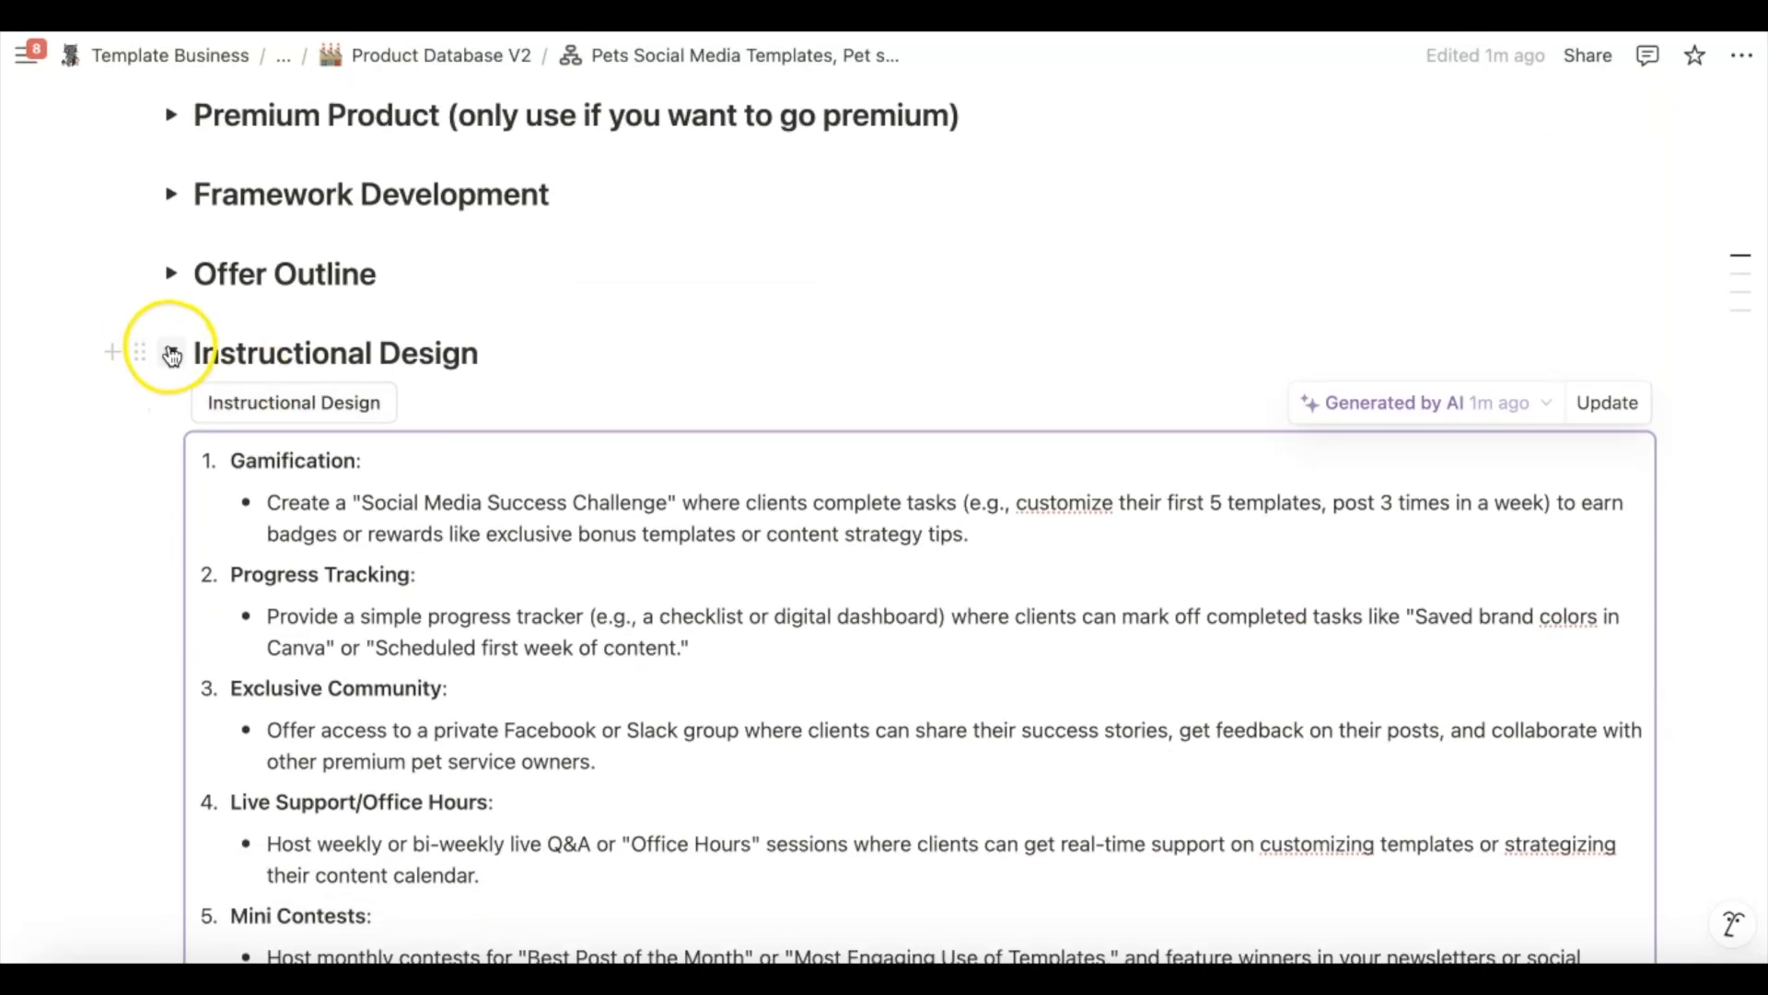
left_click(172, 276)
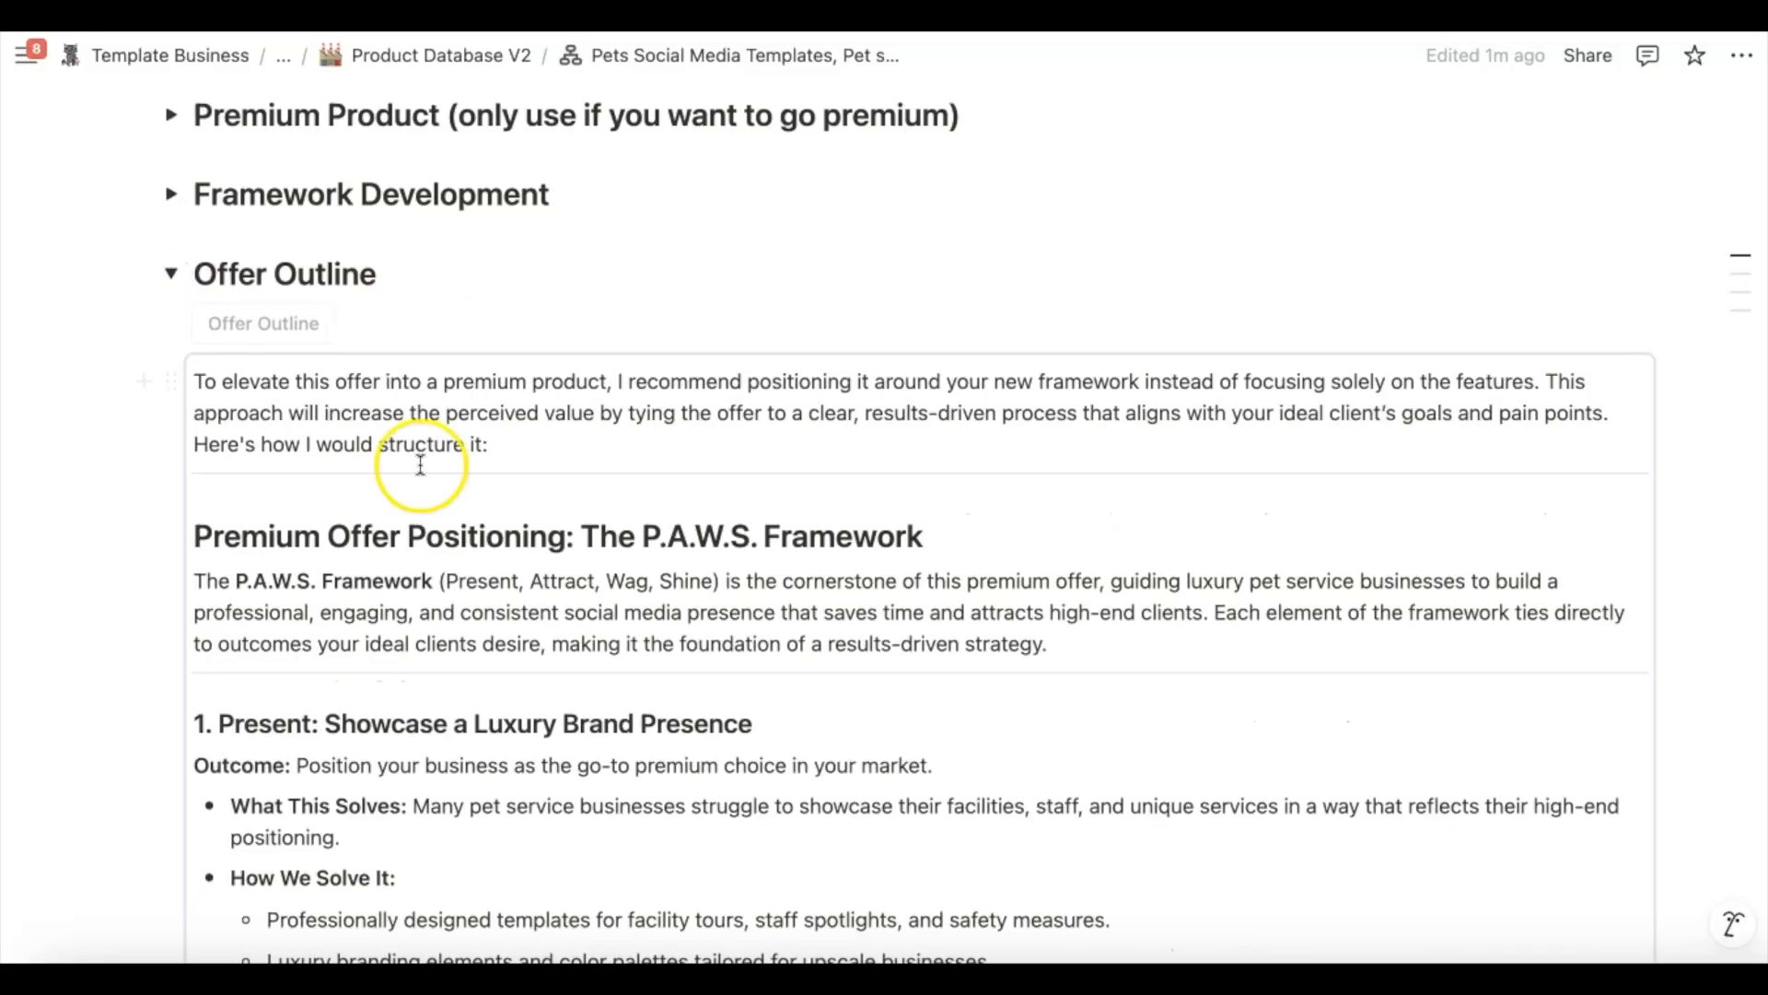
scroll(465, 456, "down", 9)
scroll(420, 464, "down", 1)
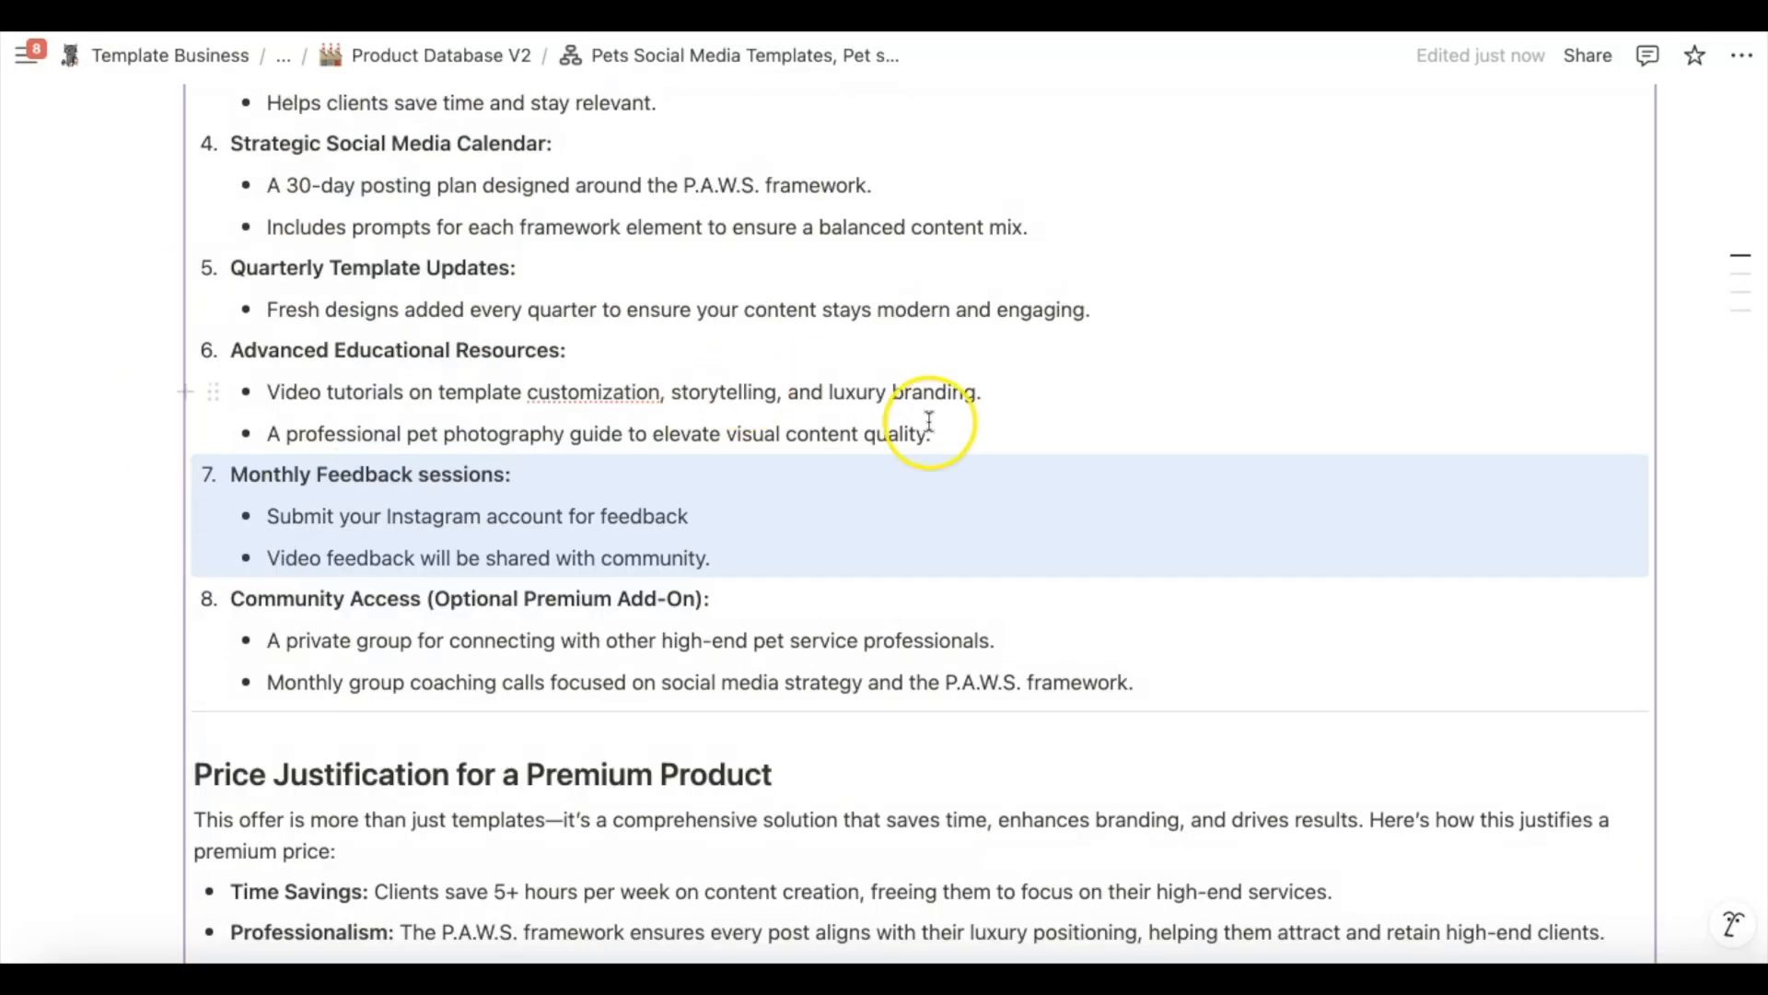
scroll(1036, 520, "down", 1)
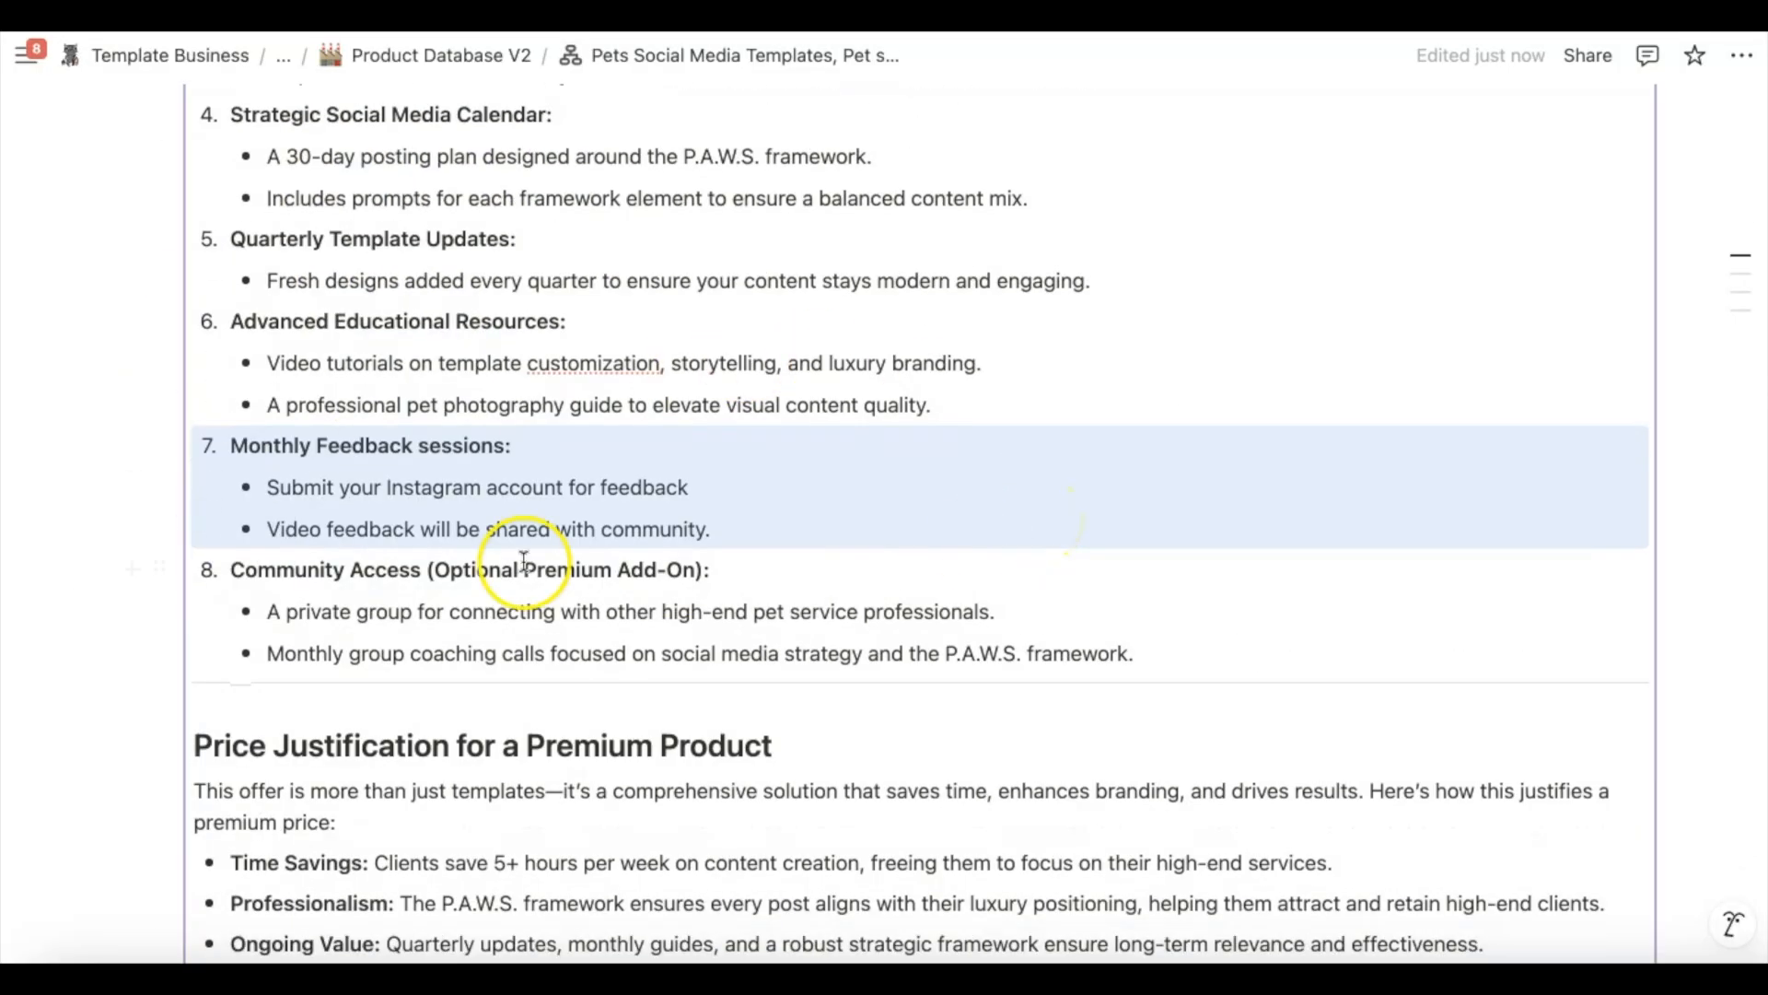